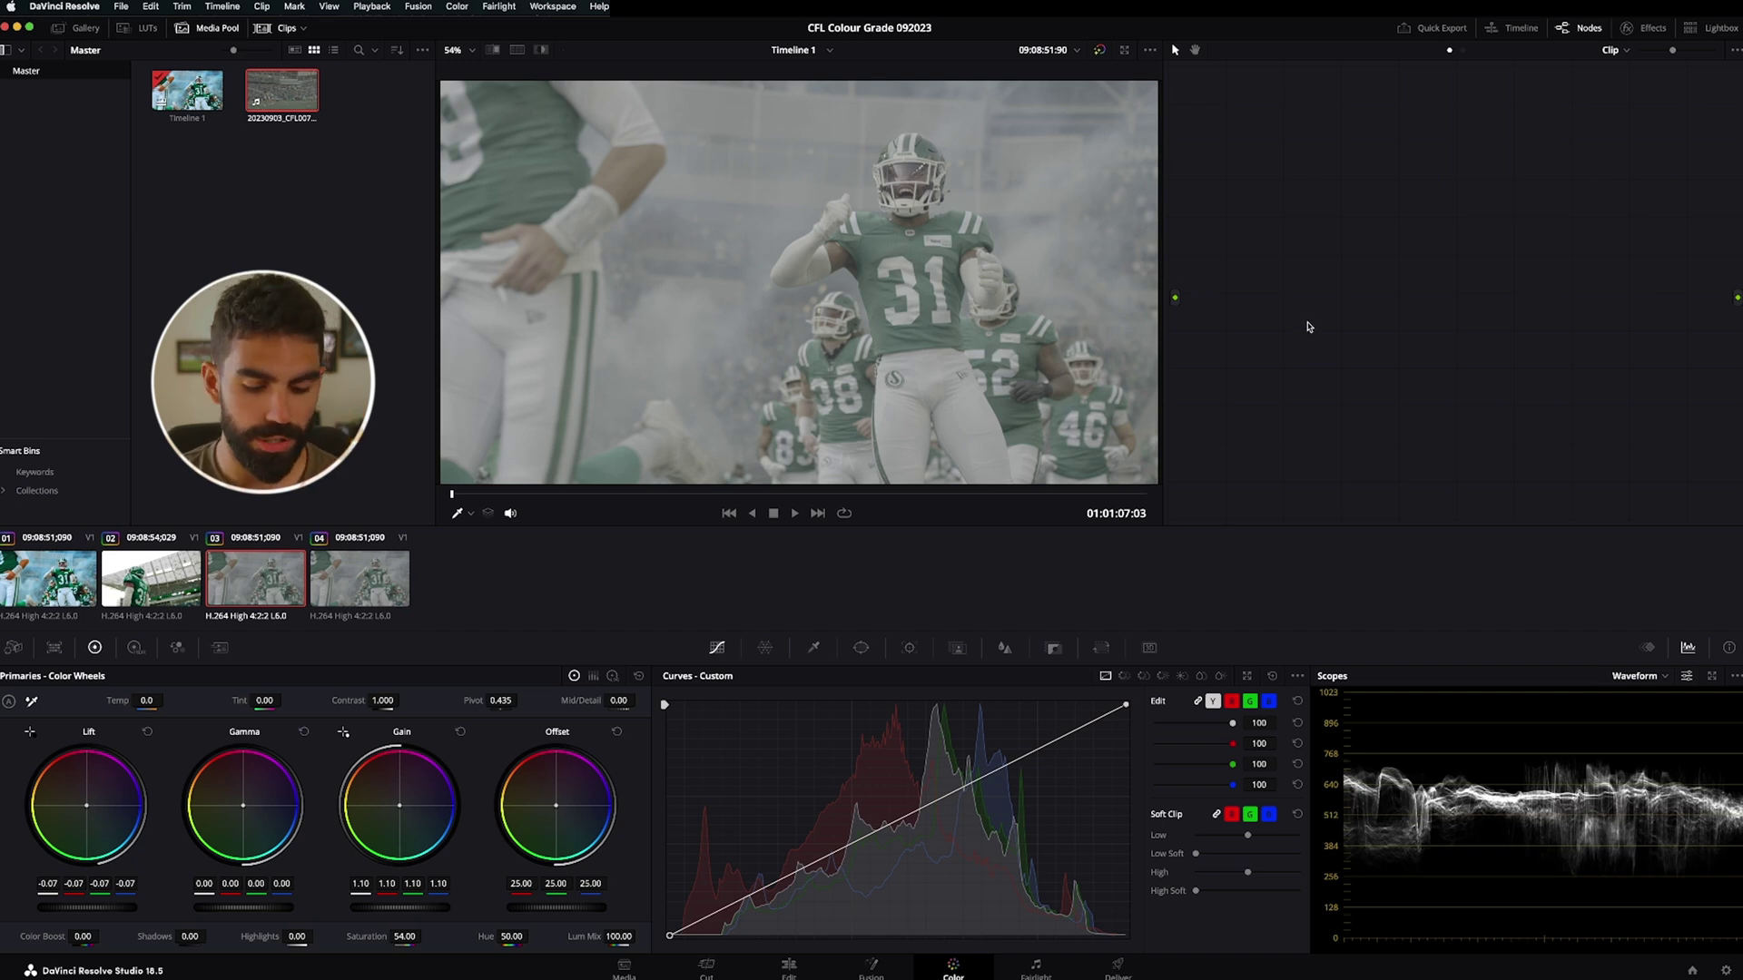
Add four serial nodes to the clip and move the chain to the middle of the node graph, with node 01 selected
key(alt+s)
key(alt+s)
key(alt+s)
key(alt+s)
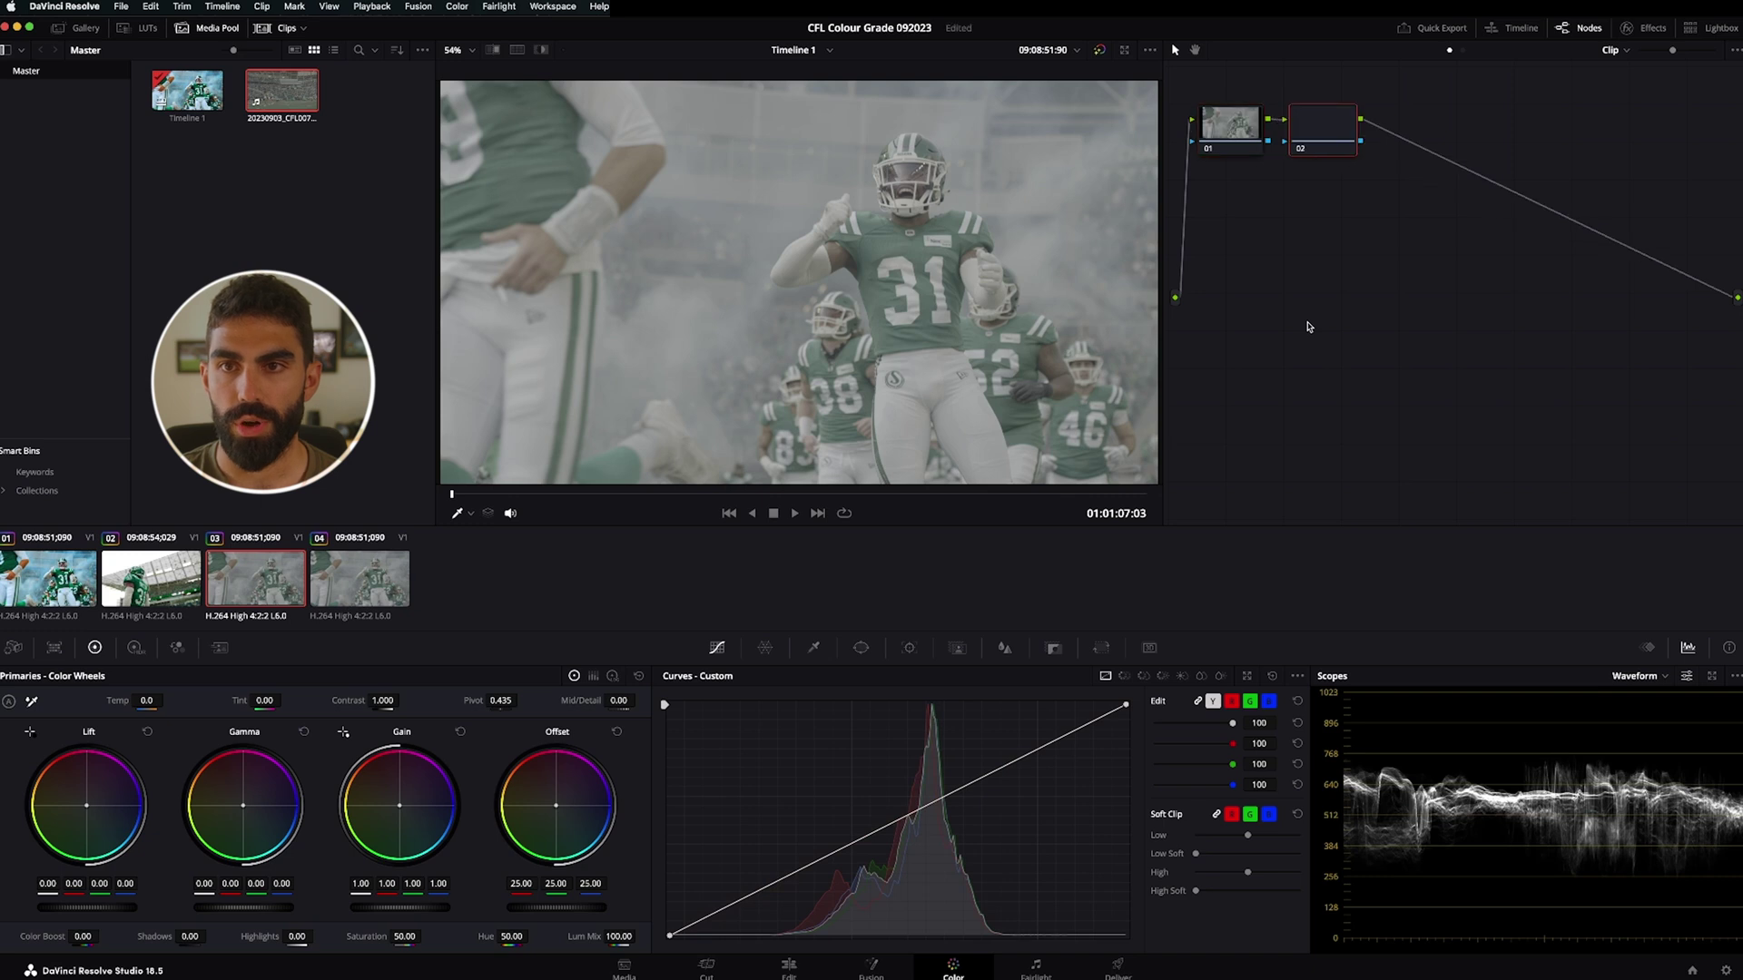
drag(1547, 210, 1189, 100)
drag(1245, 150, 1284, 295)
click(1284, 295)
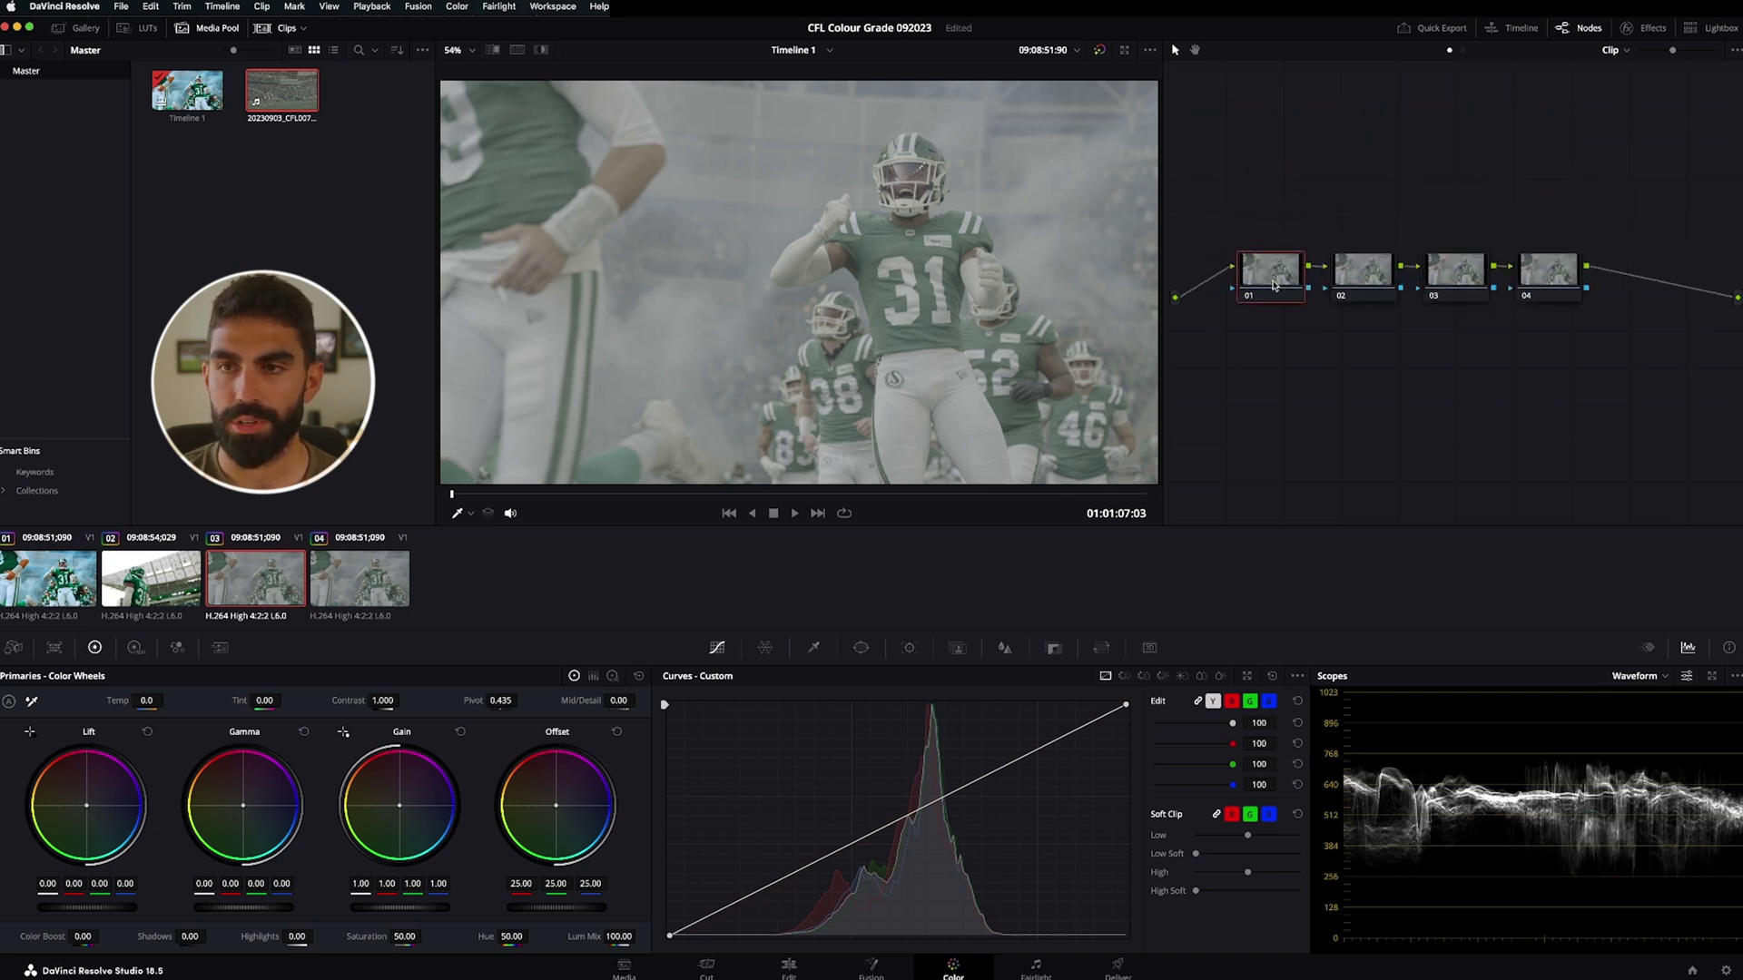
Apply a Color Space Transform to node 01 with input color space Sony S-Gamut3.Cine and input gamma Sony S-Log3
click(1645, 28)
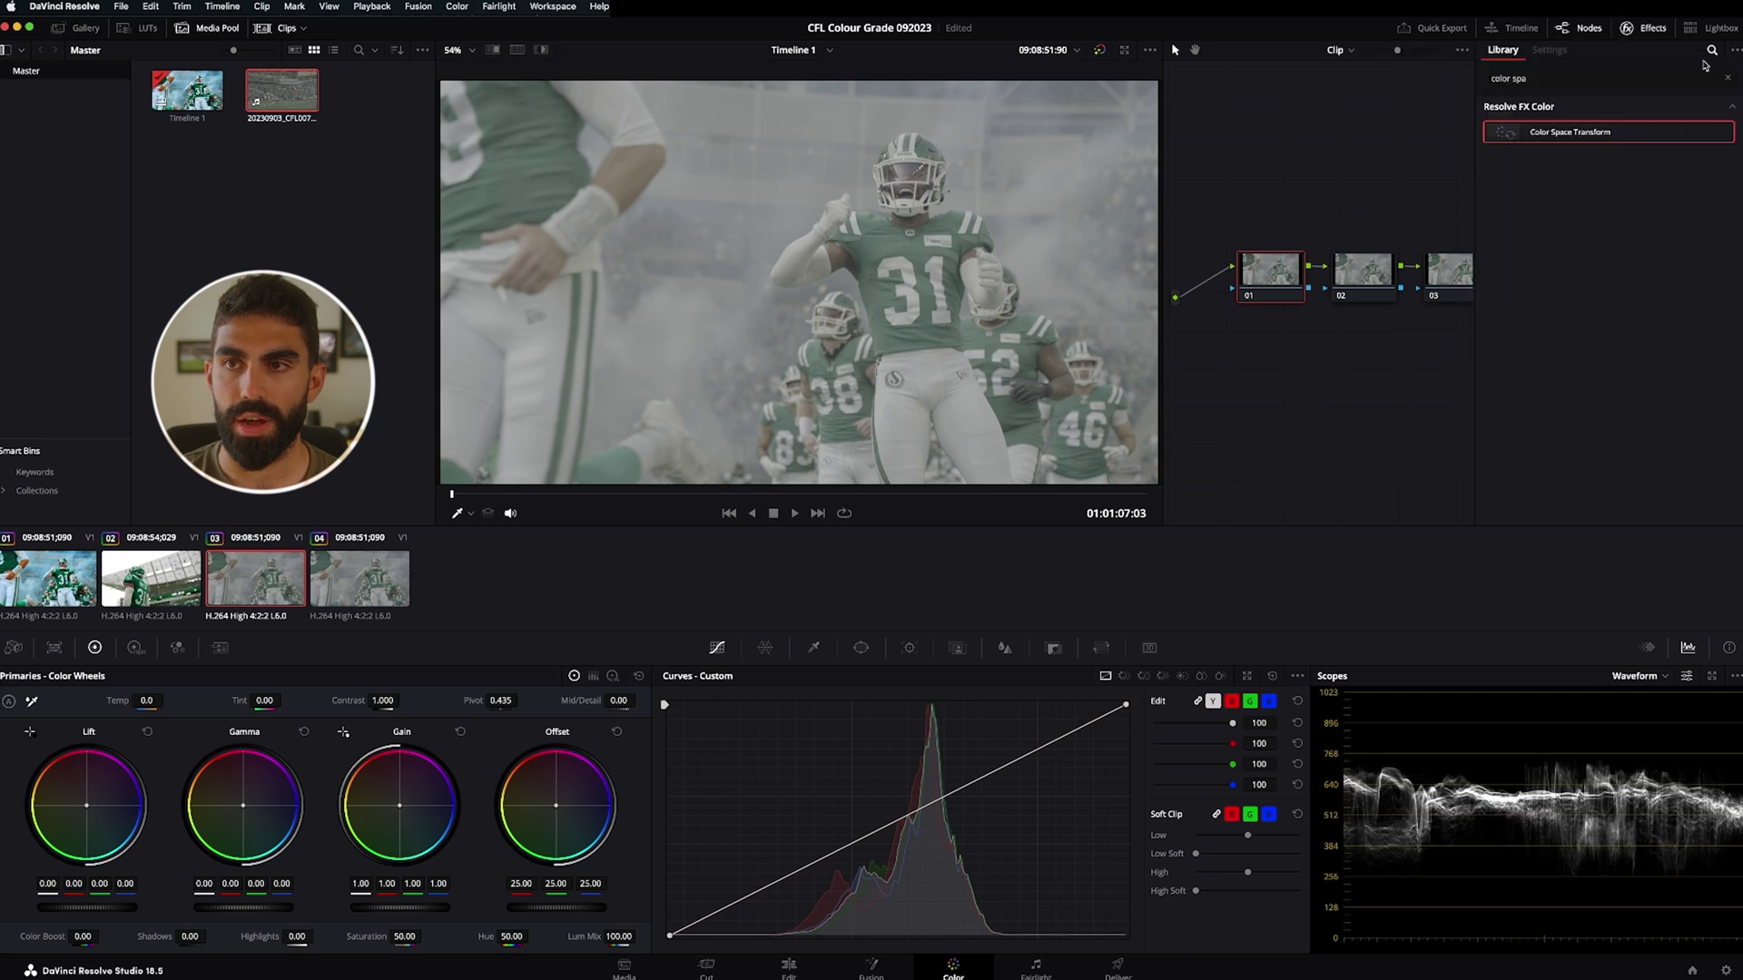
drag(1554, 132, 1261, 280)
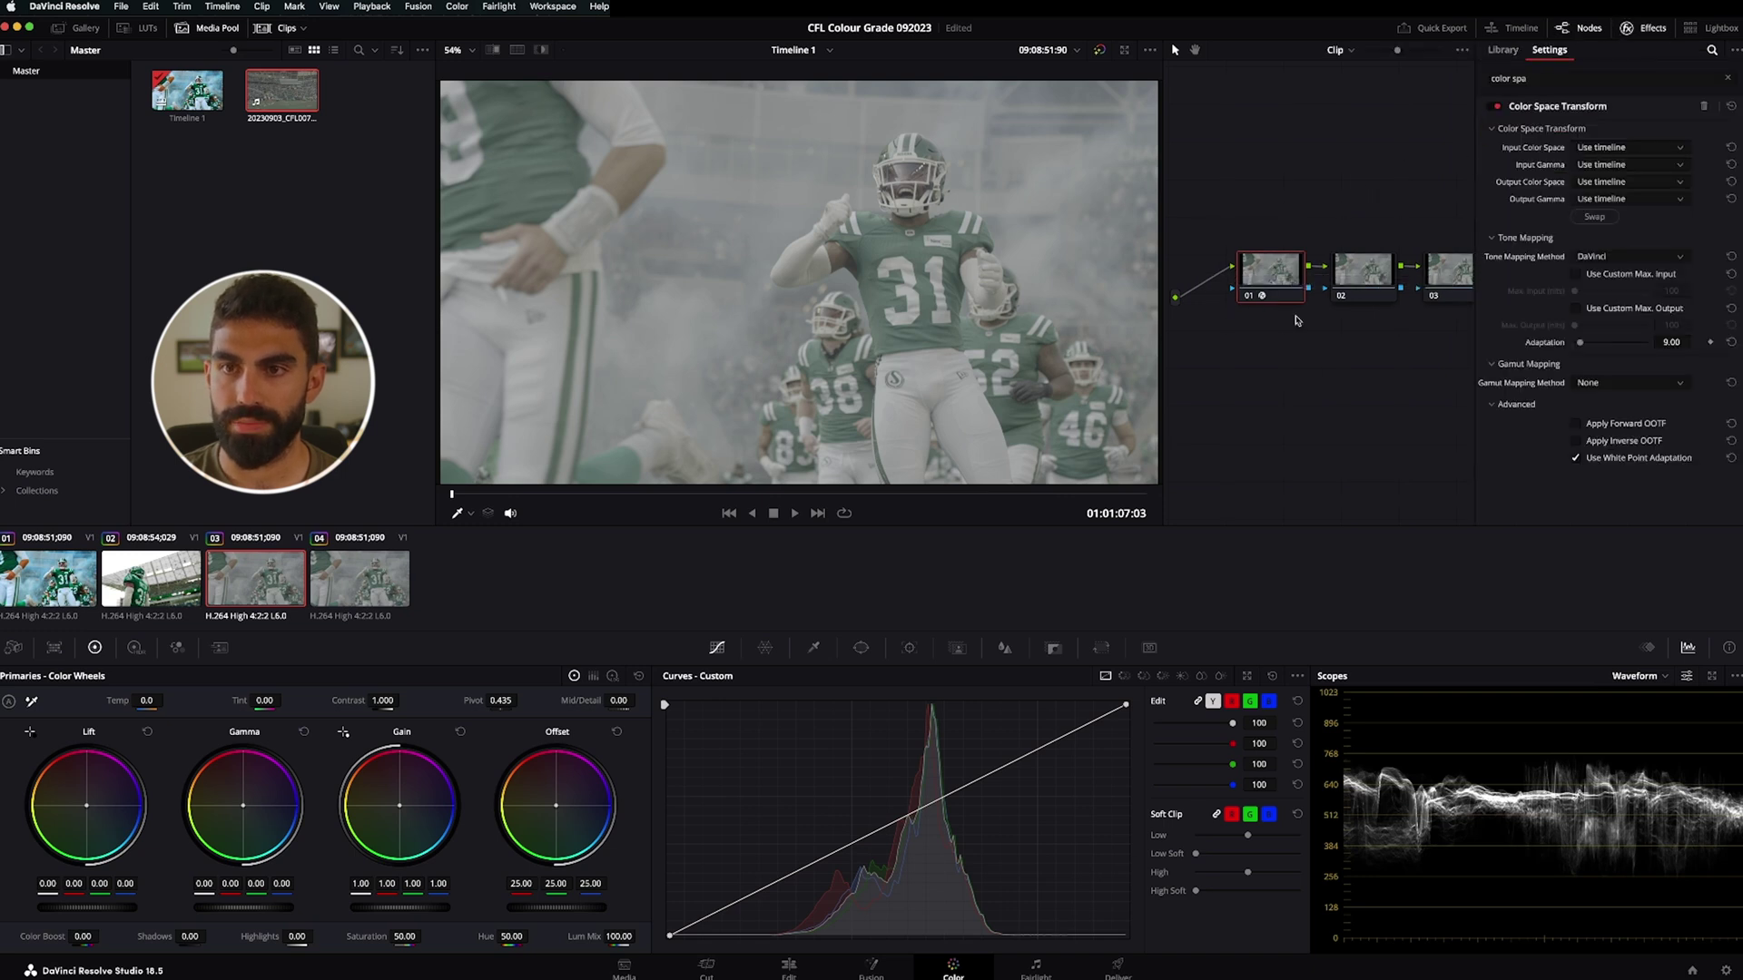
click(1620, 148)
scroll(1624, 234, down, 5)
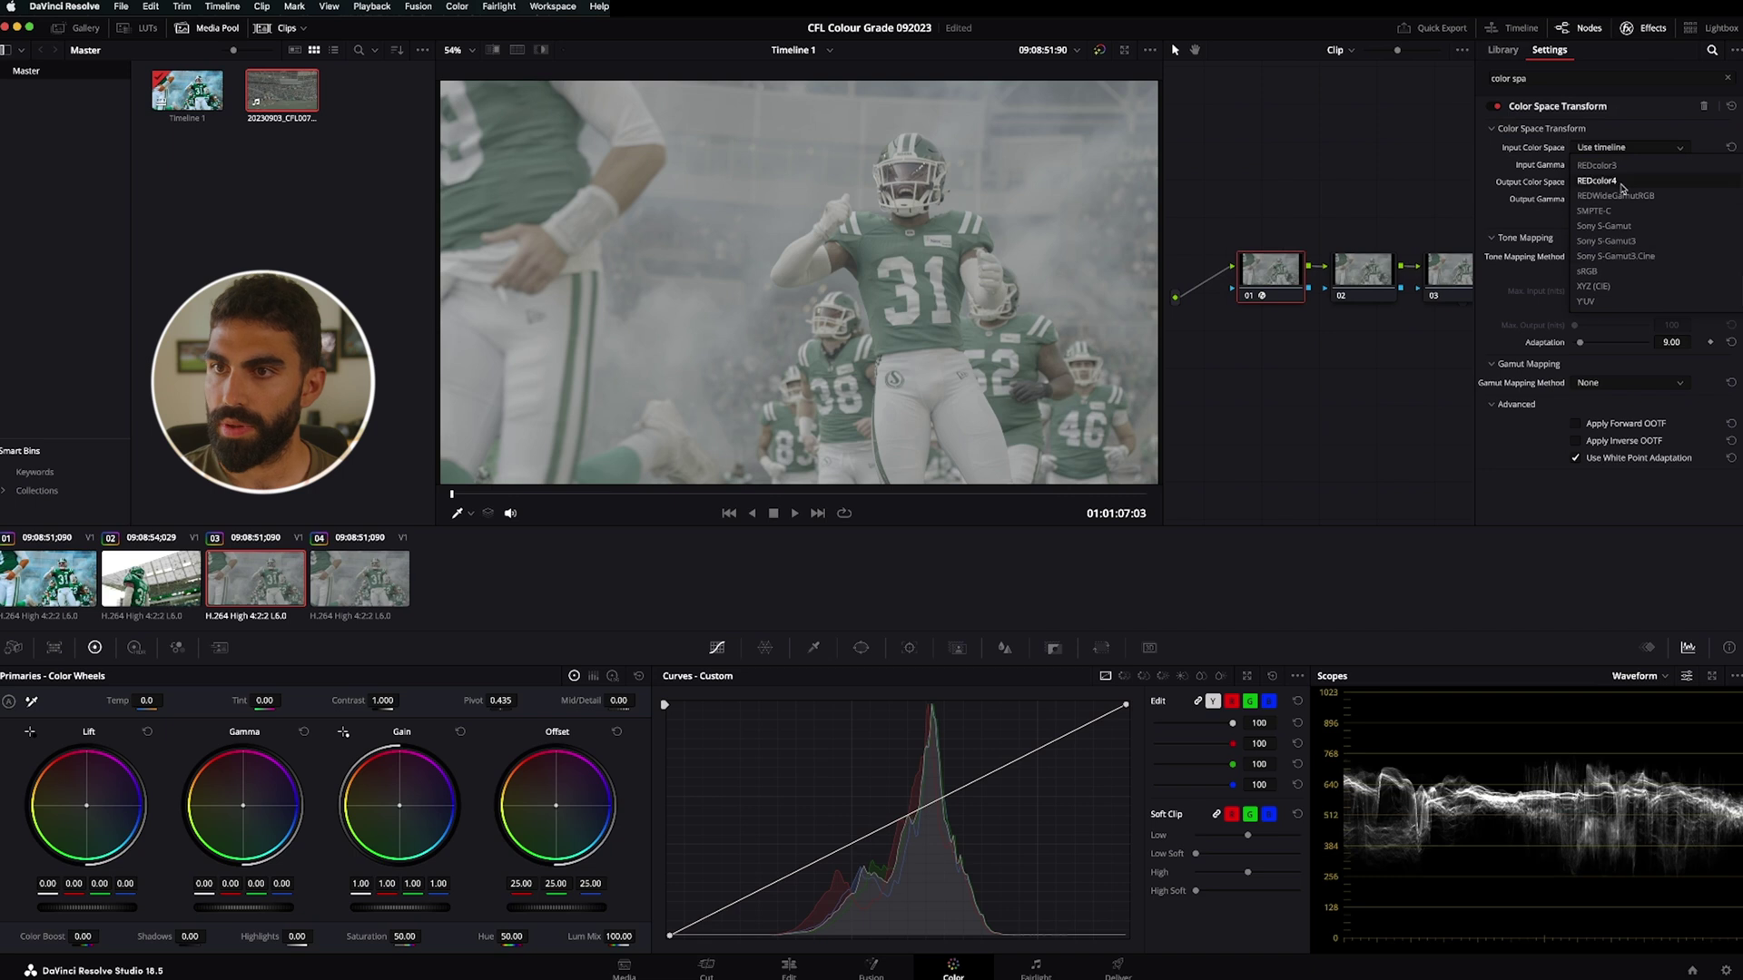
click(1620, 256)
click(1624, 164)
scroll(1625, 232, down, 10)
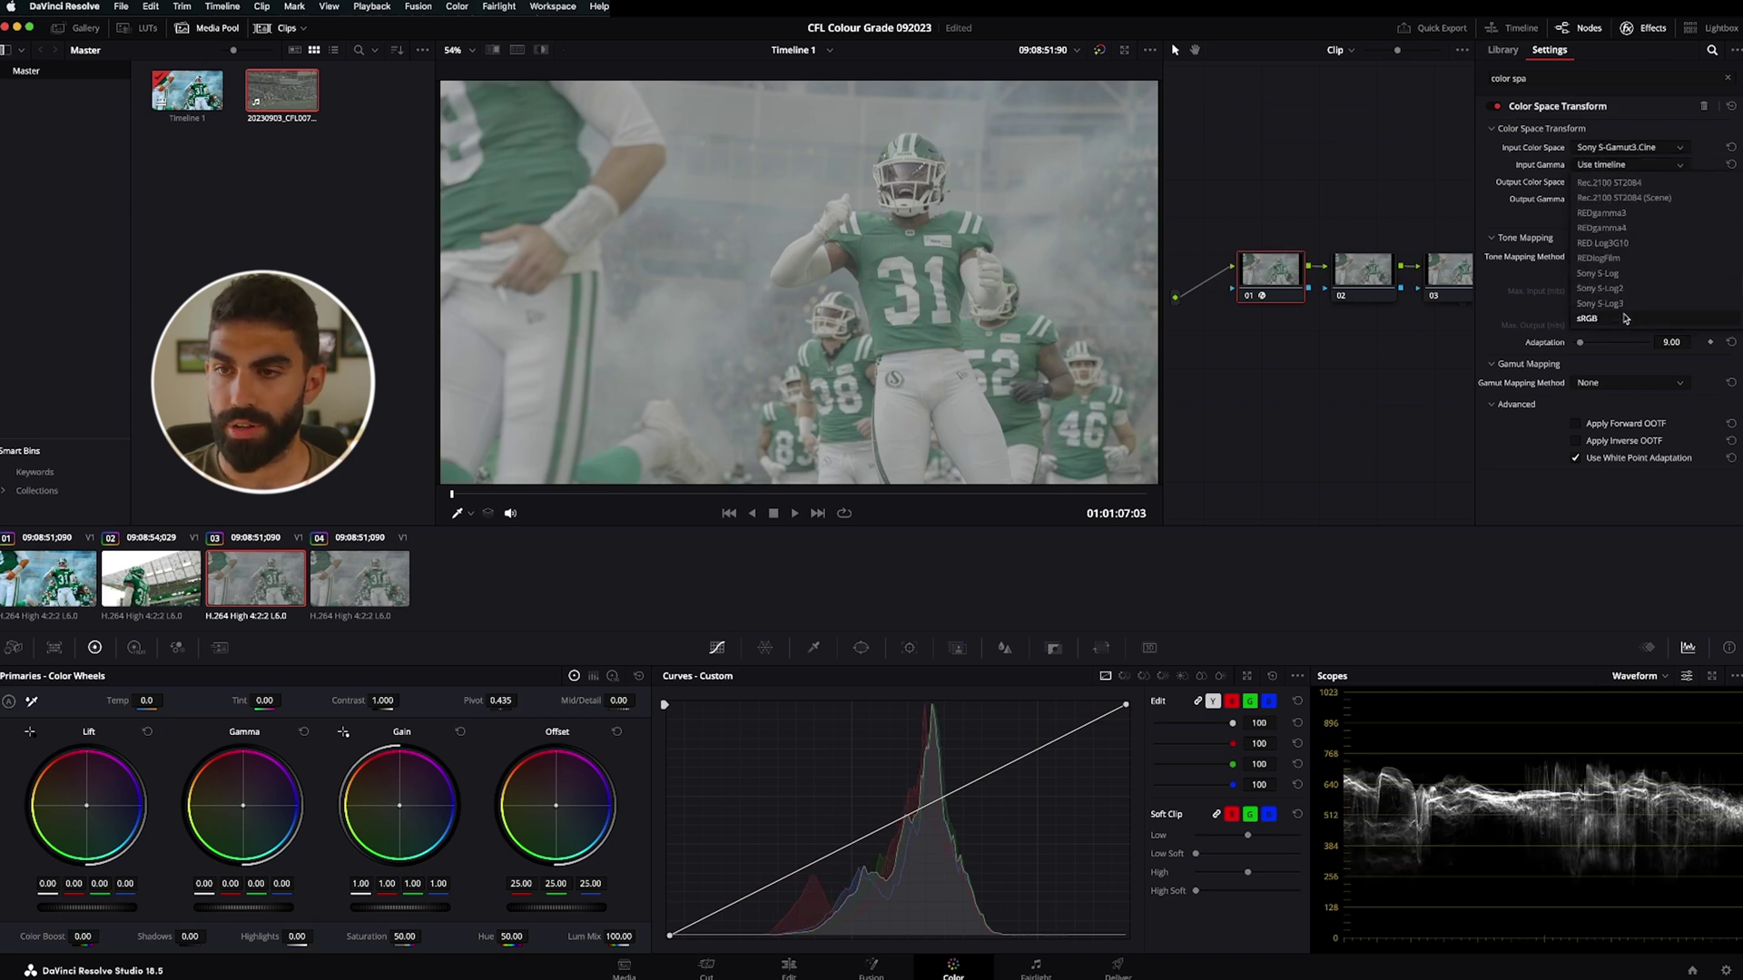
click(1601, 303)
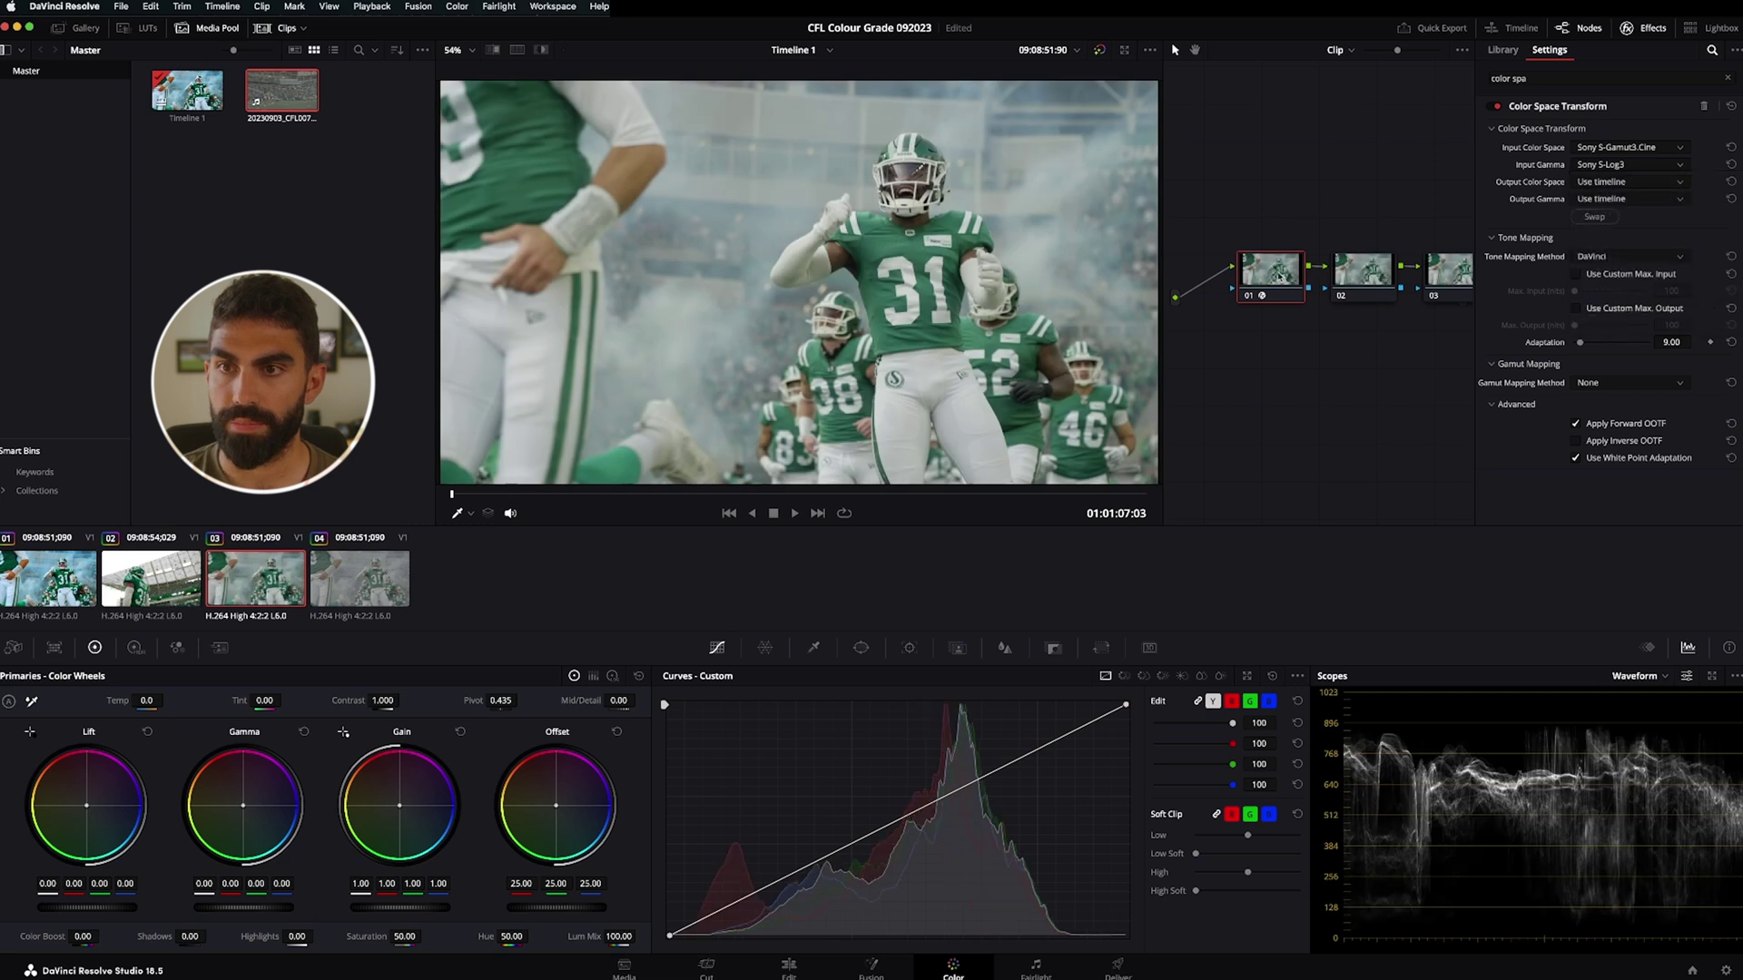
key(shift+7)
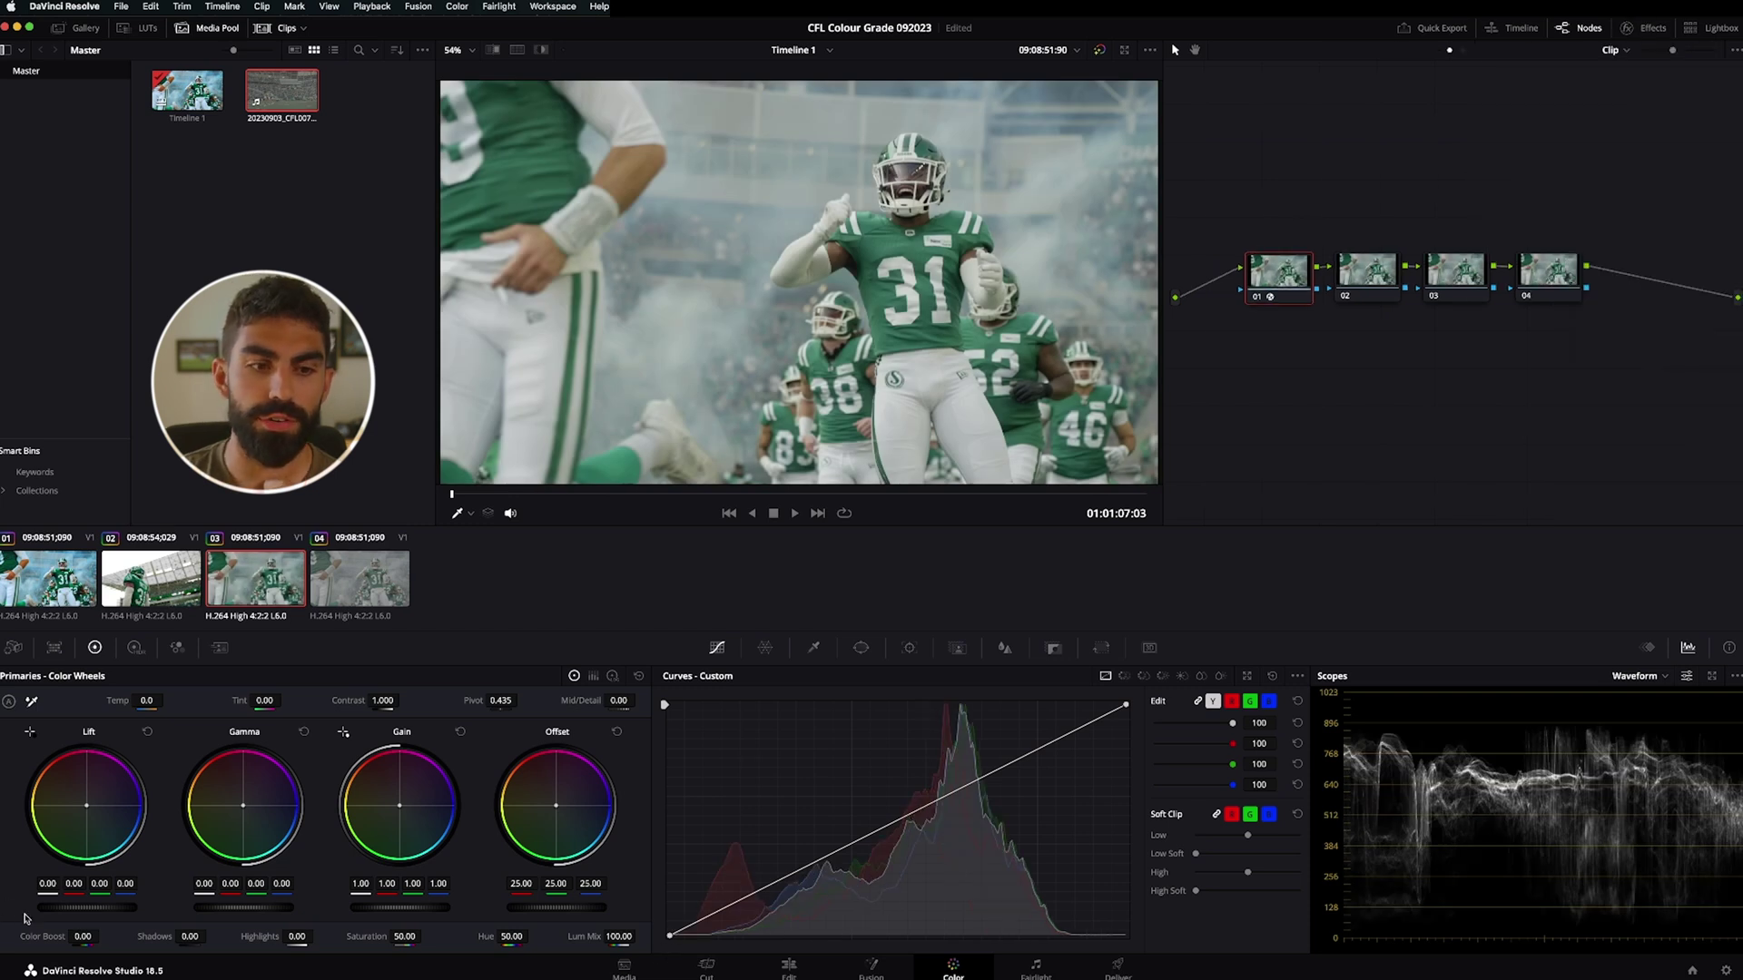
Try raising the shadows with the Lift wheel and the custom curve's black point, undoing each change
drag(88, 910, 127, 910)
key(super+z)
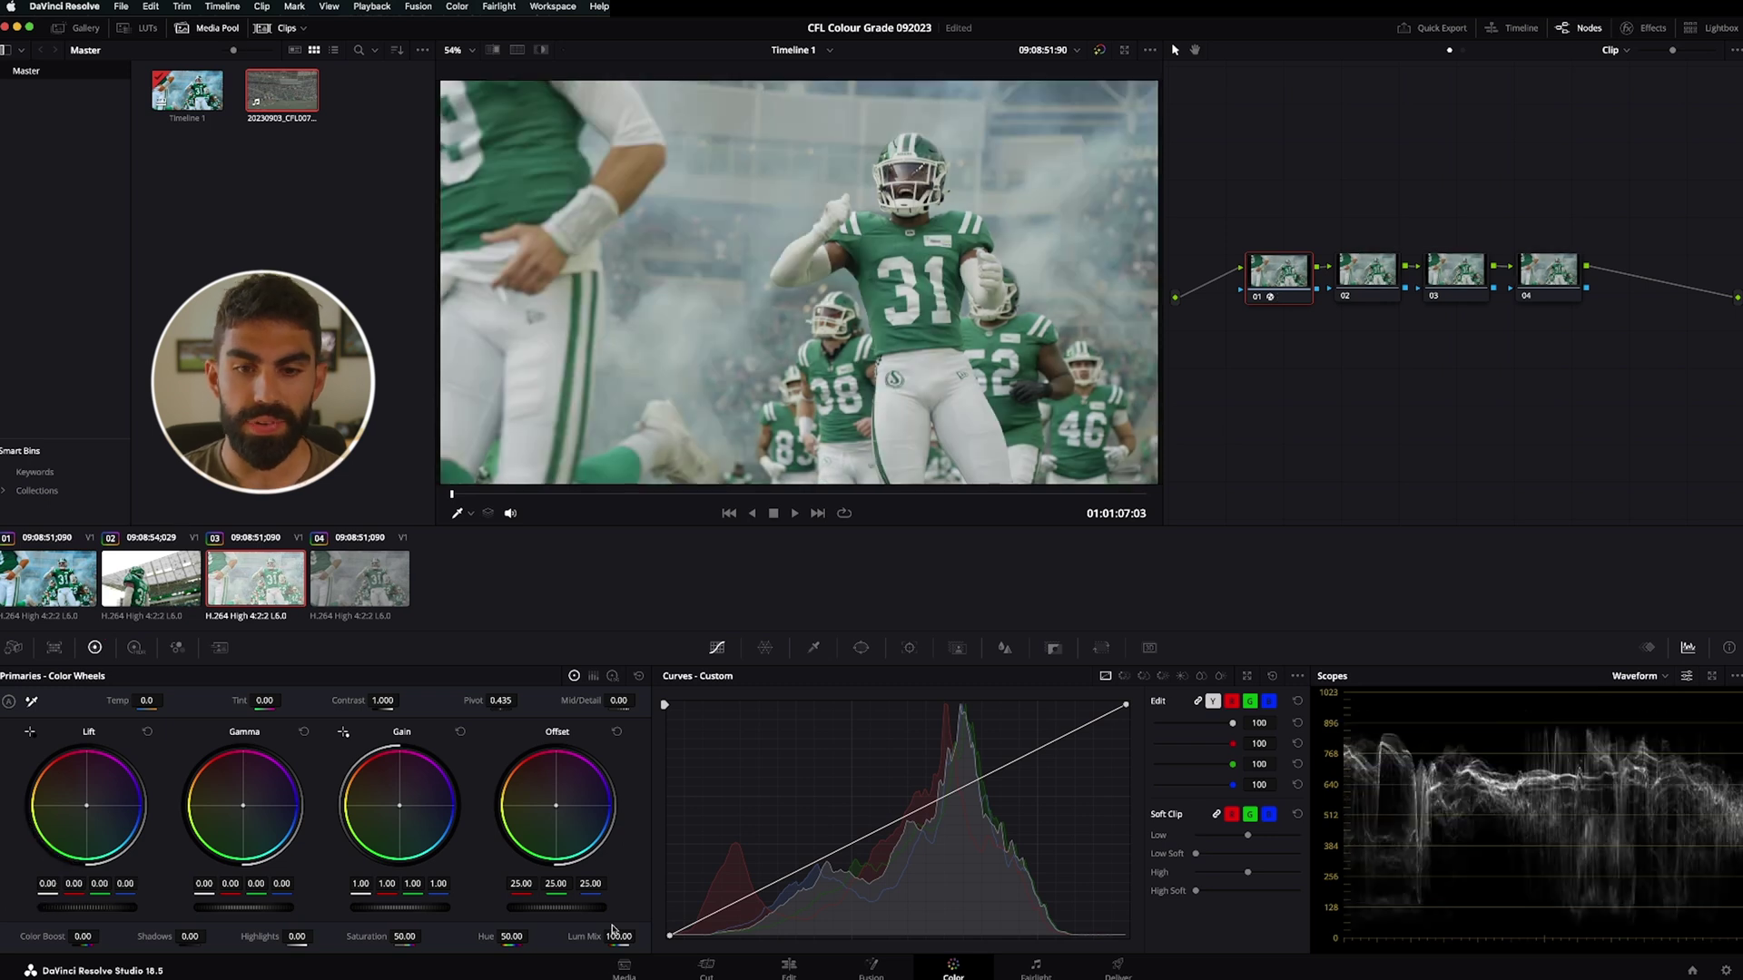
drag(670, 937, 660, 853)
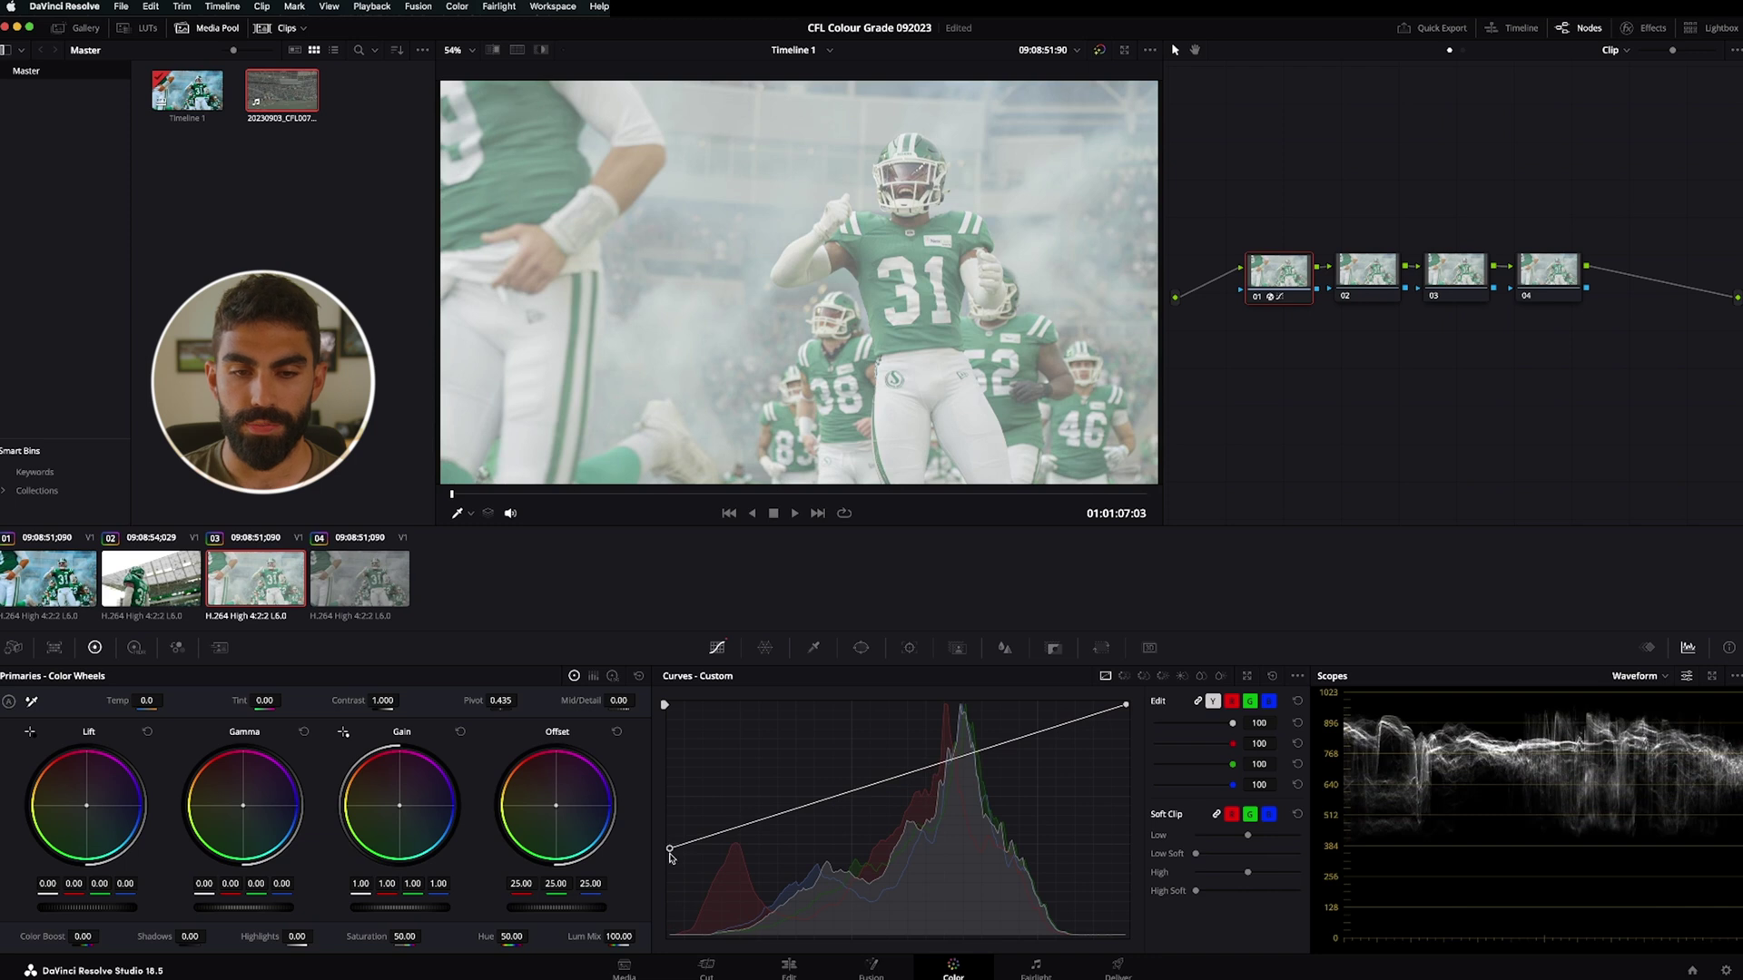
key(super+z)
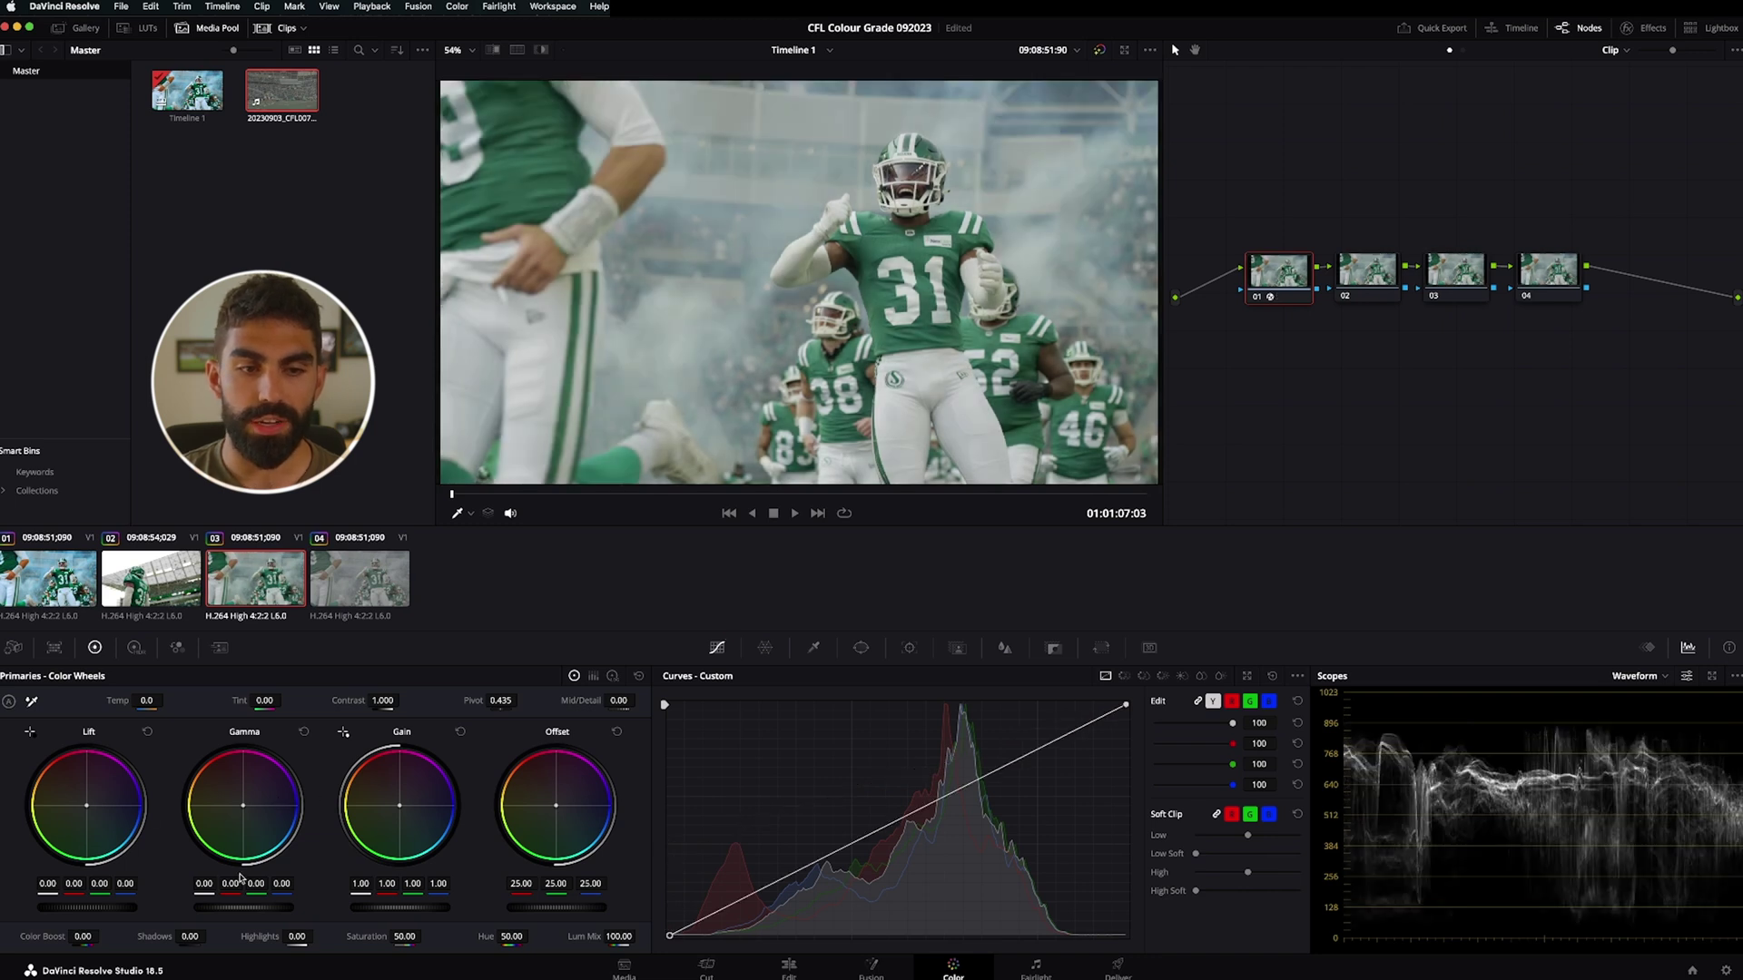
Try brightening the midtones with Gamma at 0.21 and a raised point on the custom curve, reverting each change
drag(237, 907, 285, 911)
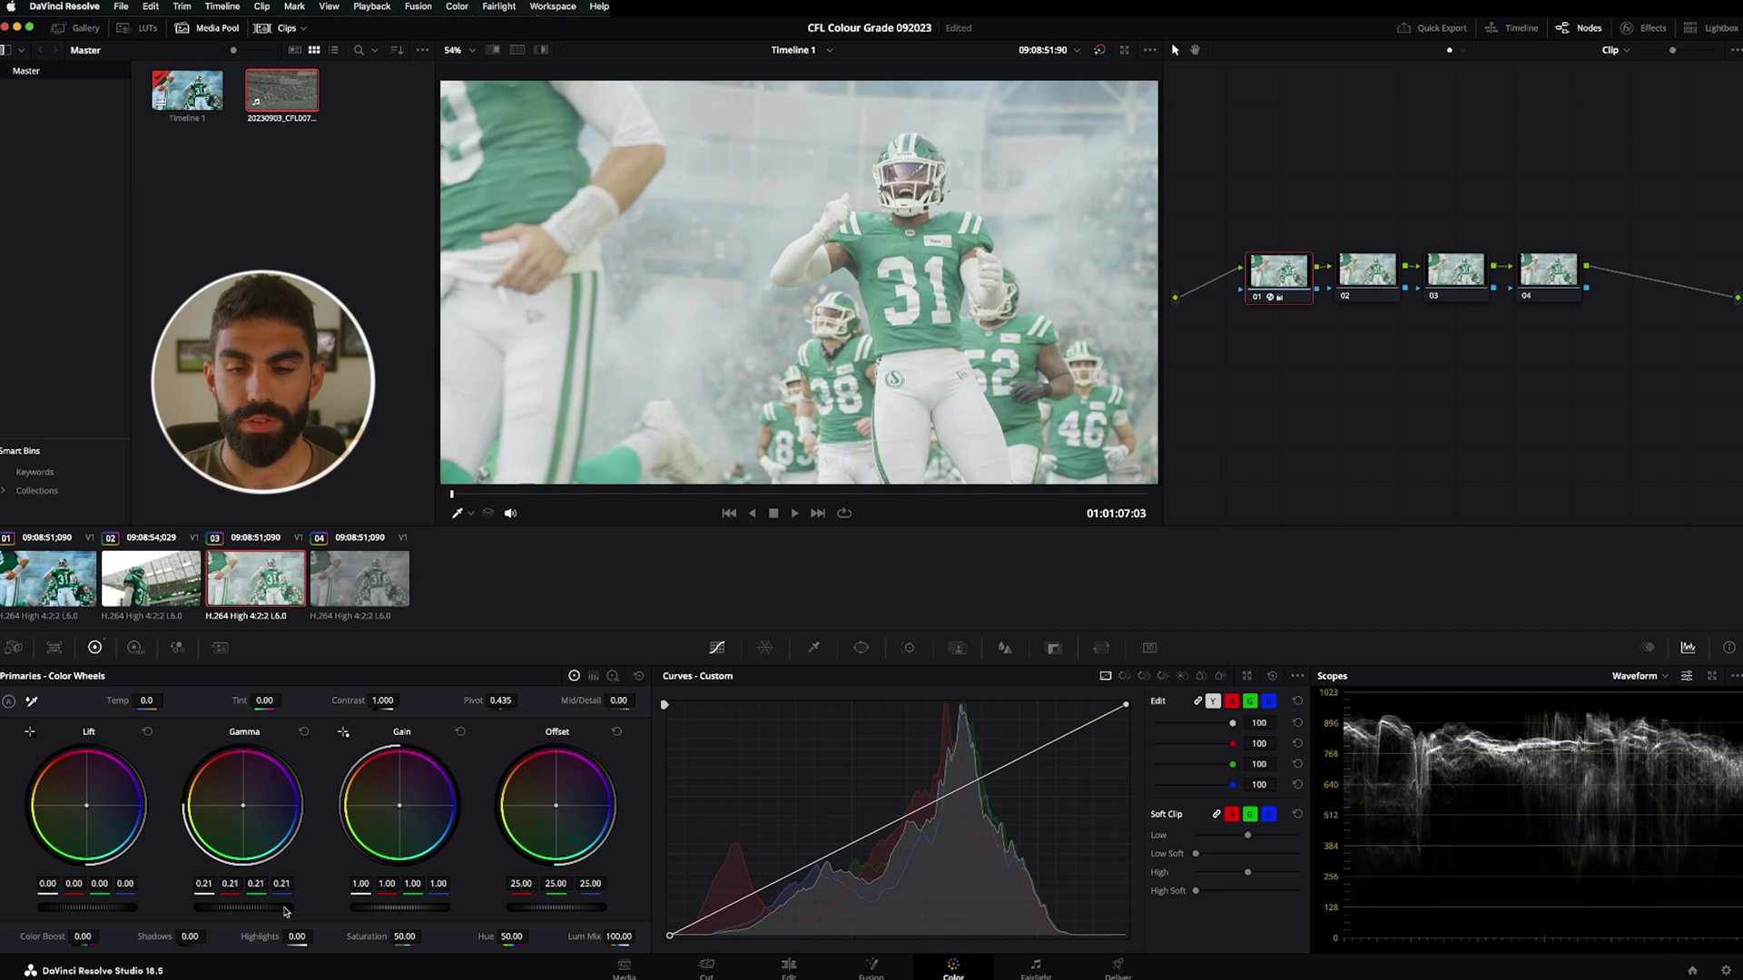
key(super+z)
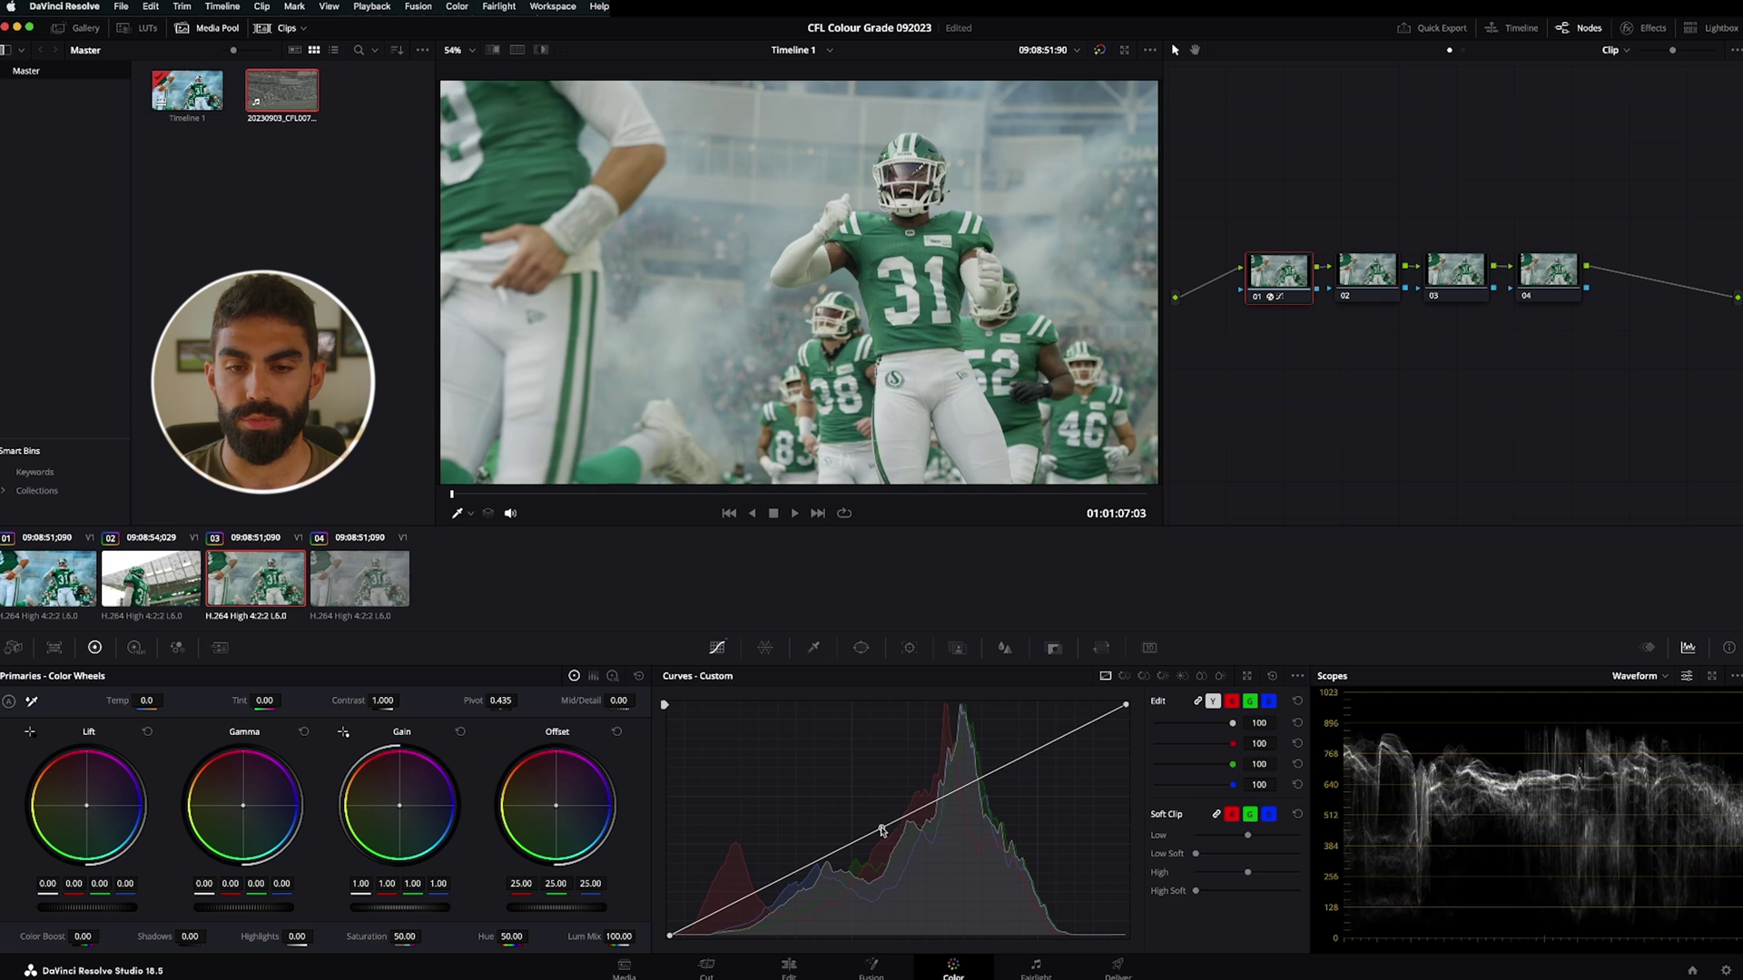
drag(848, 847, 833, 828)
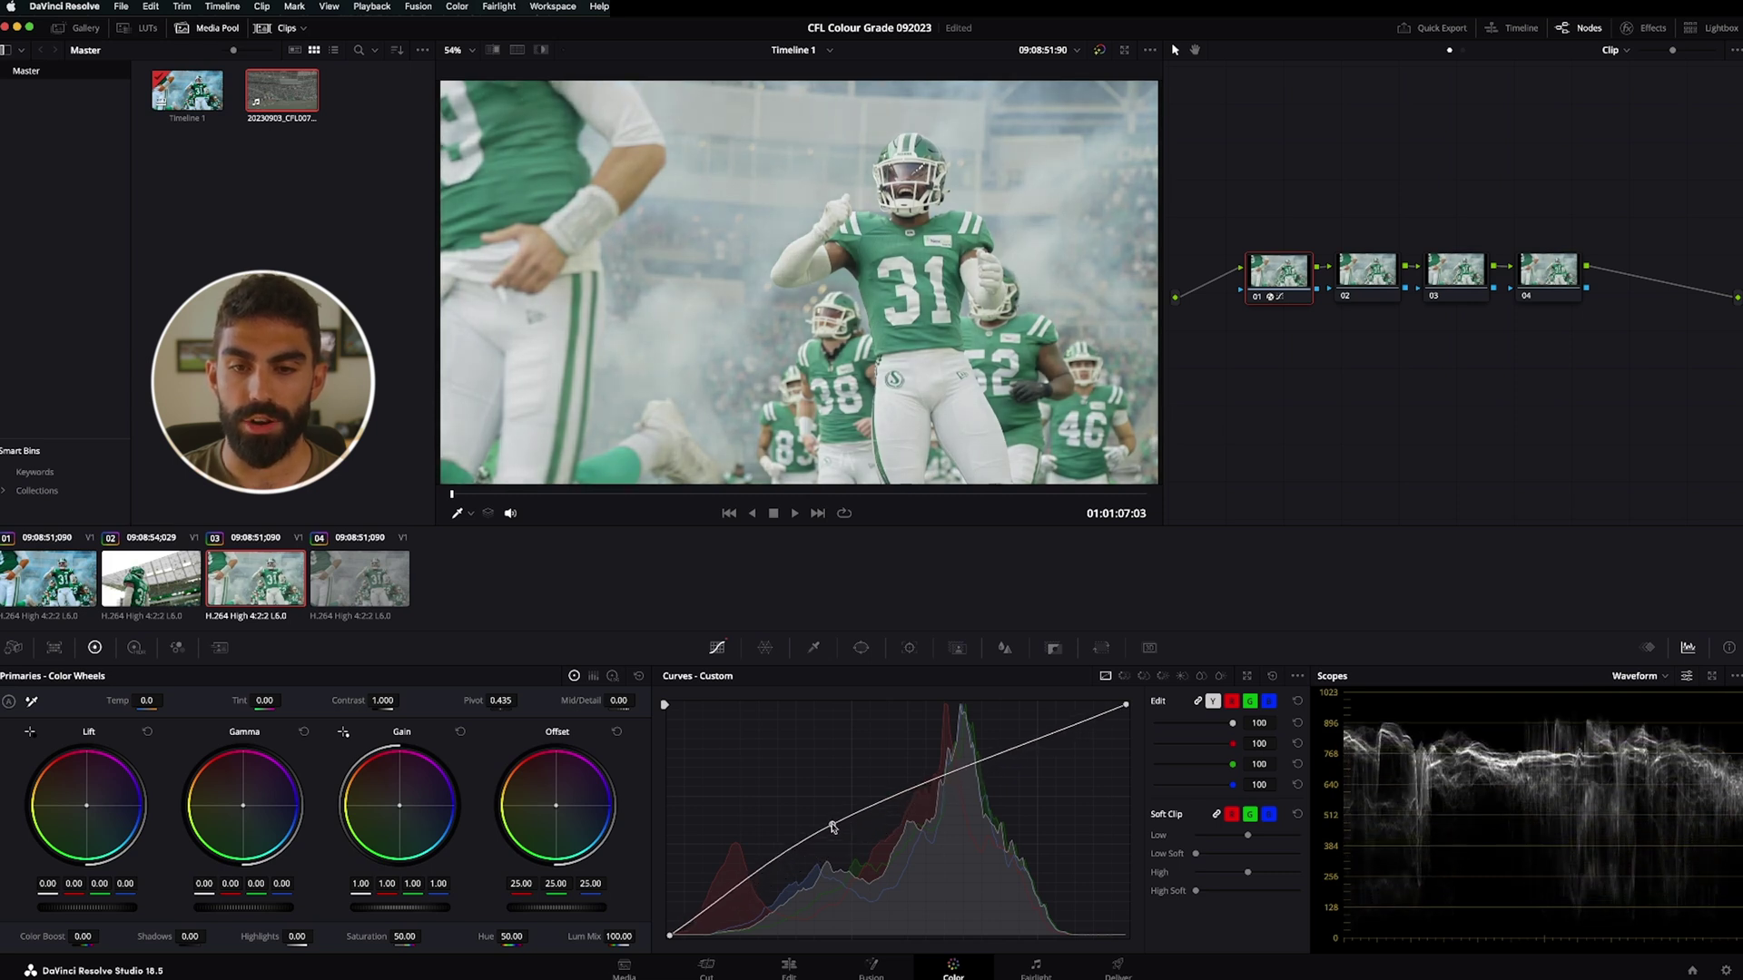
right_click(832, 826)
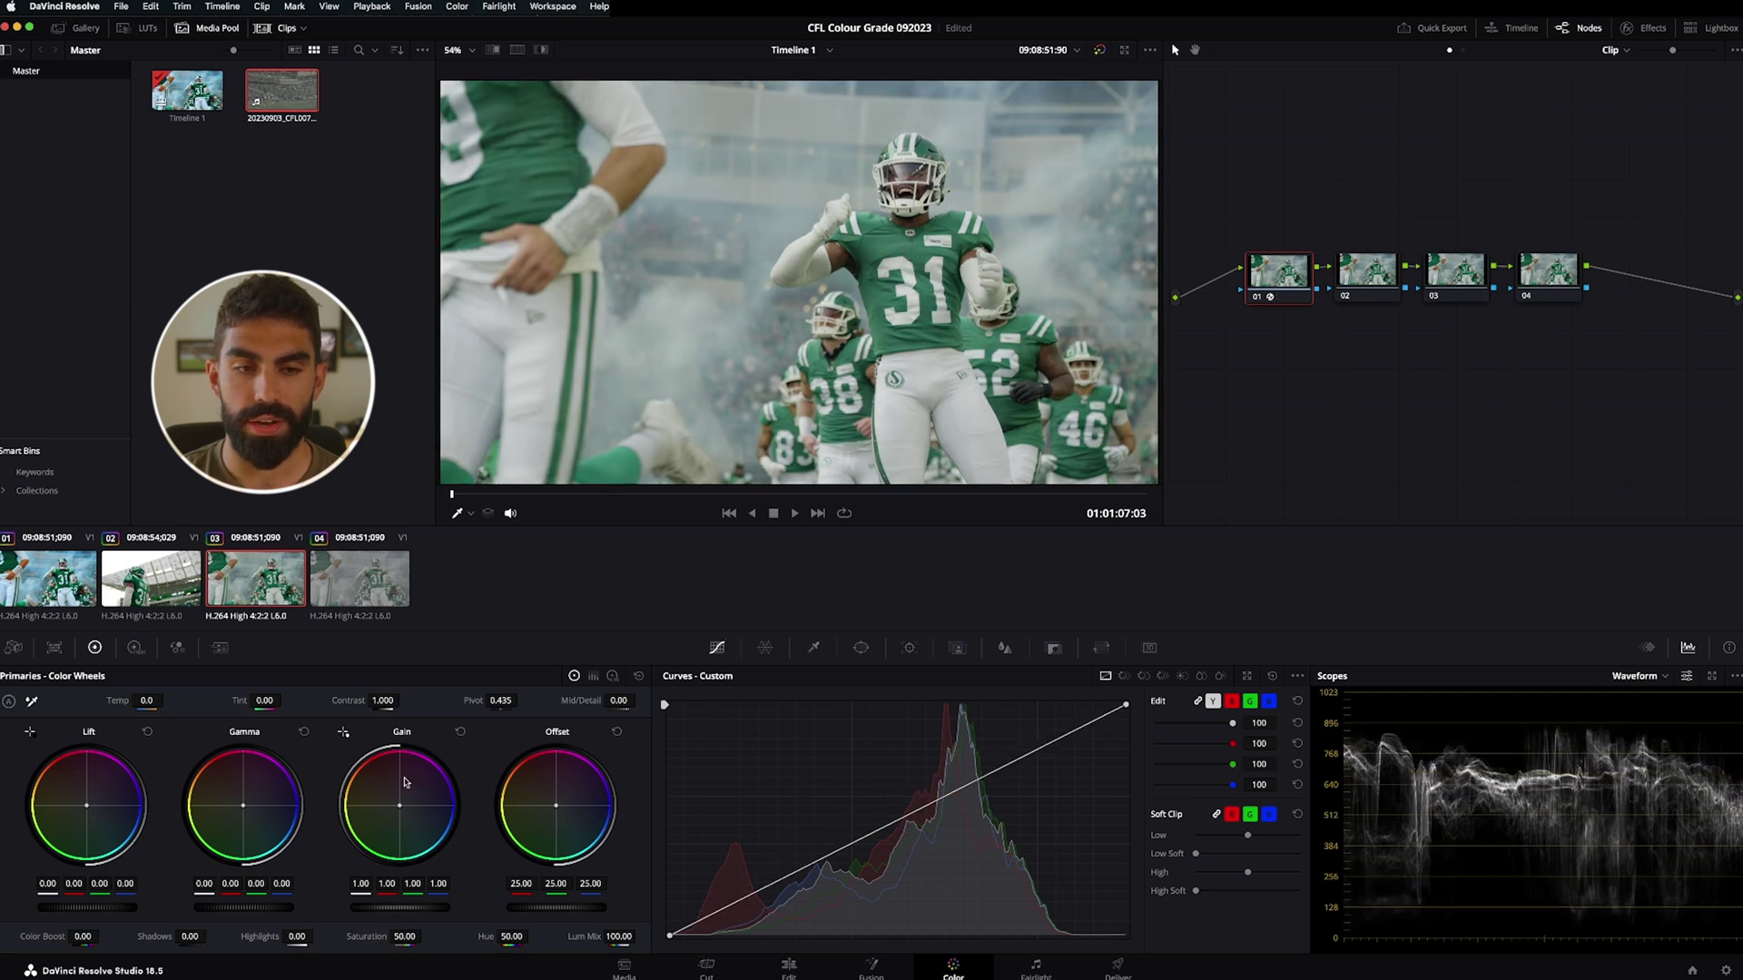
Try adjusting the highlights with Gain at 1.34 and the custom curve's white point, reverting each change
drag(406, 907, 467, 907)
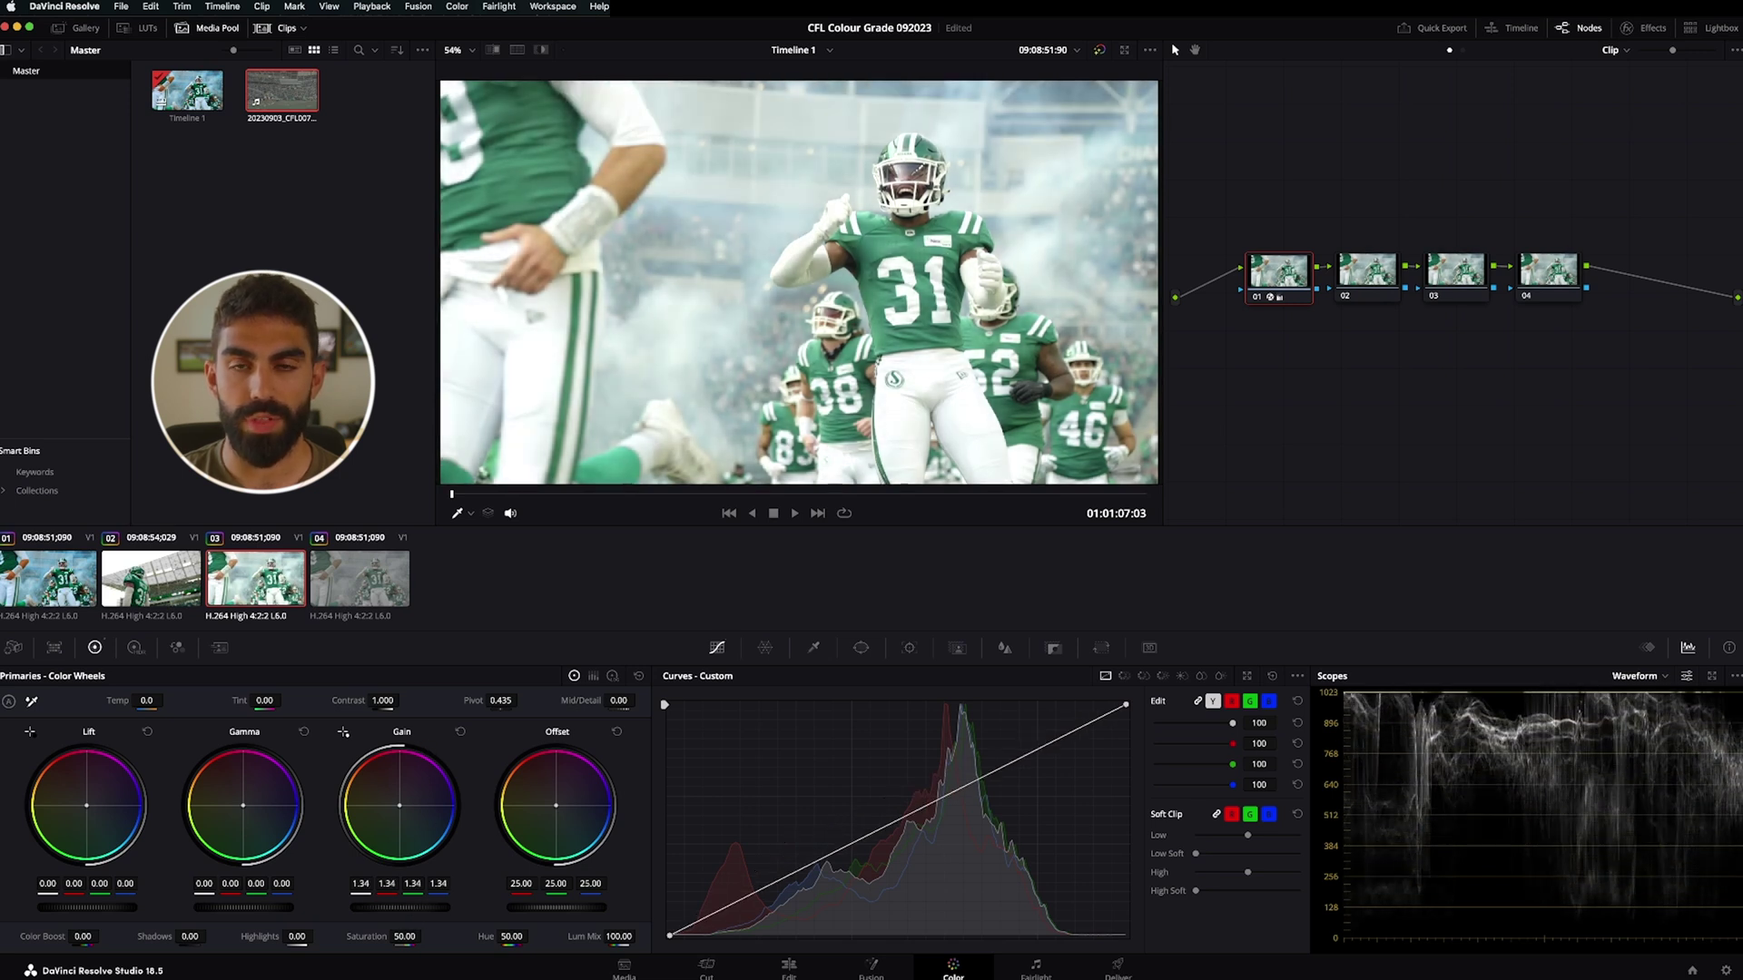
key(ctrl+z)
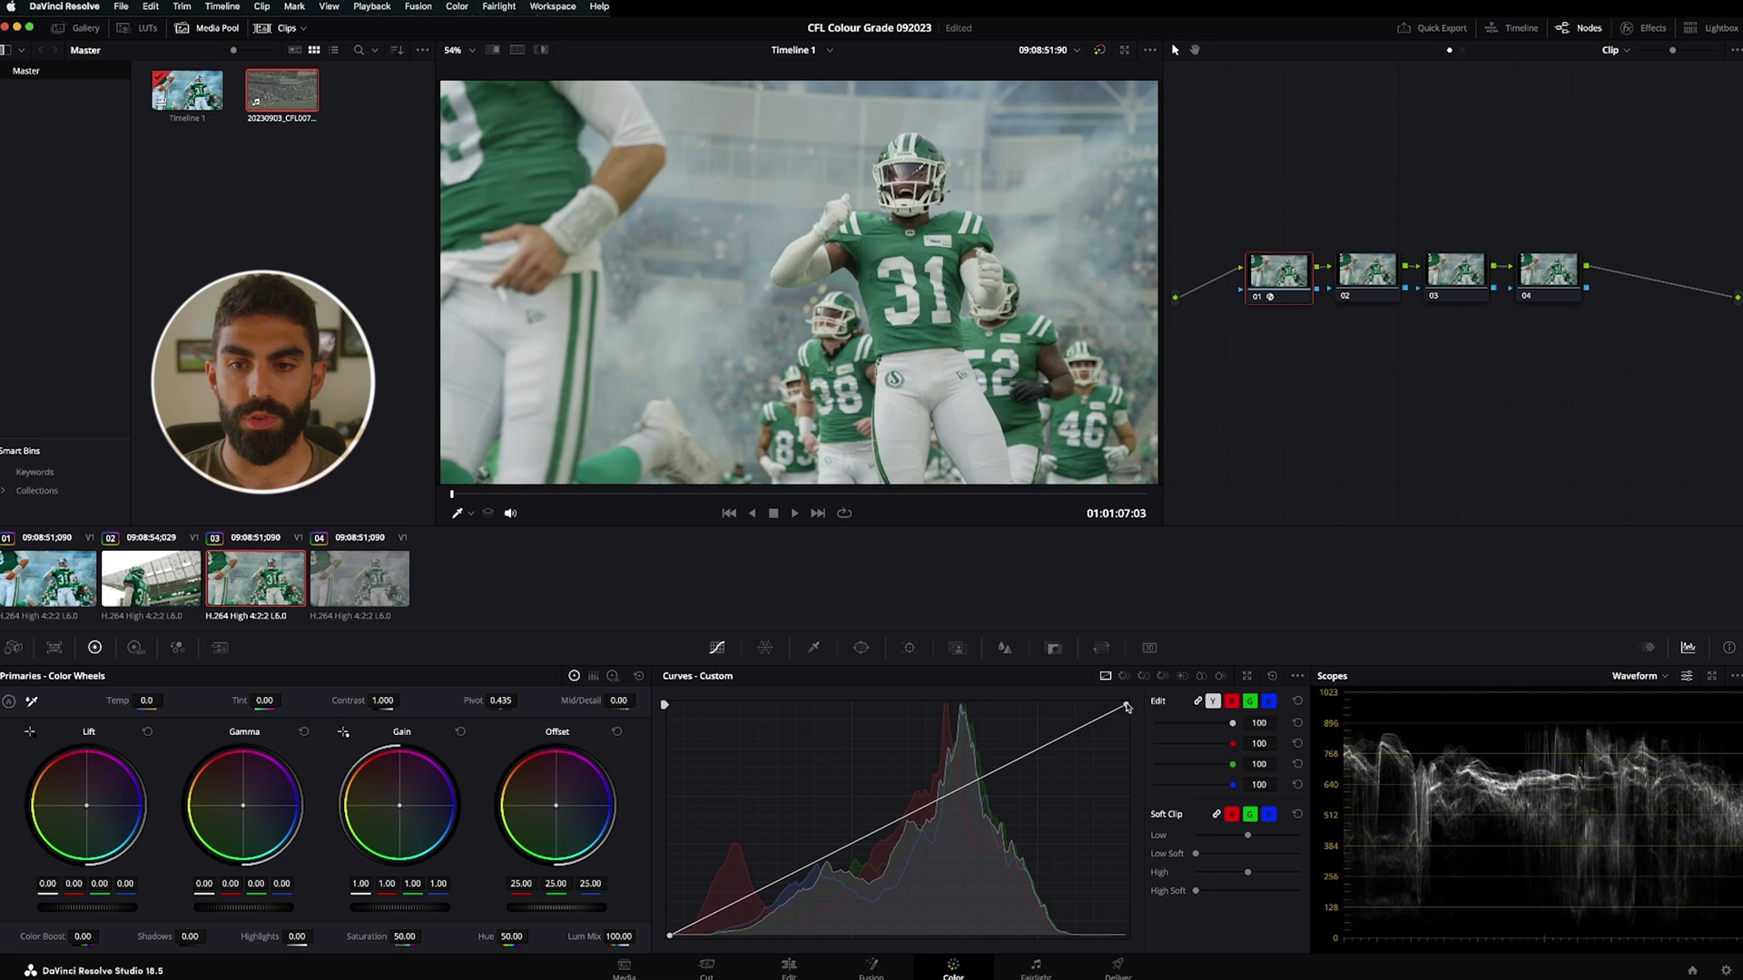
drag(1127, 701, 981, 670)
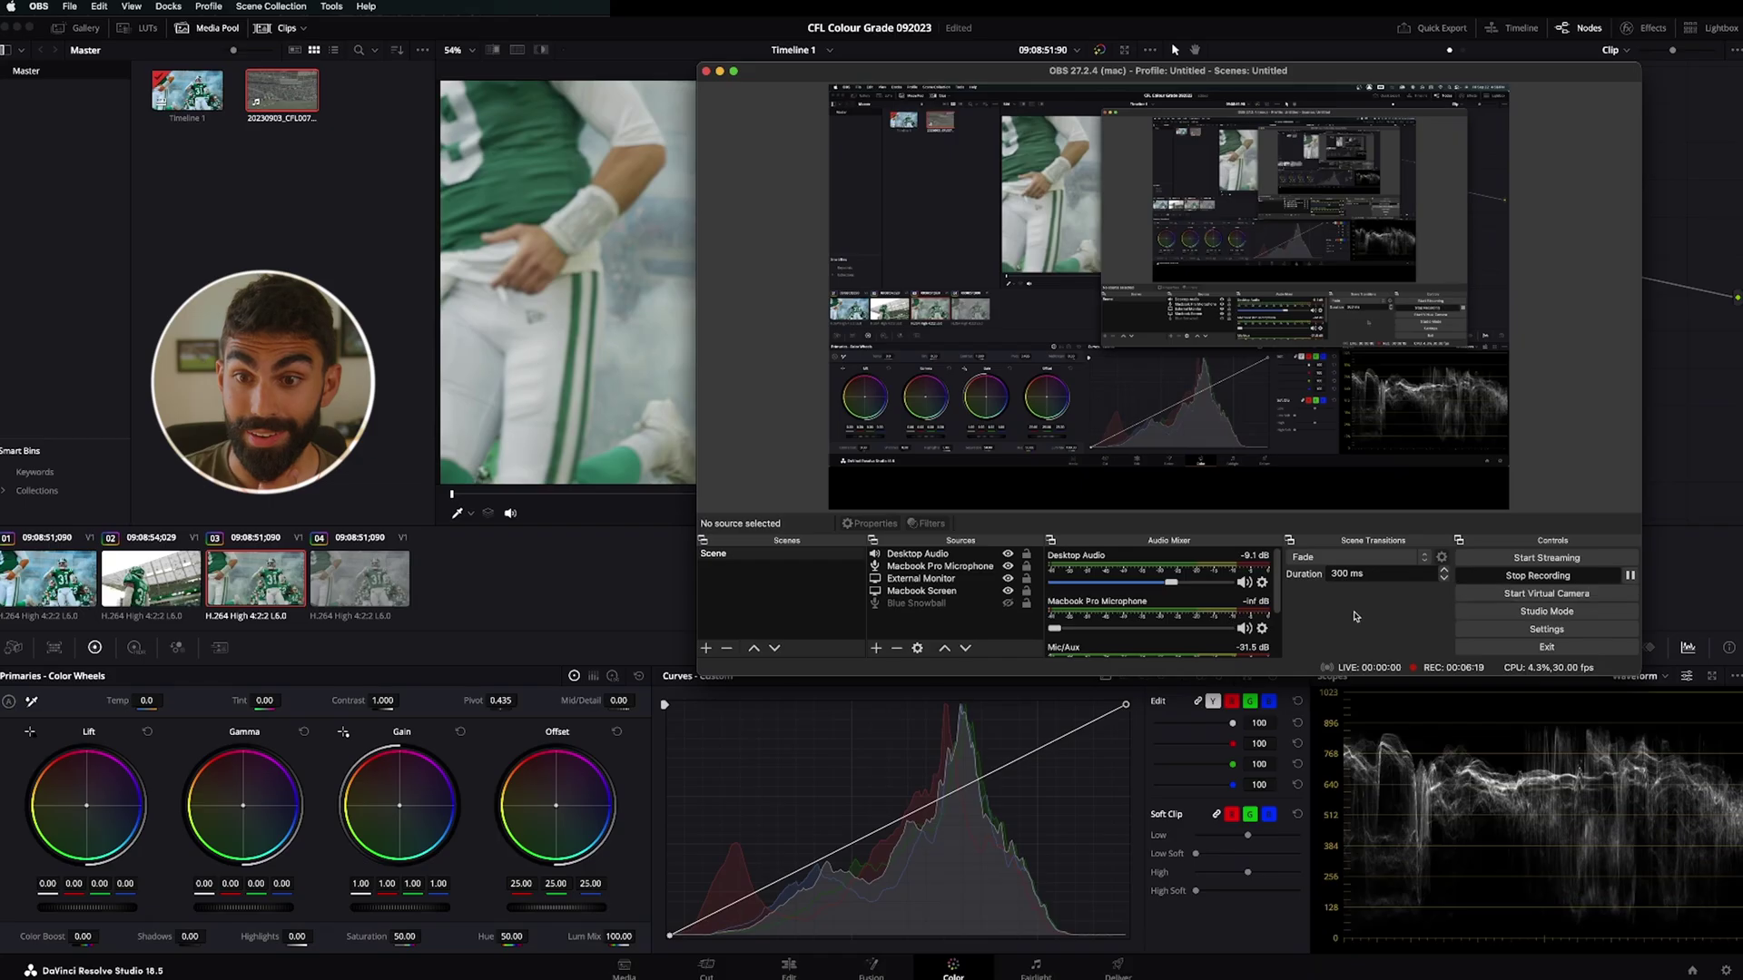
click(719, 71)
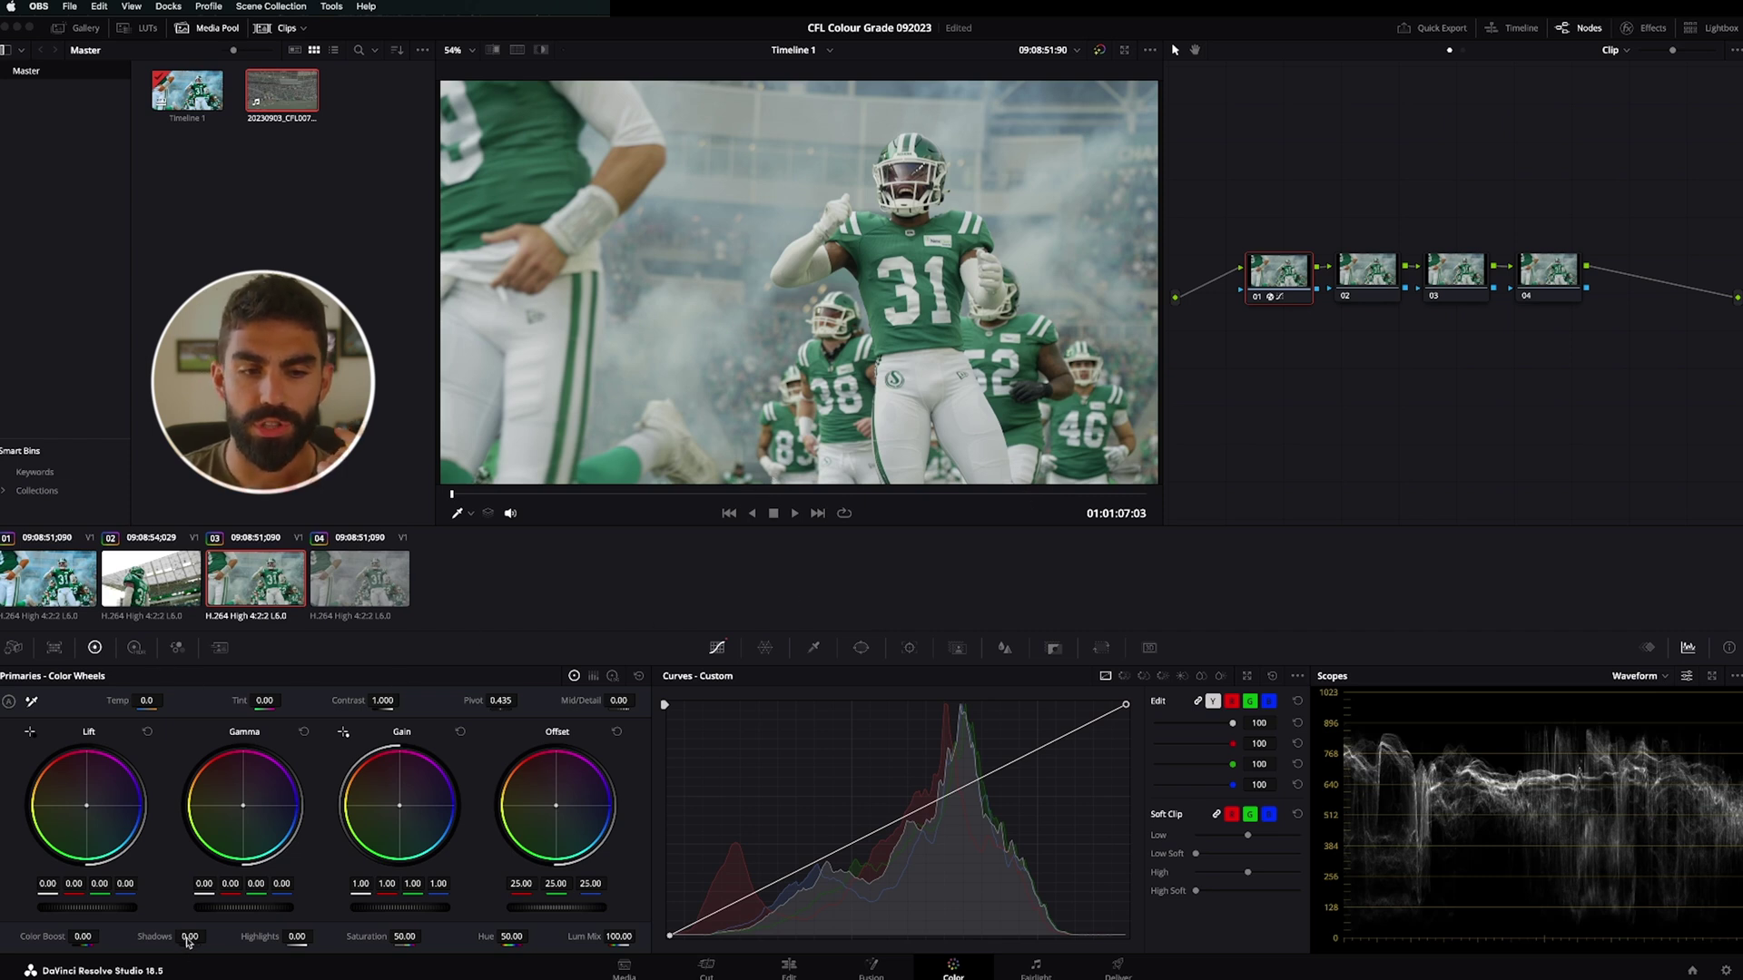
Try darkening the shadows with Shadows at -100 and a lowered point on the custom curve, clearing both adjustments
drag(188, 942, 109, 942)
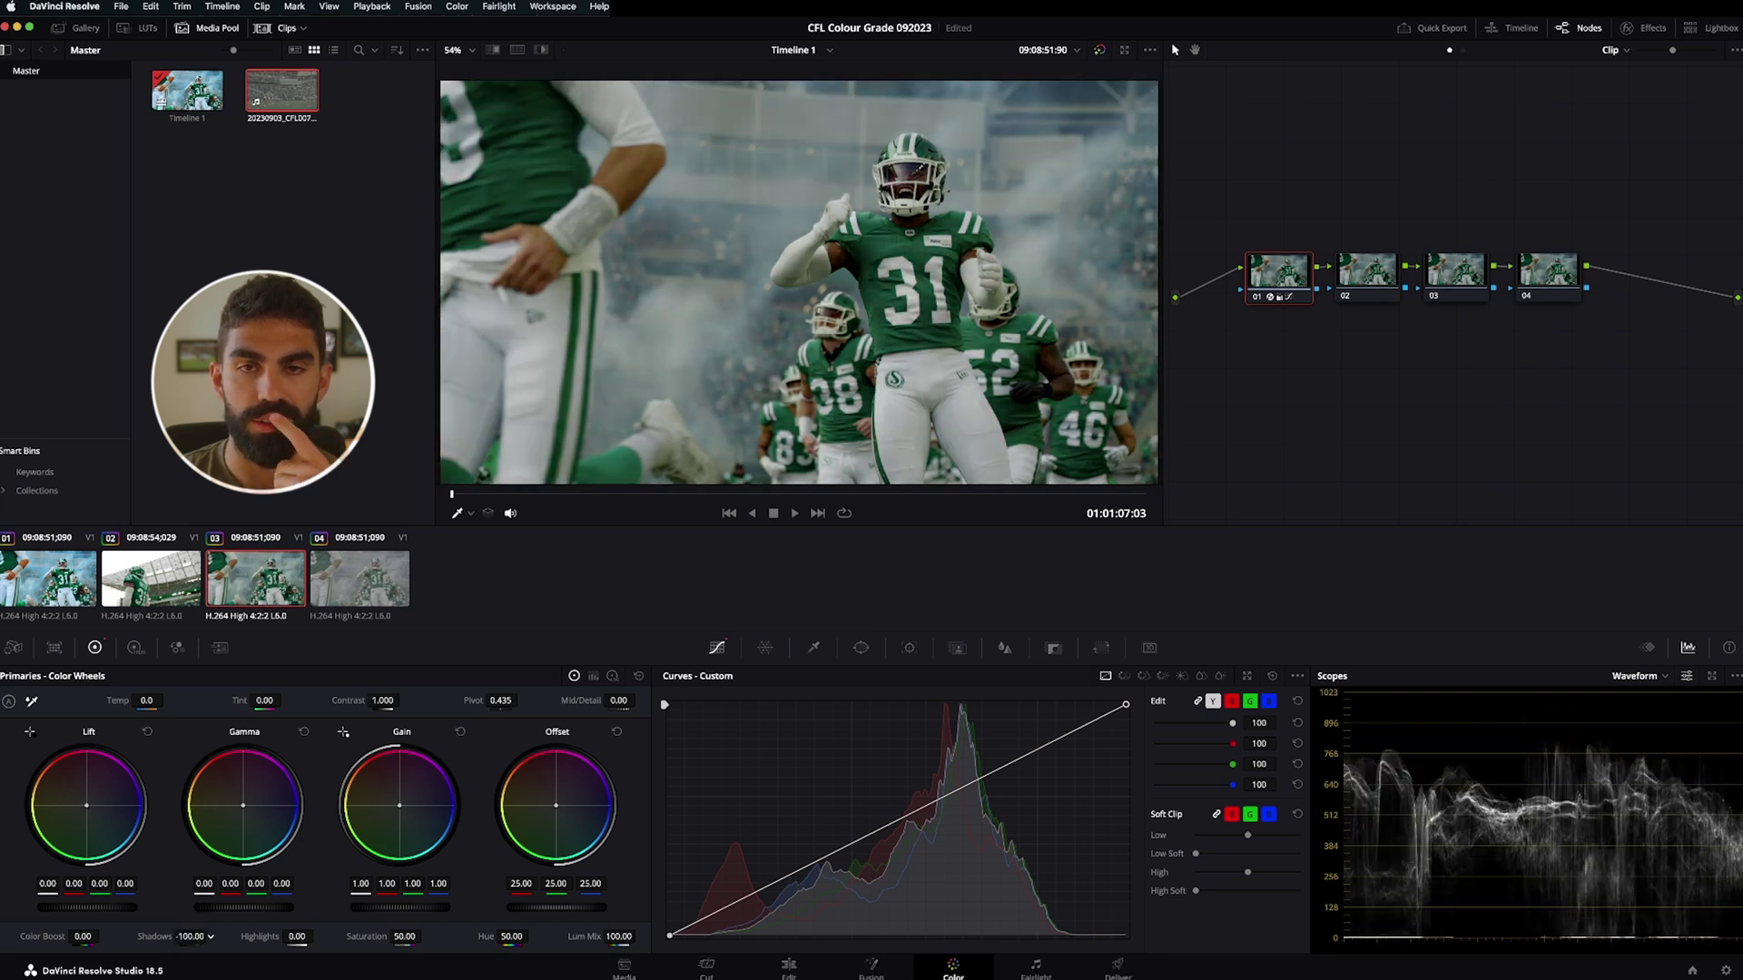
double_click(188, 938)
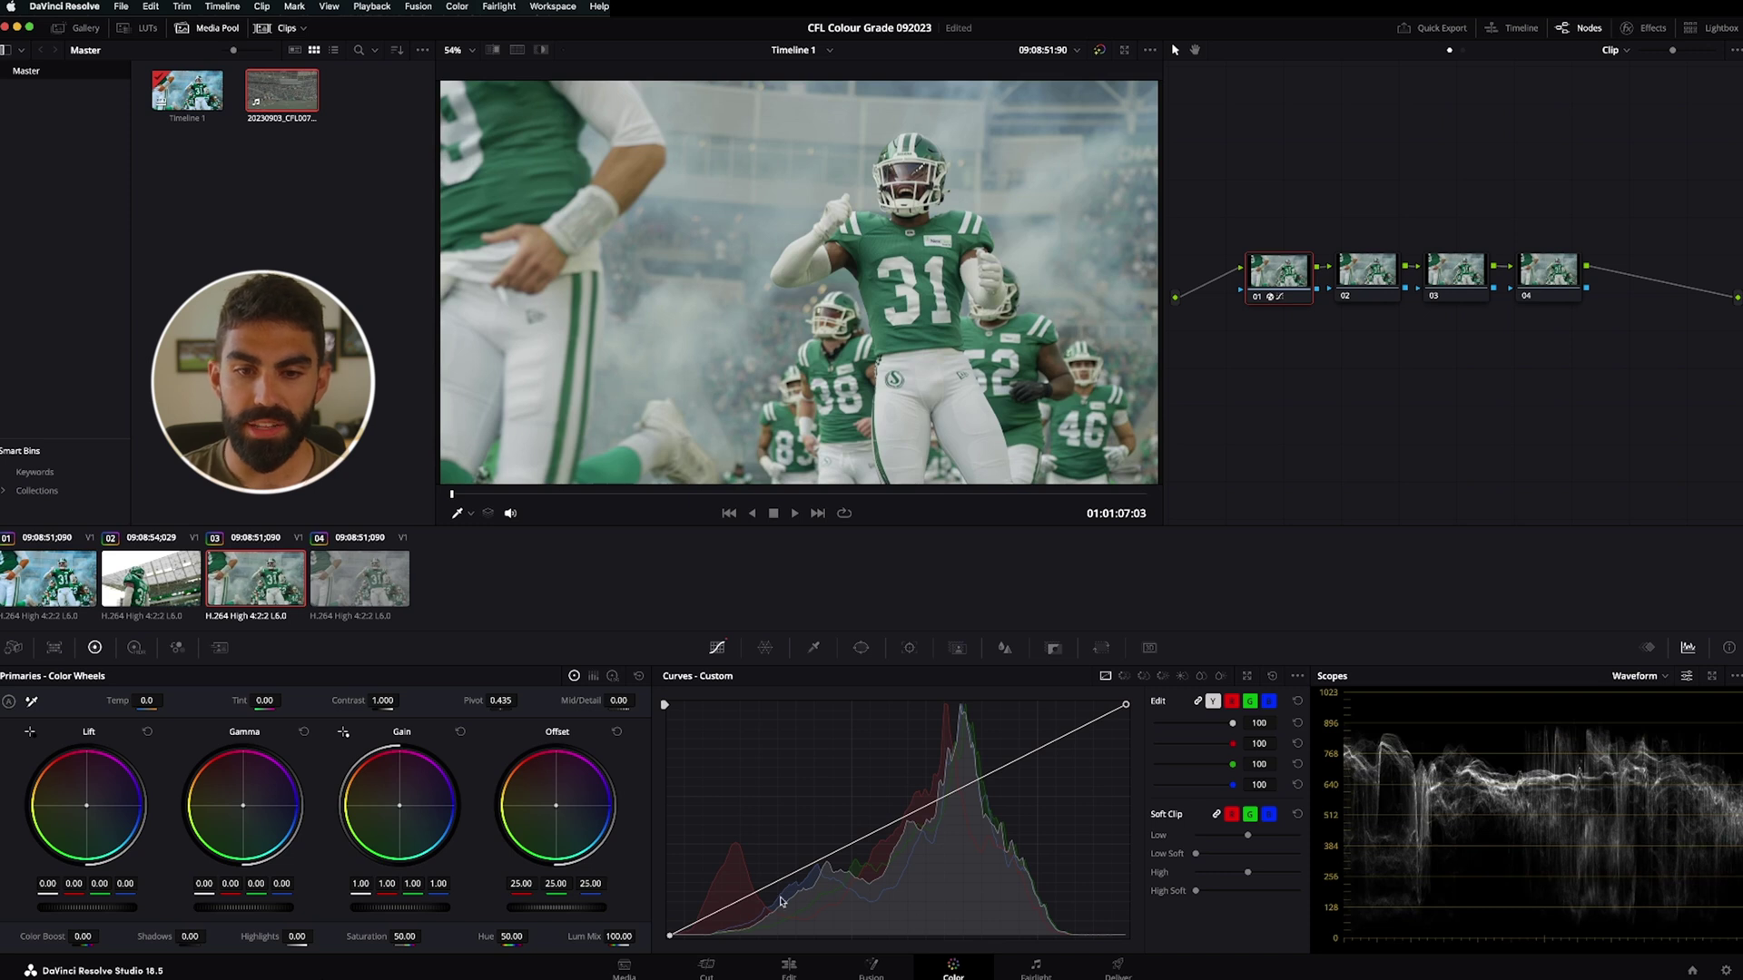
click(843, 848)
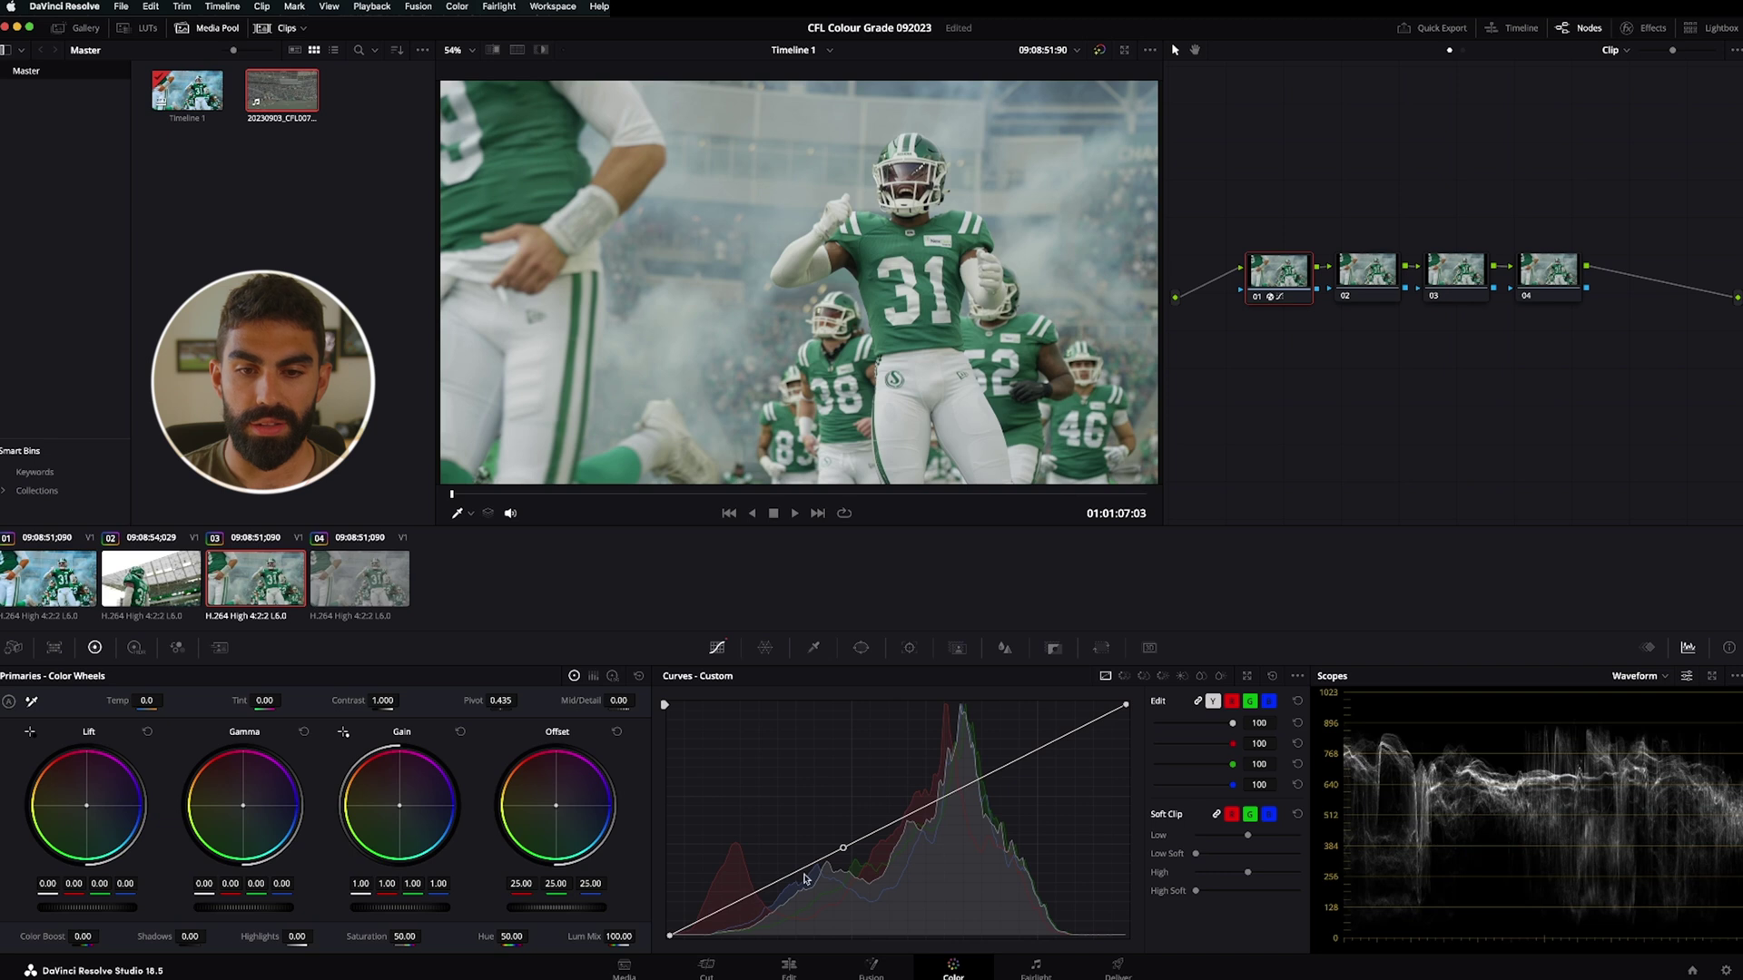
mouse_move(736, 901)
mouse_down()
mouse_move(735, 879)
mouse_move(789, 934)
mouse_move(799, 921)
mouse_move(754, 885)
mouse_move(763, 914)
mouse_up()
right_click(753, 912)
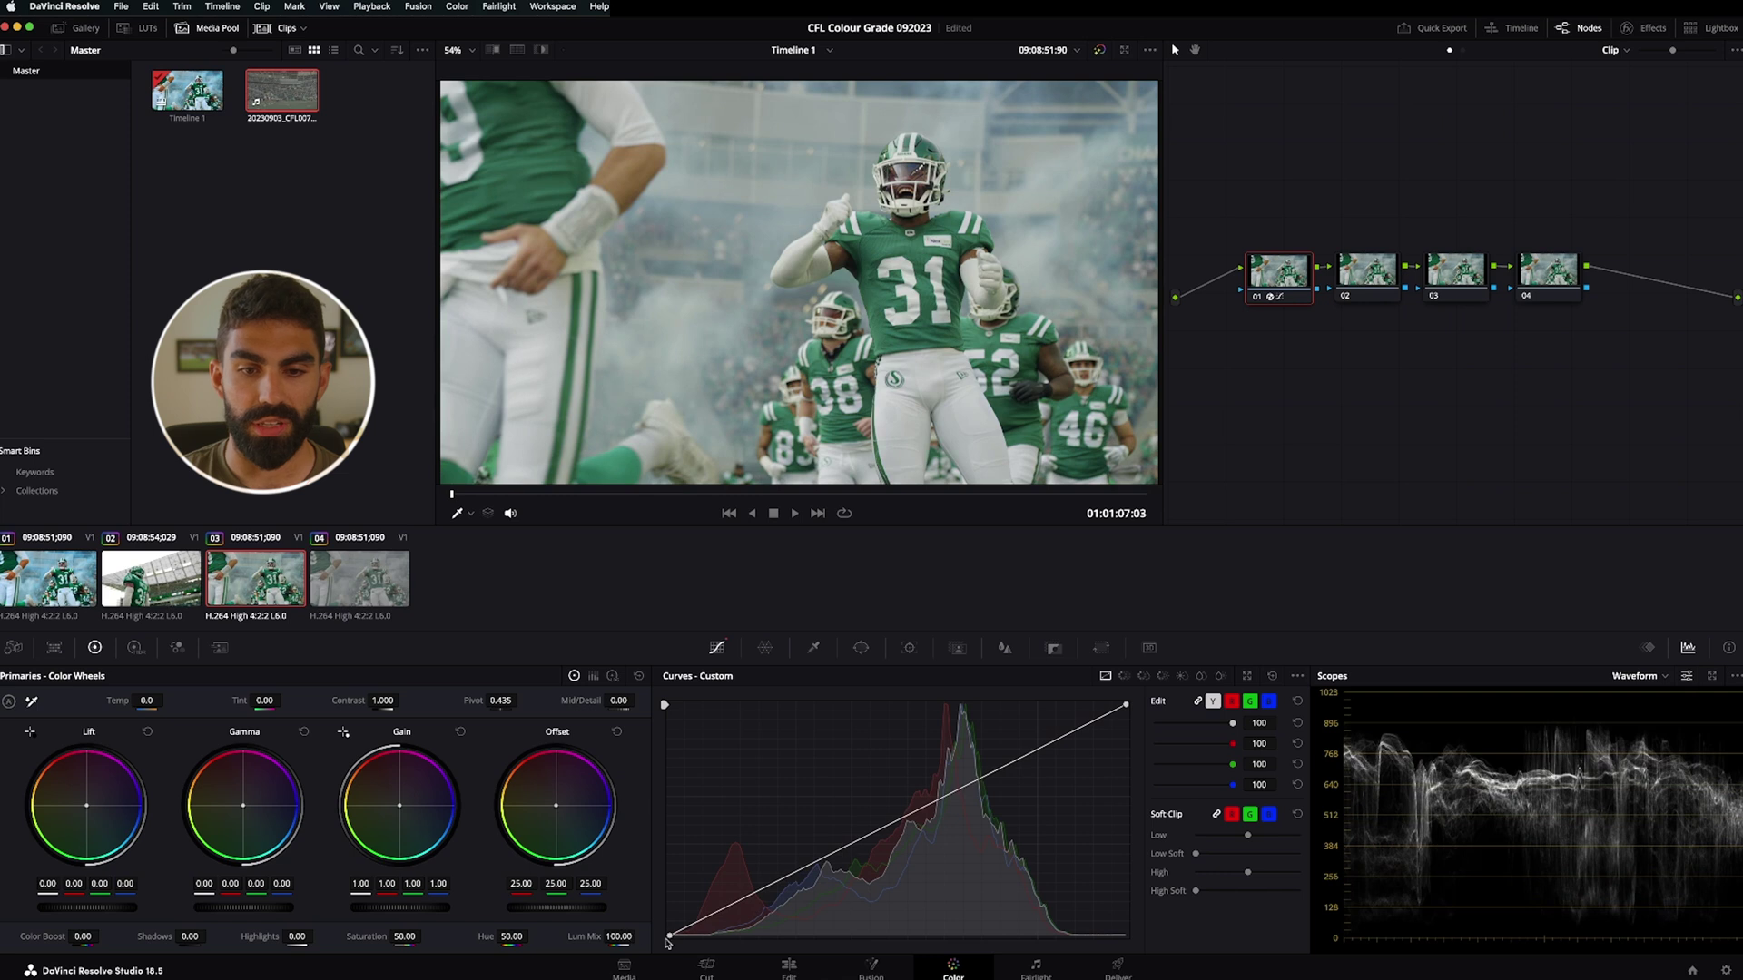
Try lifting the custom curve's black point and a point in its shadow range, returning each to its original position
drag(670, 935, 669, 887)
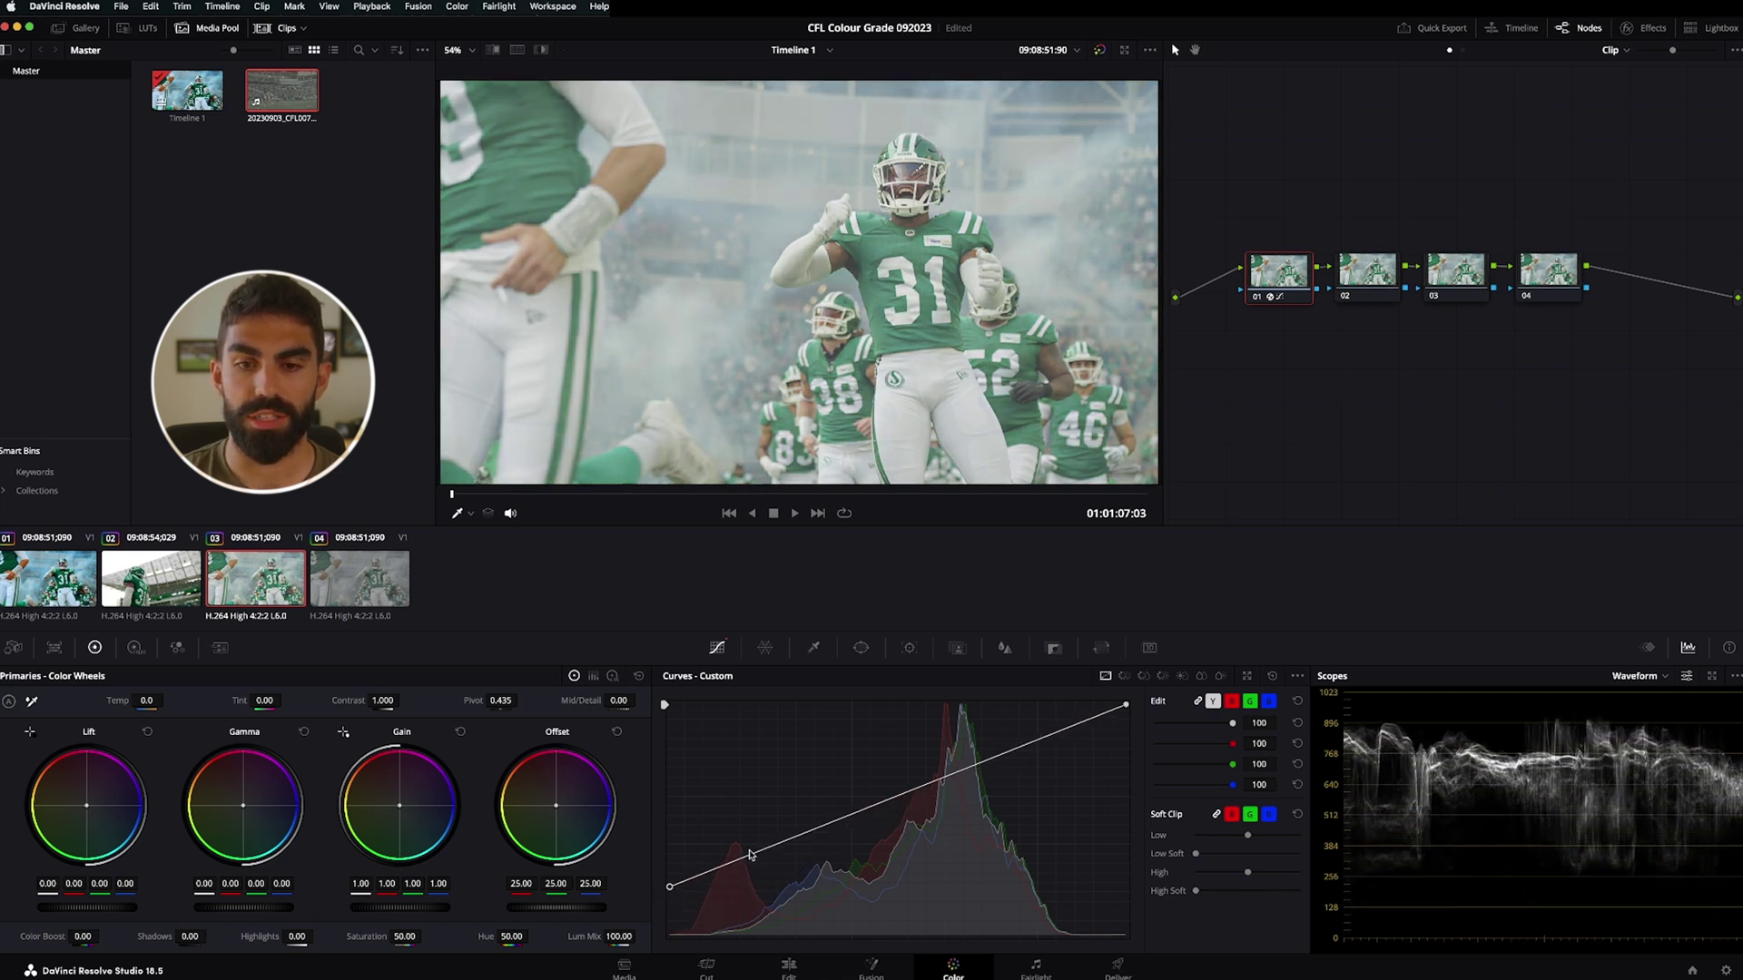
drag(671, 889, 670, 936)
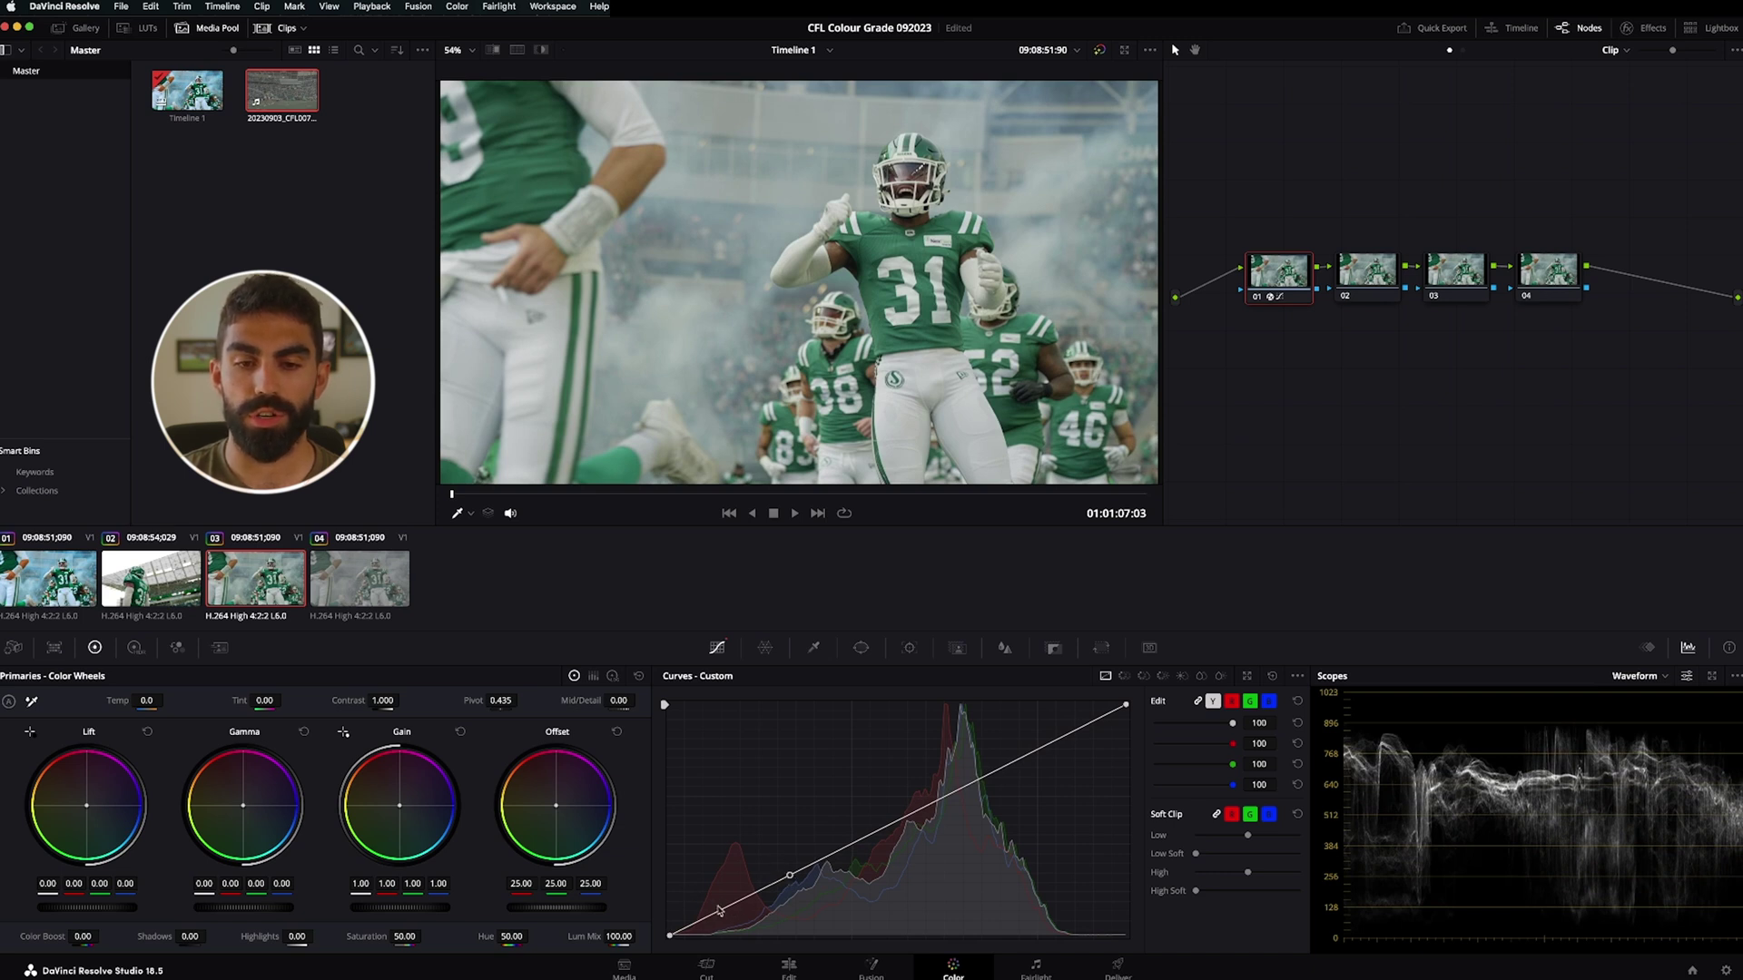
drag(731, 907, 727, 886)
key(super+z)
Try anchoring the custom curve's midtones while pulling a shadow point down, then remove all the added curve points
click(834, 854)
drag(739, 900, 775, 912)
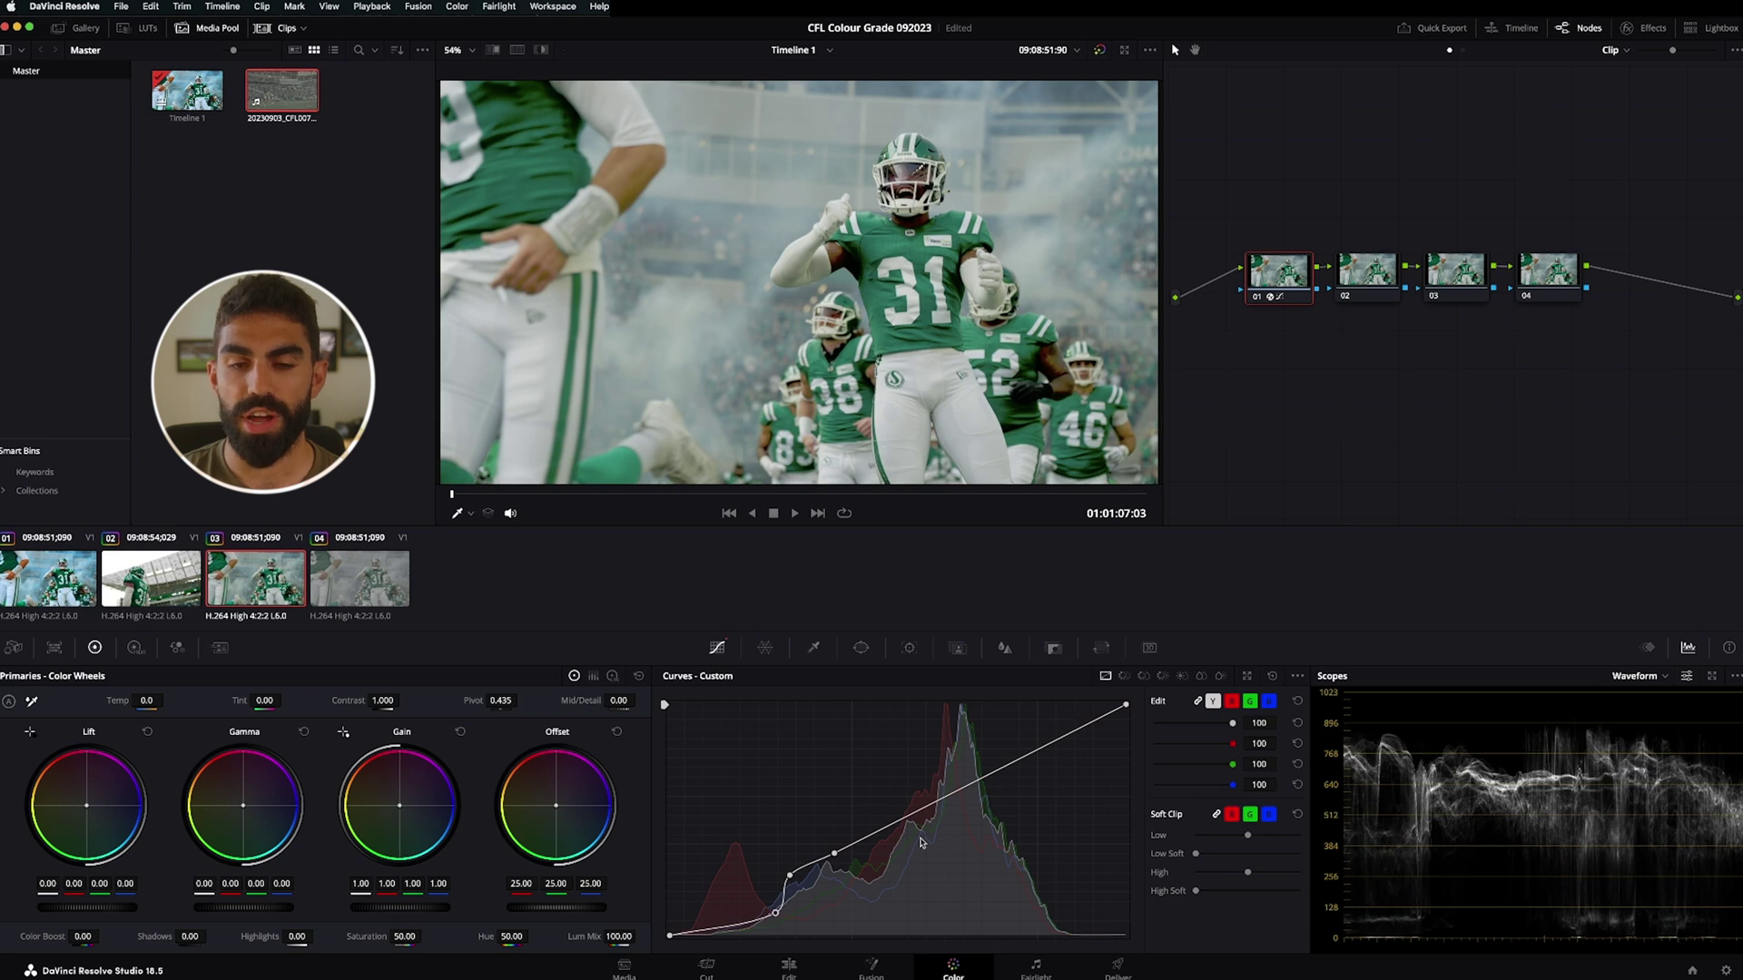
right_click(775, 912)
right_click(834, 853)
right_click(790, 874)
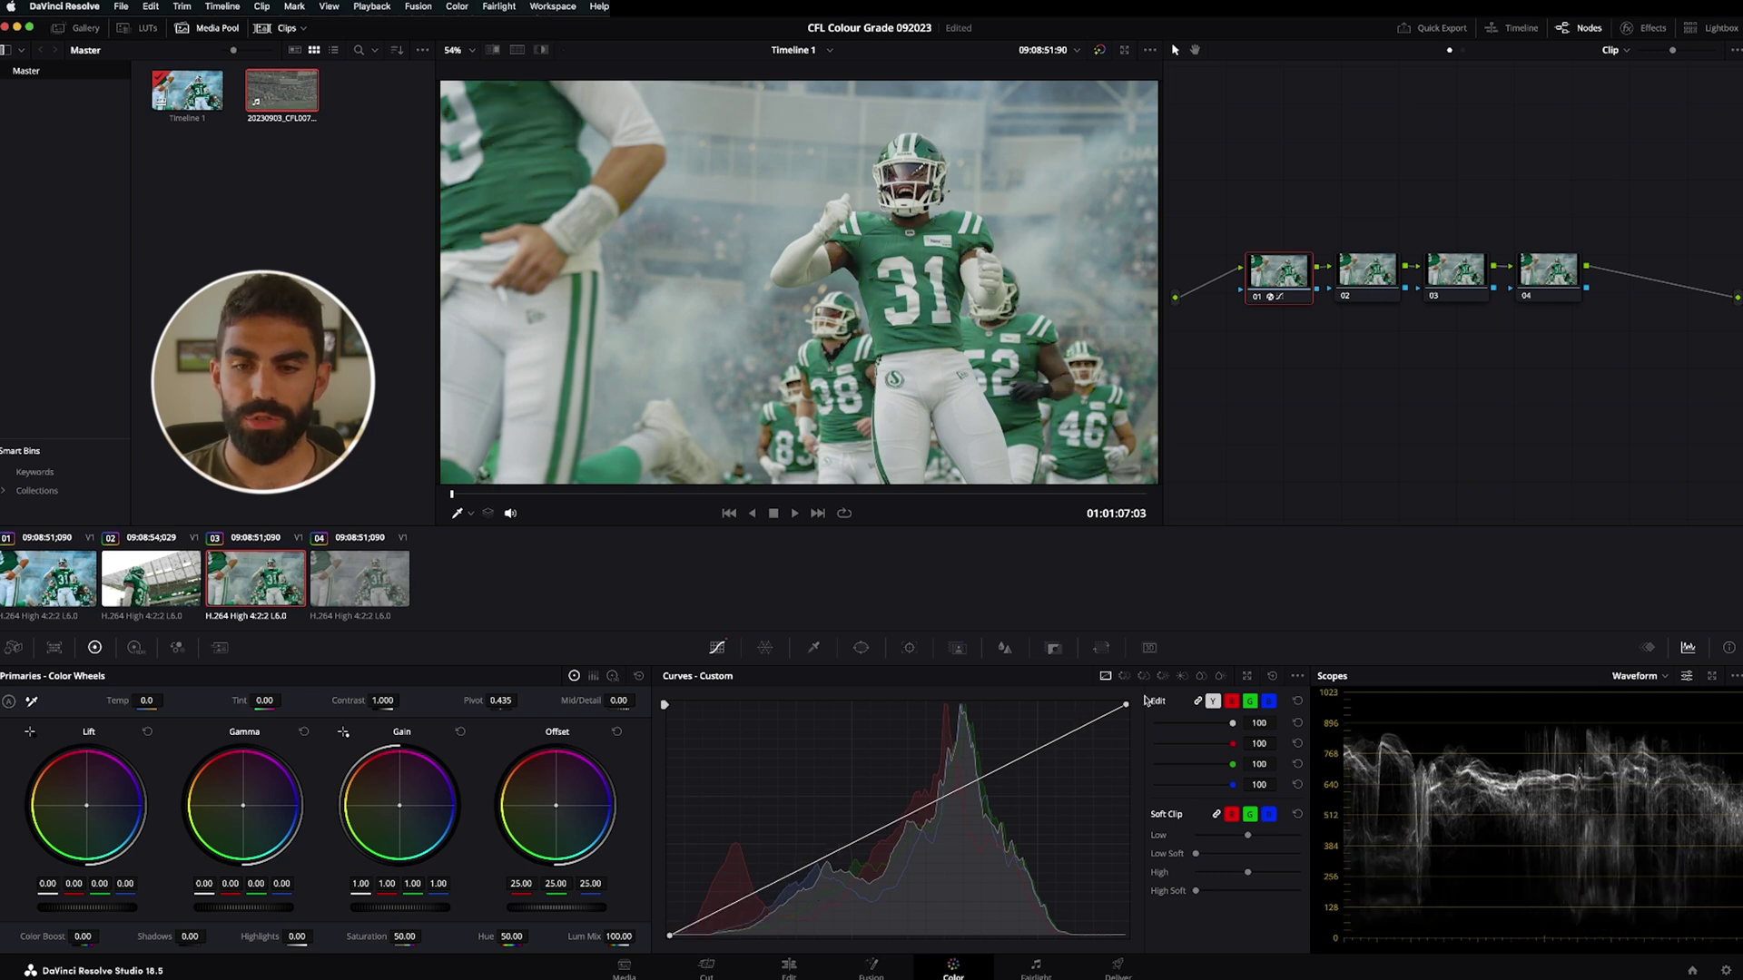
Try shaping the highlights with added points and the white point on the upper custom curve, undoing the added points
click(1019, 762)
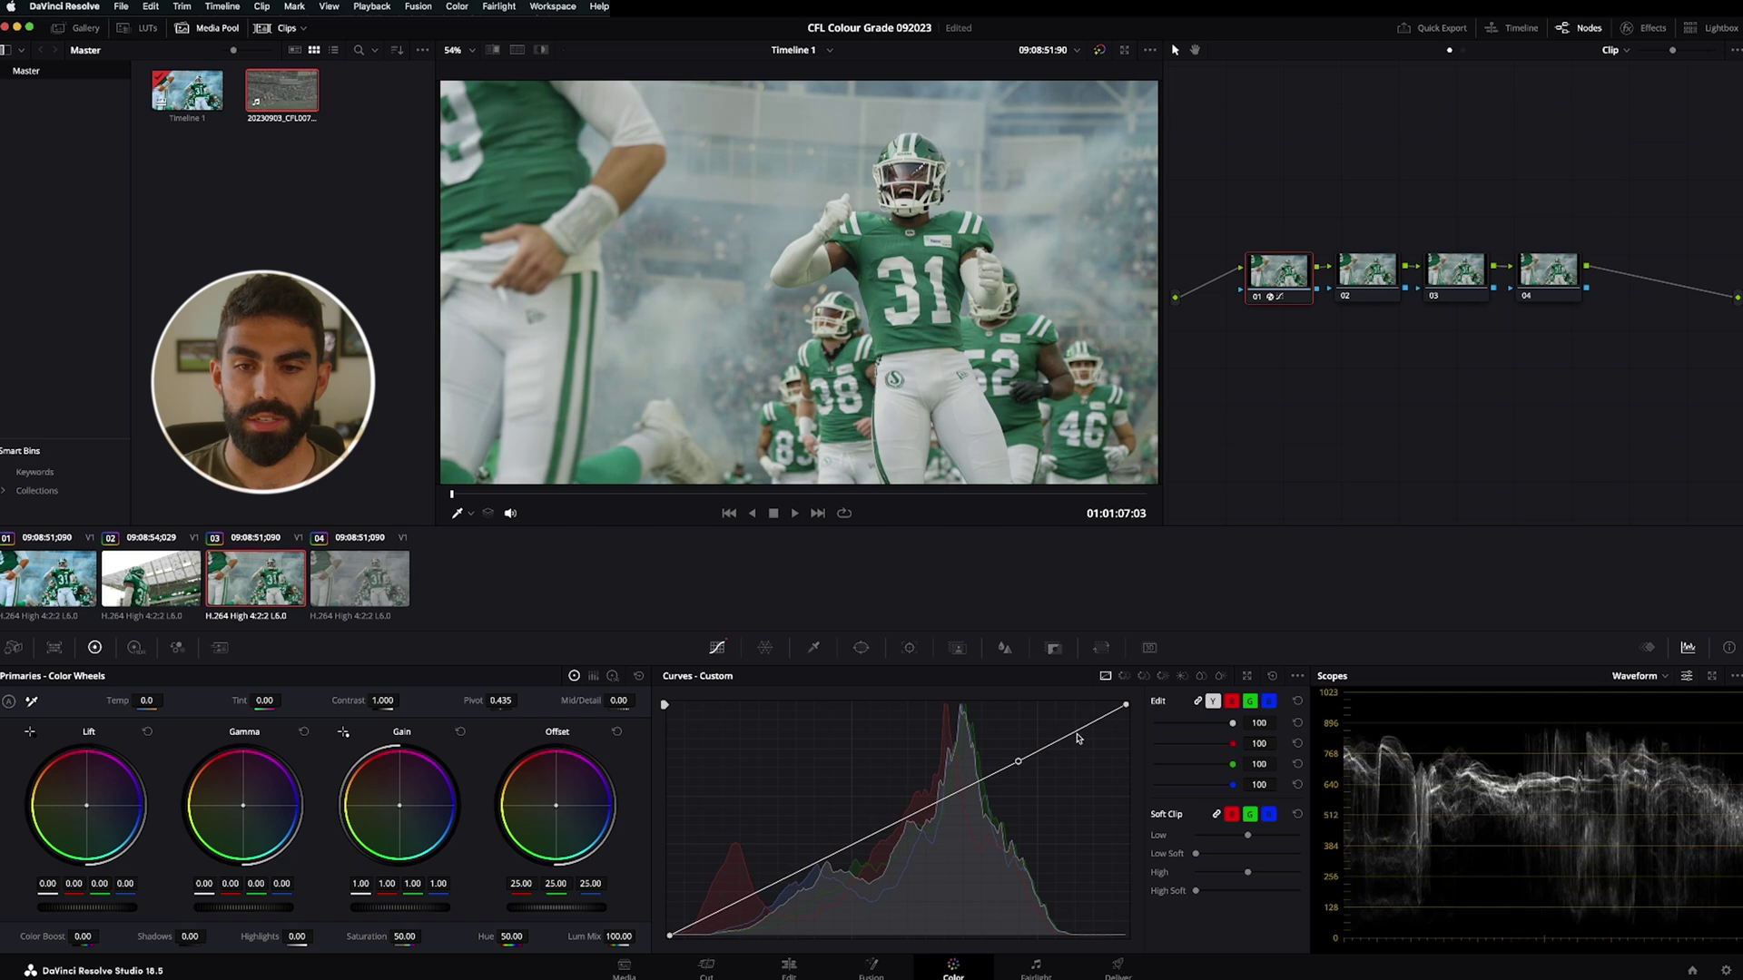
drag(1082, 736, 1214, 828)
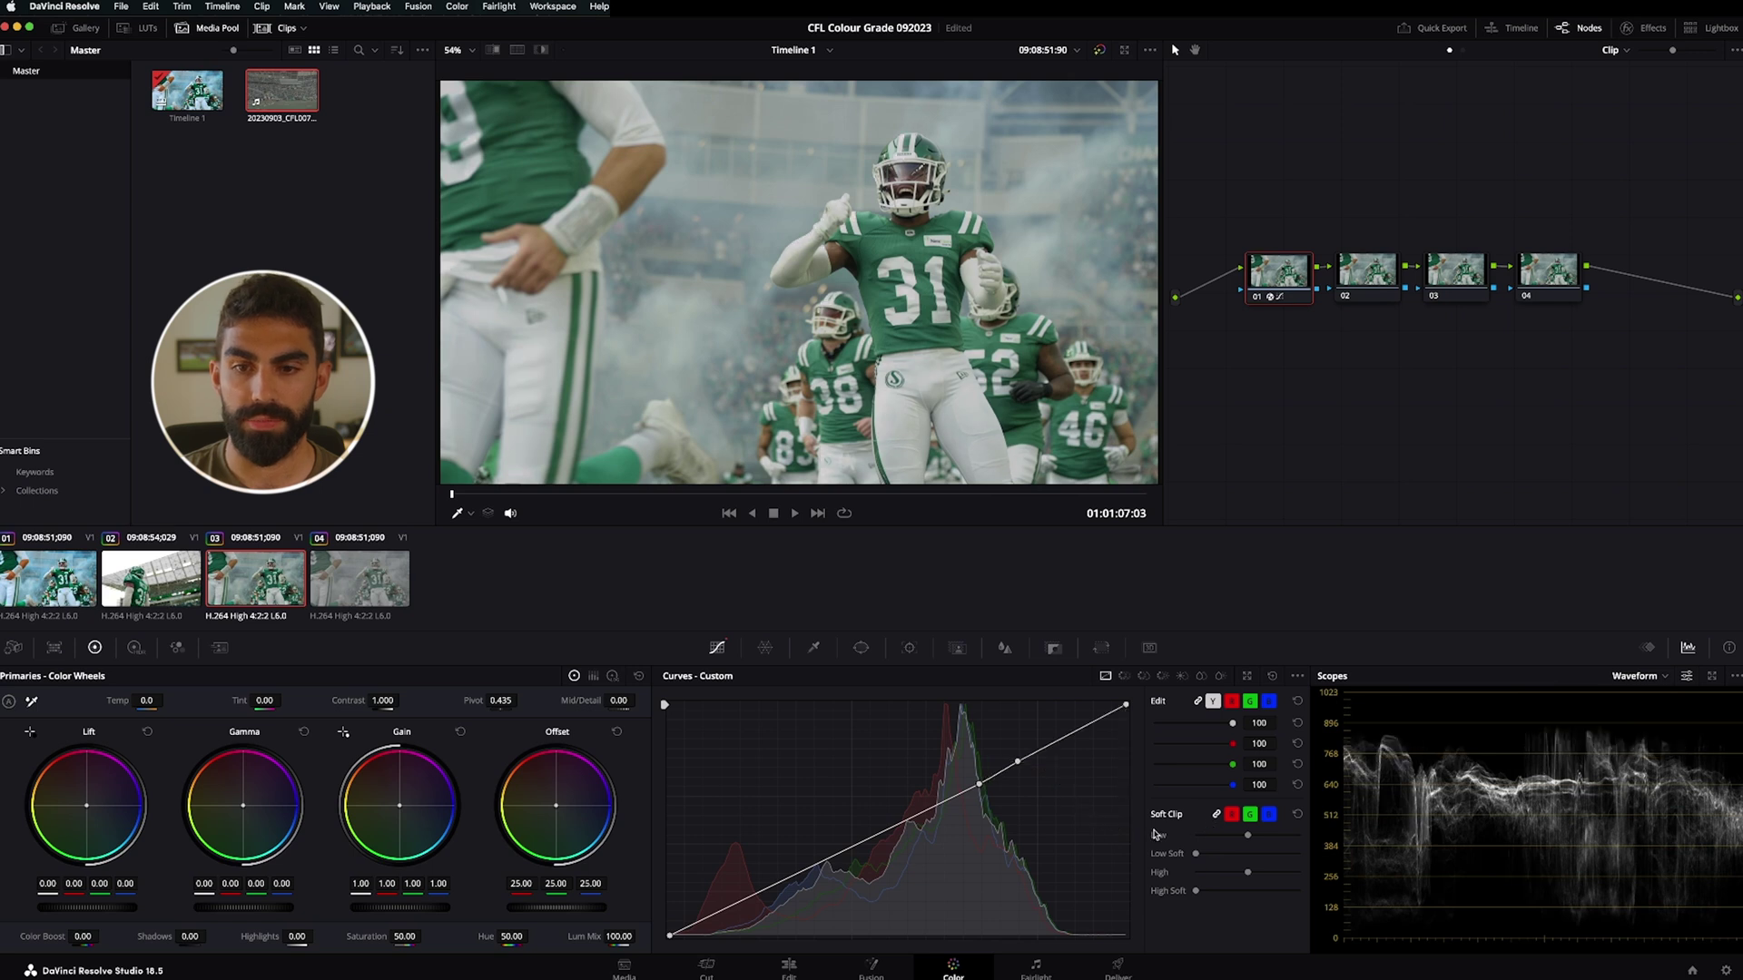
key(ctrl+z)
key(ctrl+z)
key(ctrl+z)
key(ctrl+z)
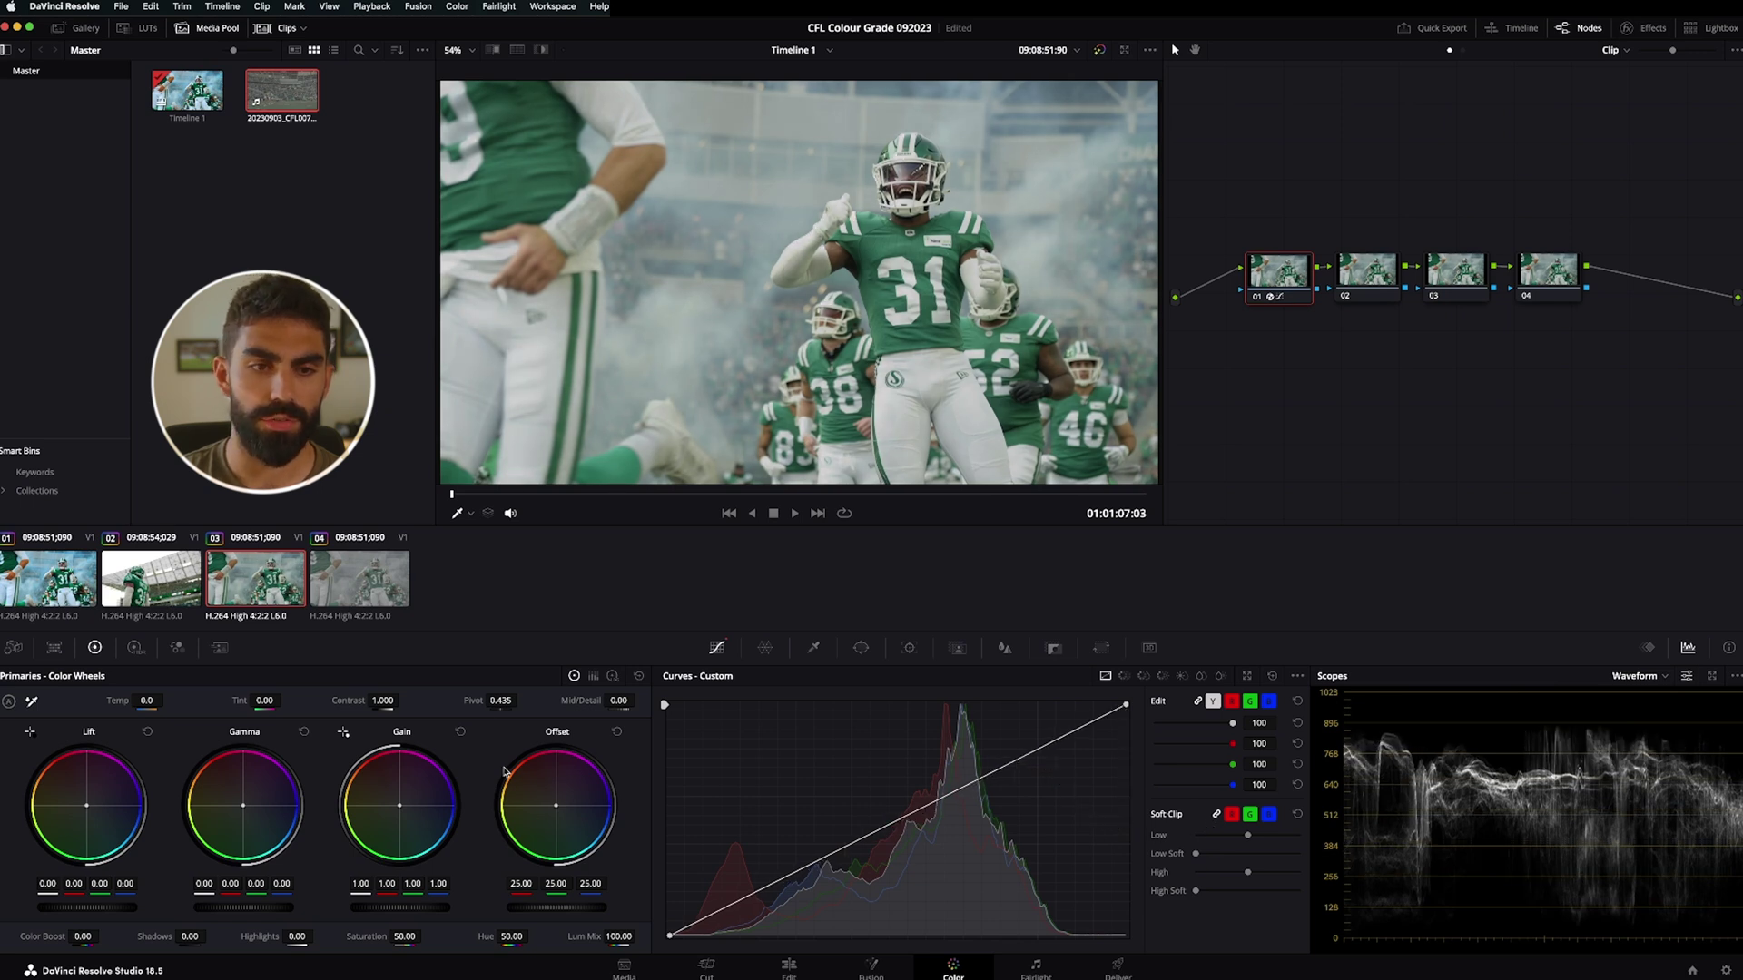
mouse_move(1126, 706)
mouse_down()
mouse_move(999, 704)
mouse_move(1053, 697)
mouse_move(1135, 727)
mouse_move(1192, 815)
mouse_move(1171, 701)
mouse_move(1143, 699)
mouse_up()
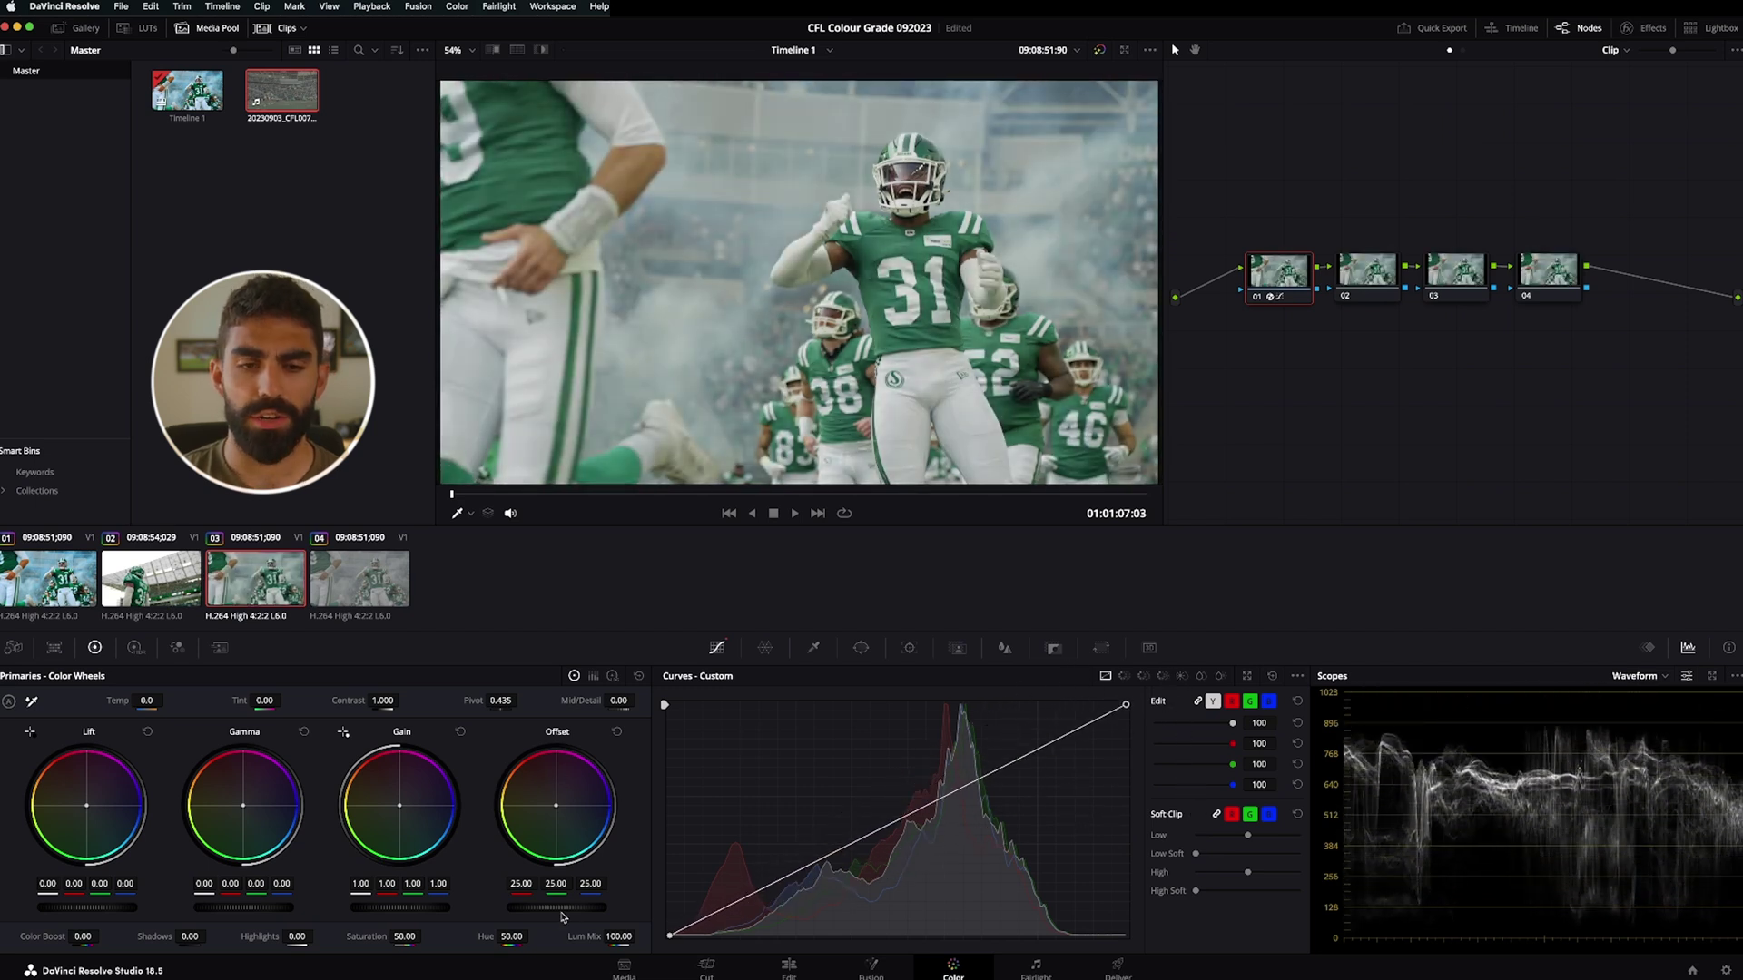
Try brightening the whole image with Offset at 82.45 and darkening it at -44.55, then reset the adjustment
drag(549, 914, 617, 915)
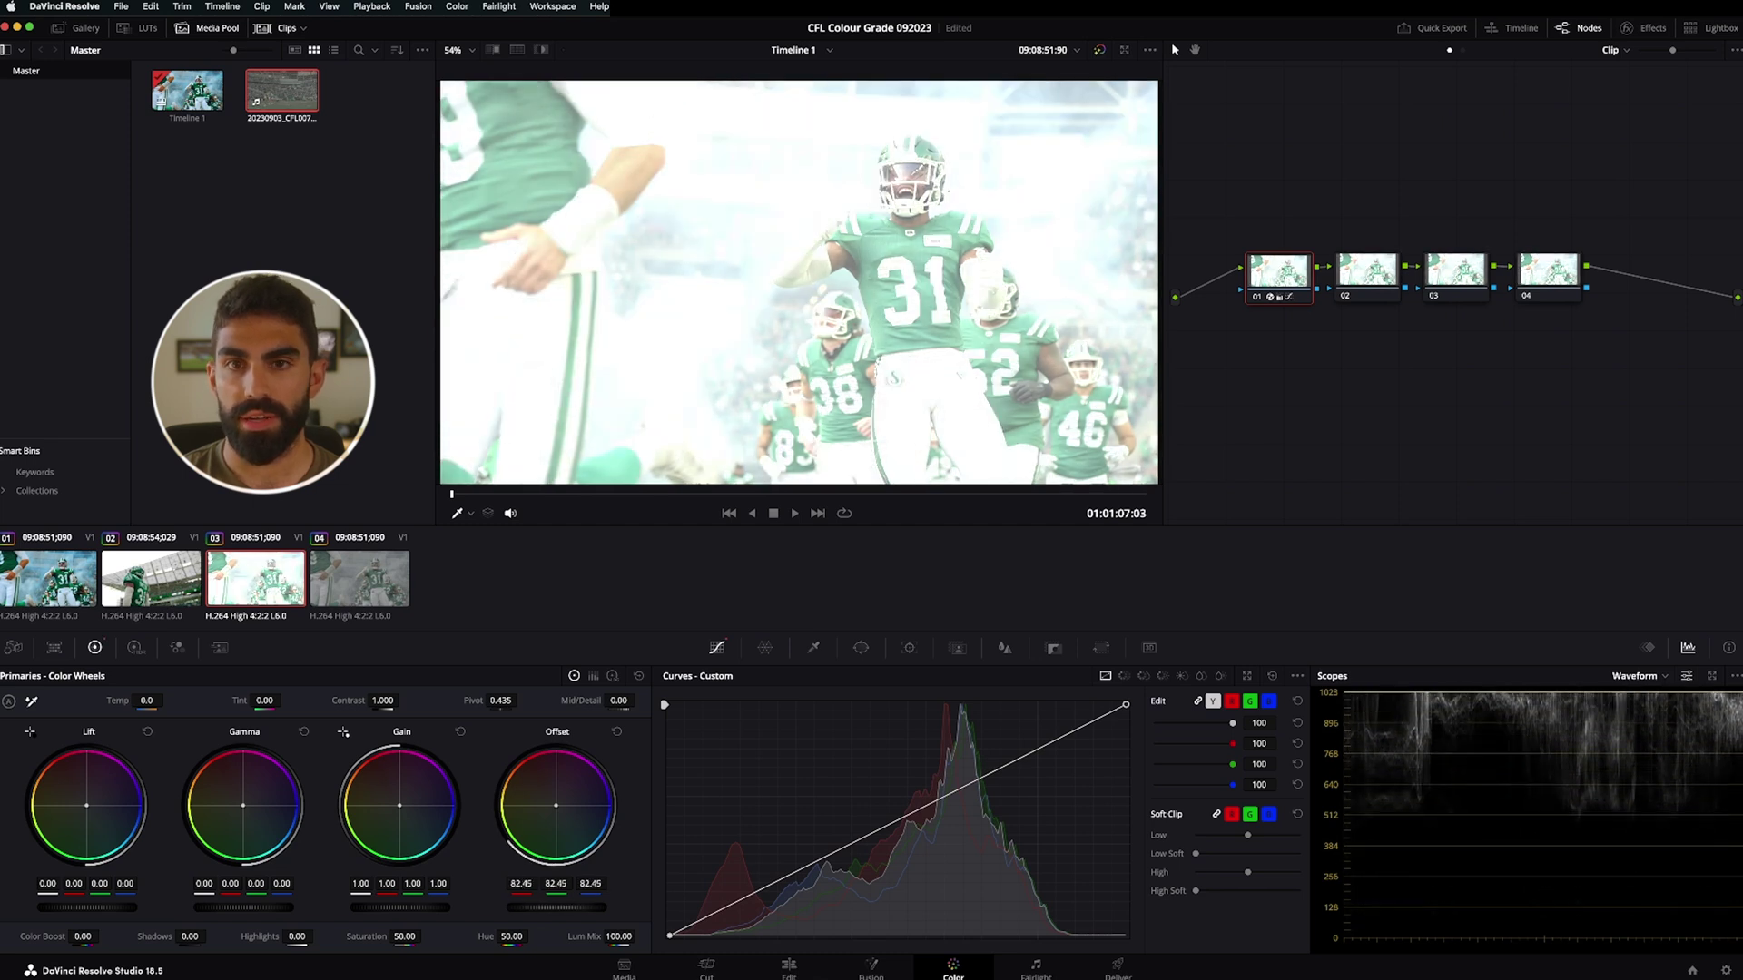
drag(618, 914, 481, 914)
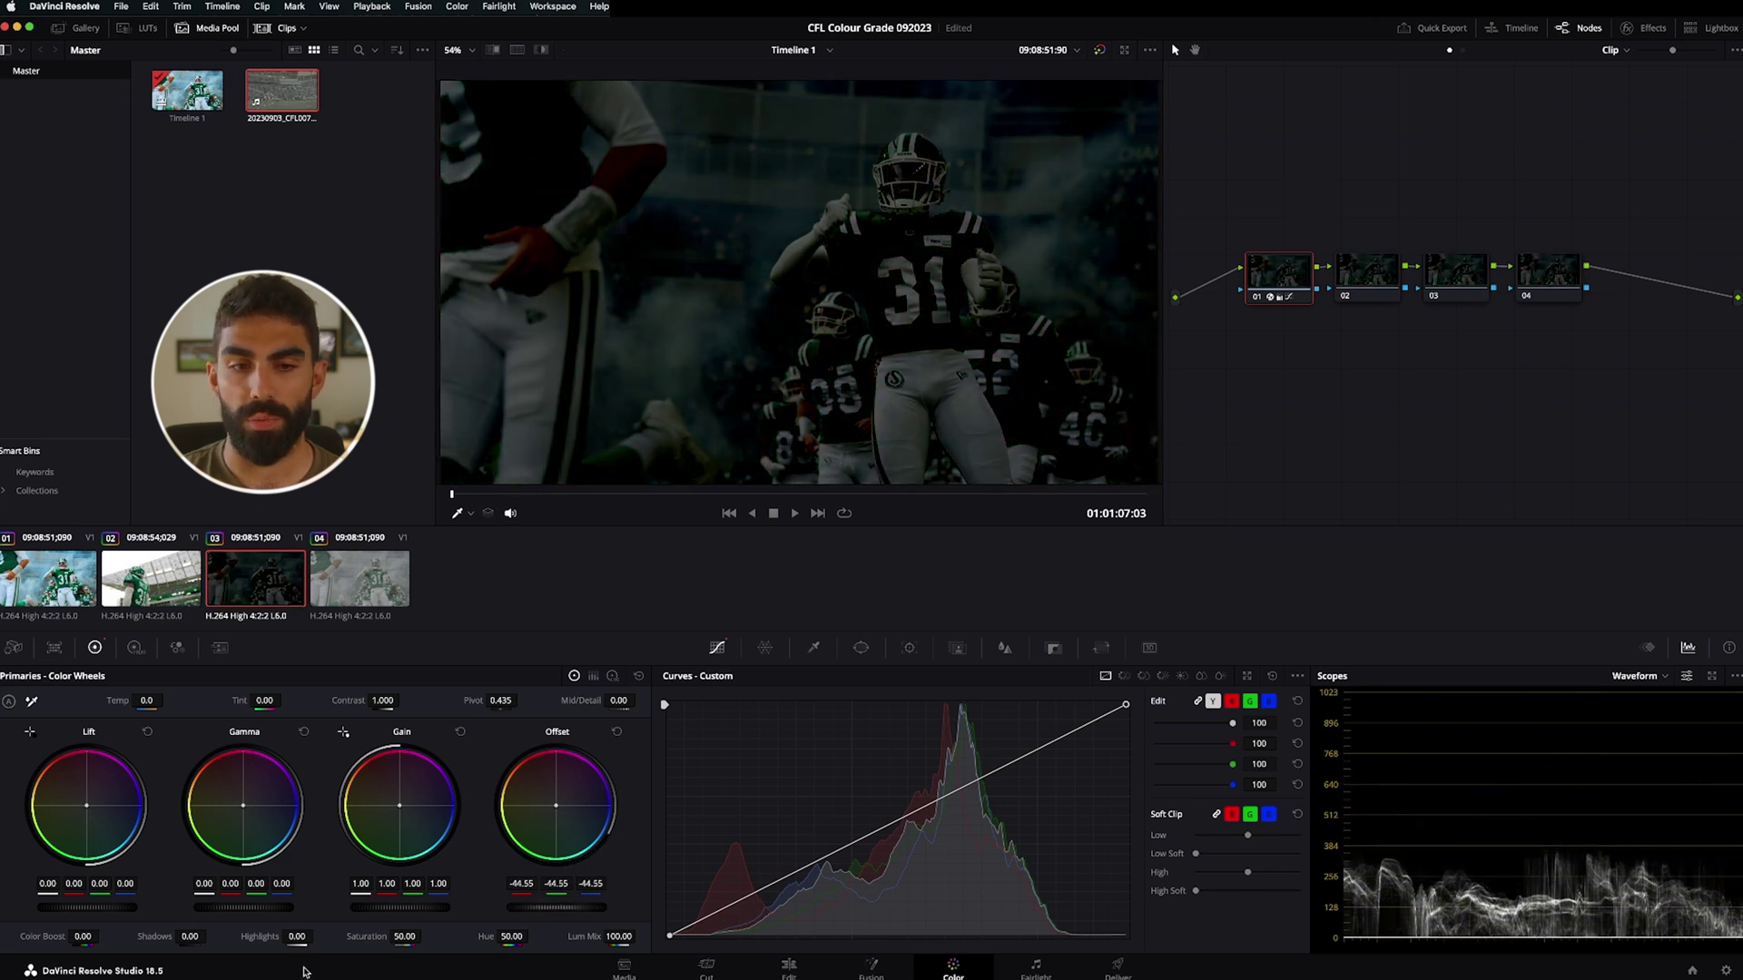
drag(537, 908, 555, 908)
key(shift+Home)
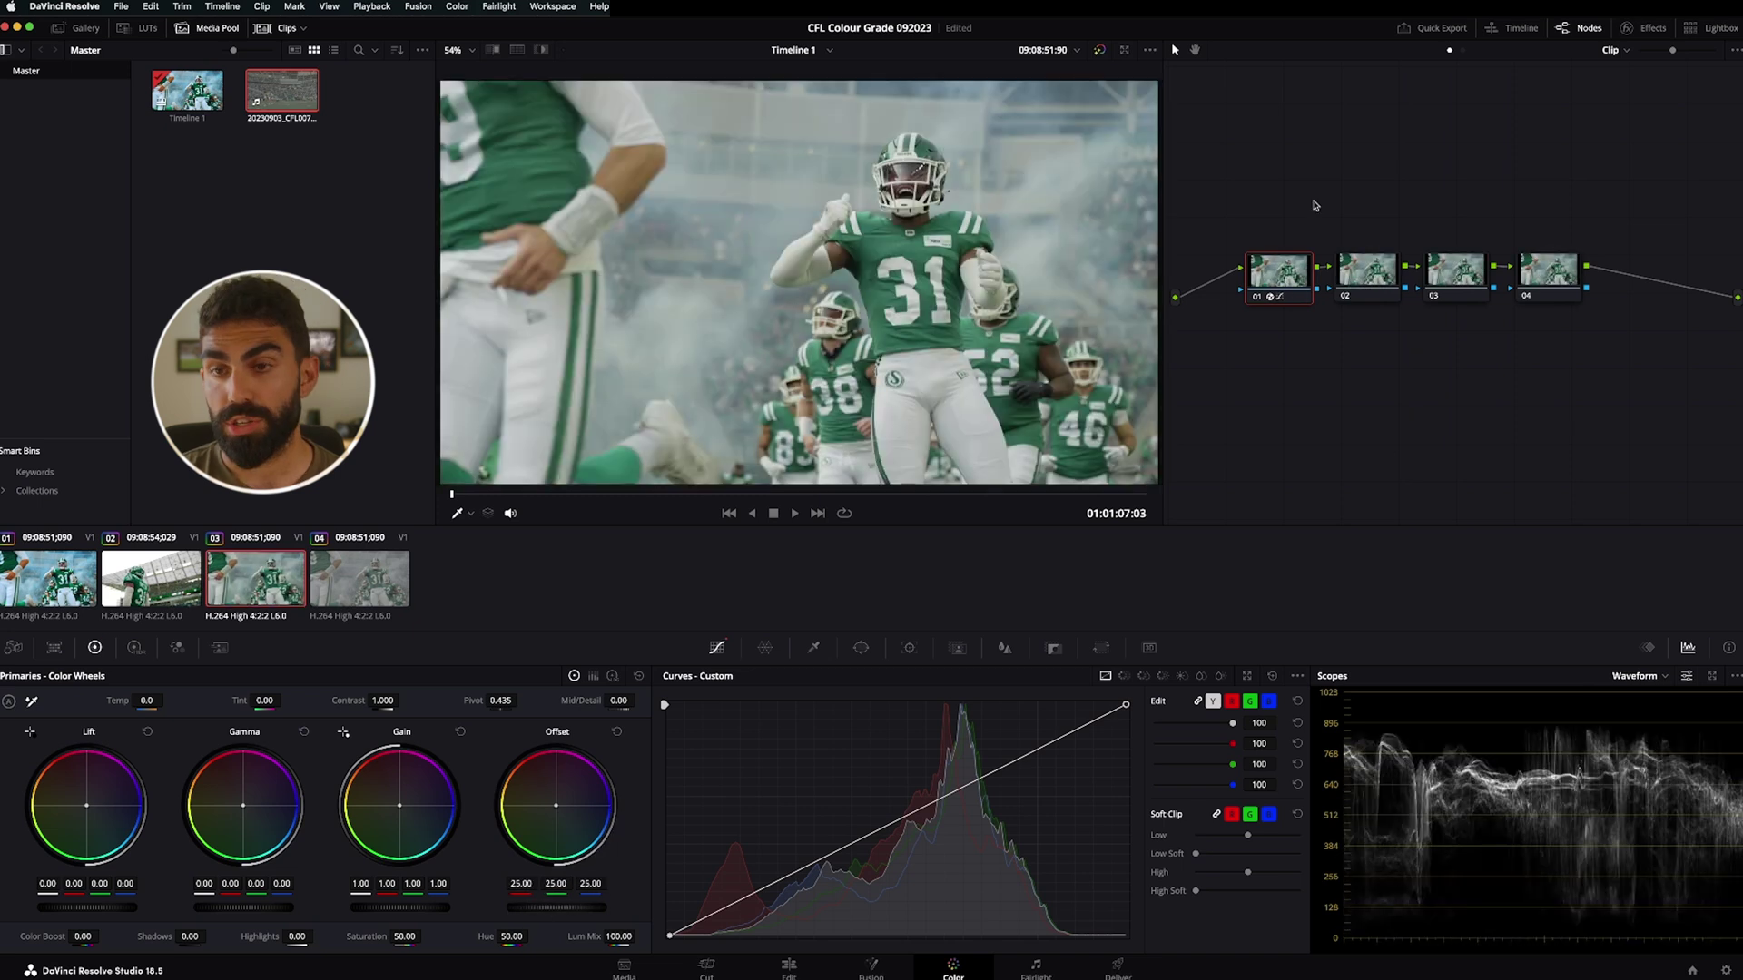
Reset the first node's grade, clearing its Color Space Transform and curve adjustments
right_click(1274, 282)
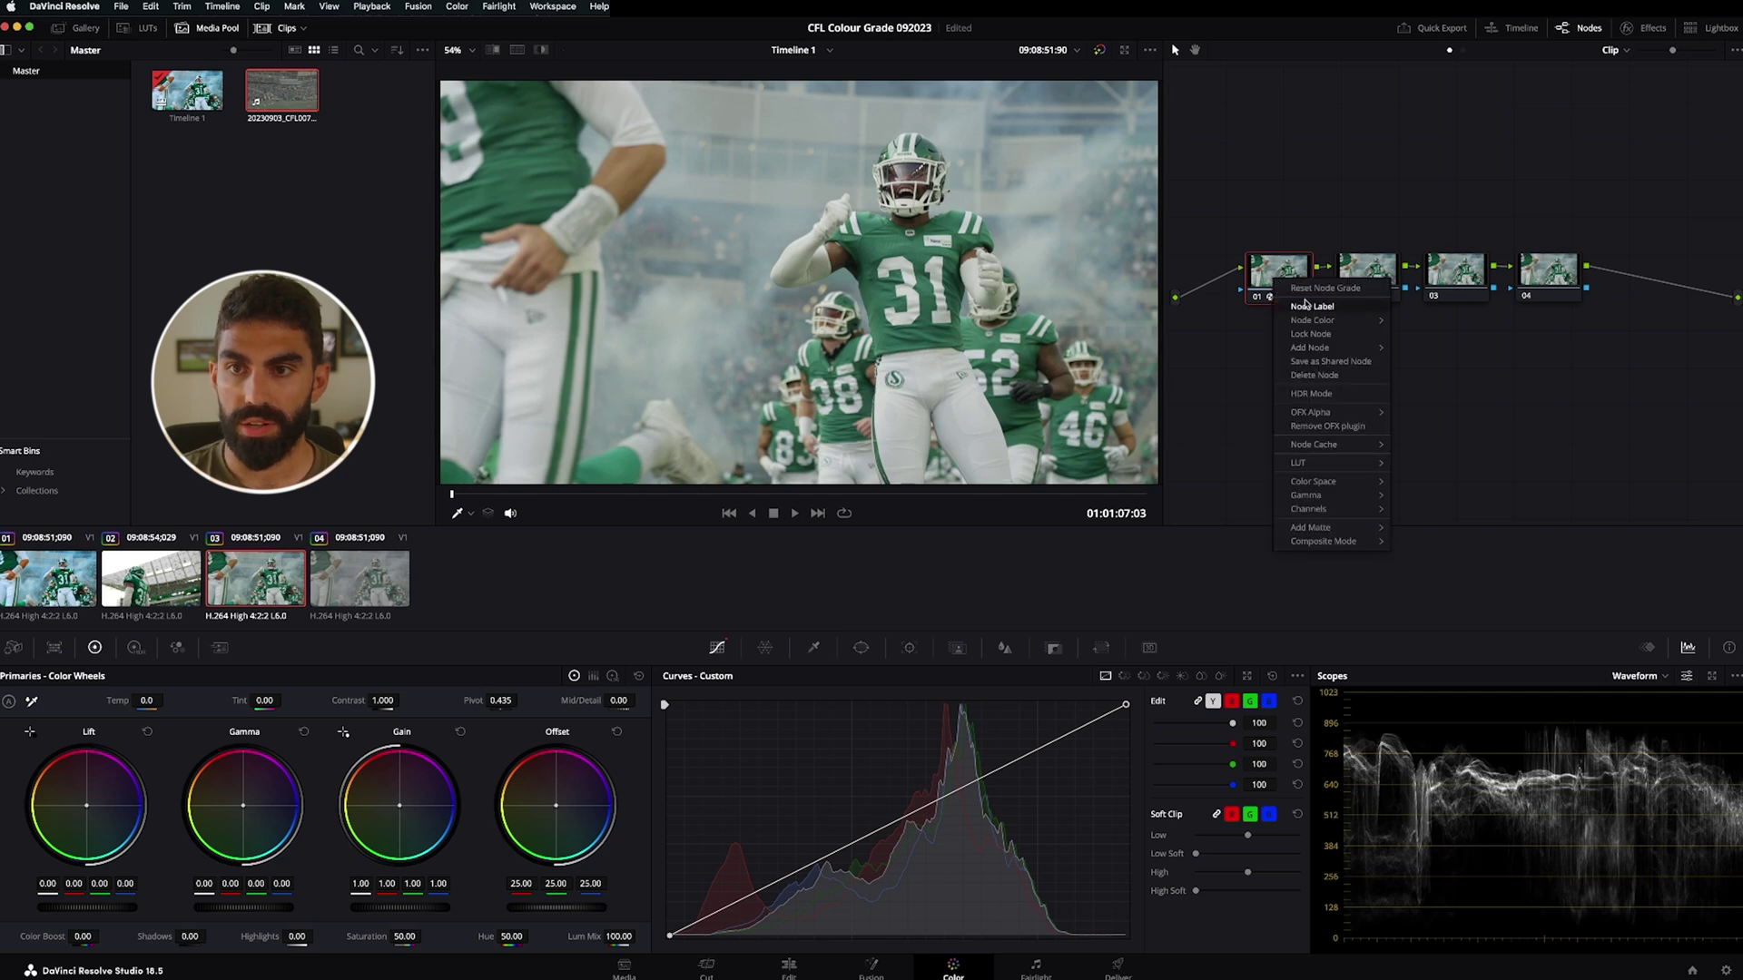
click(1275, 401)
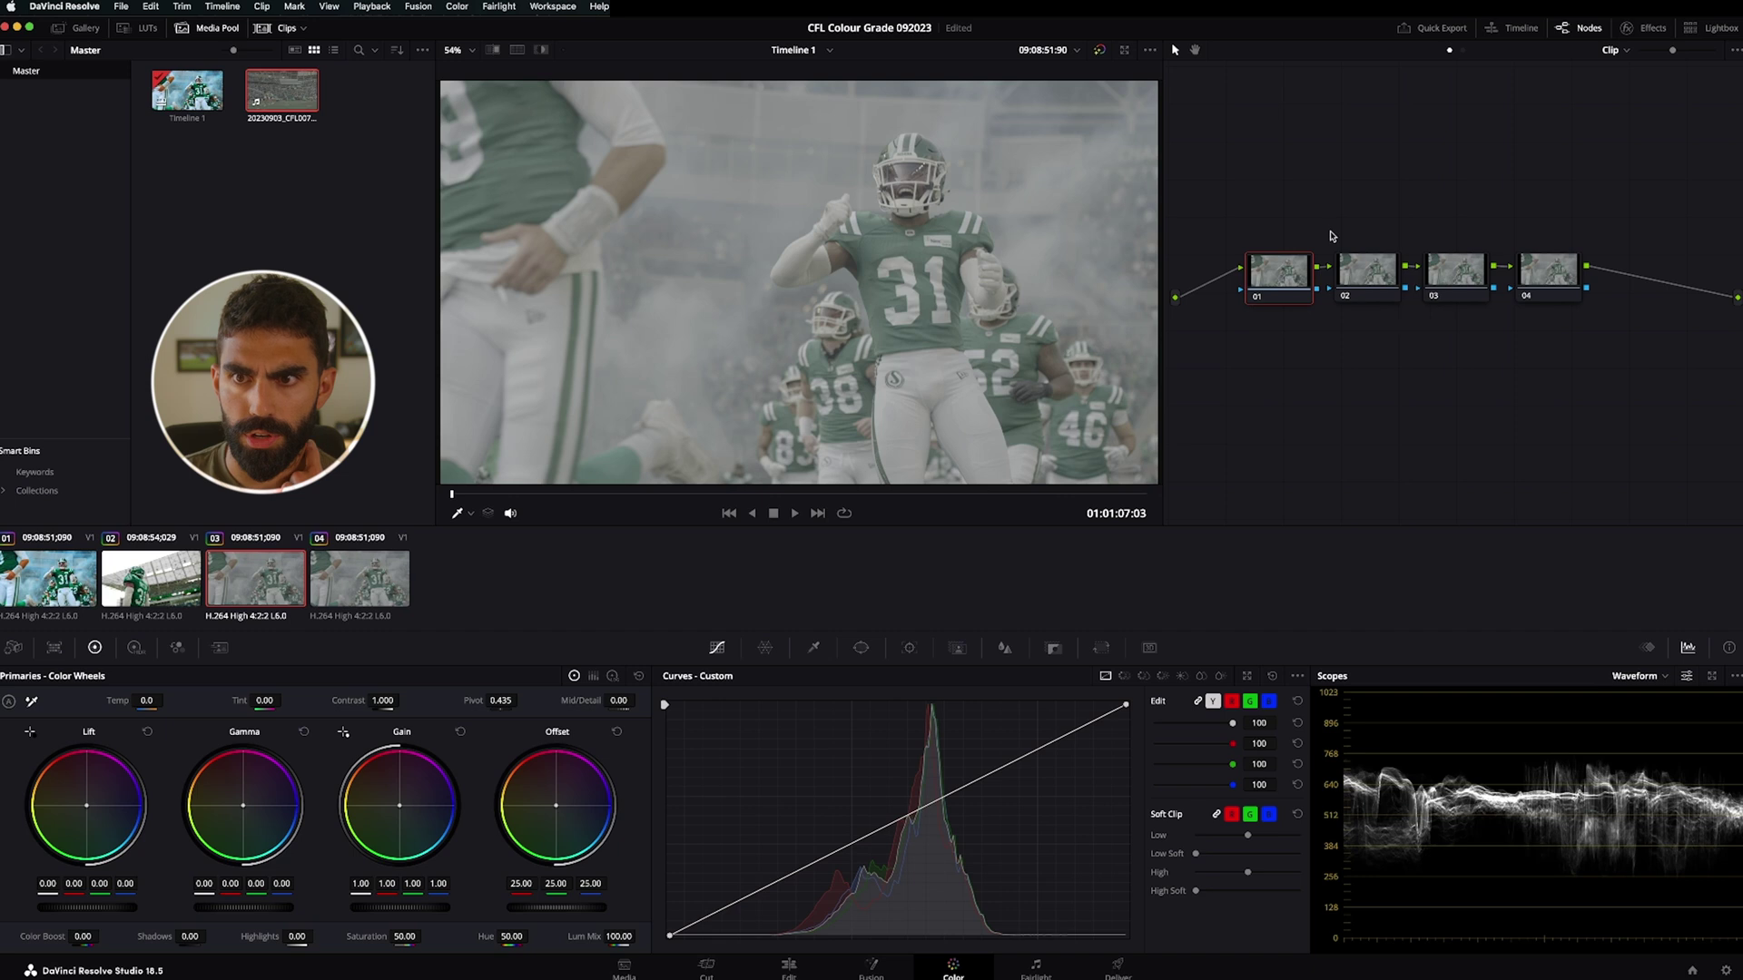
click(1369, 290)
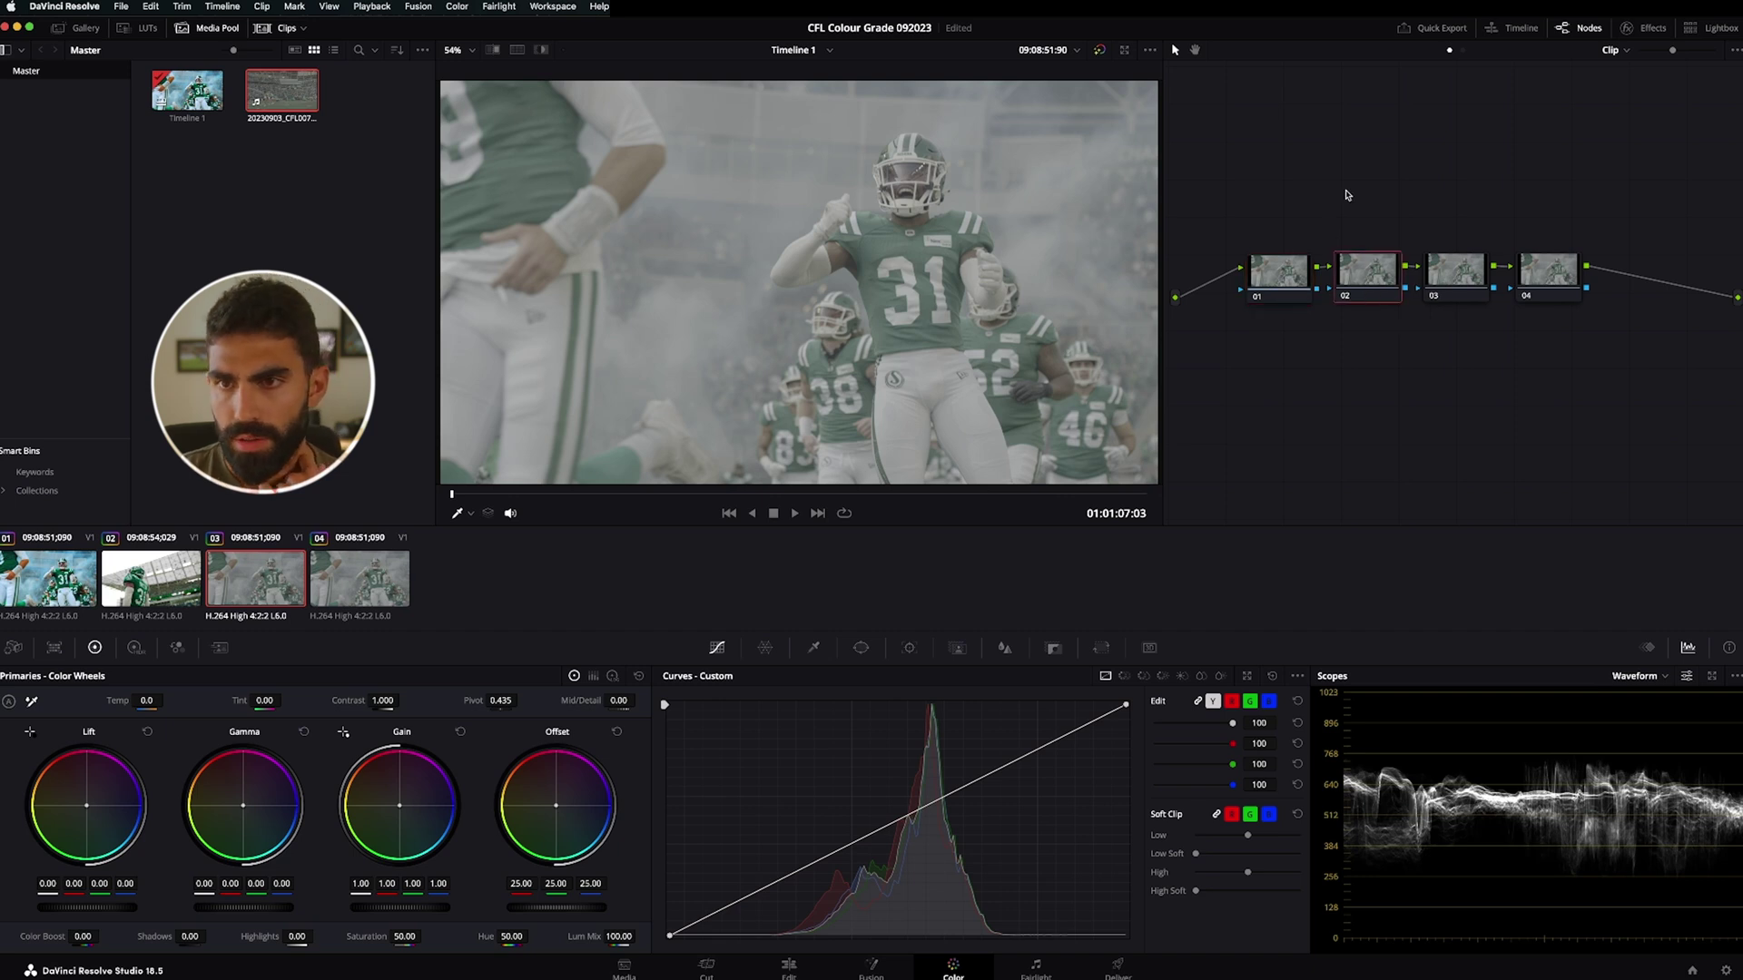
Try Temp 3480 on the first node, with Tint -100 and Contrast 1.784 on the second node
click(1275, 266)
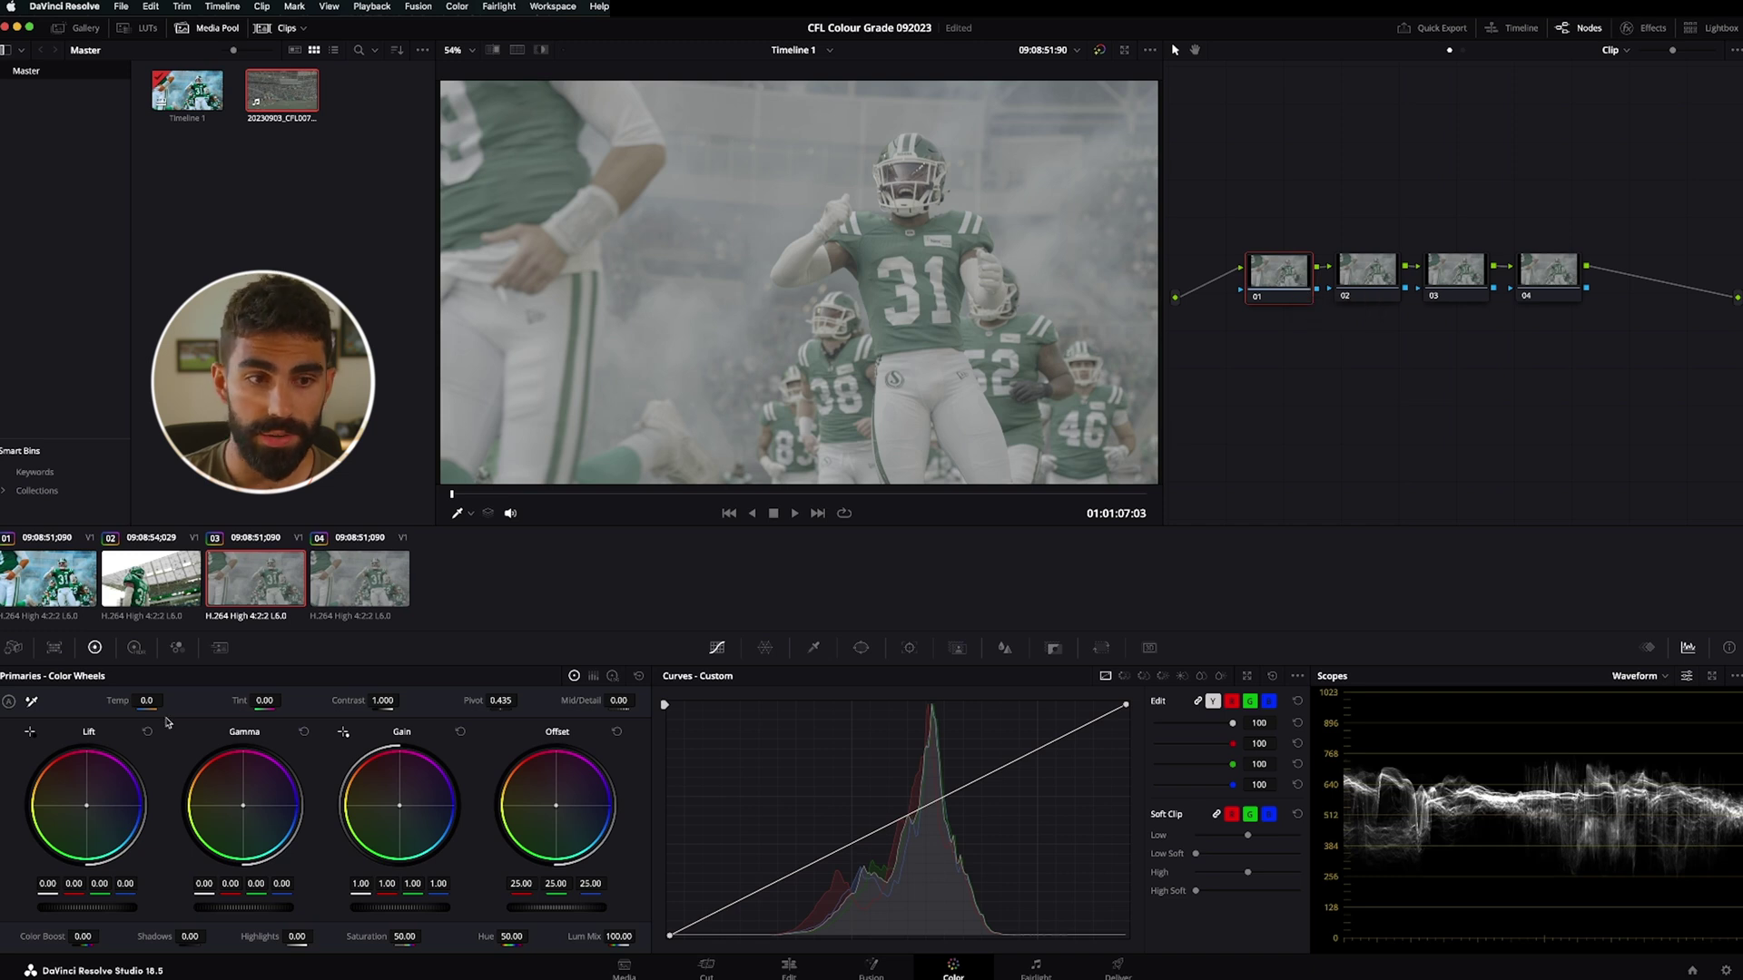
drag(145, 700, 146, 701)
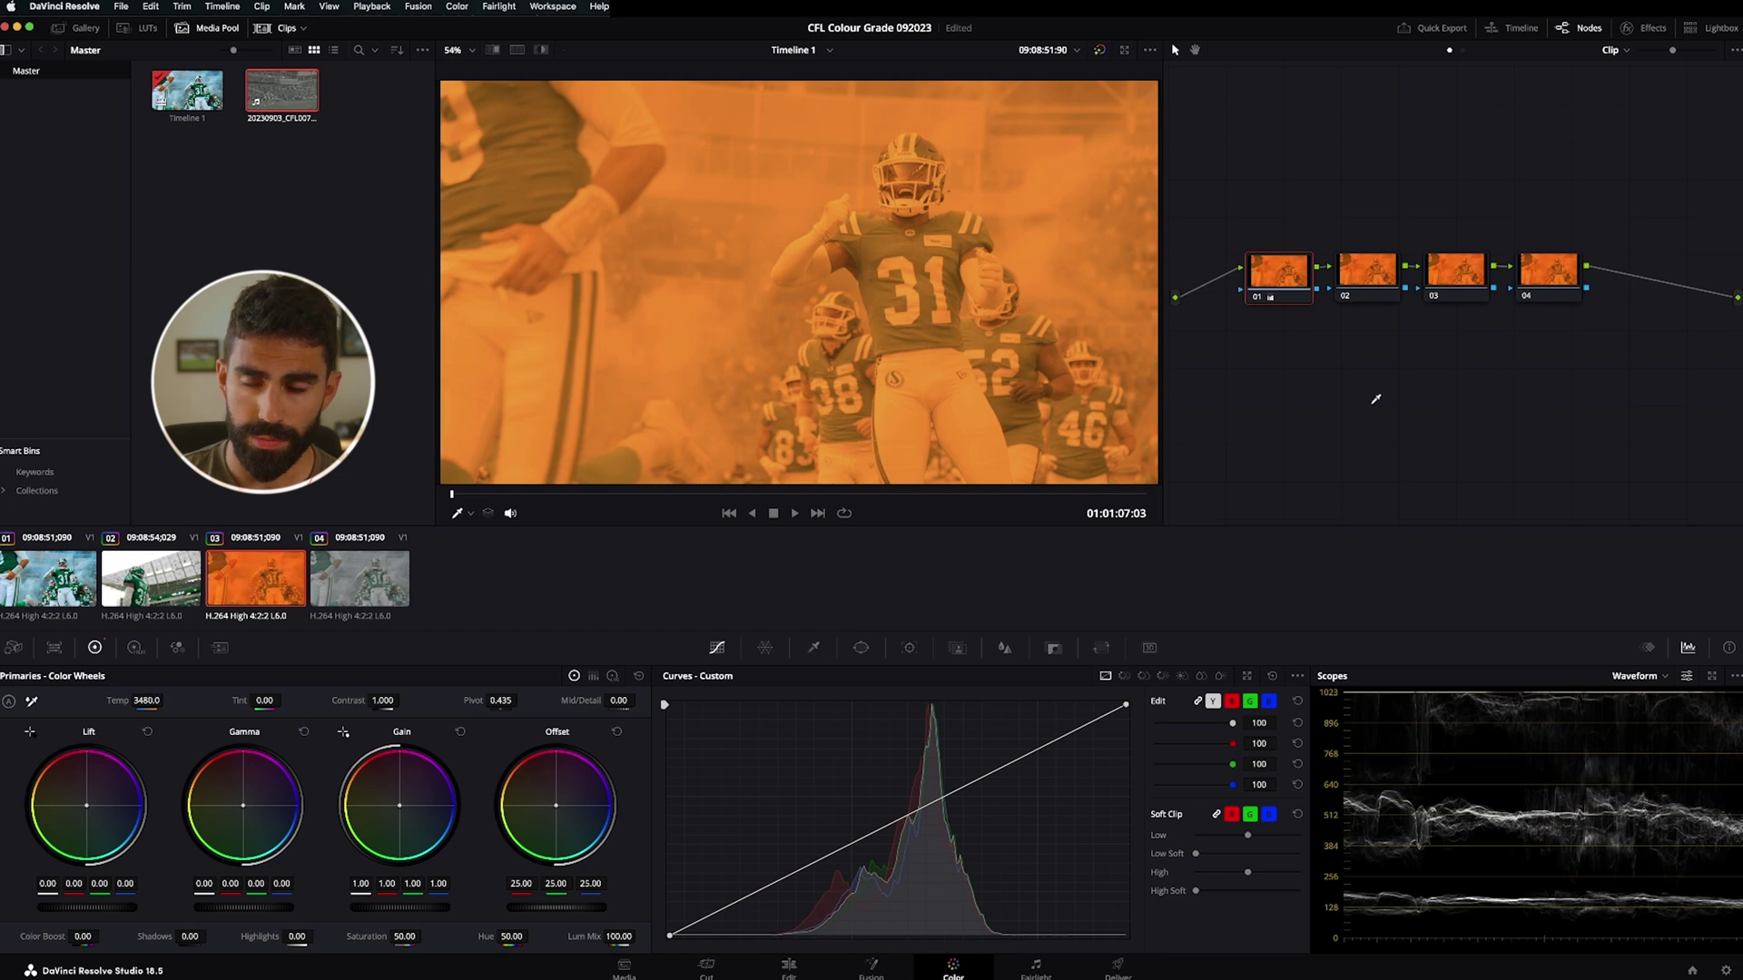
click(1374, 268)
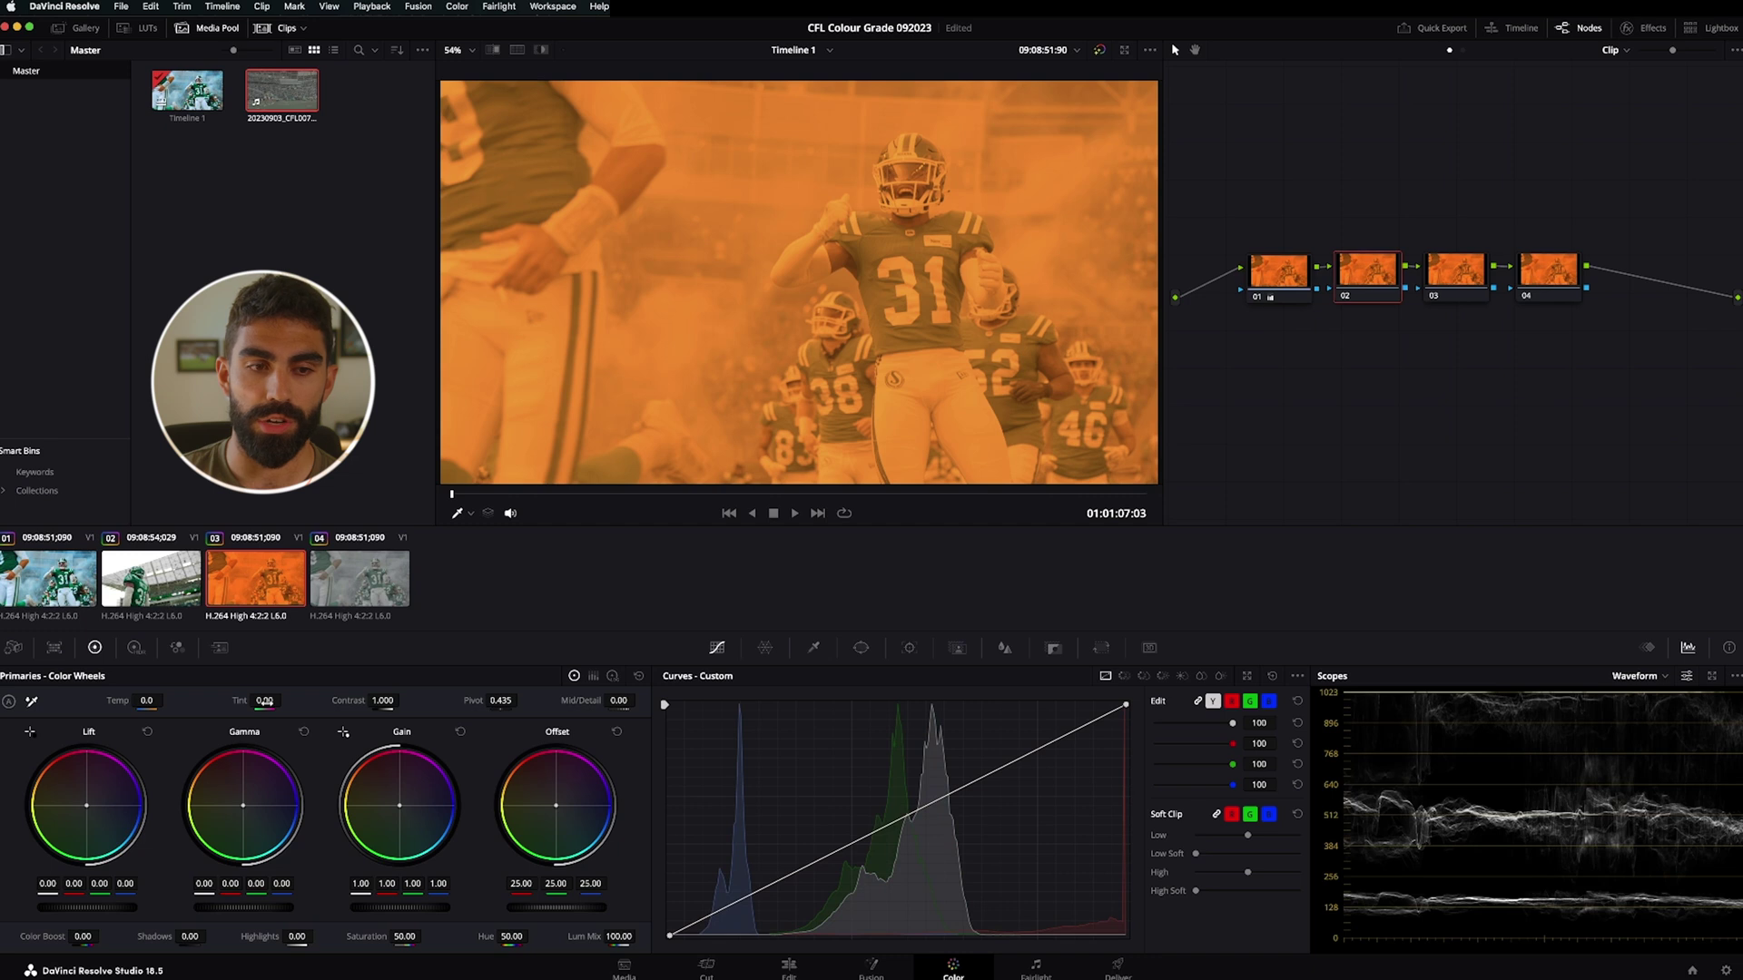
drag(265, 700, 262, 701)
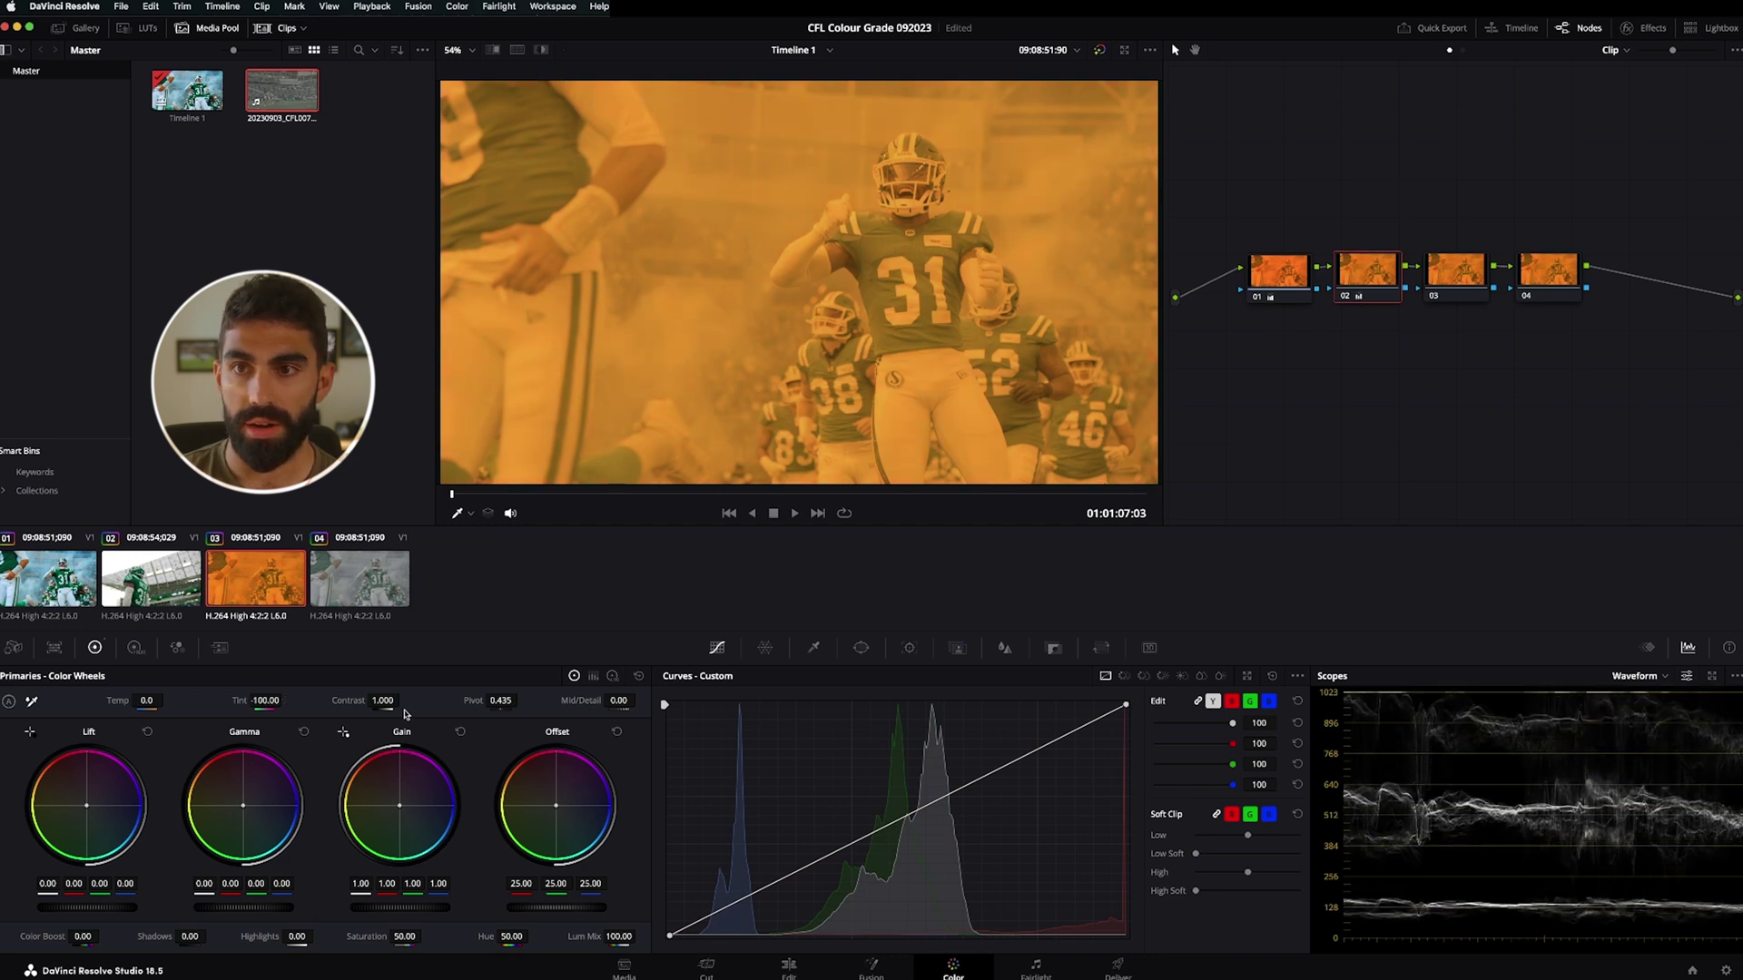
drag(364, 701, 403, 700)
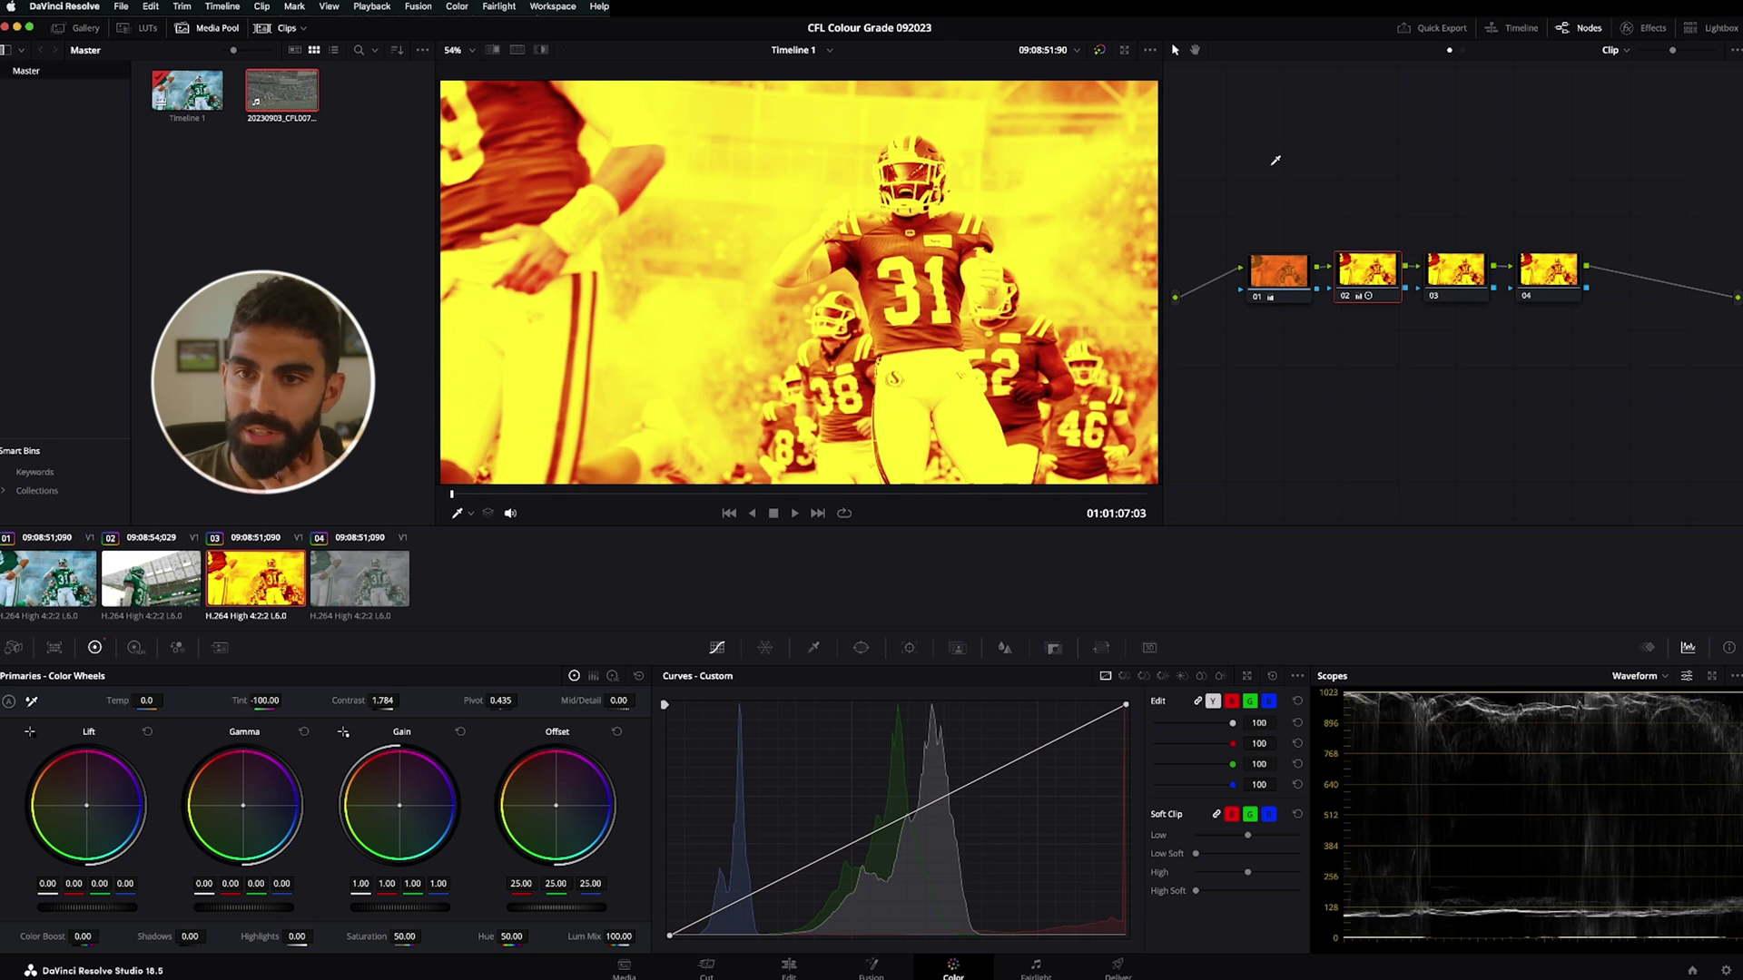
Review the settings of the first two nodes and undo their temperature, tint and contrast changes
click(1275, 268)
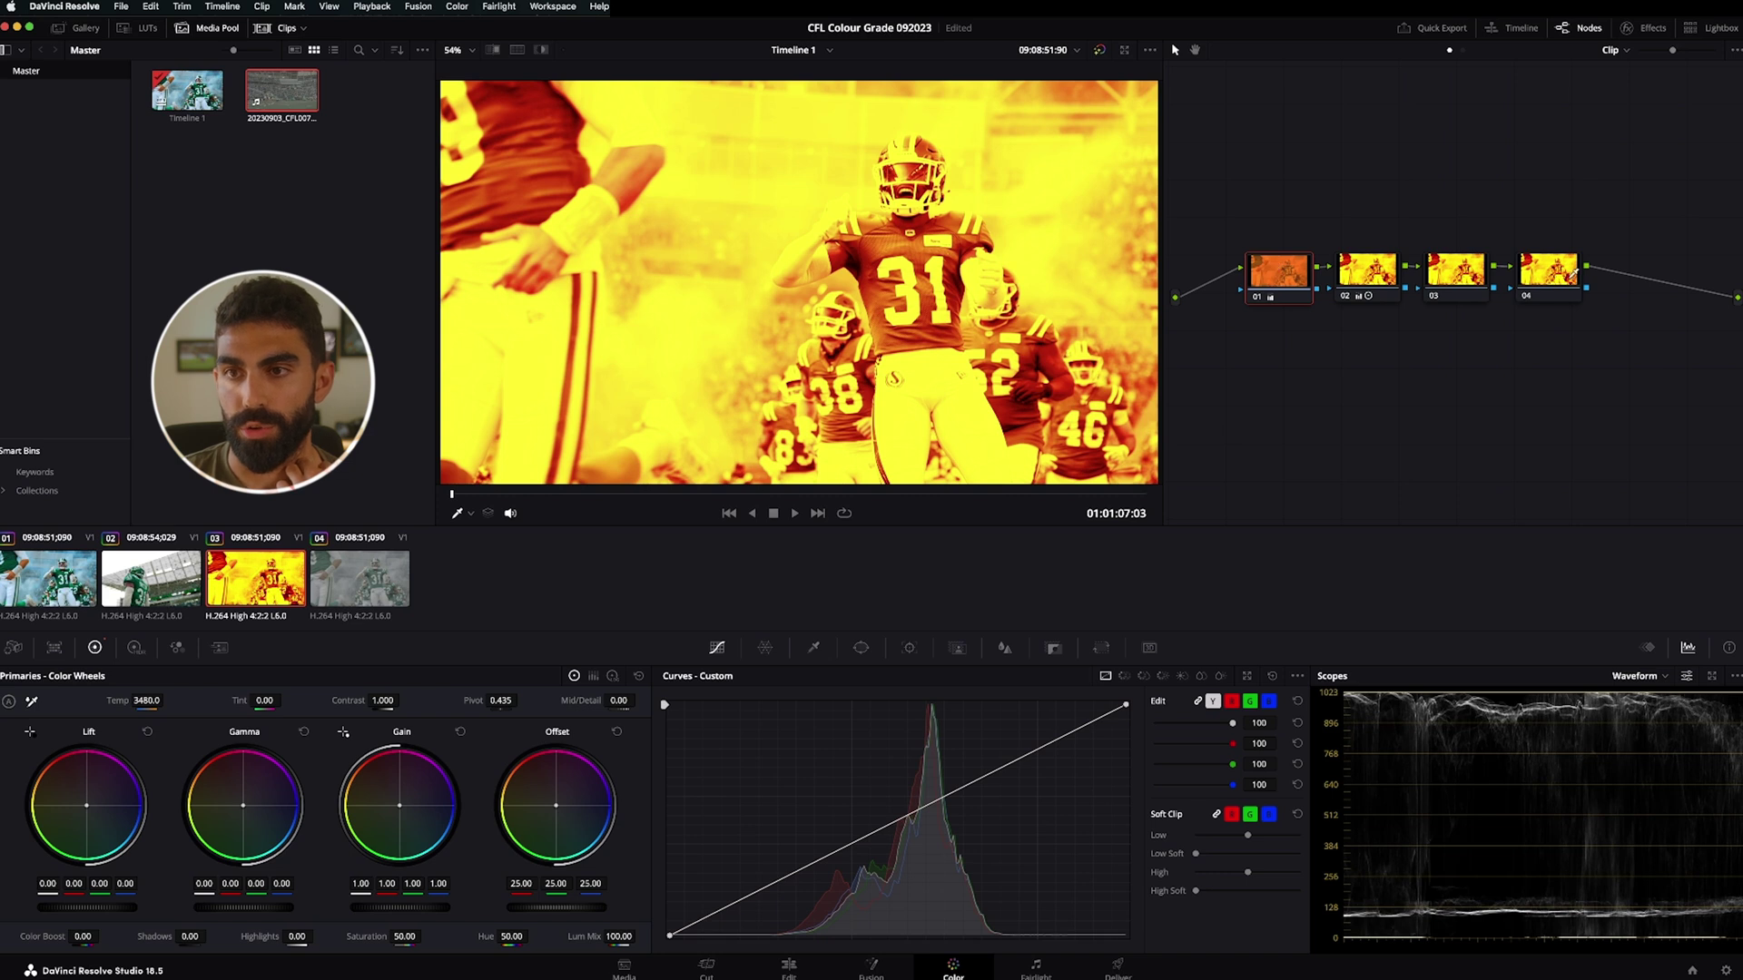
click(1387, 272)
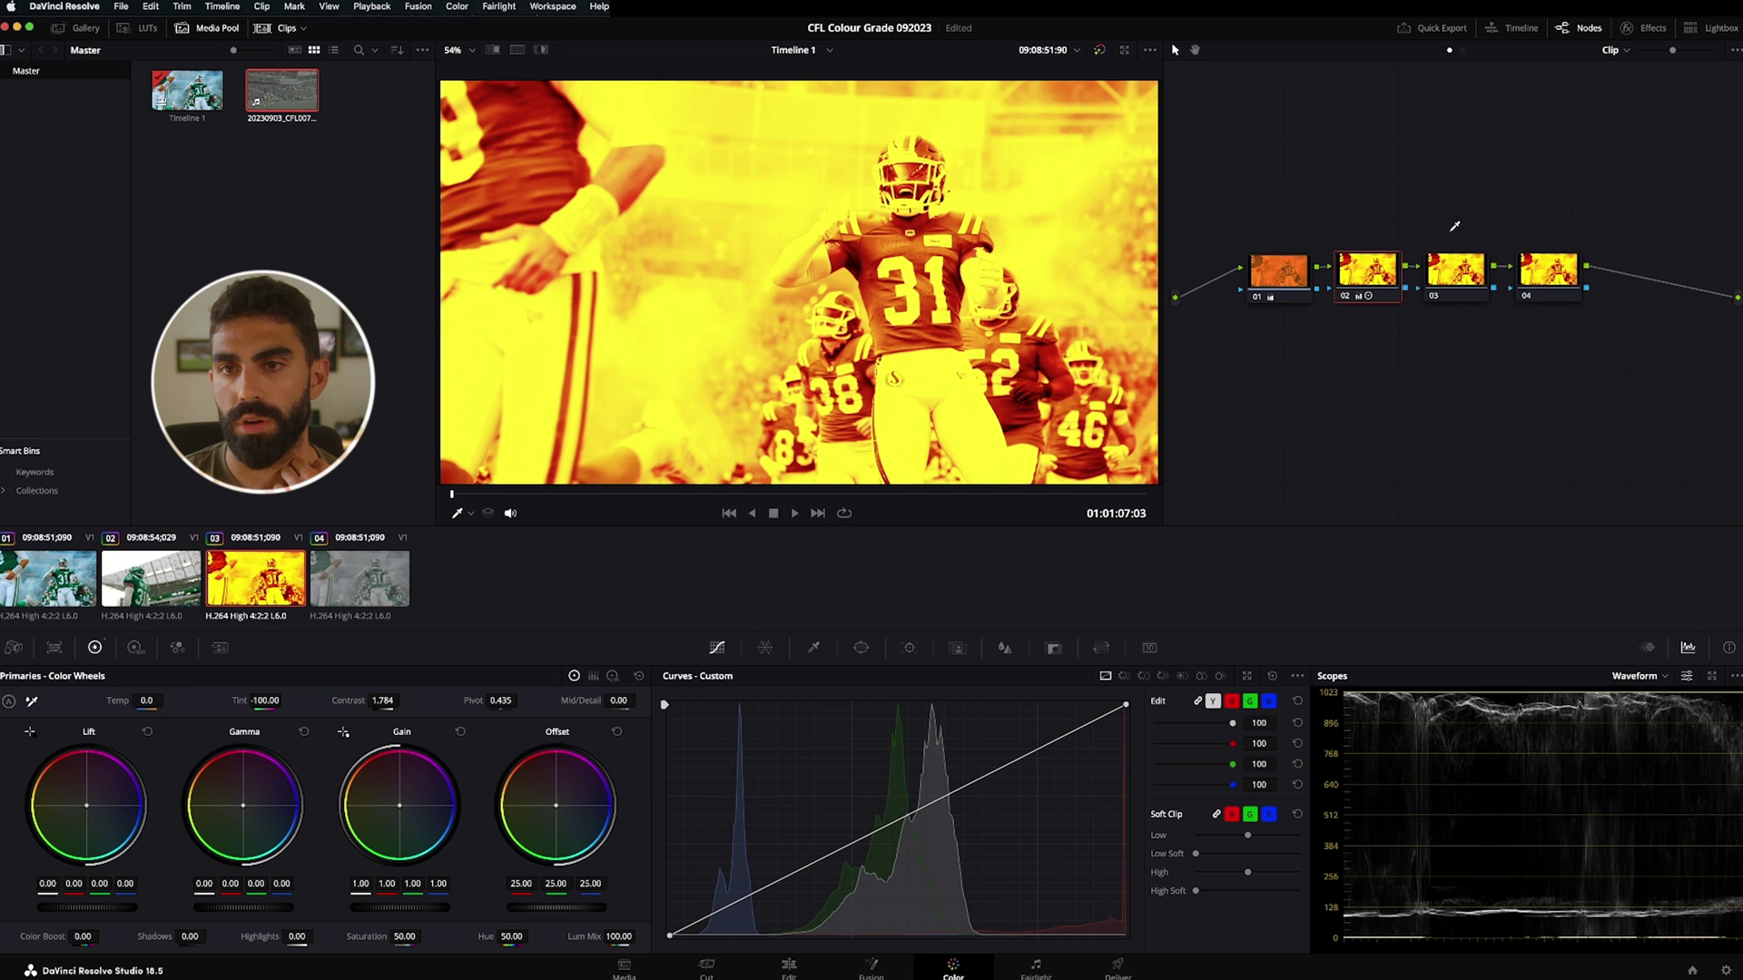
click(1267, 280)
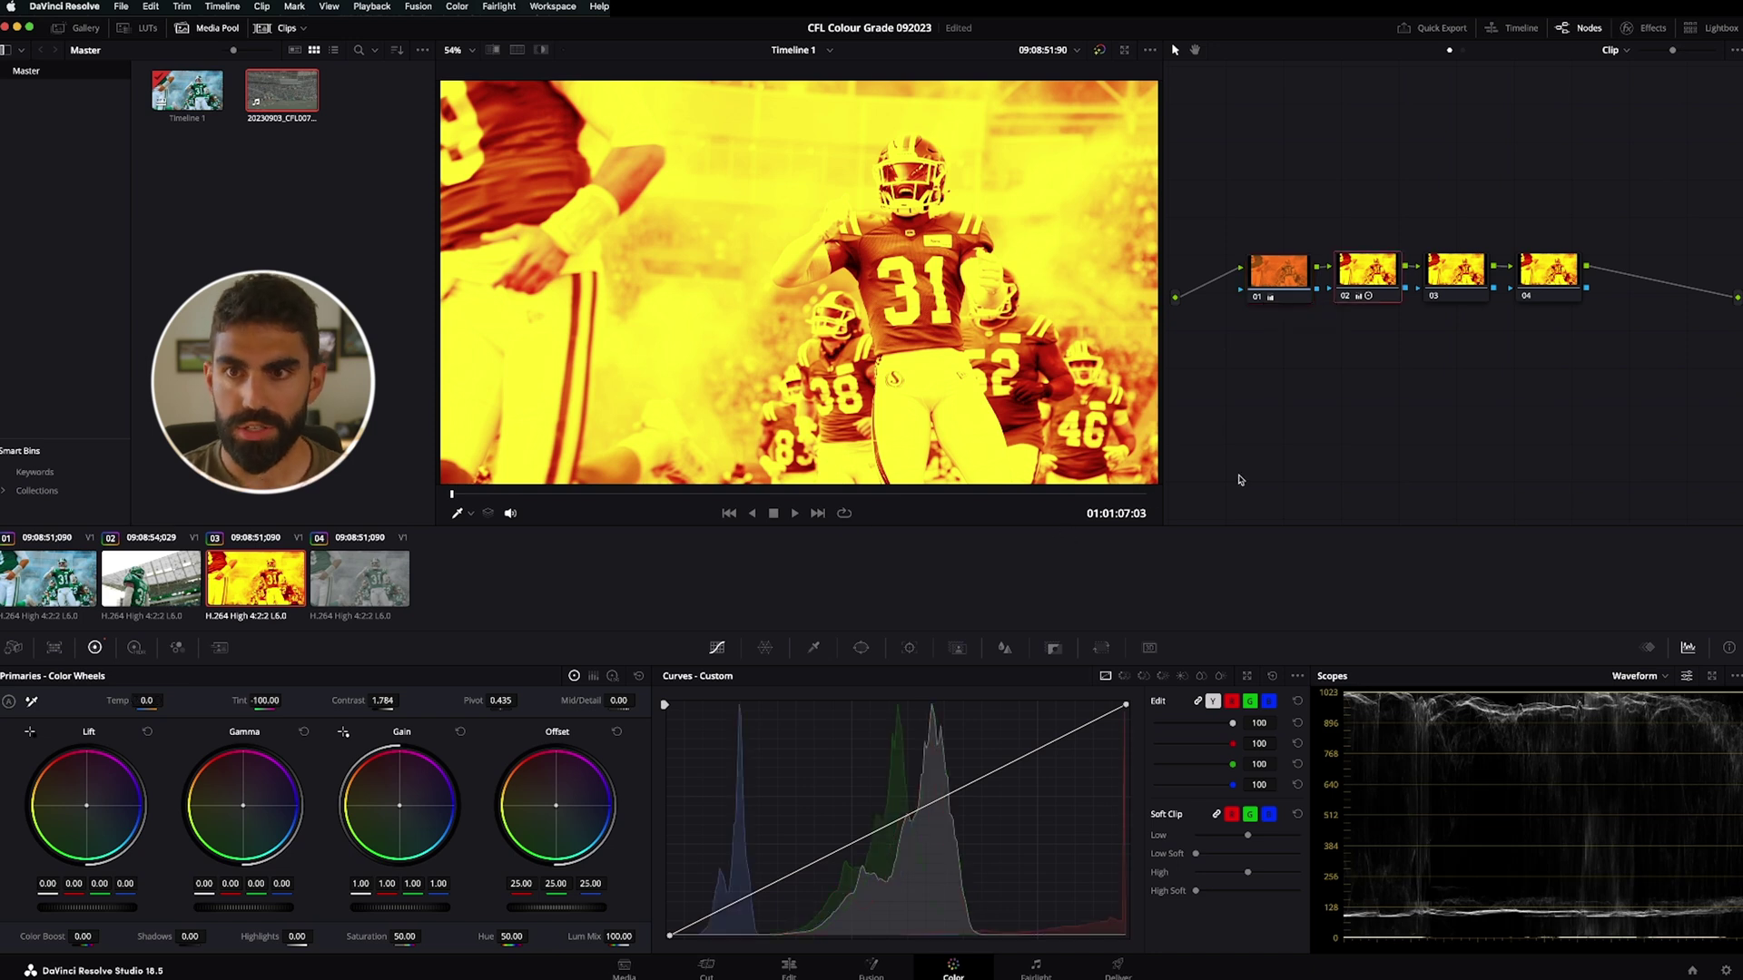
key(ctrl+z)
key(ctrl+z)
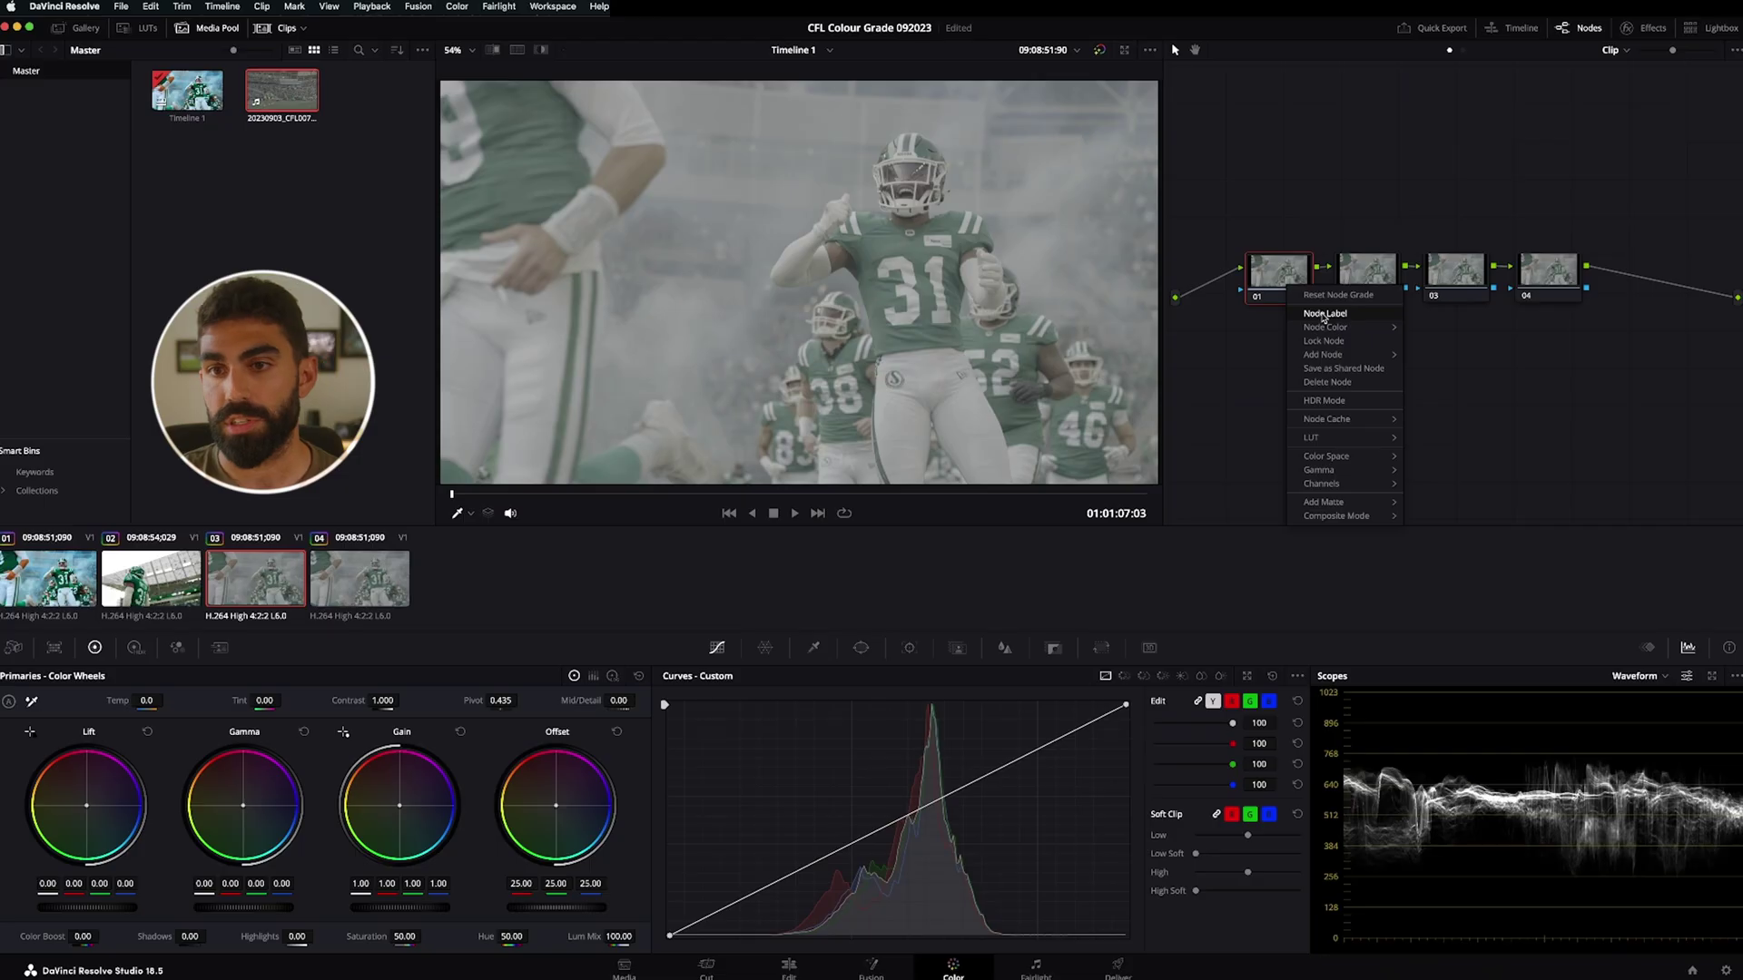
Label the first node WB and the second node EXPOSURE
click(1324, 314)
text(WB)
right_click(1359, 265)
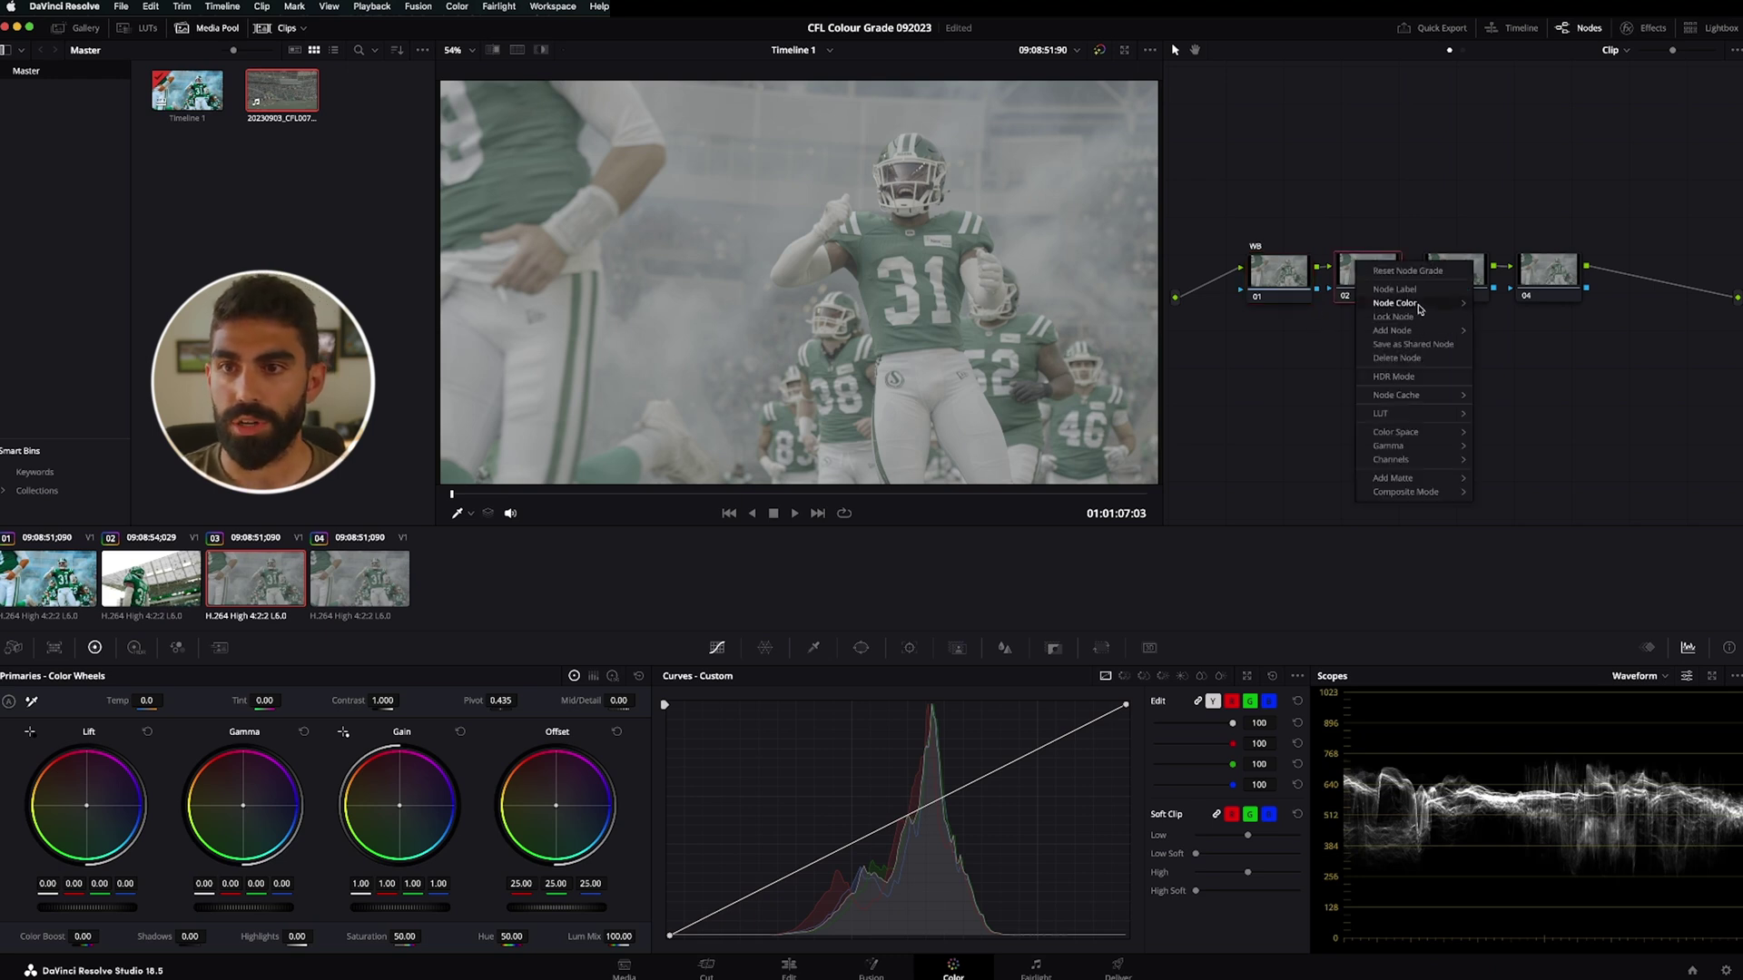
click(1378, 268)
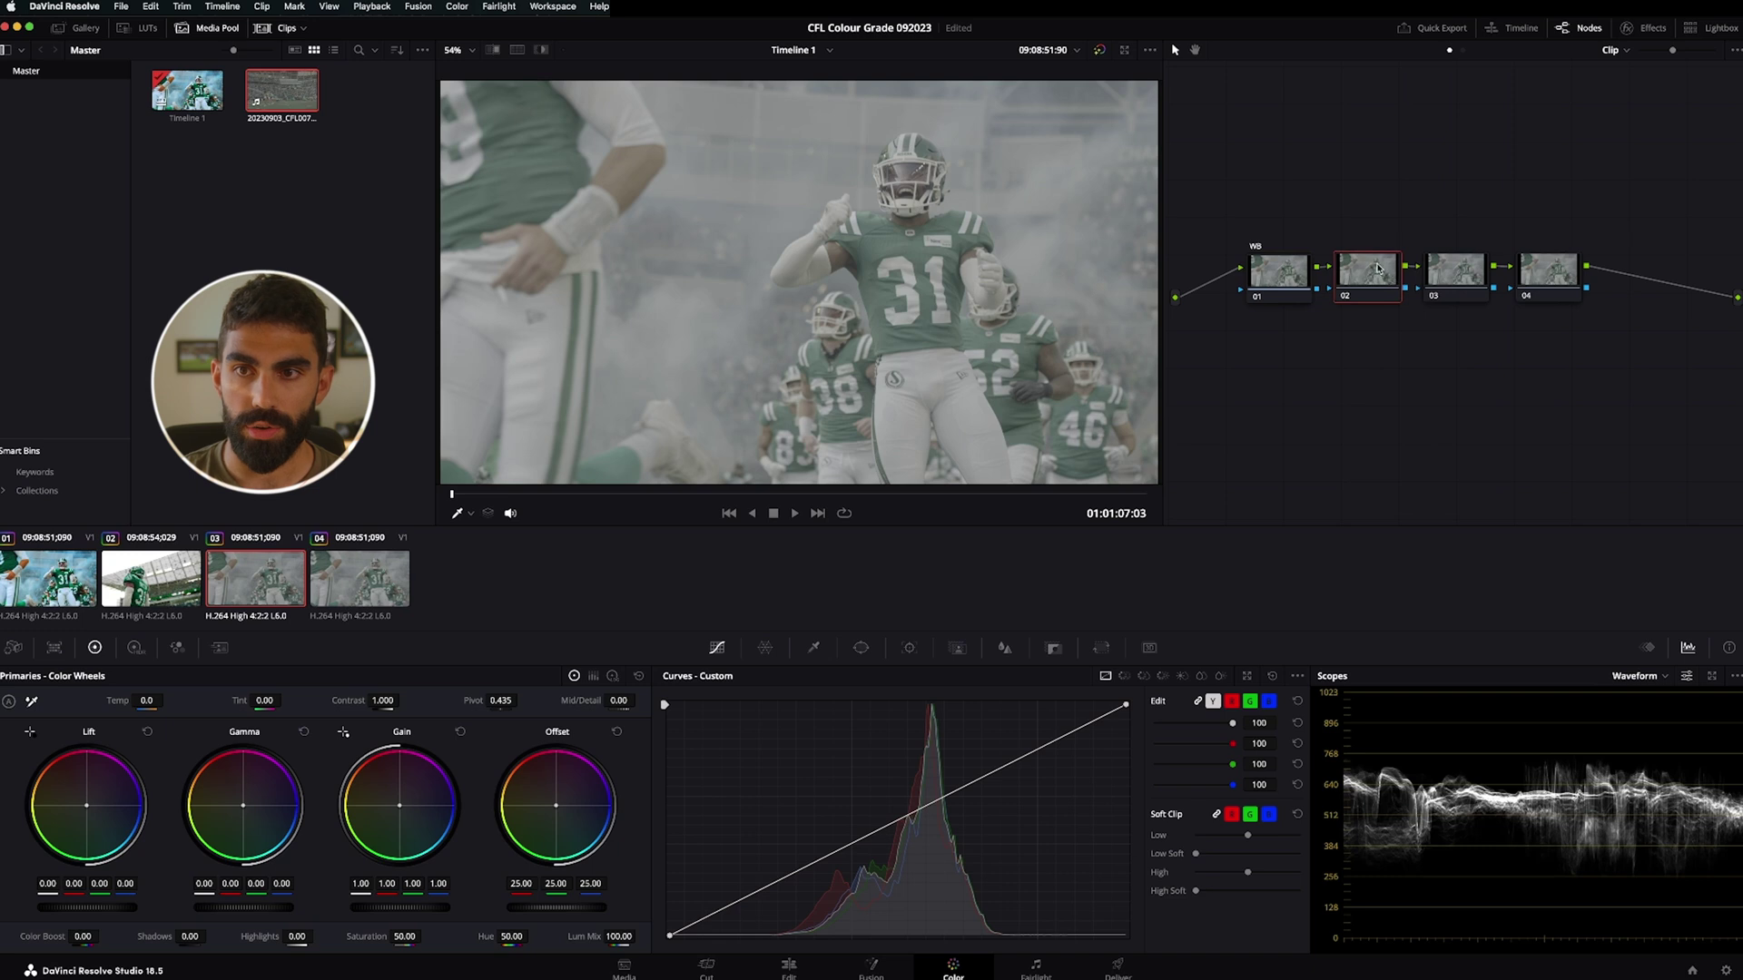
right_click(1378, 268)
click(1412, 296)
text(EXPOSURE)
key(Return)
Label the third node CONVERSION and the fourth node GRADE
right_click(1456, 268)
click(1514, 300)
text(CONVERSION)
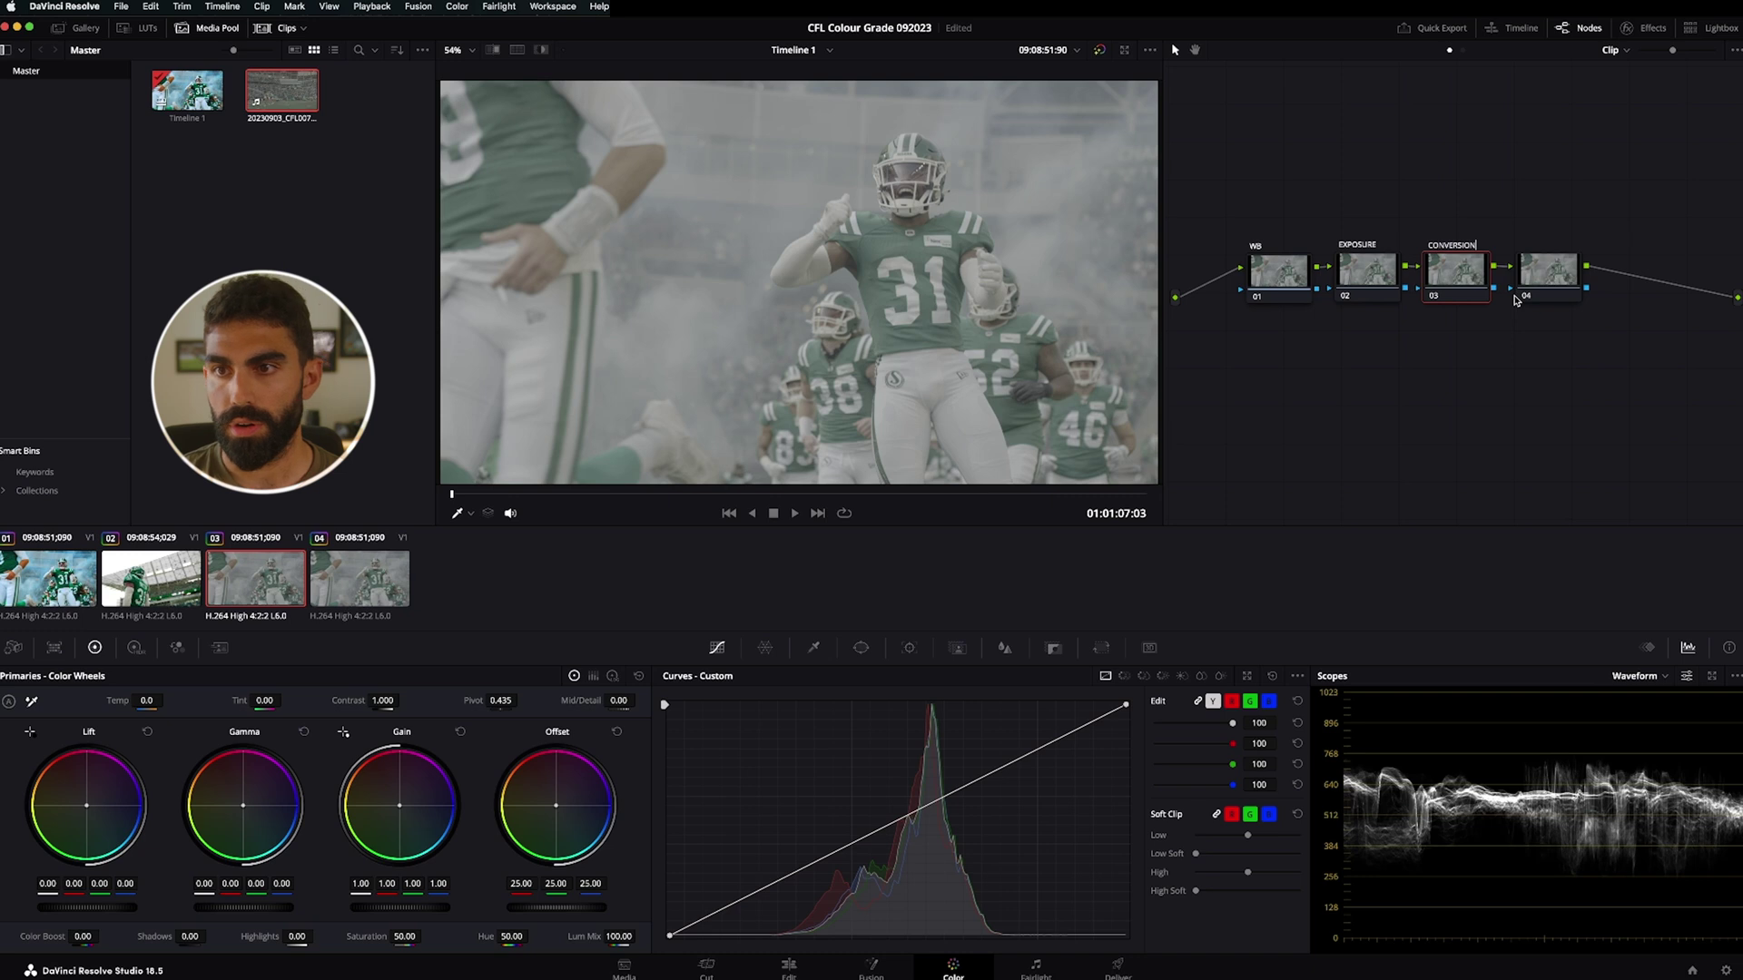
key(Return)
right_click(1543, 284)
click(1589, 307)
text(GRADE)
click(1455, 270)
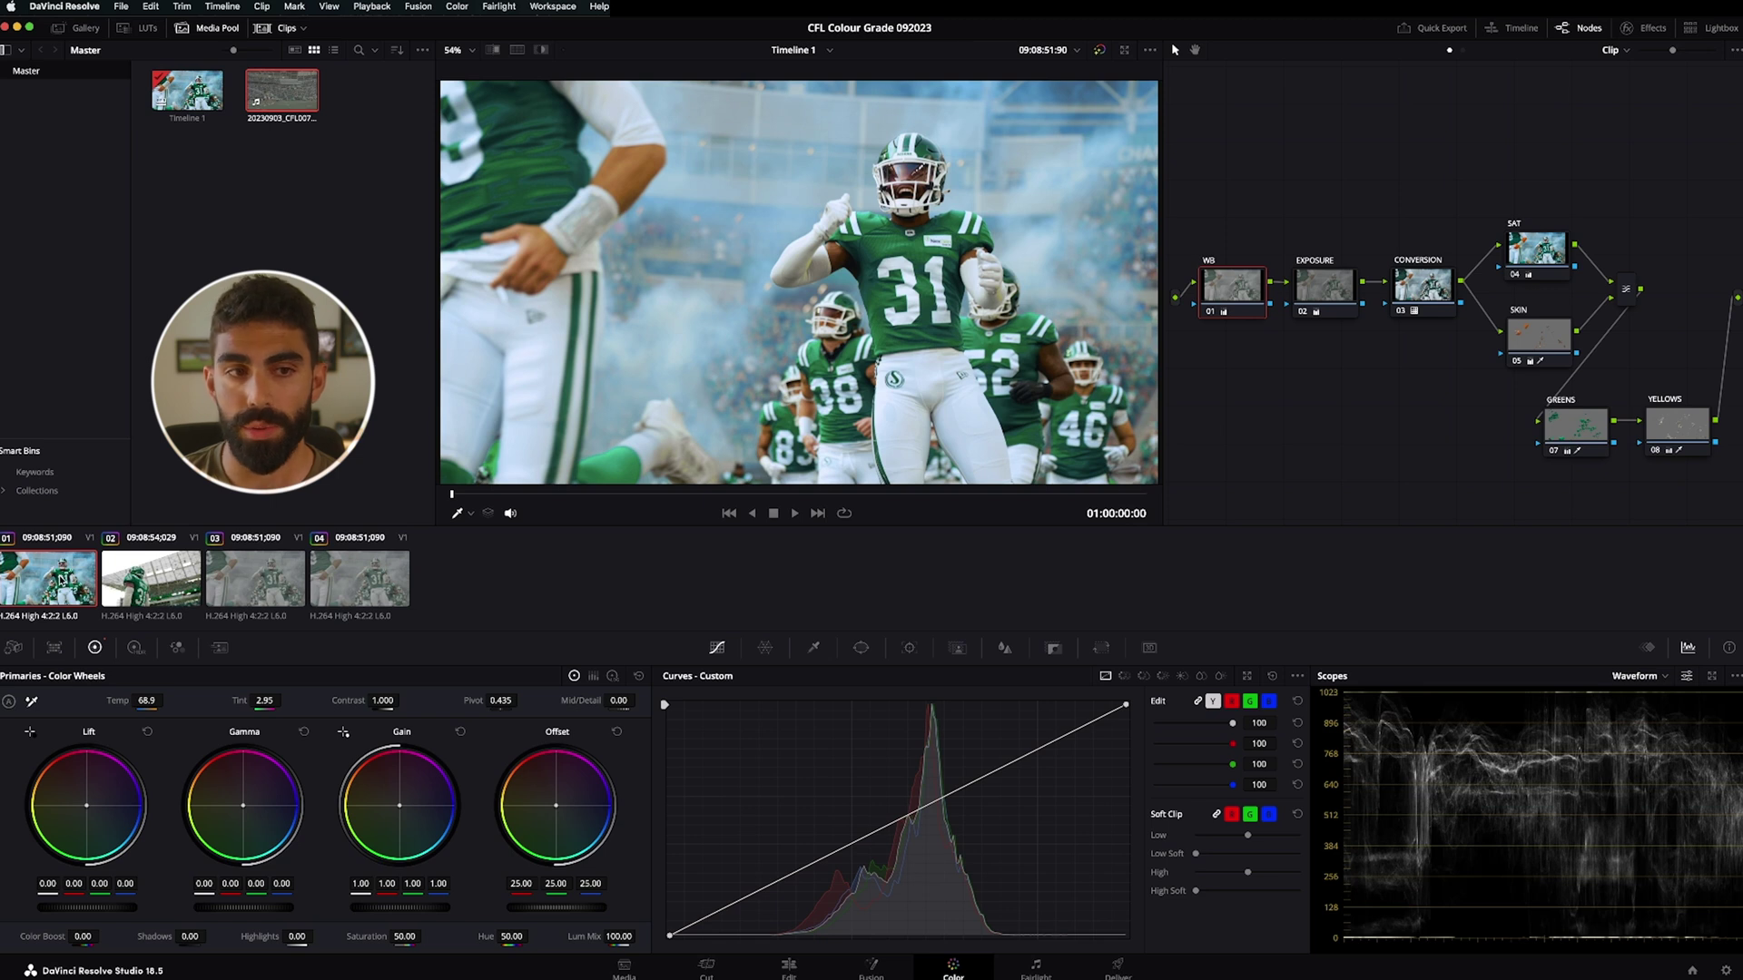
Return to the third clip and apply the DAY_SLOG3 LUT from the Football Video LUT Pack to its CONVERSION node
click(175, 585)
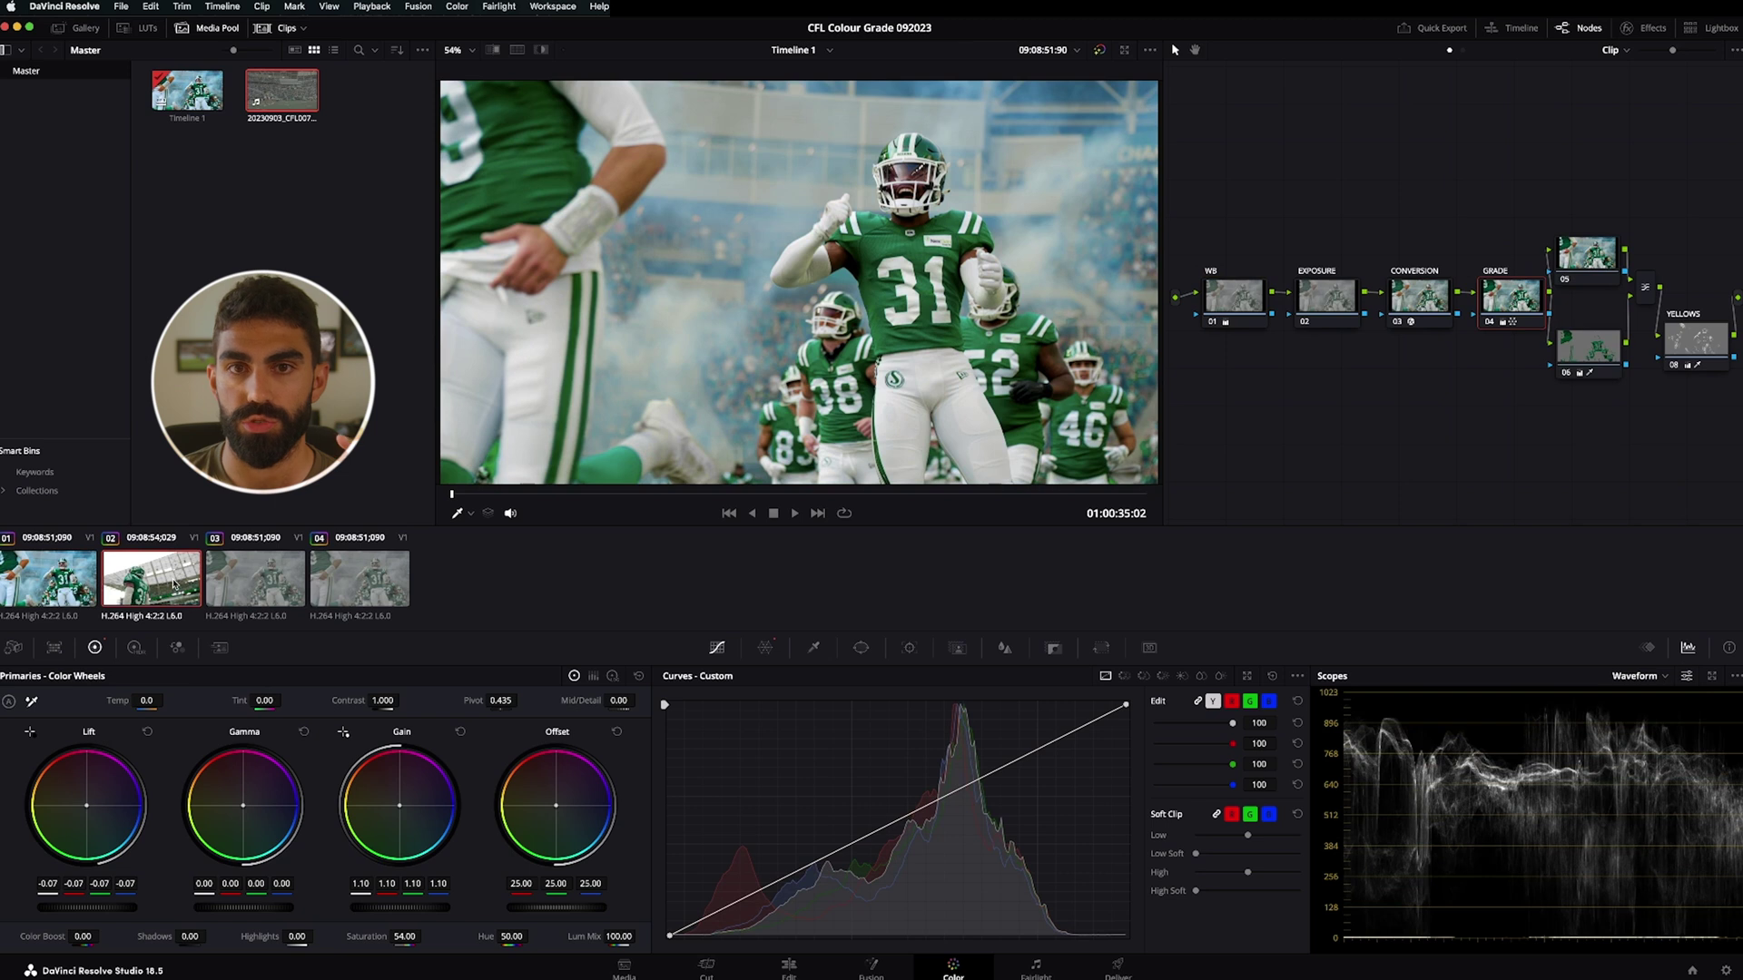
click(253, 589)
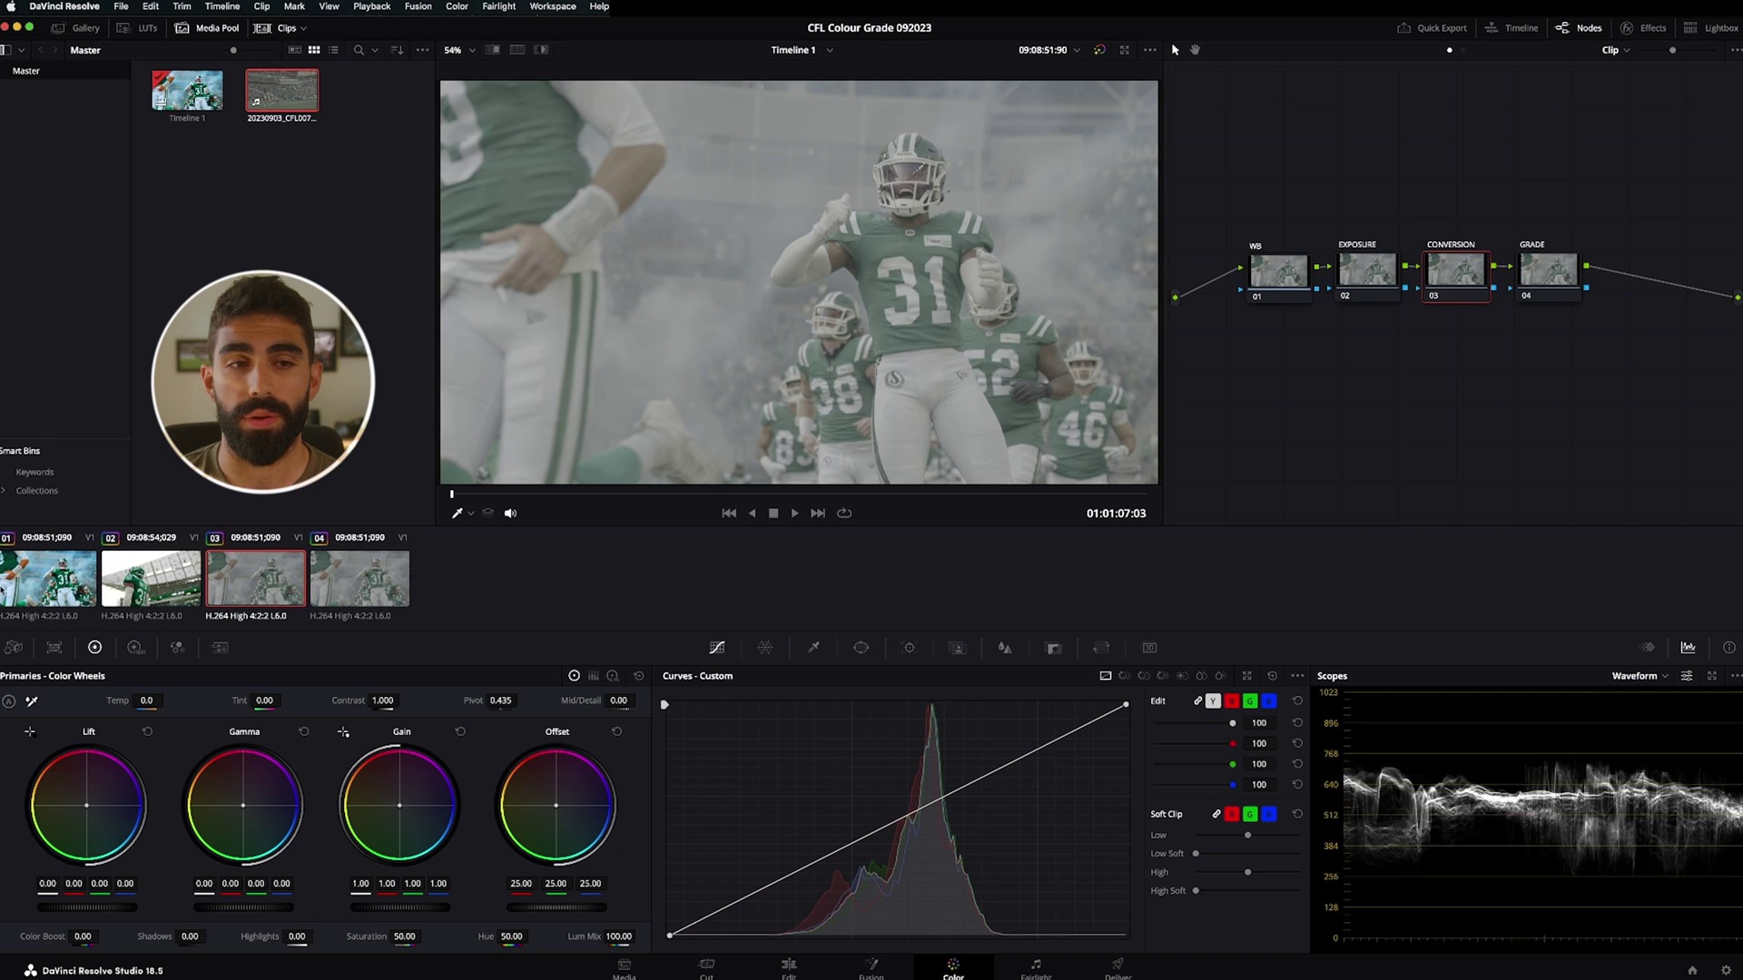
right_click(1454, 275)
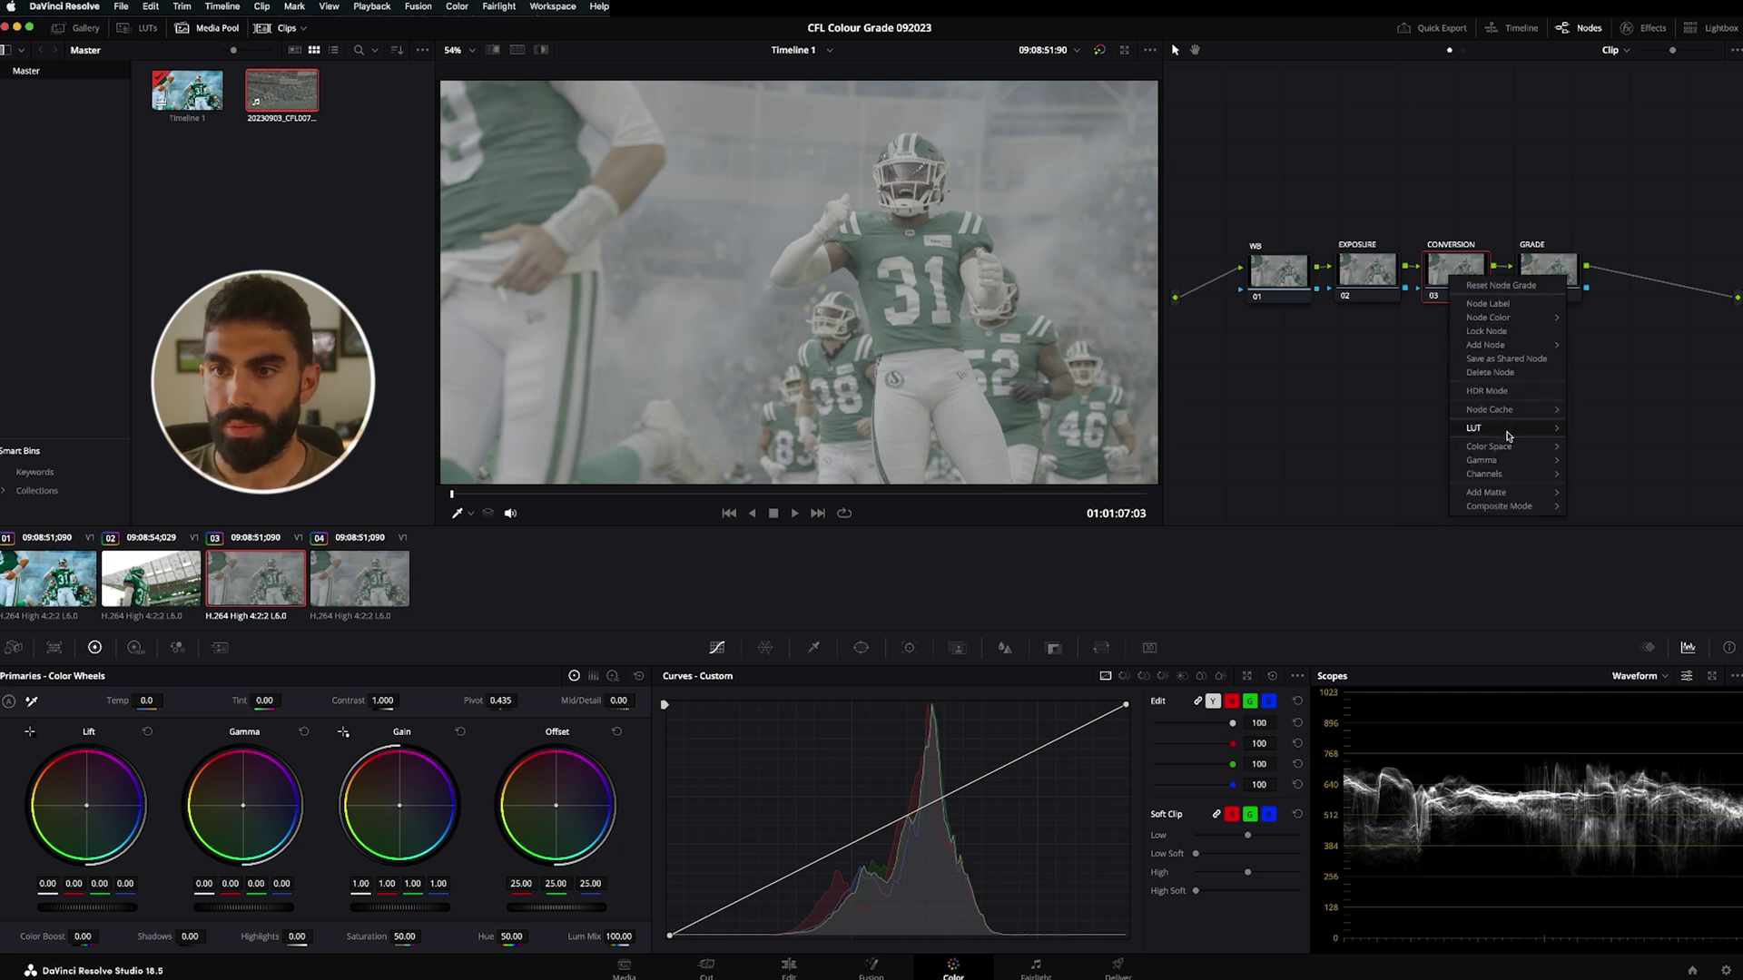
mouse_move(1497, 429)
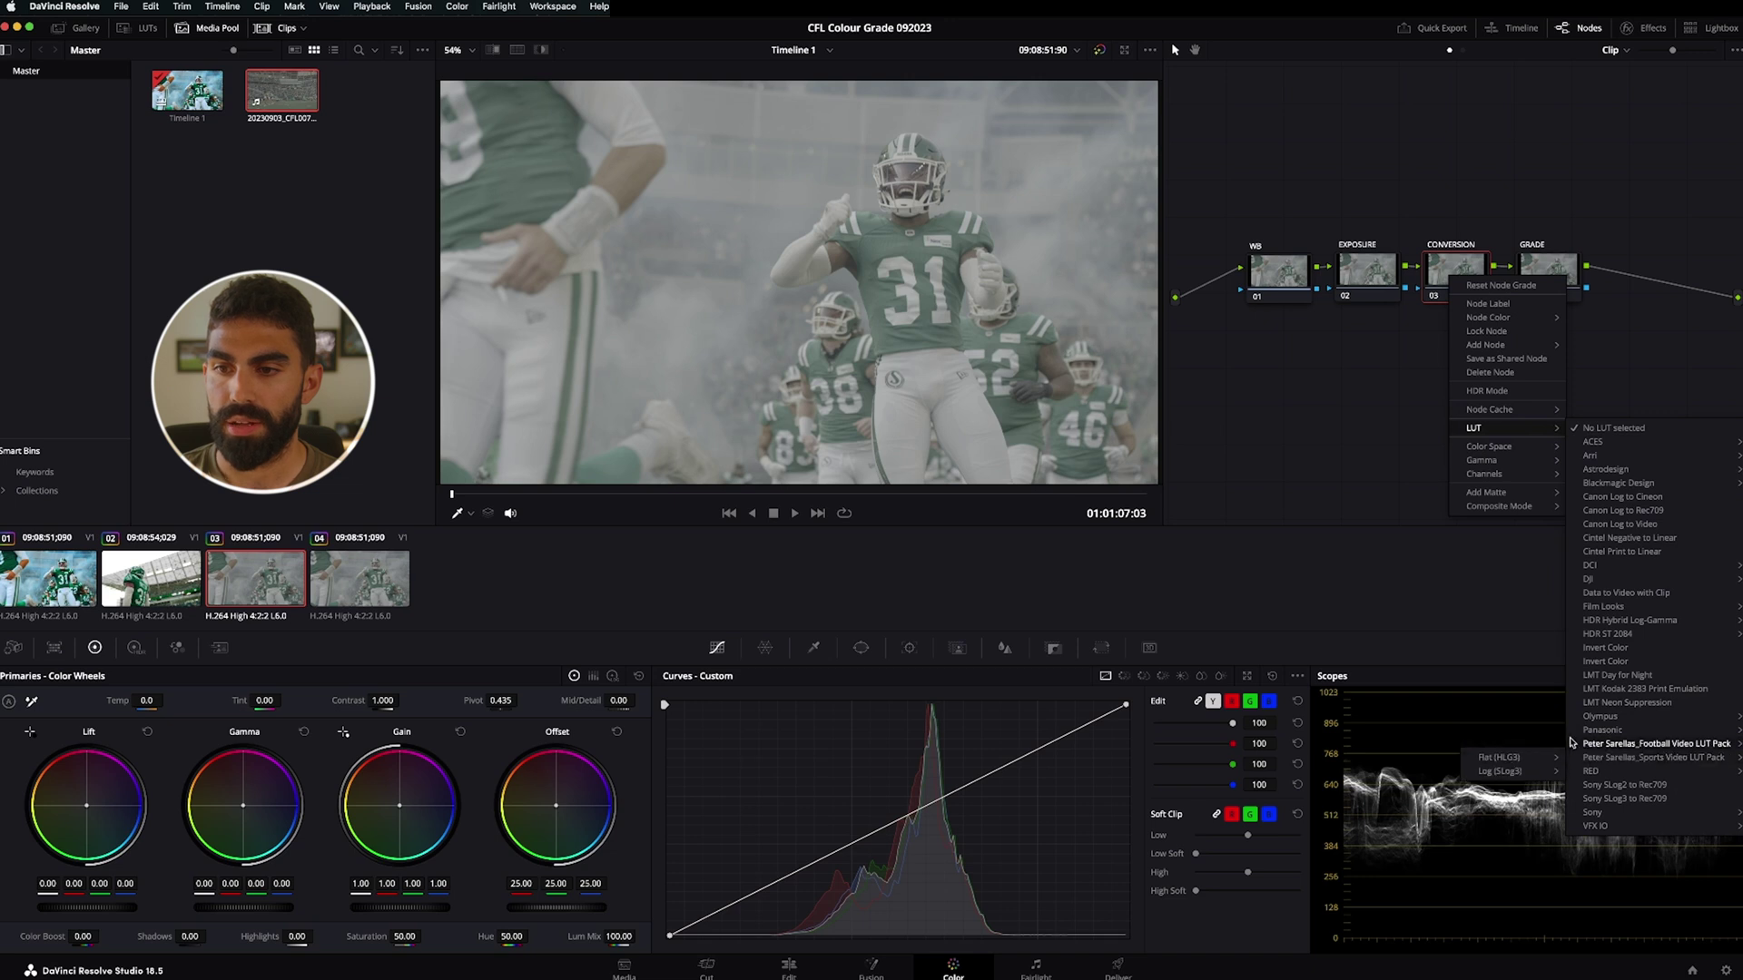
mouse_move(1526, 758)
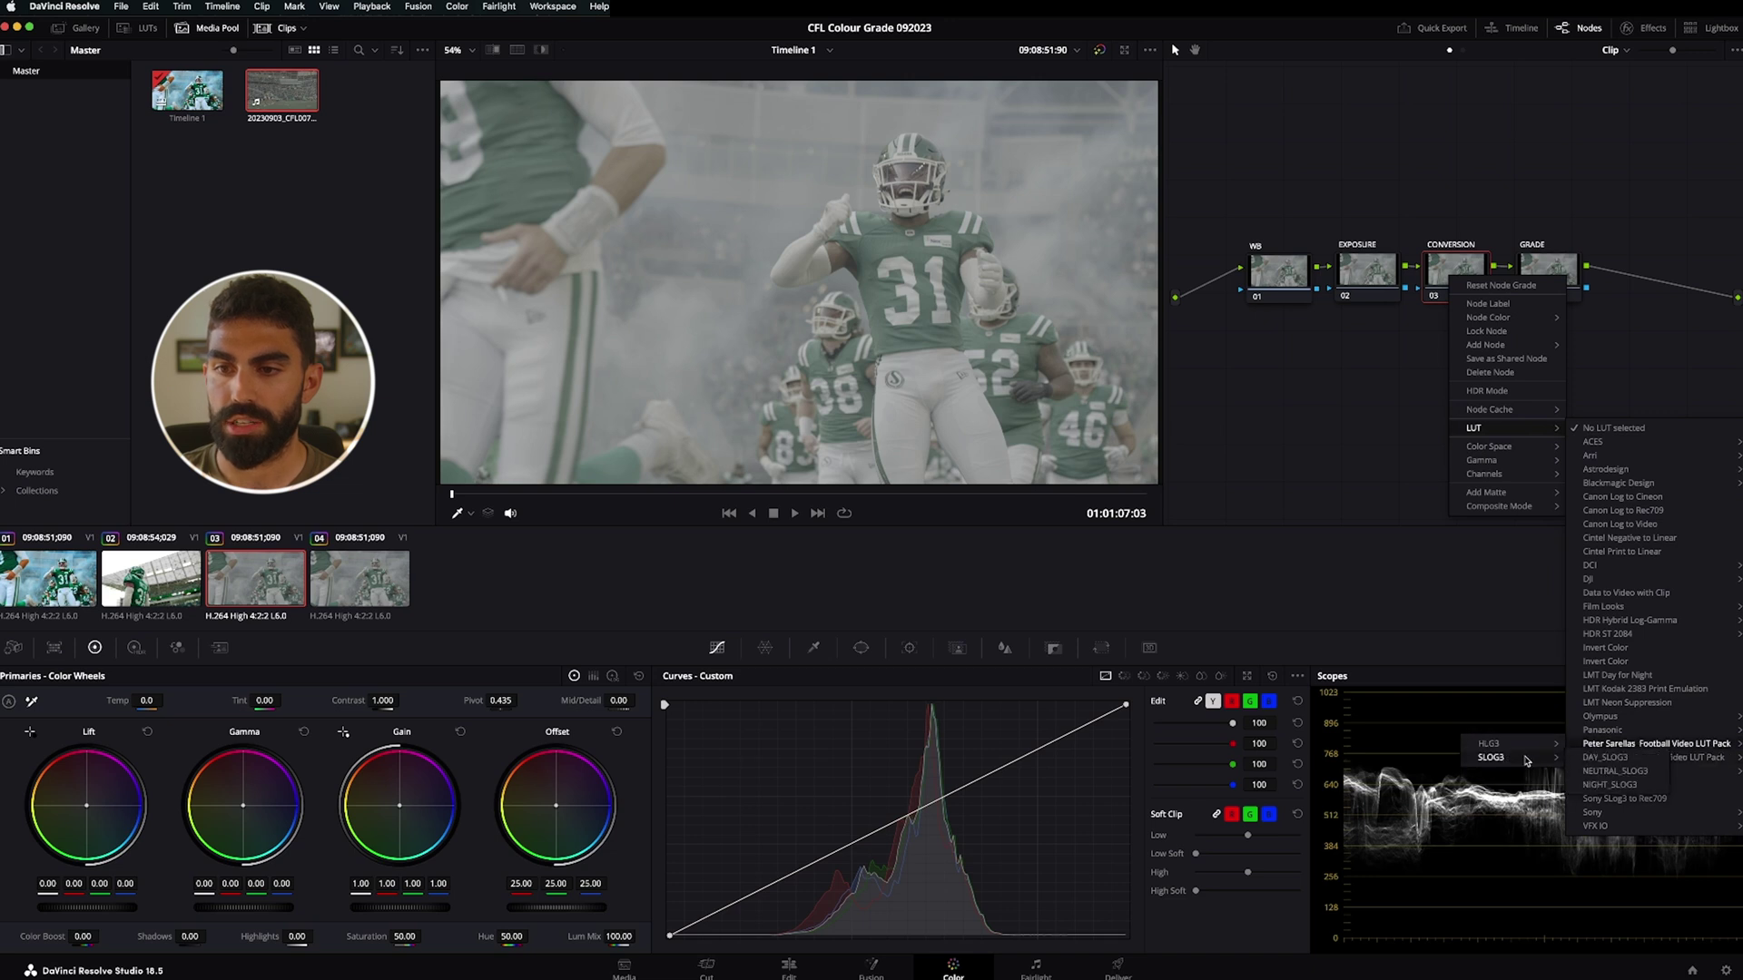
click(1605, 758)
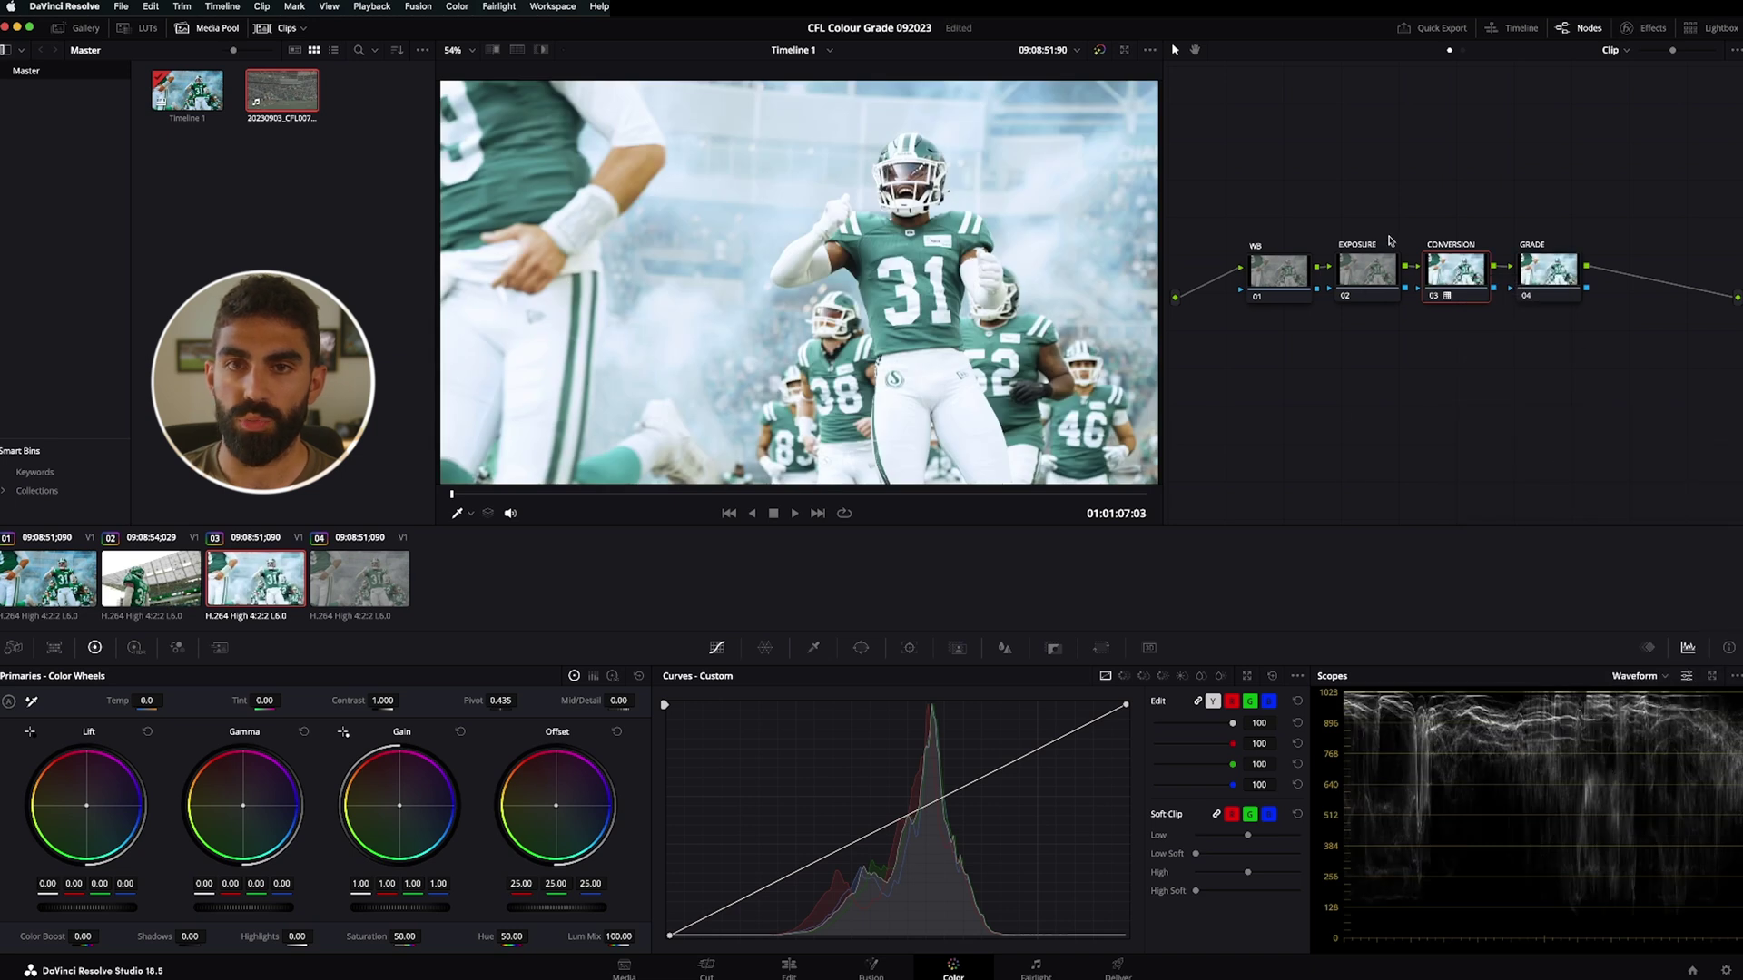
White balance the WB node by sampling number 31's white pants, and compare the image with and without the correction
click(1276, 282)
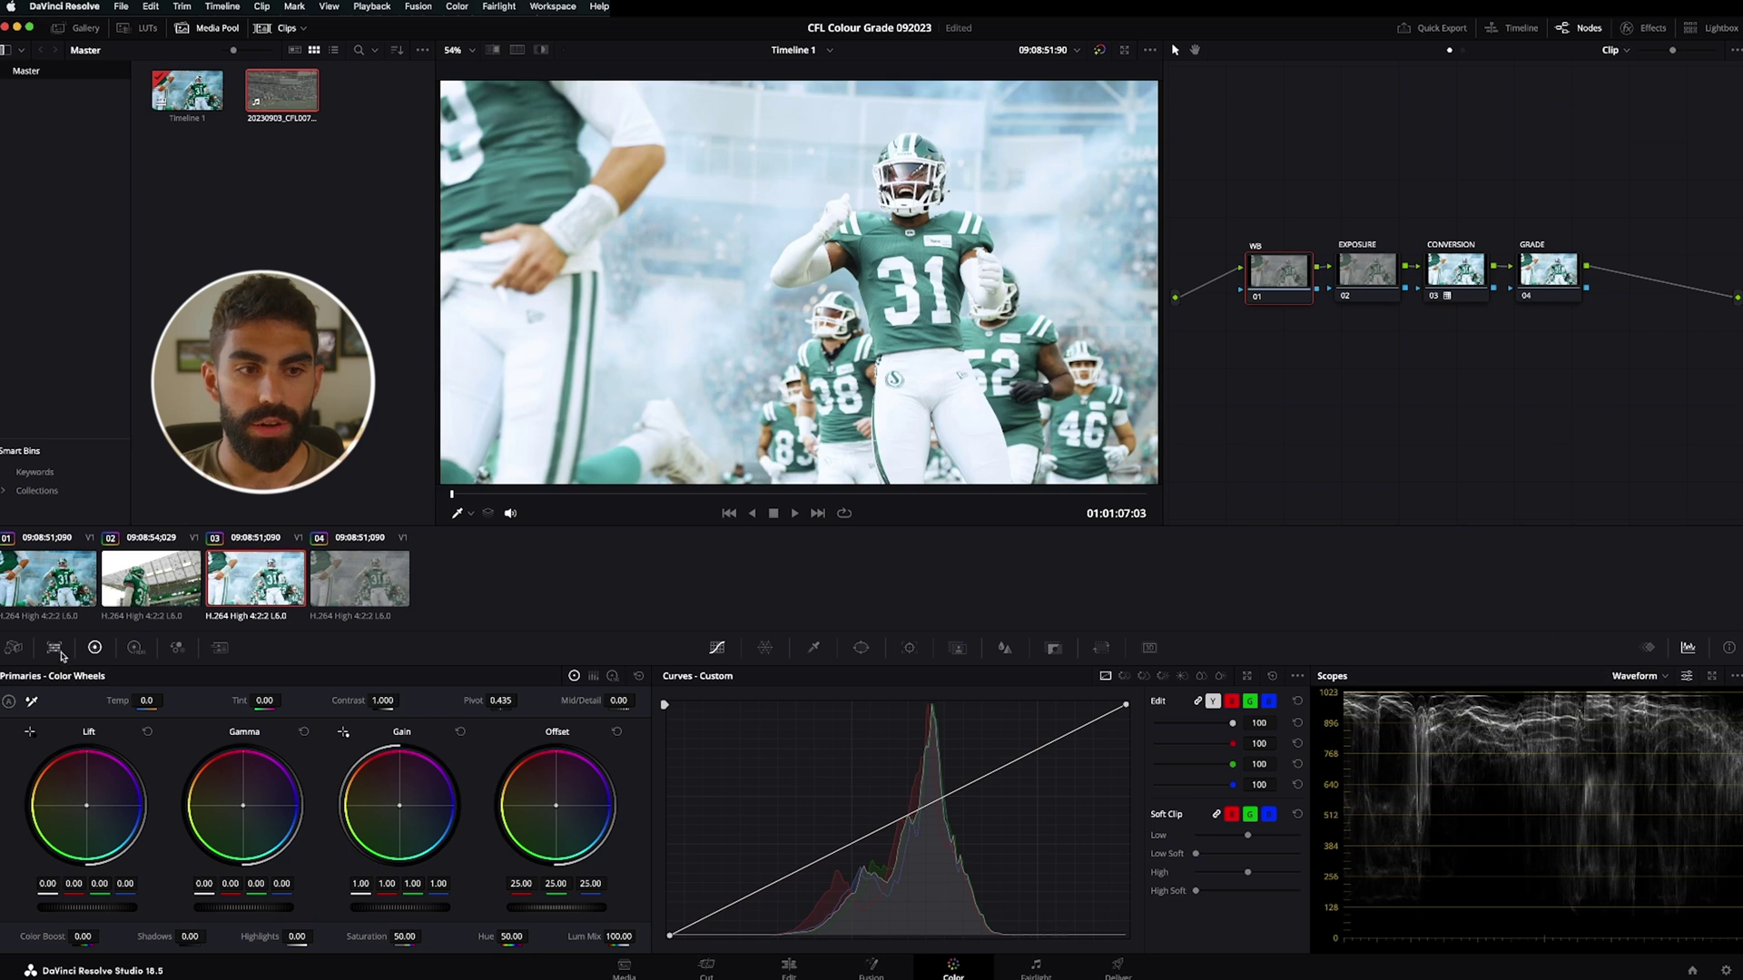
click(34, 700)
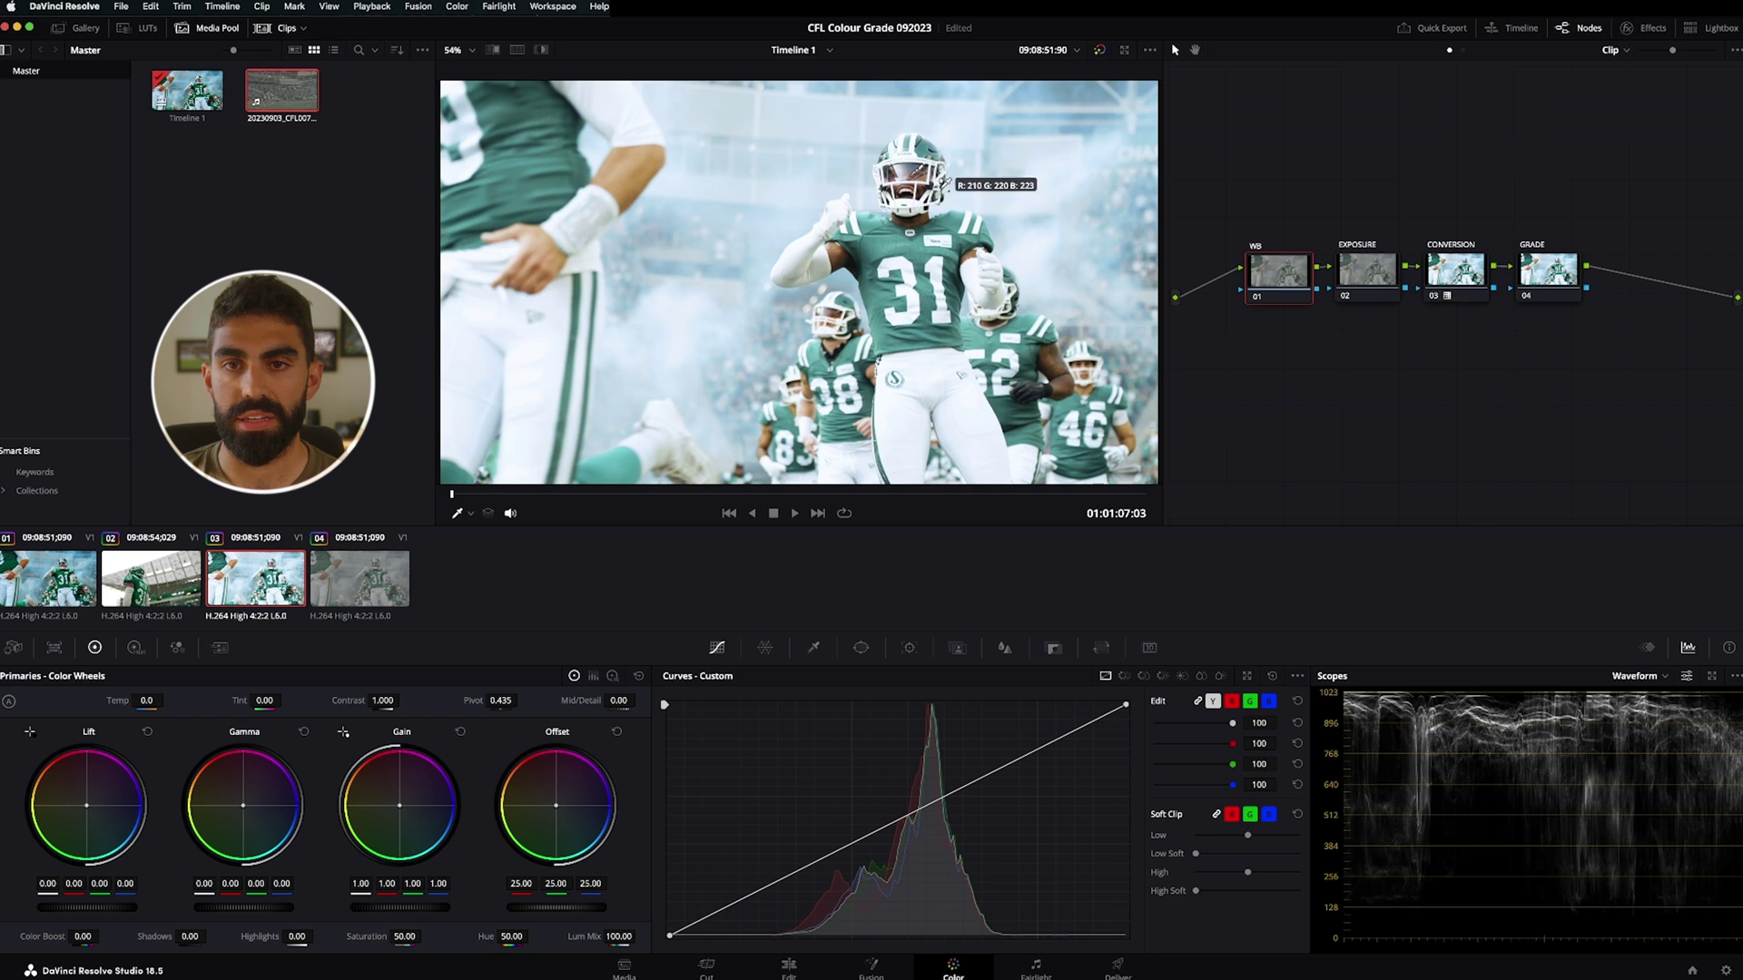
click(977, 417)
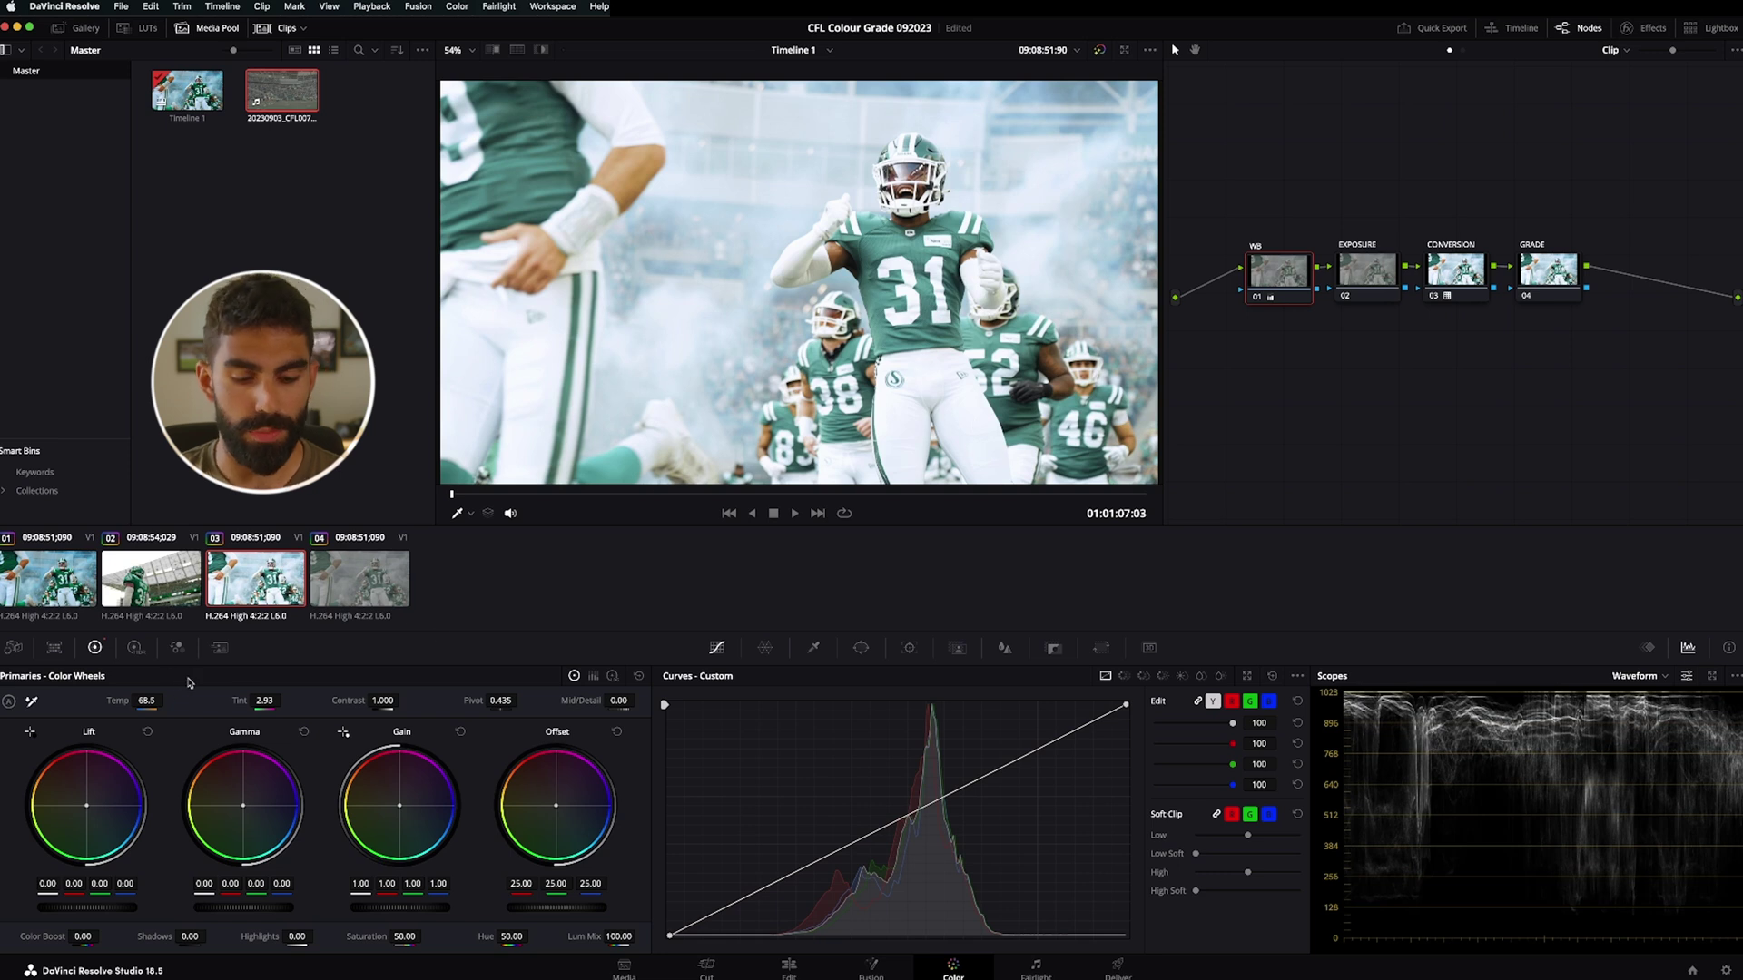
key(super+z)
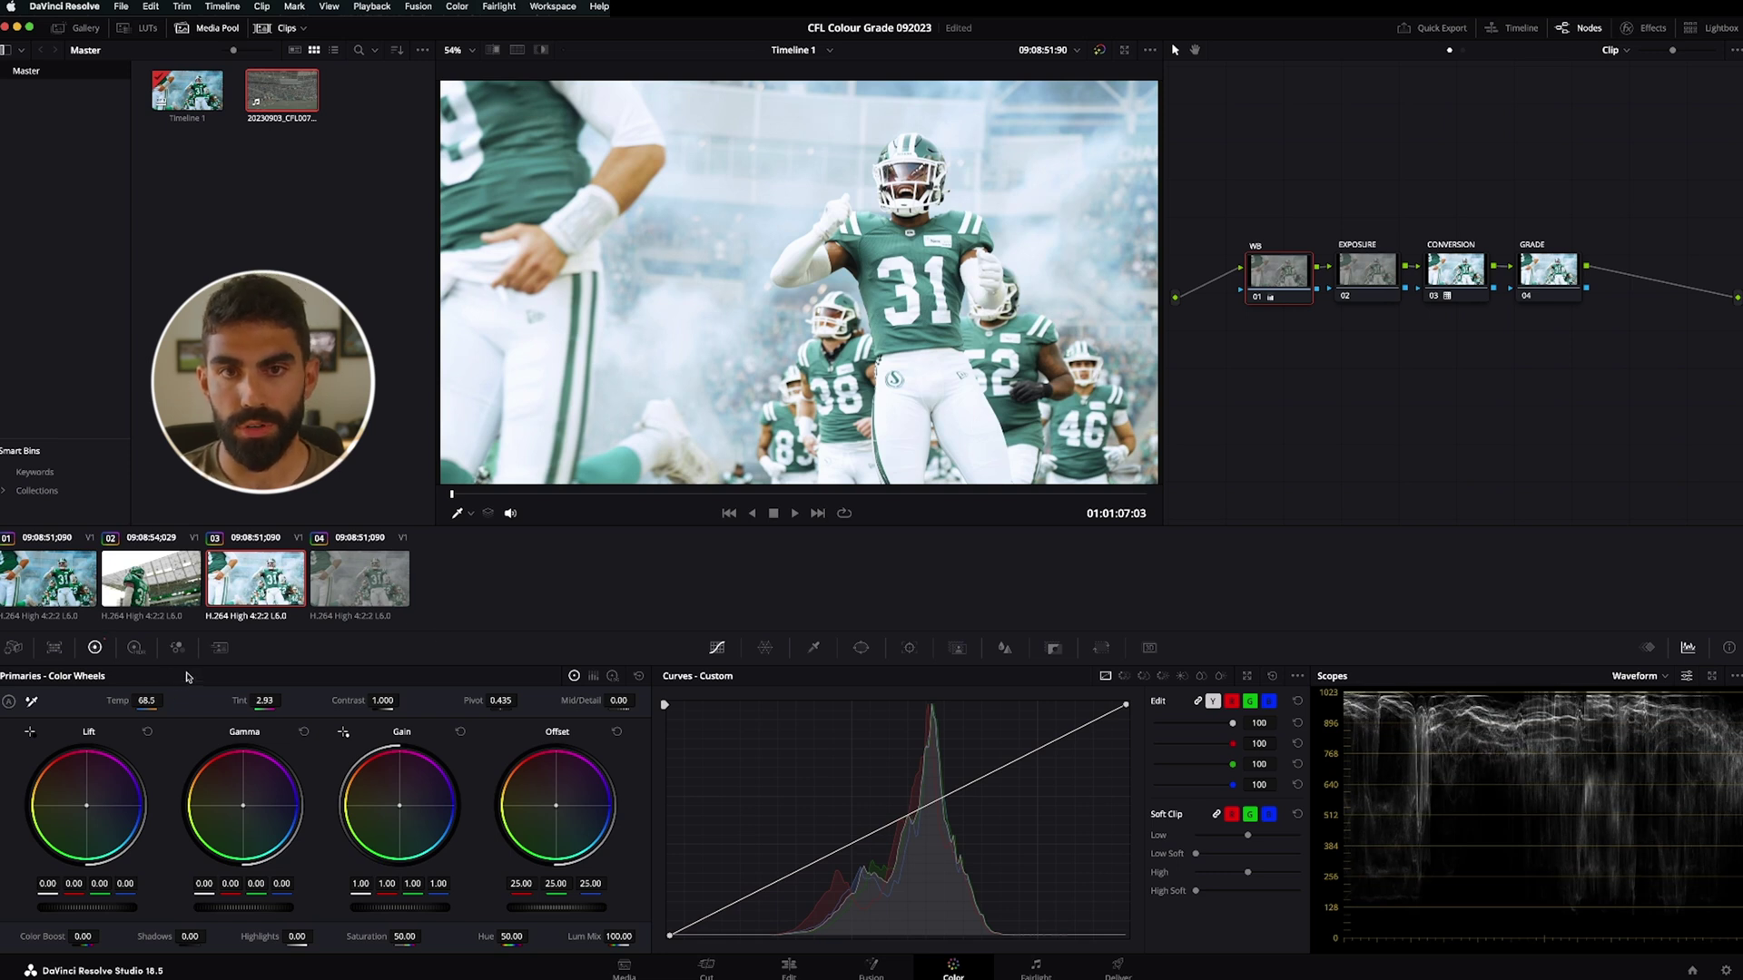
key(super+shift+z)
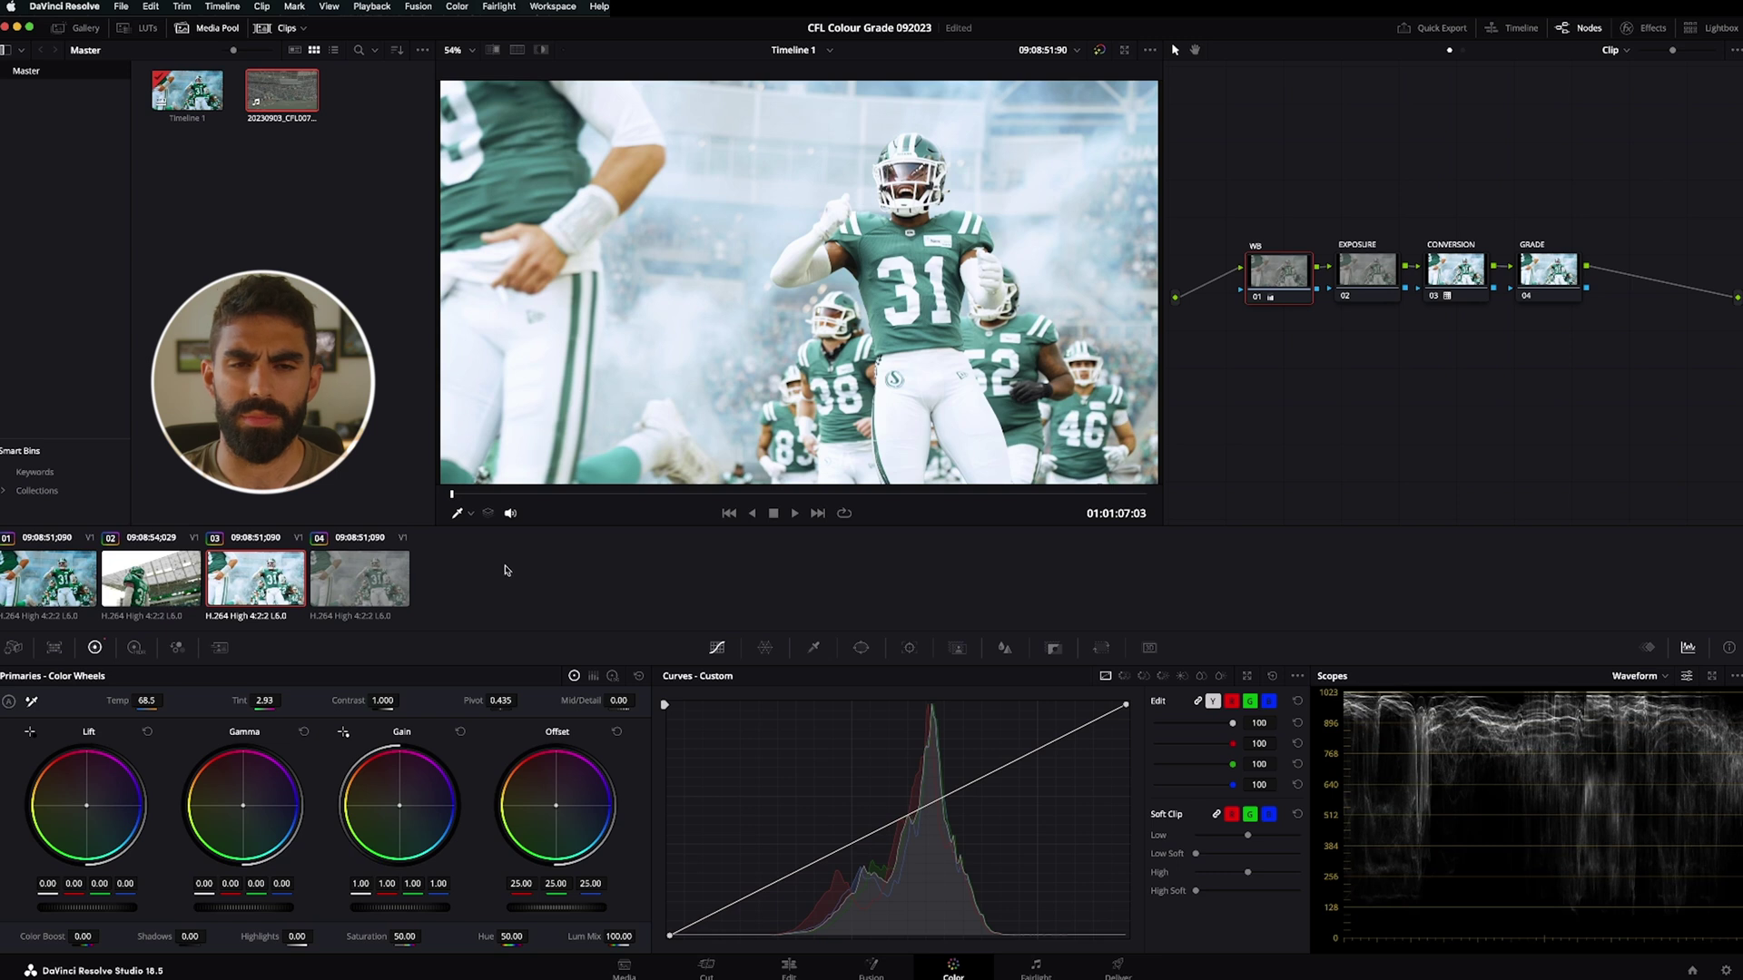
Lower the EXPOSURE node's Gain to 0.90 and its Lift to -0.02
click(1367, 270)
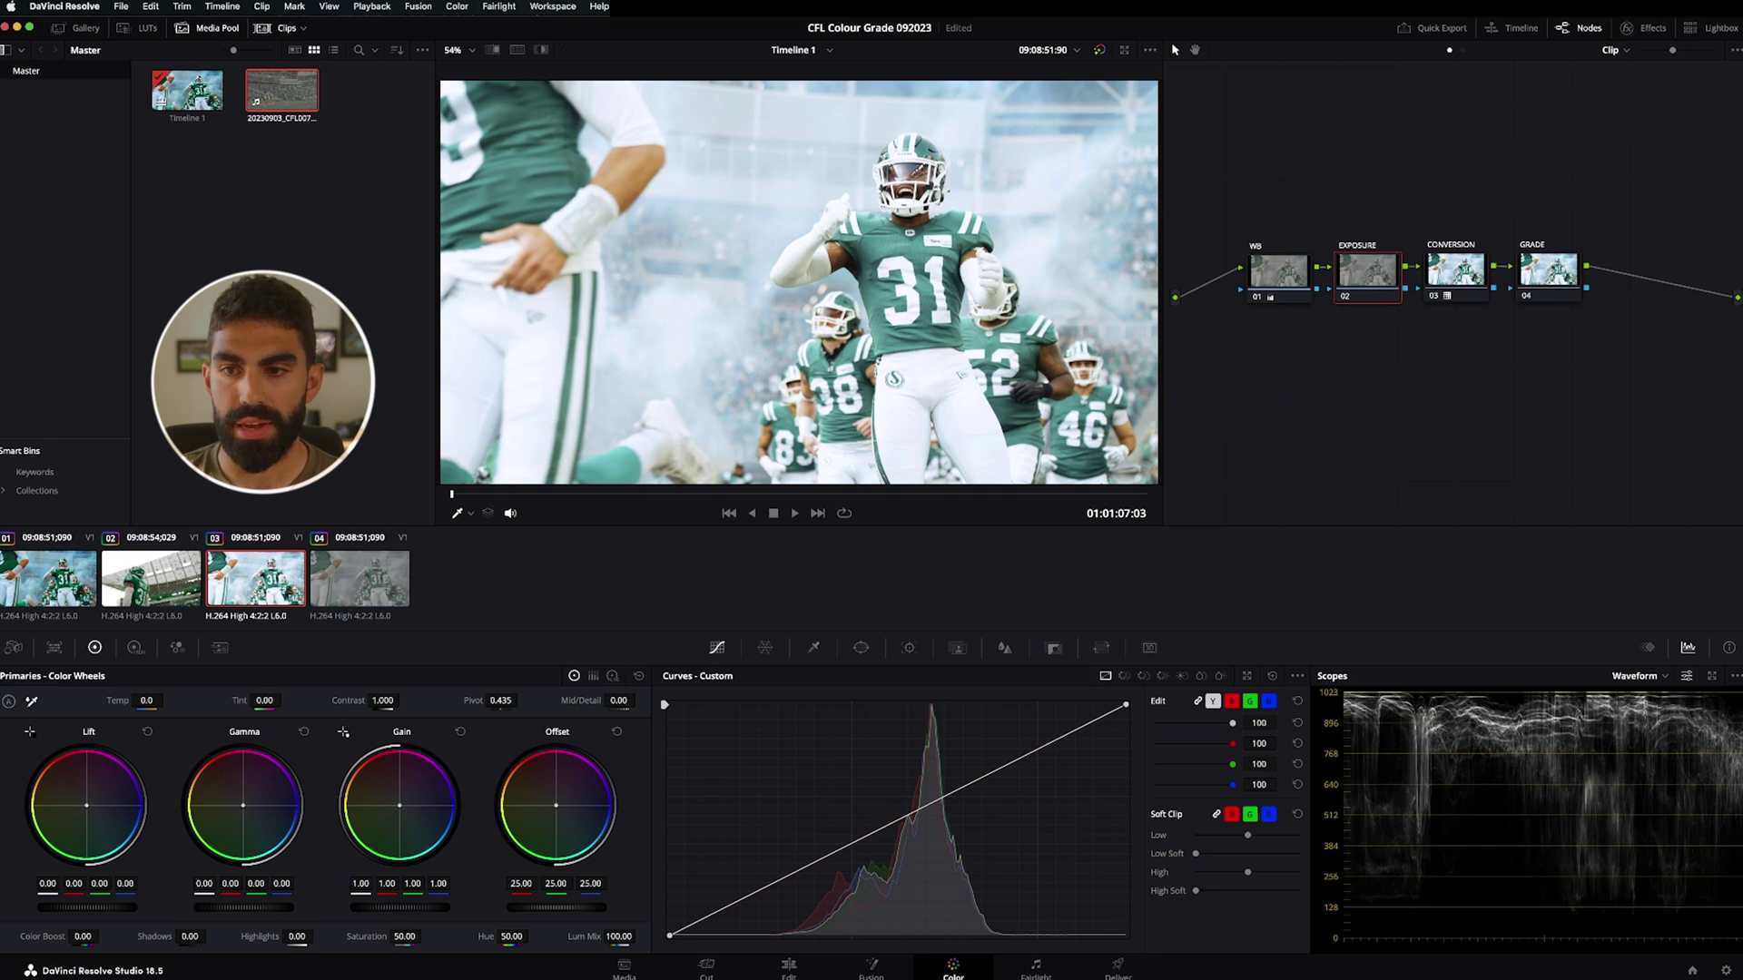
drag(399, 907, 371, 906)
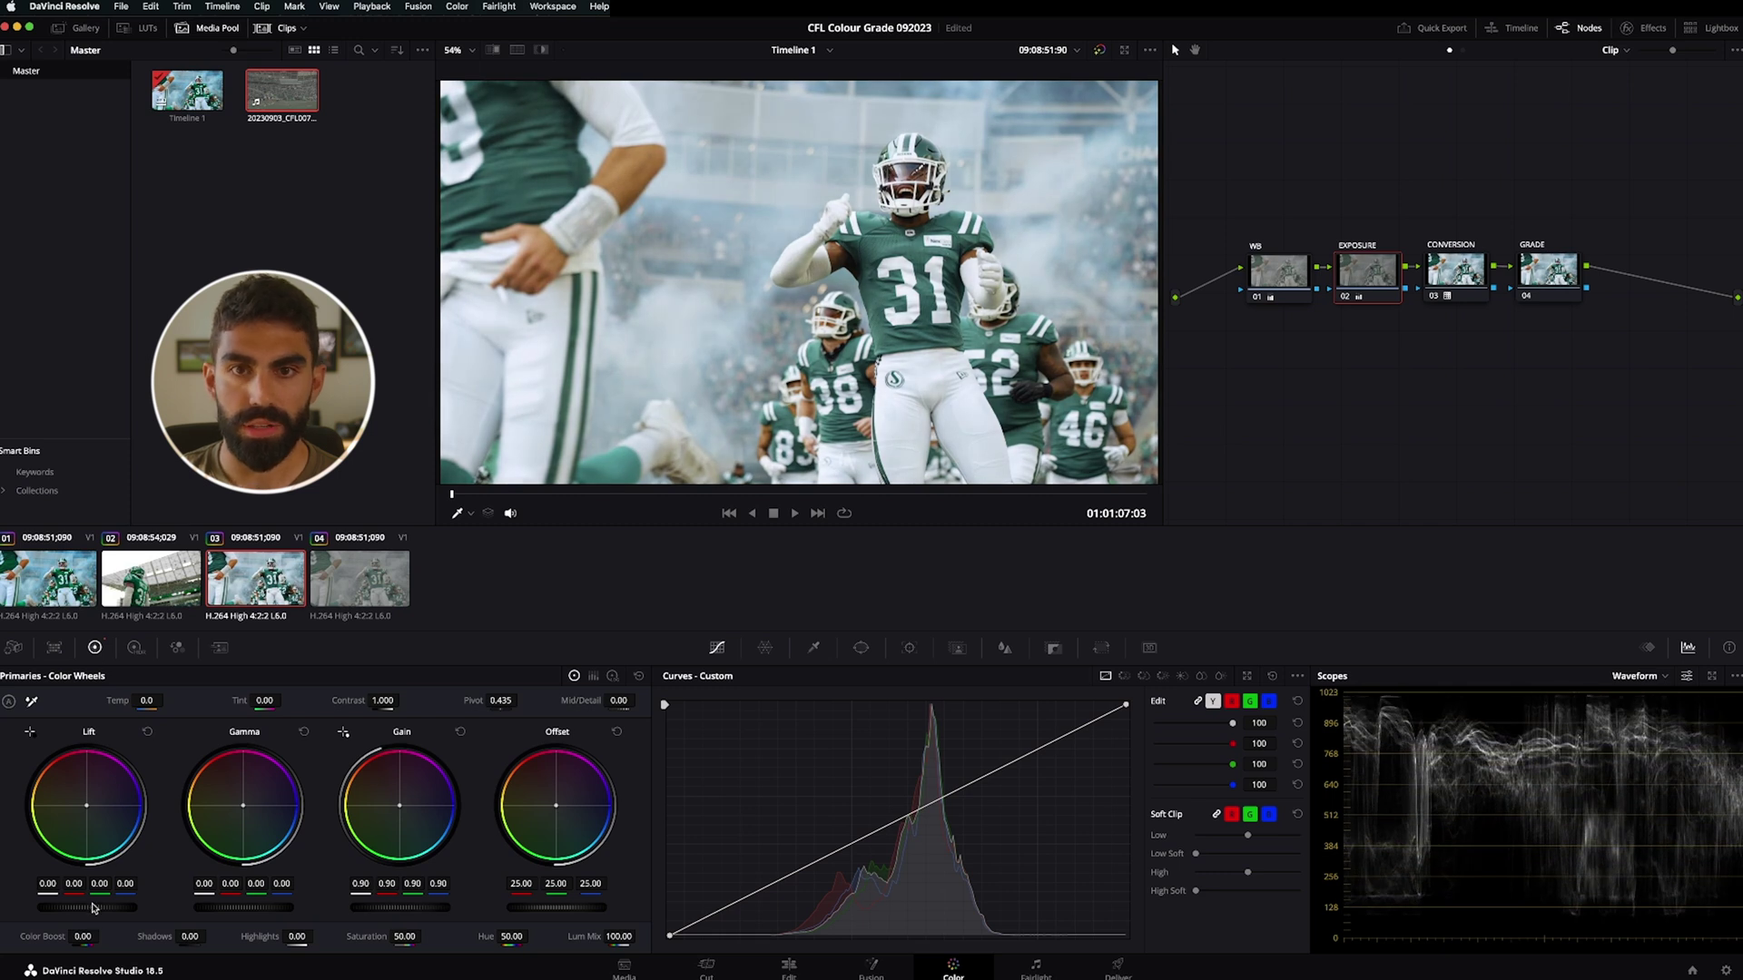
drag(94, 907, 86, 908)
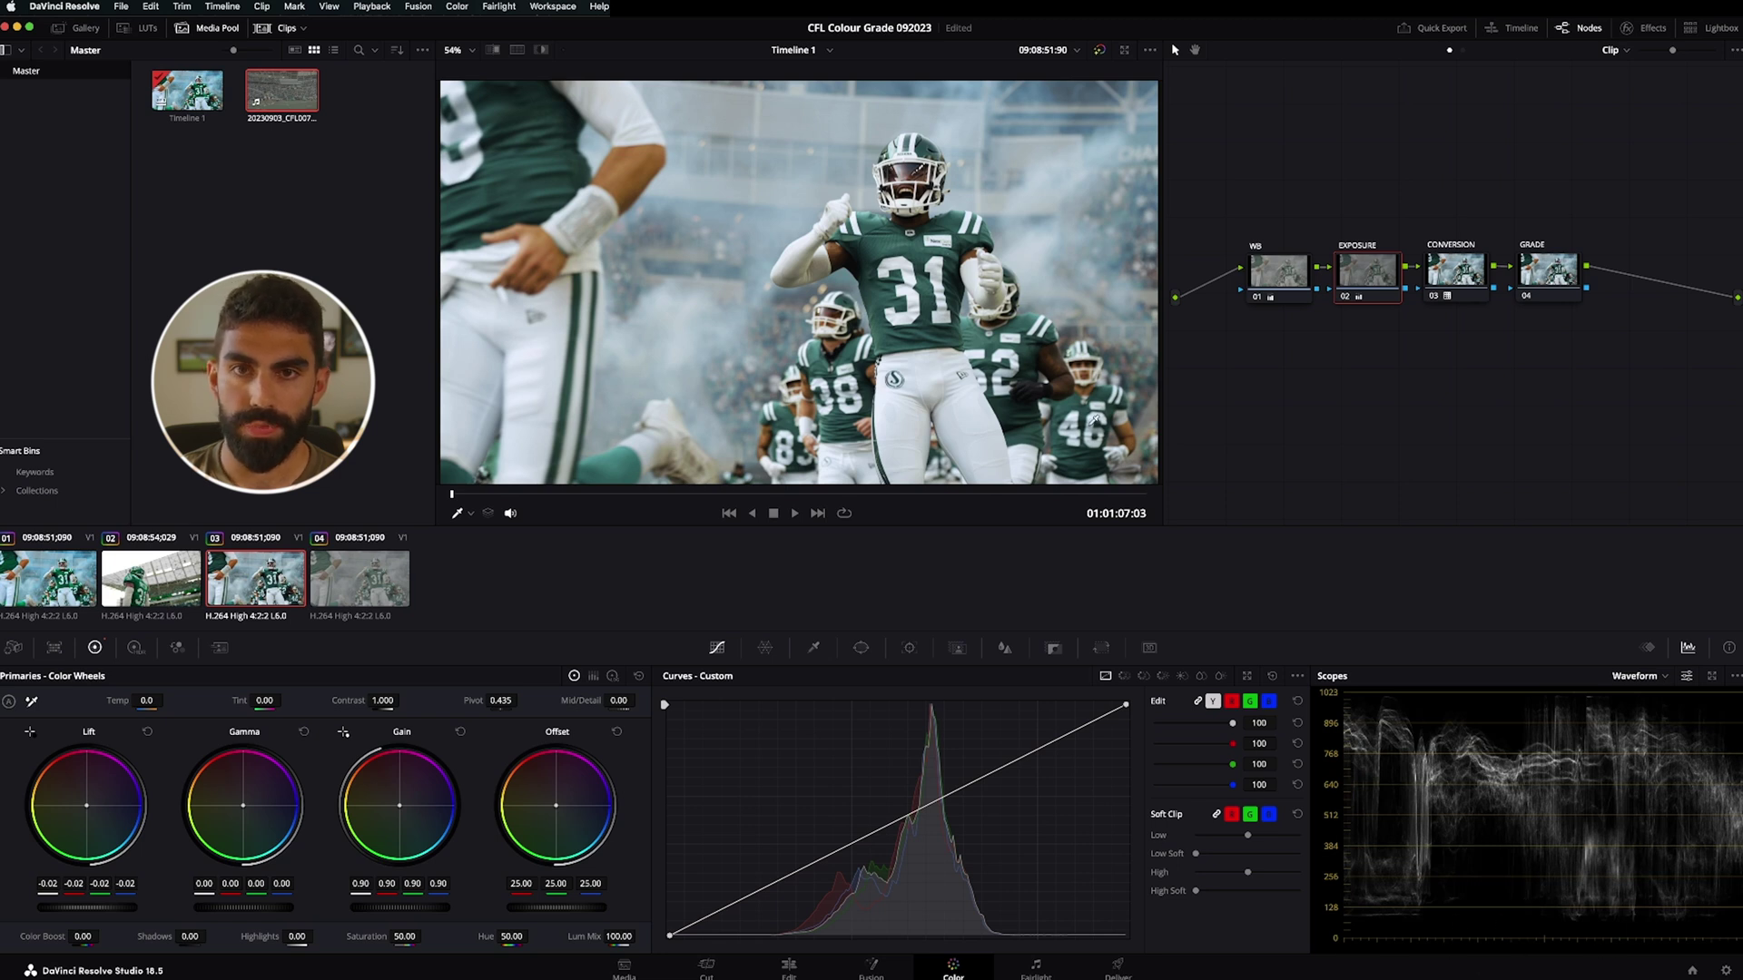
Raise the GRADE node's Saturation to 85.80
click(1474, 272)
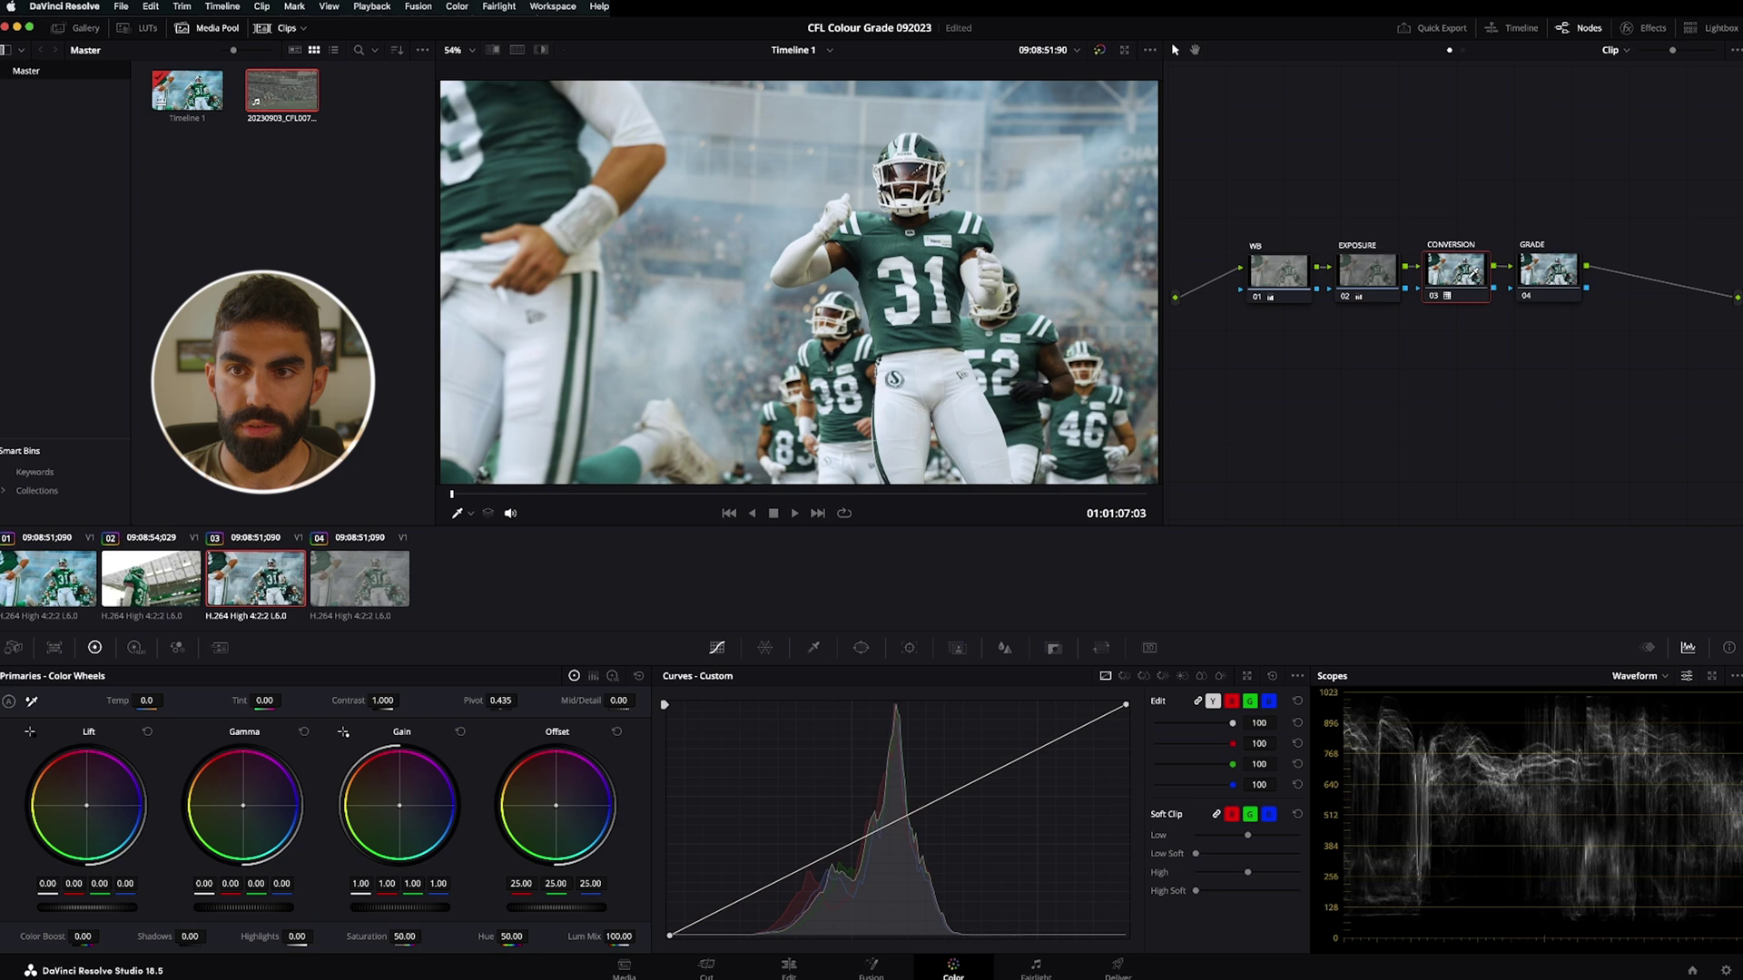
click(1528, 292)
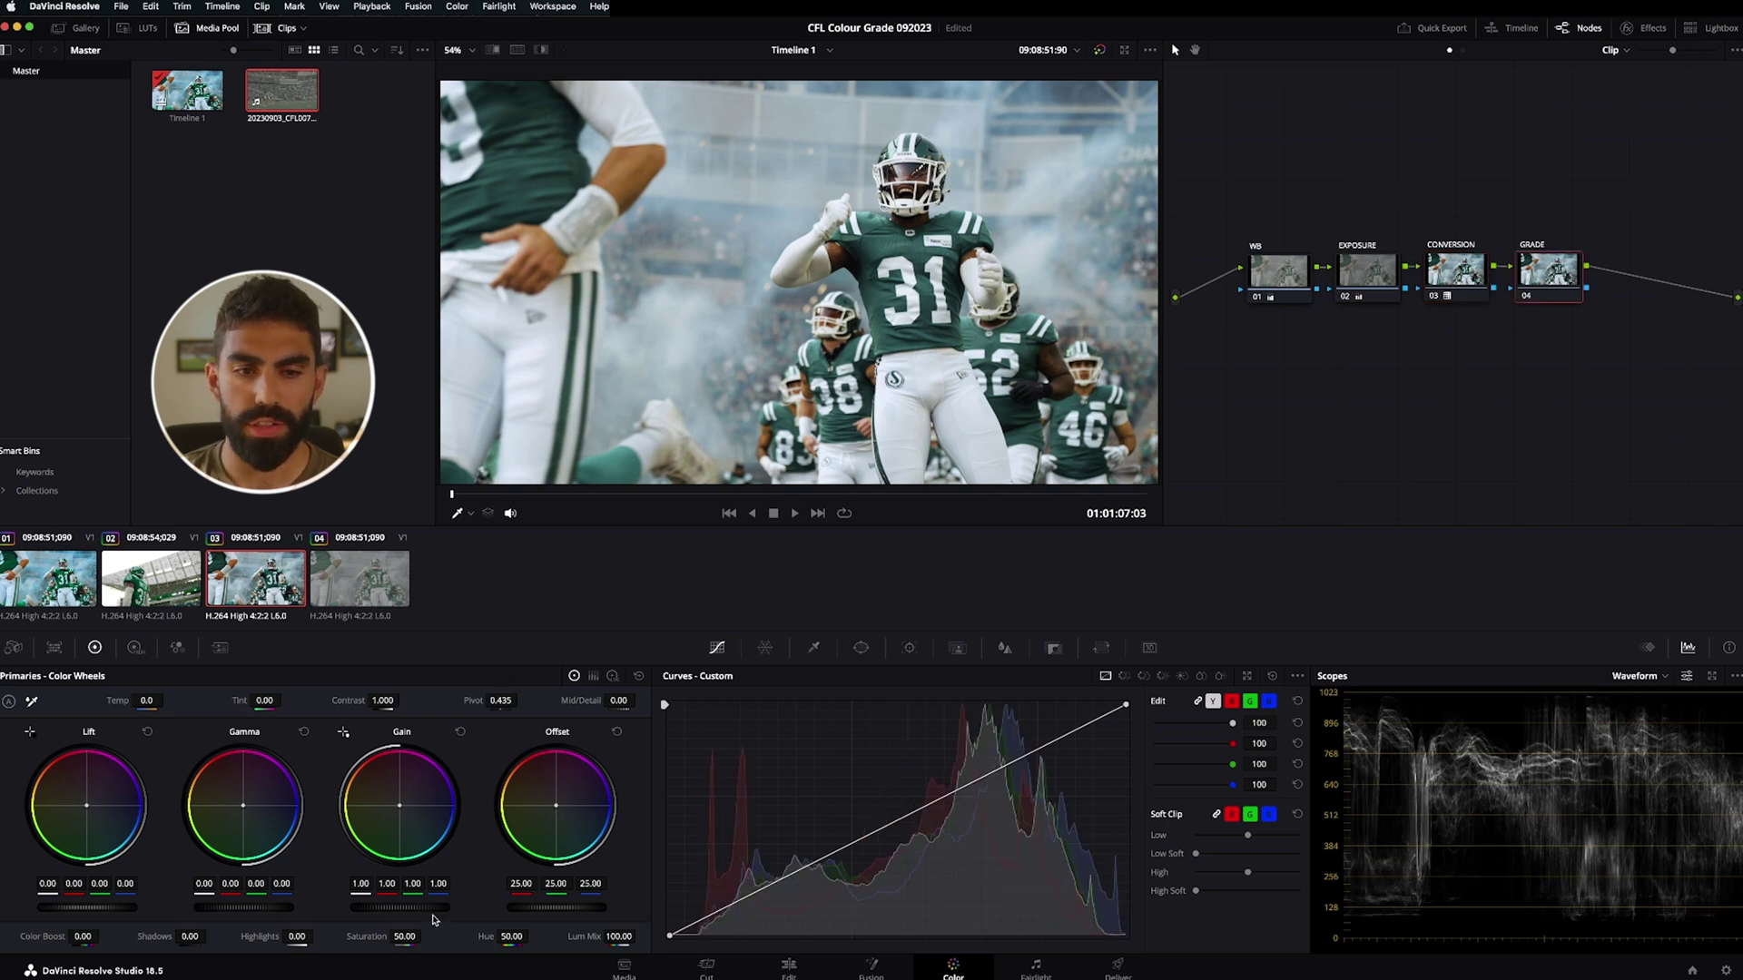
drag(406, 936, 425, 936)
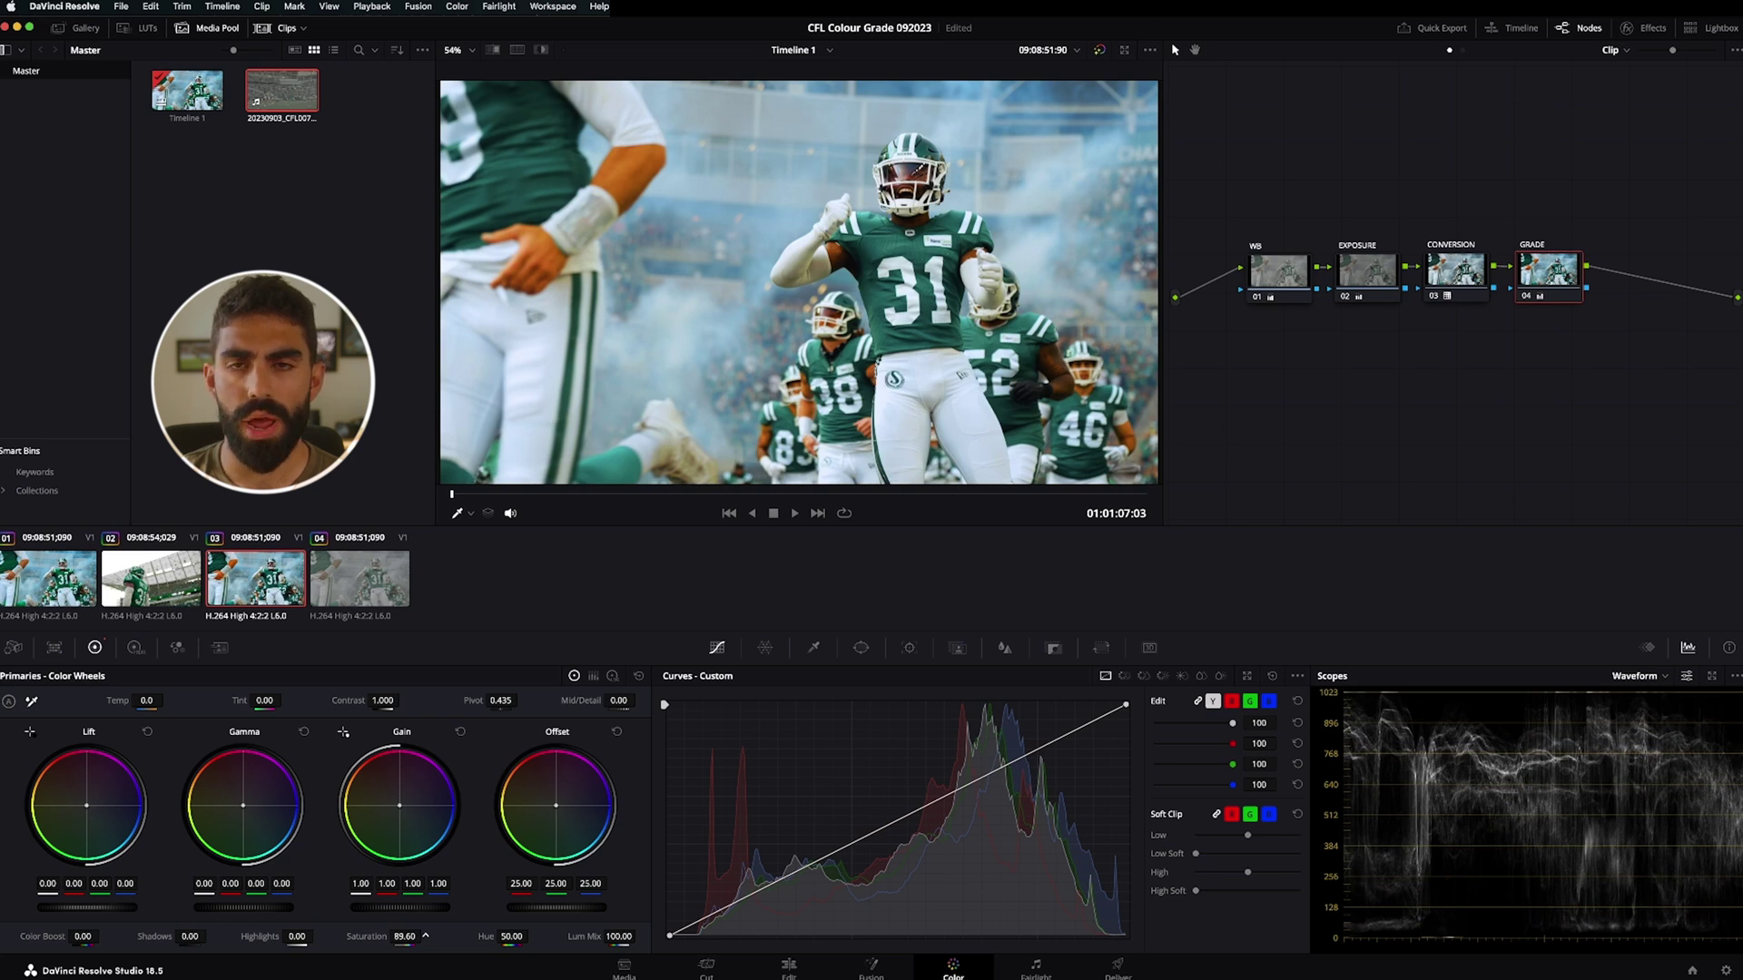
drag(425, 937, 425, 937)
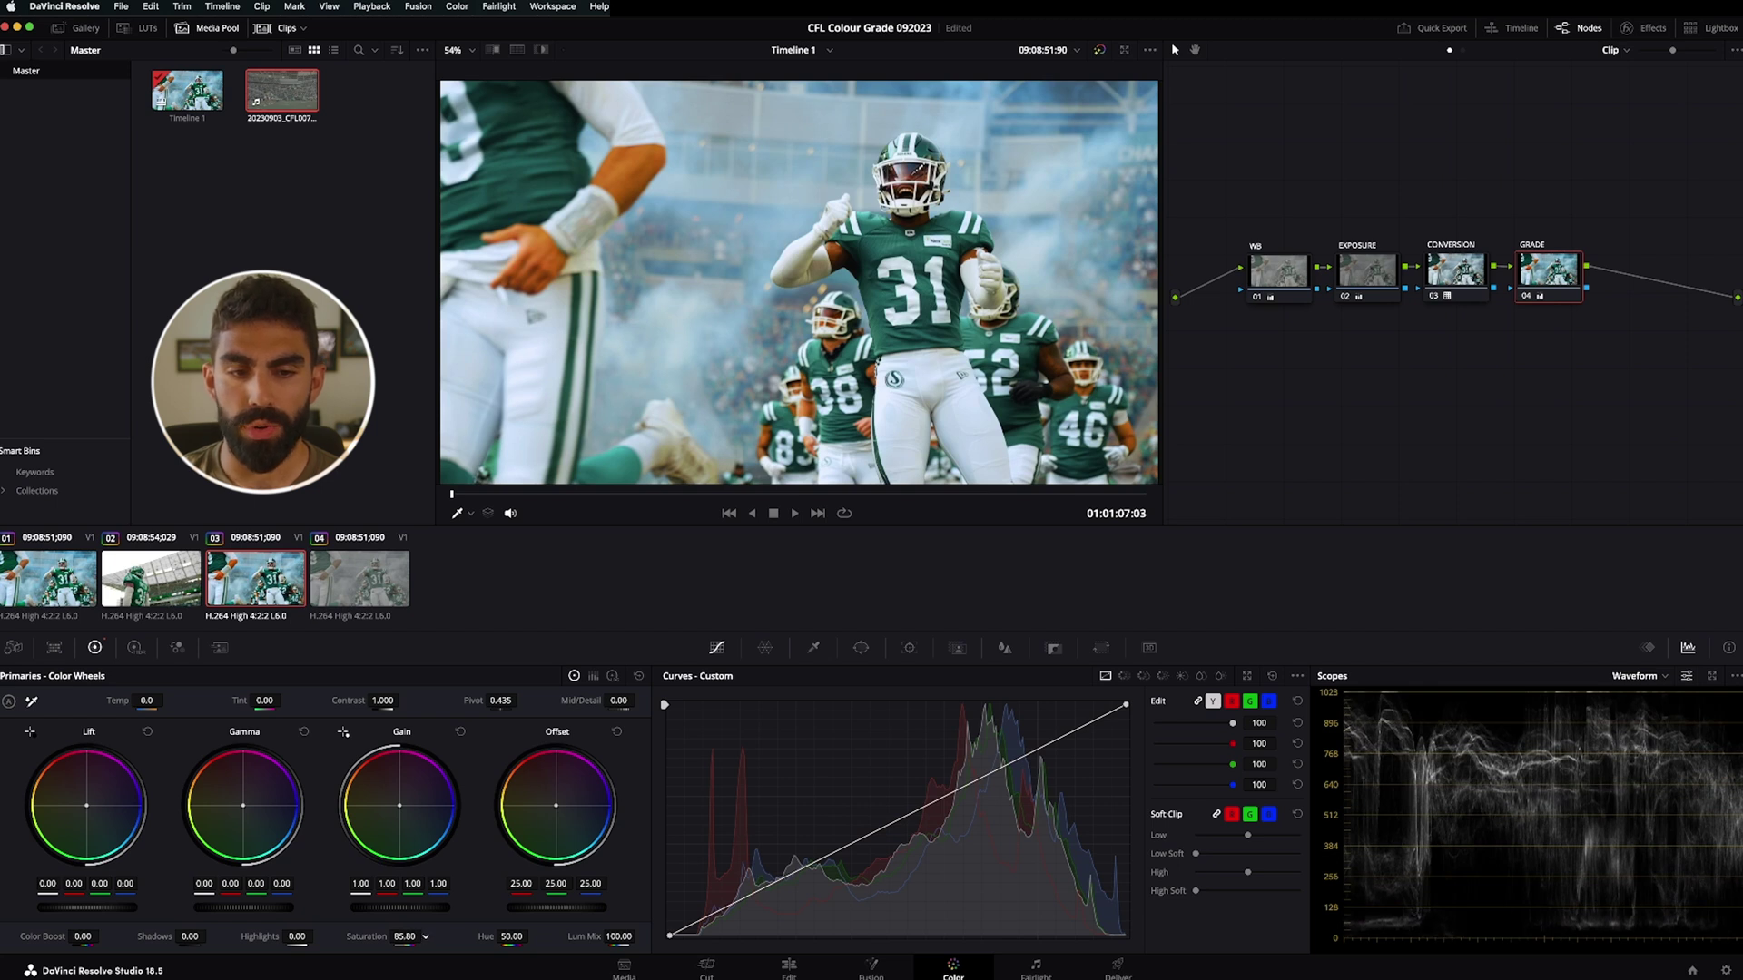
drag(1543, 276, 1549, 273)
right_click(1549, 272)
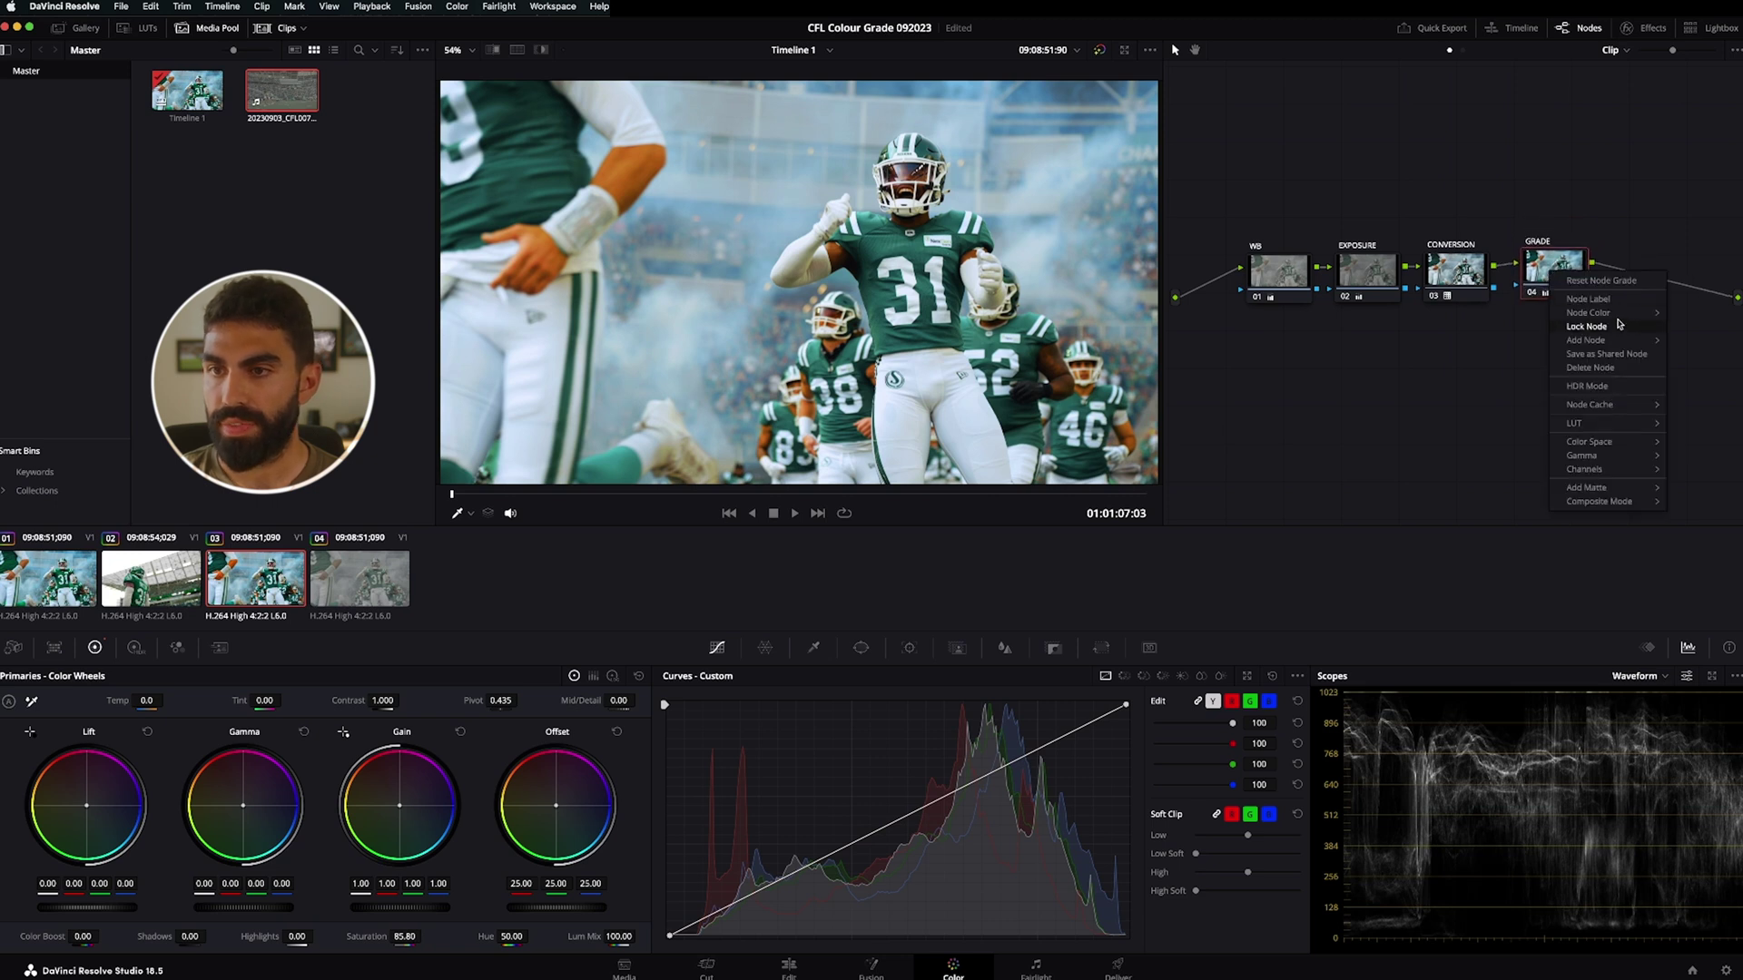
mouse_move(1577, 344)
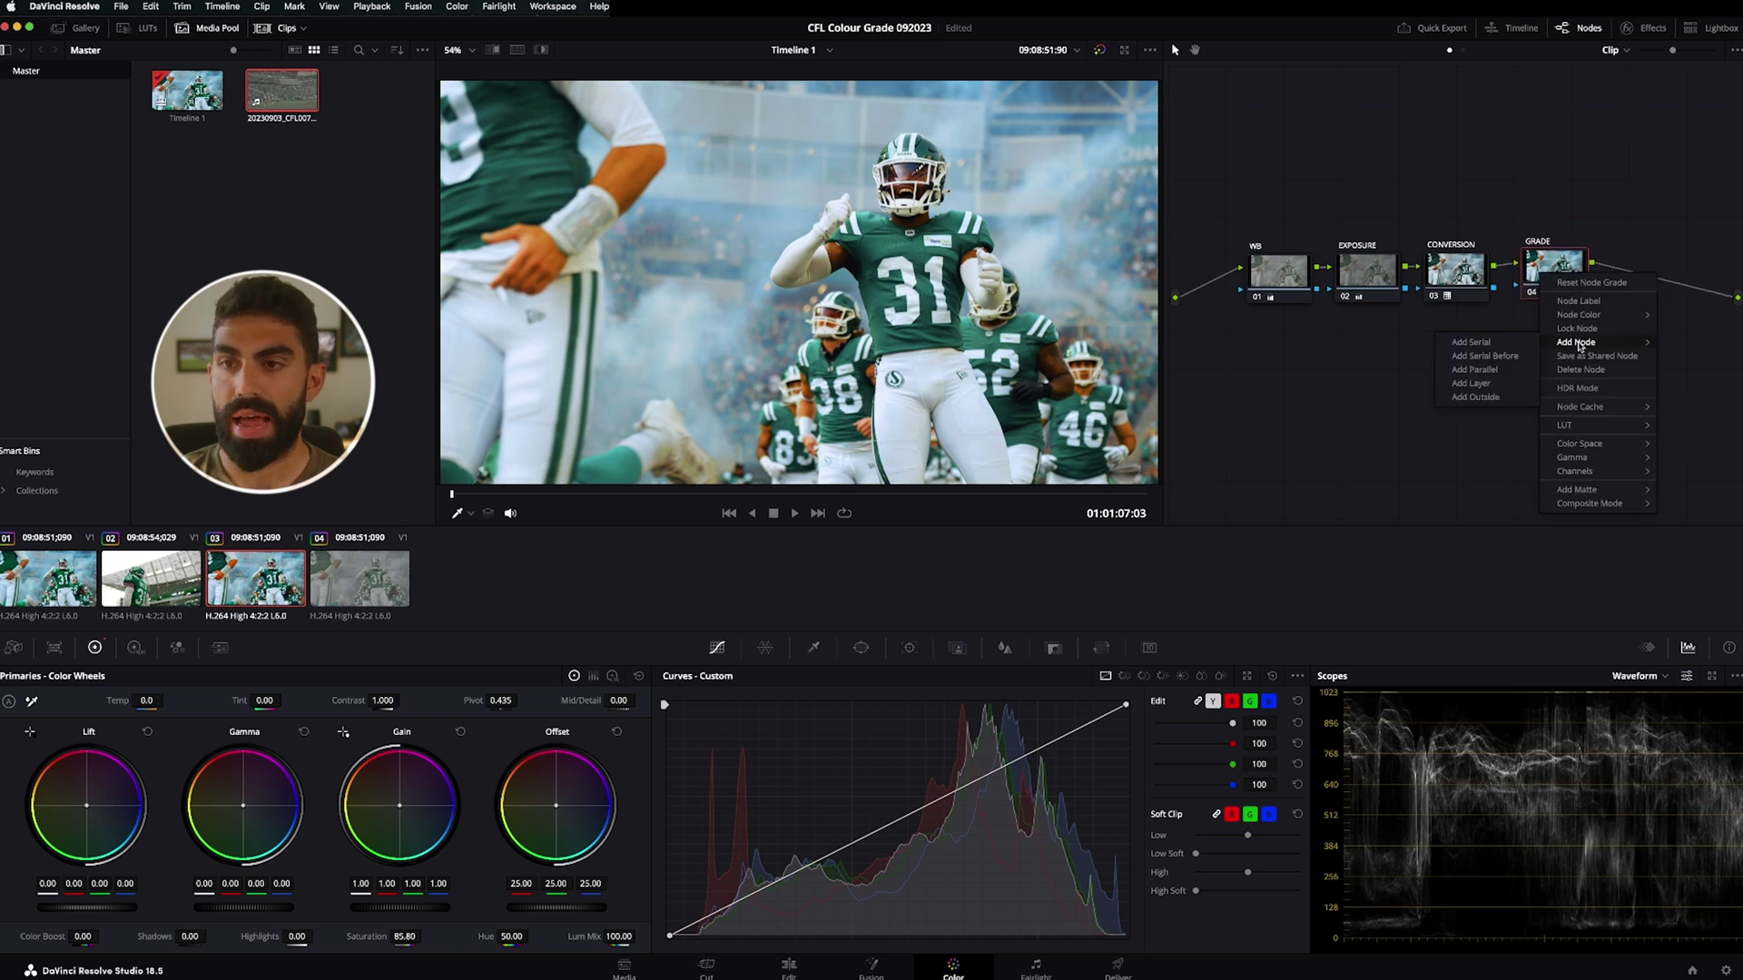
click(1472, 383)
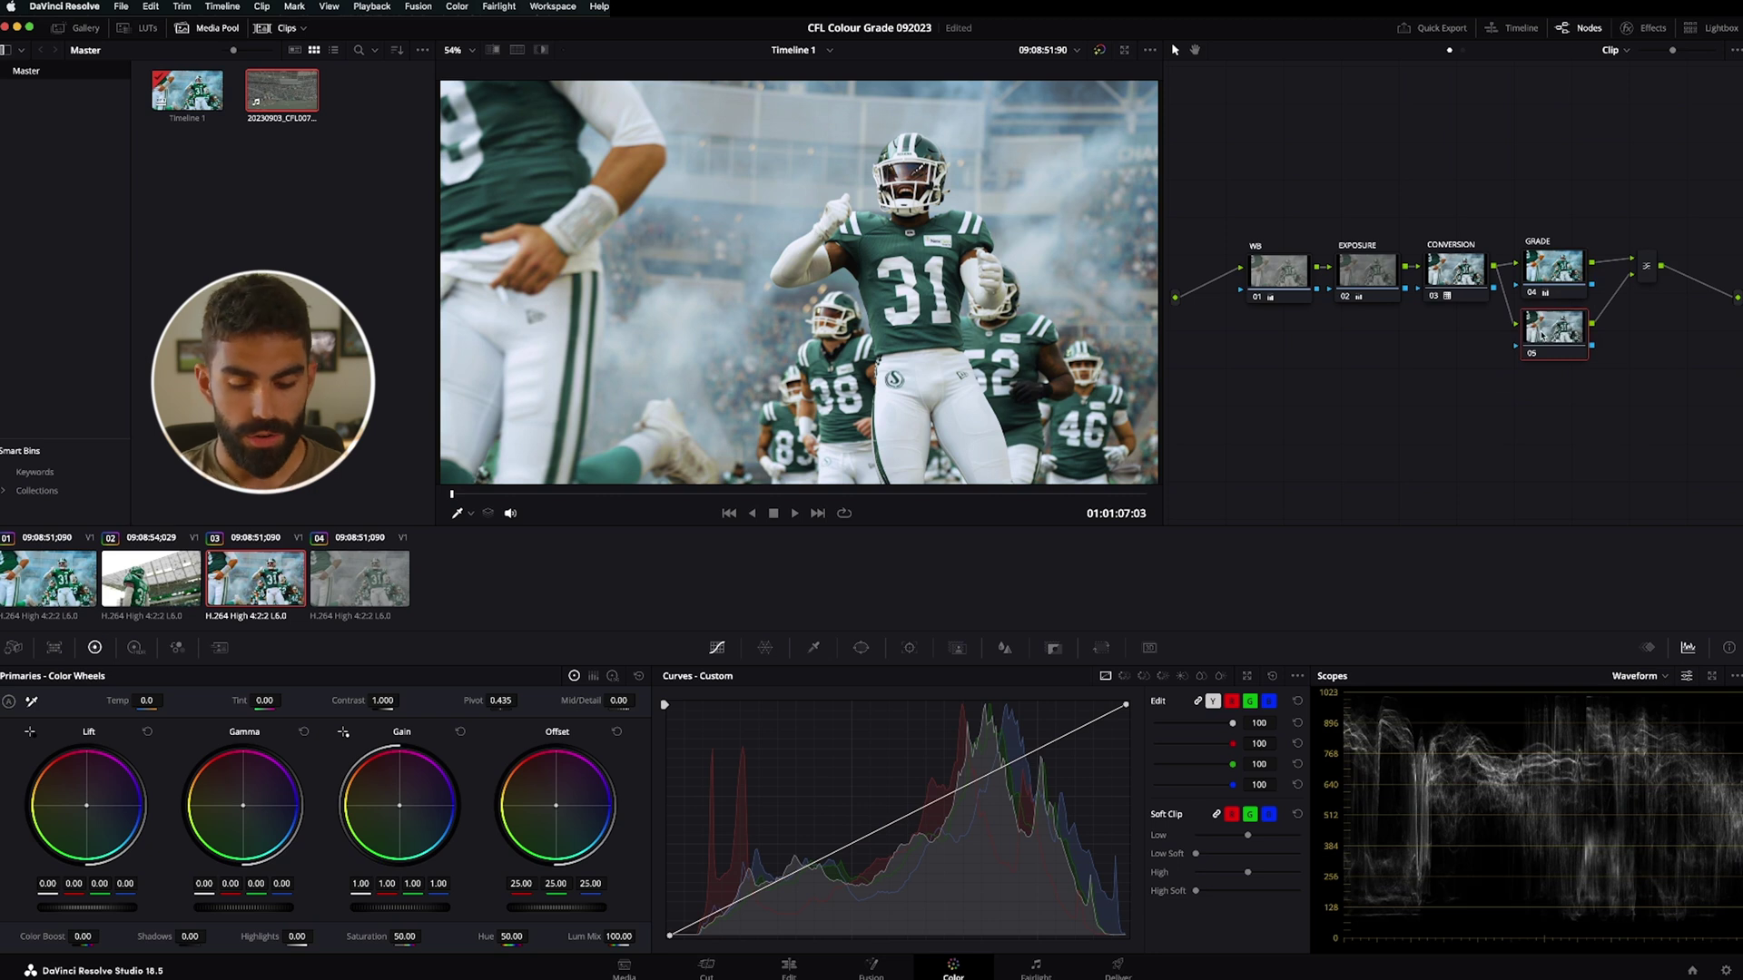
key(ctrl+z)
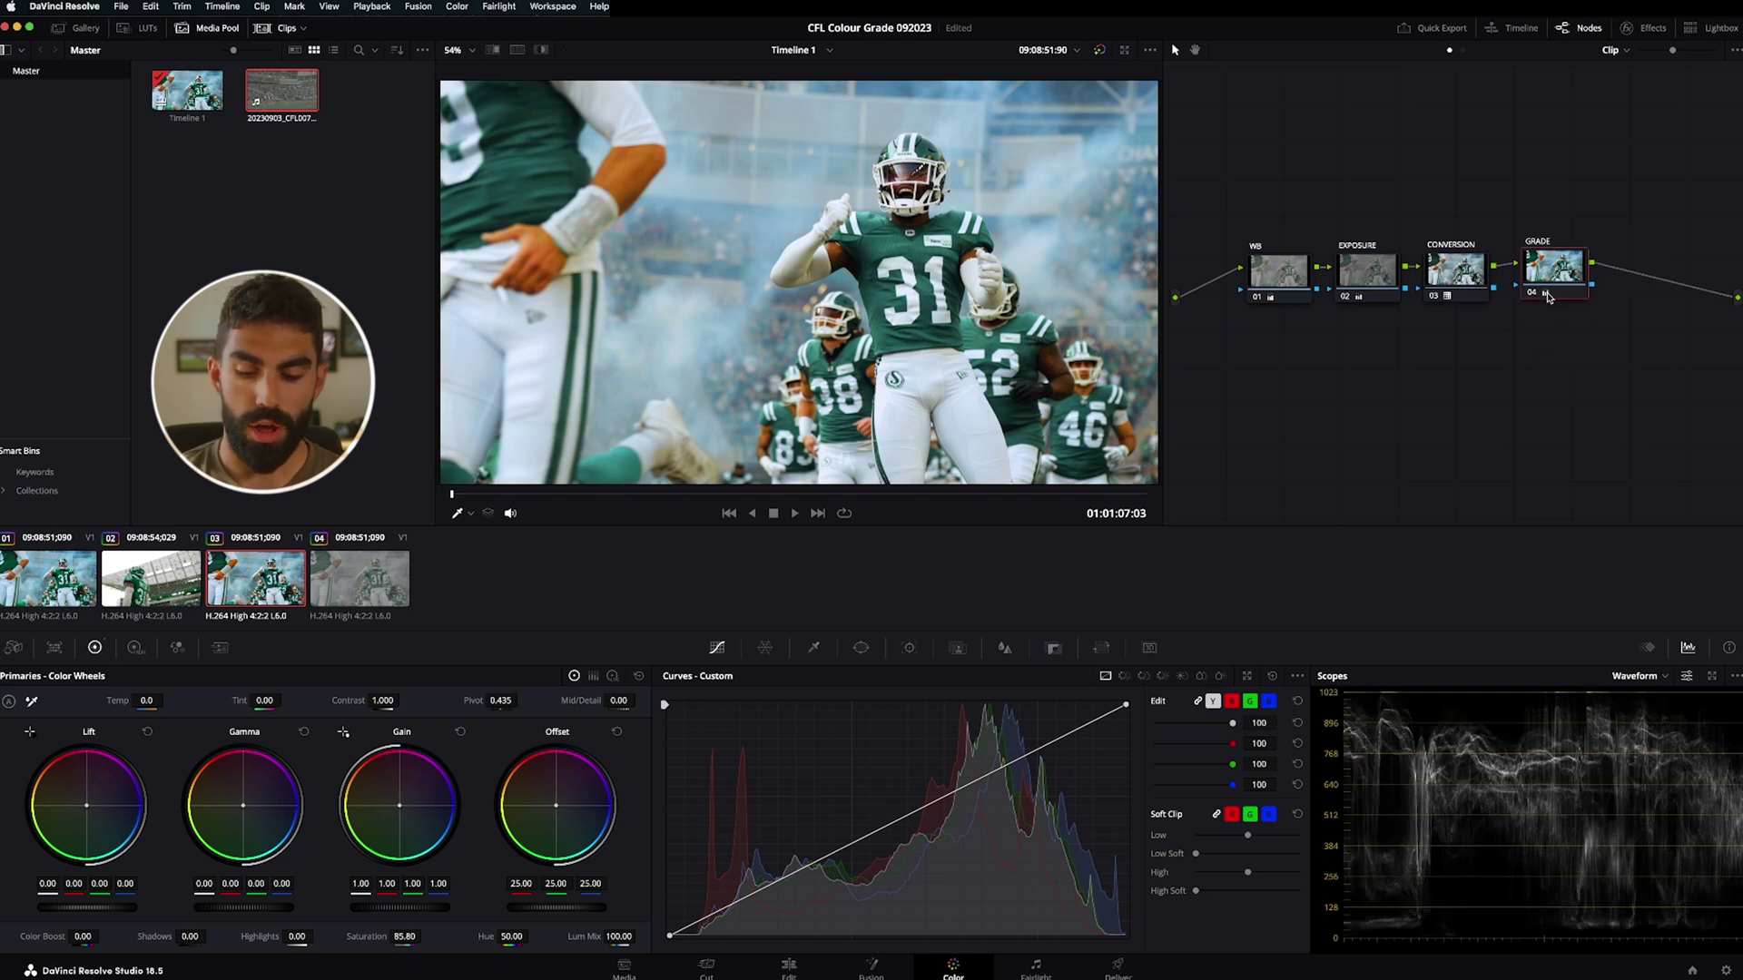
Add a parallel node alongside the GRADE node and stack the two nodes neatly one above the other
key(alt+p)
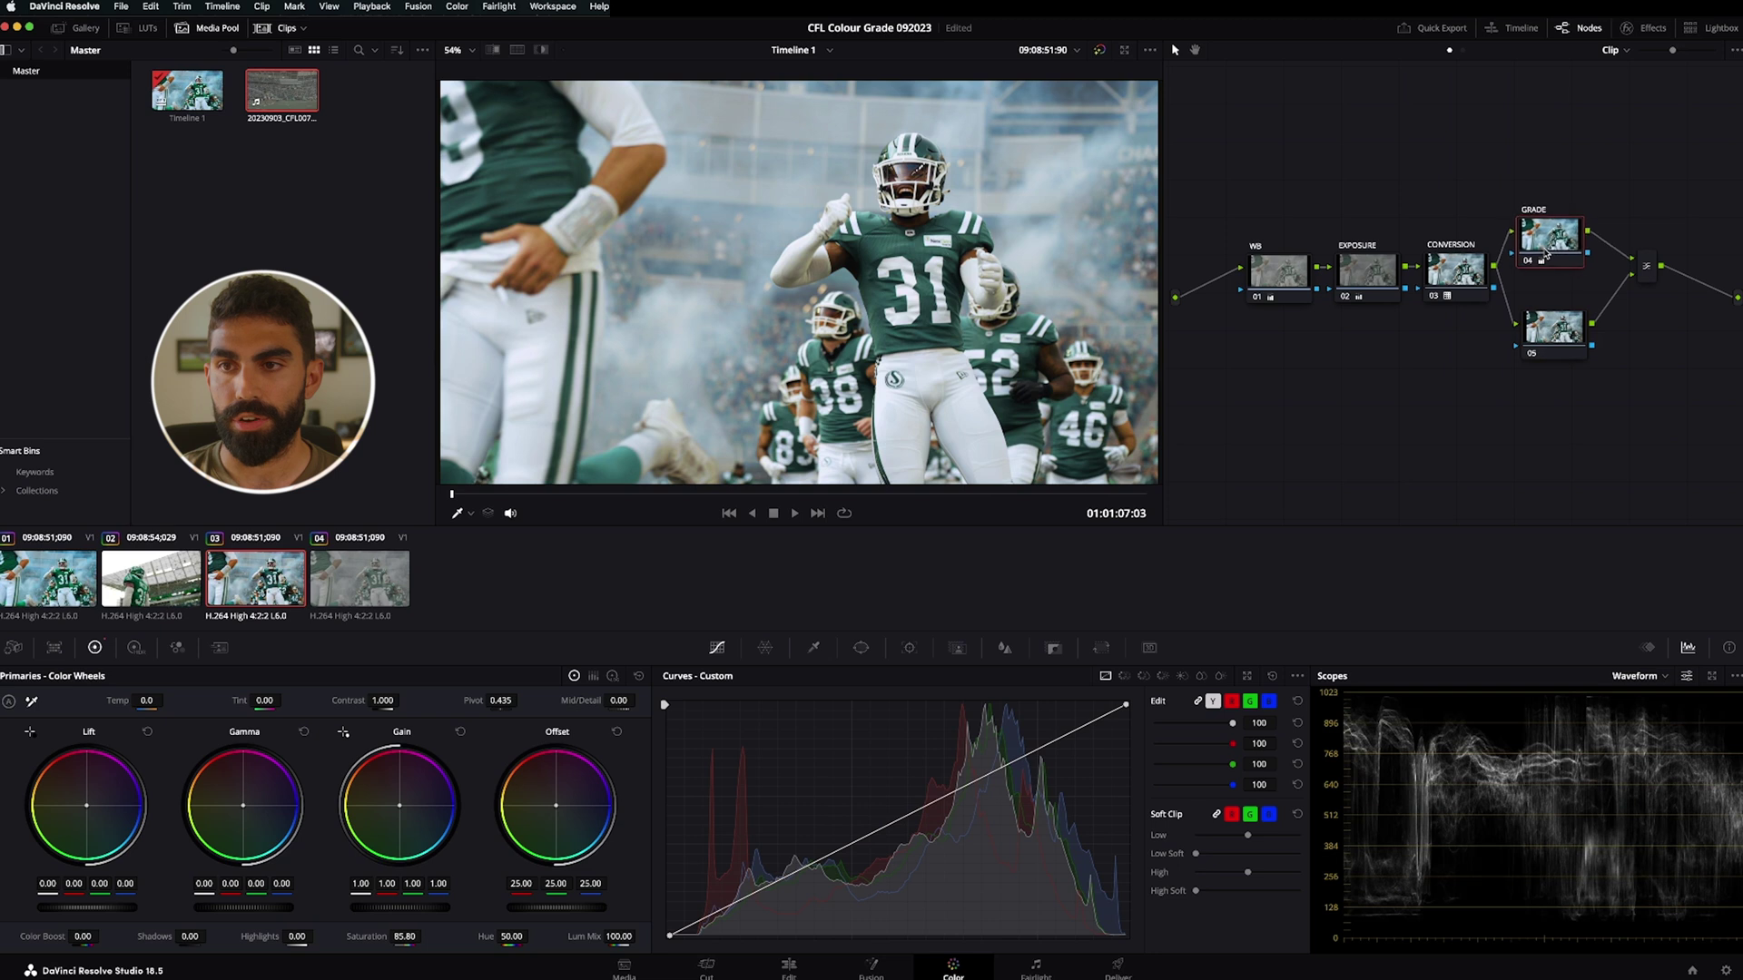
click(1554, 318)
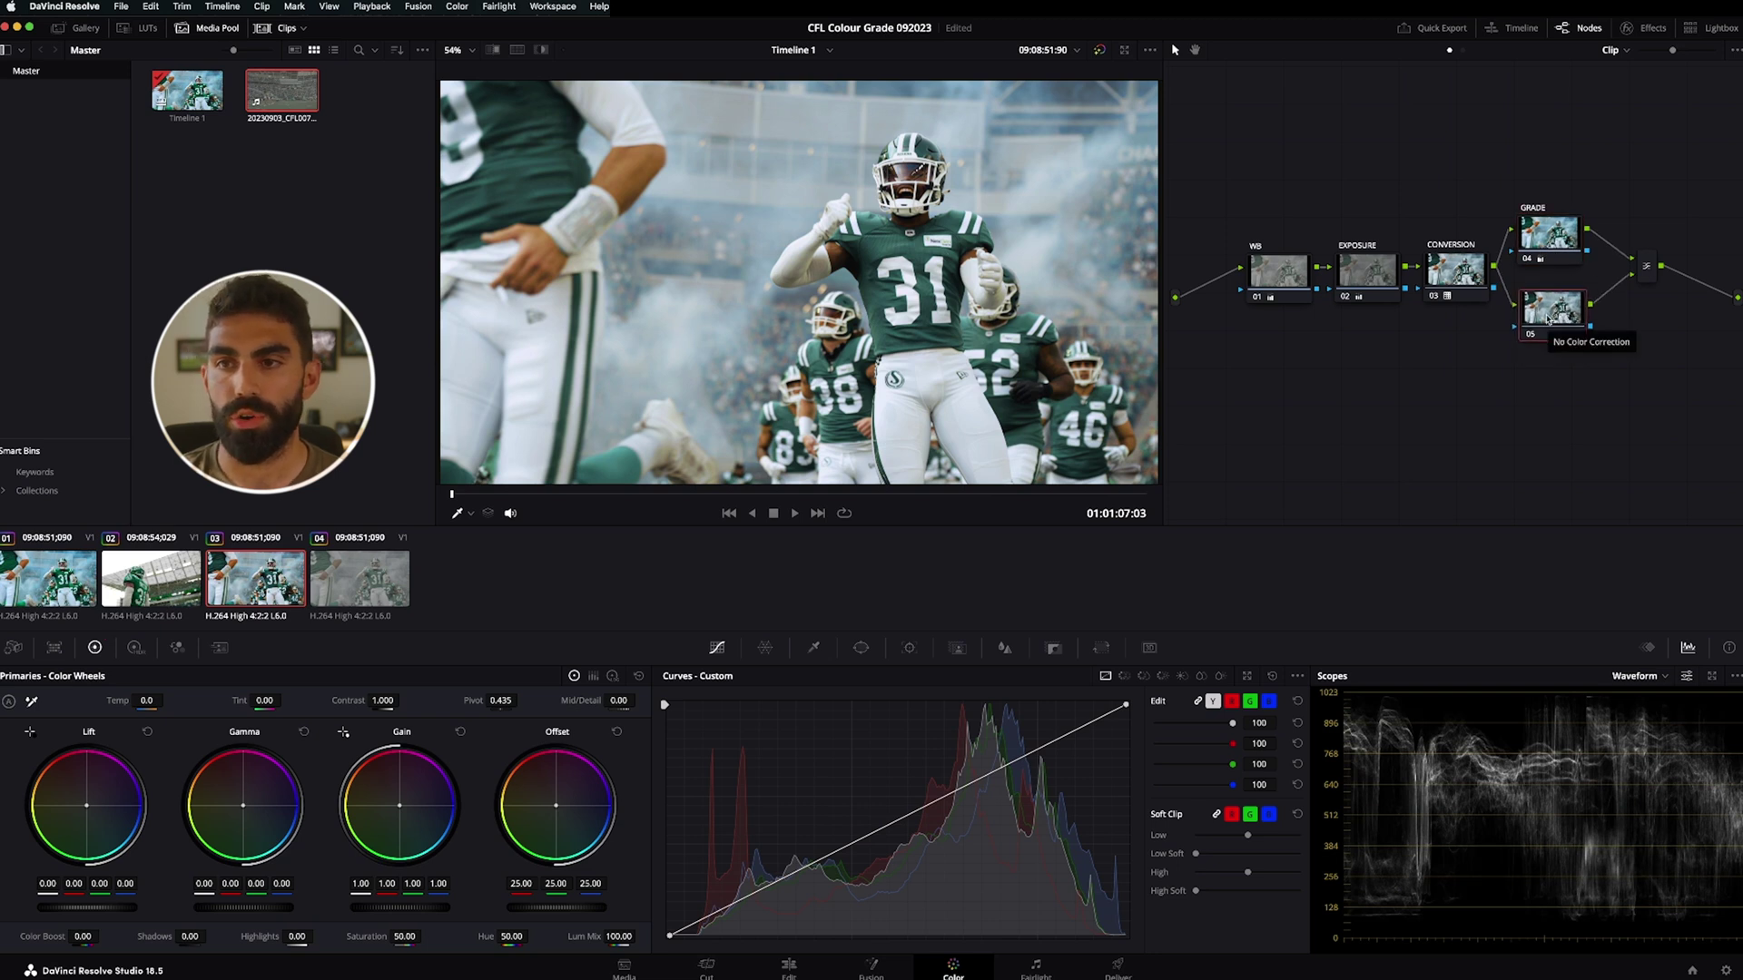
click(1564, 239)
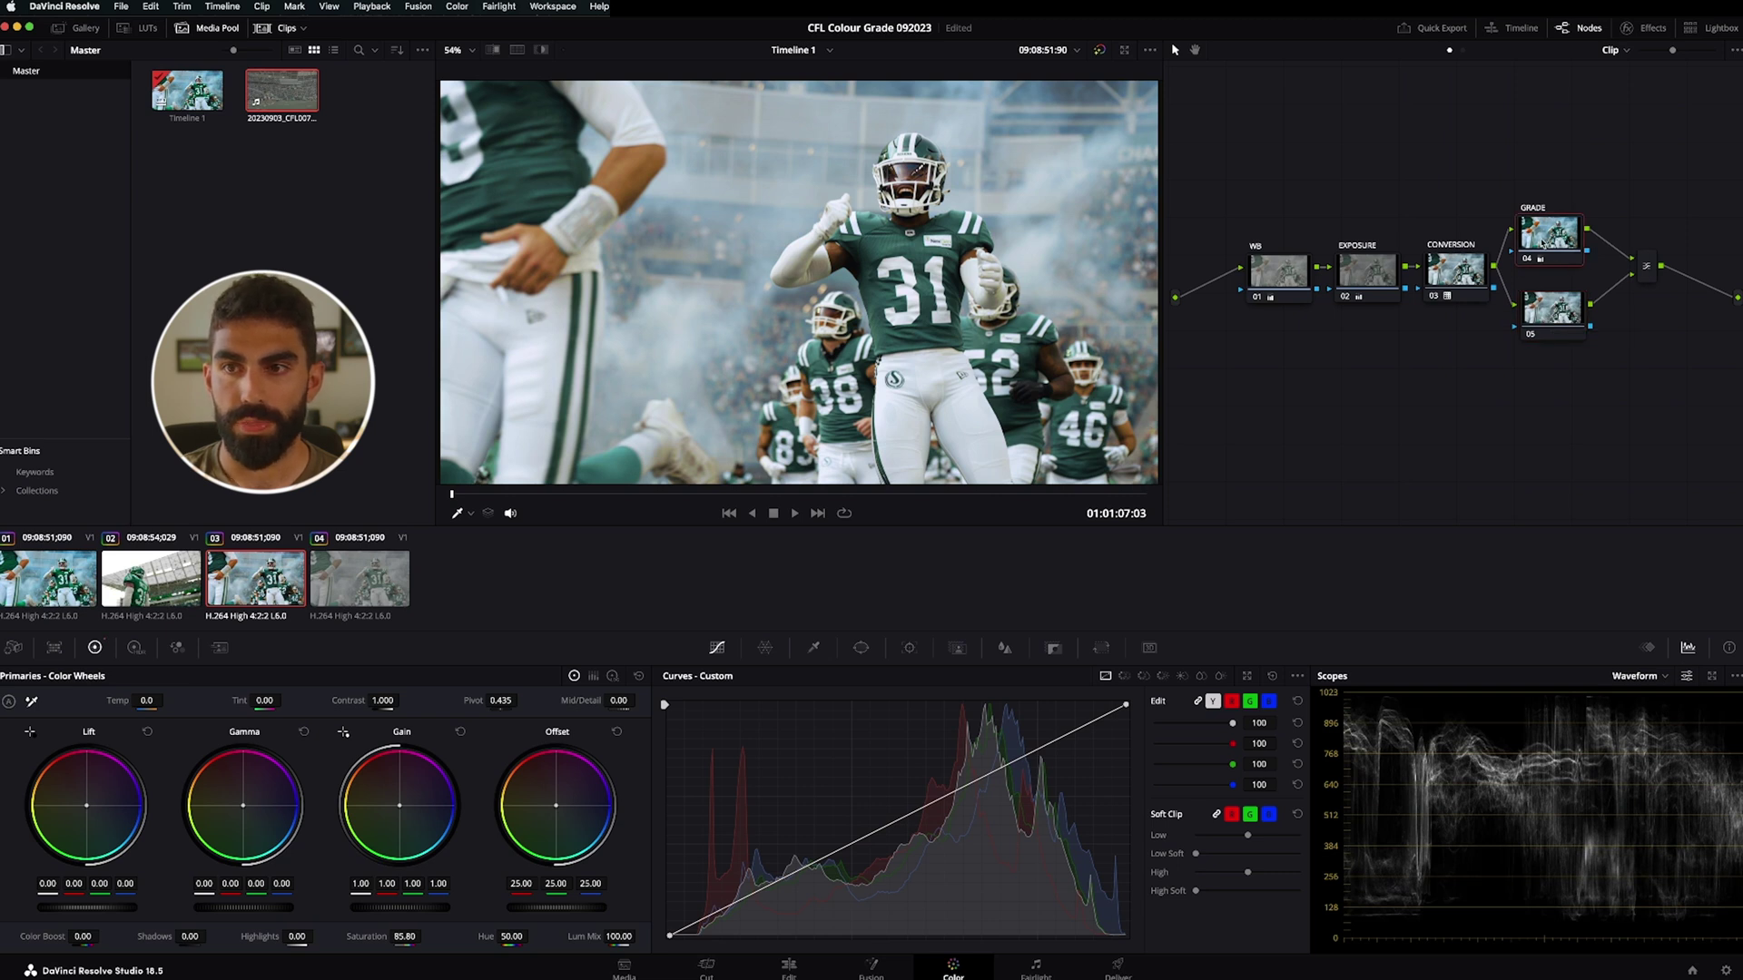
Sample the skin on number 31's arm with the HSL Qualifier on the parallel node and highlight the selection
click(1551, 309)
click(816, 648)
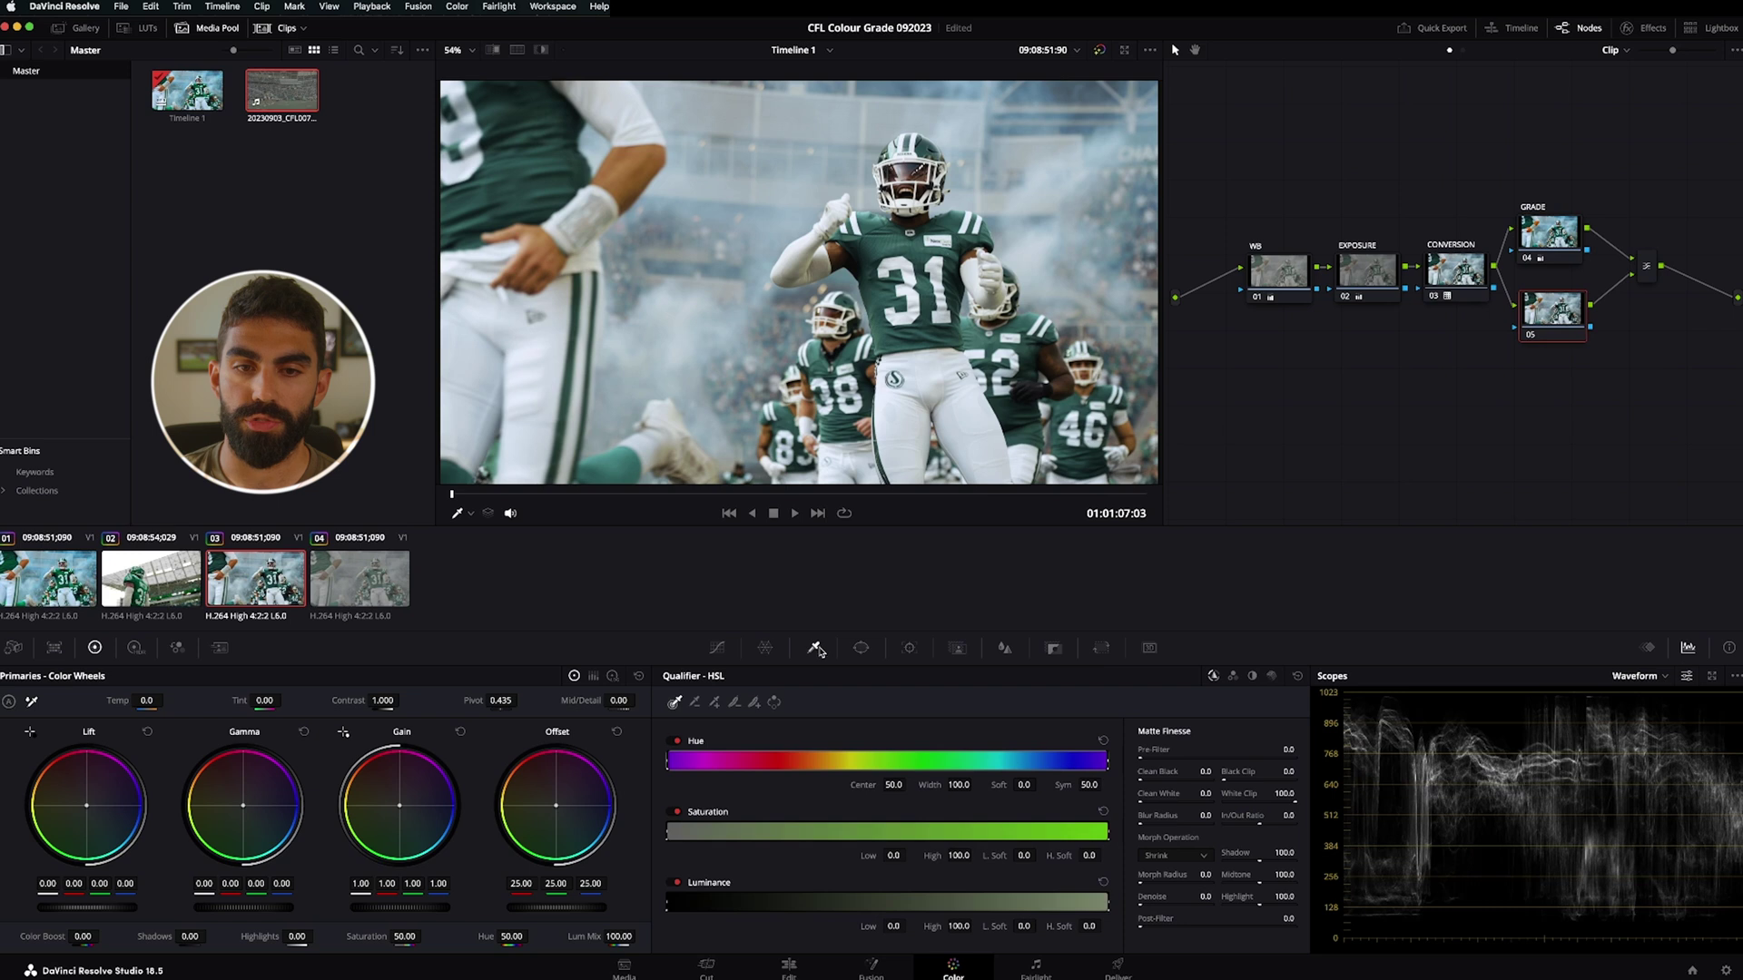
click(841, 247)
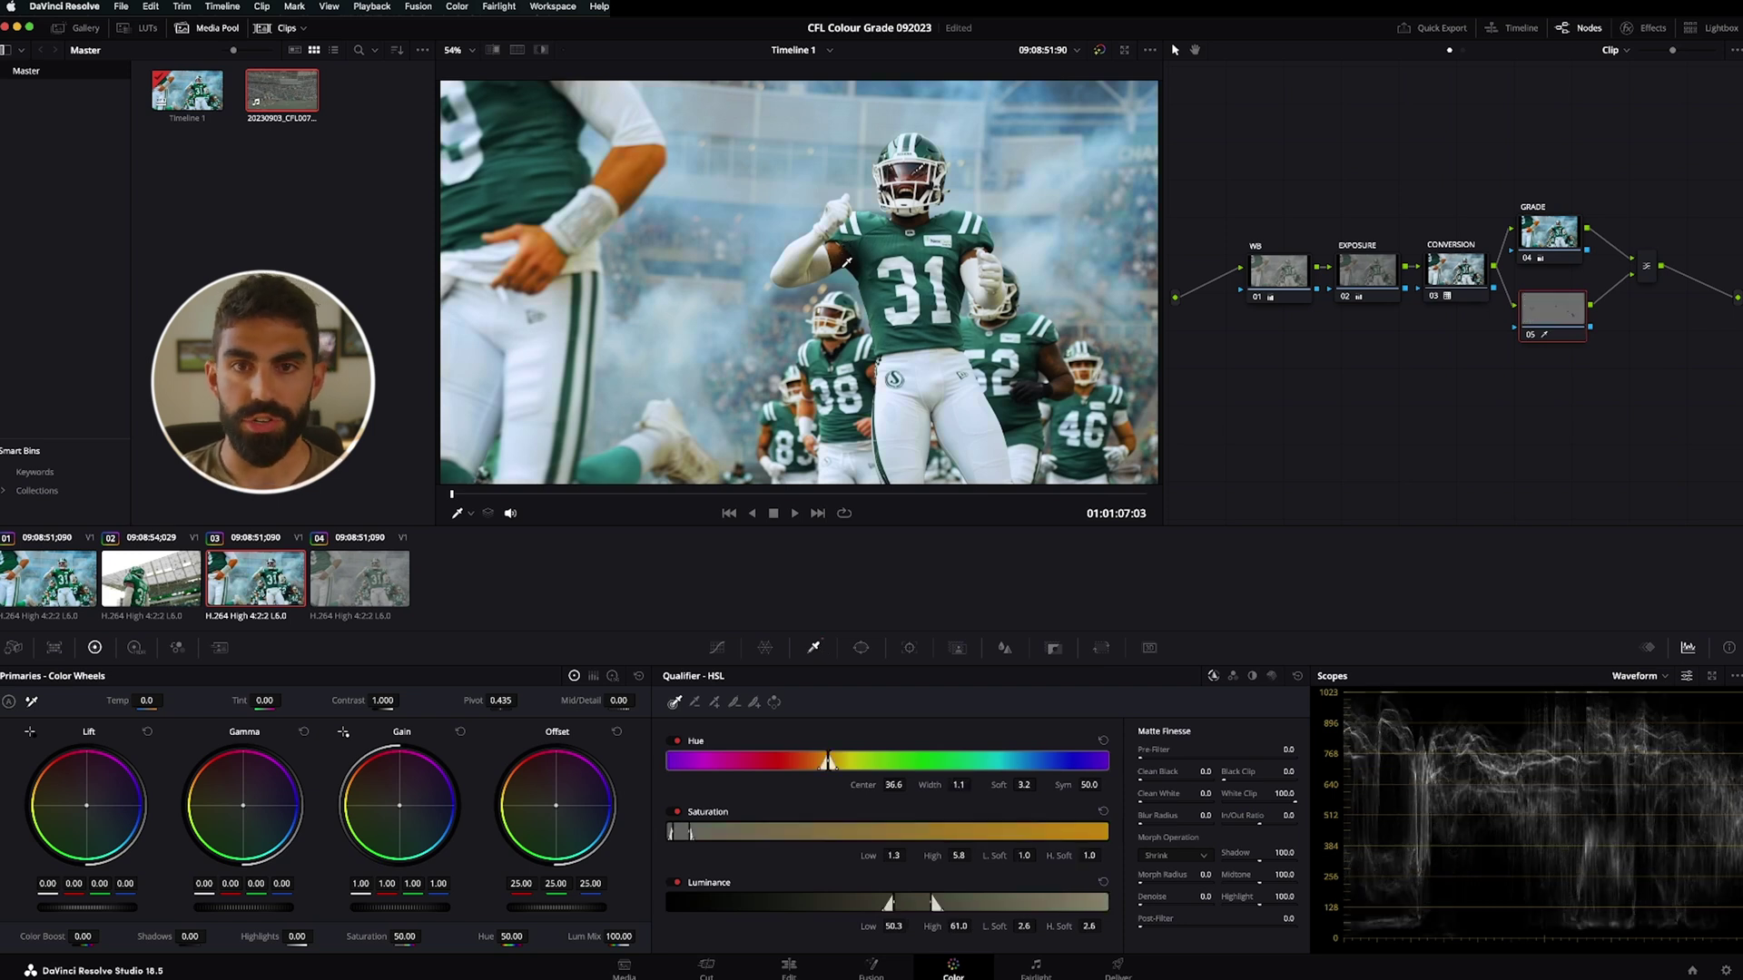
key(shift+h)
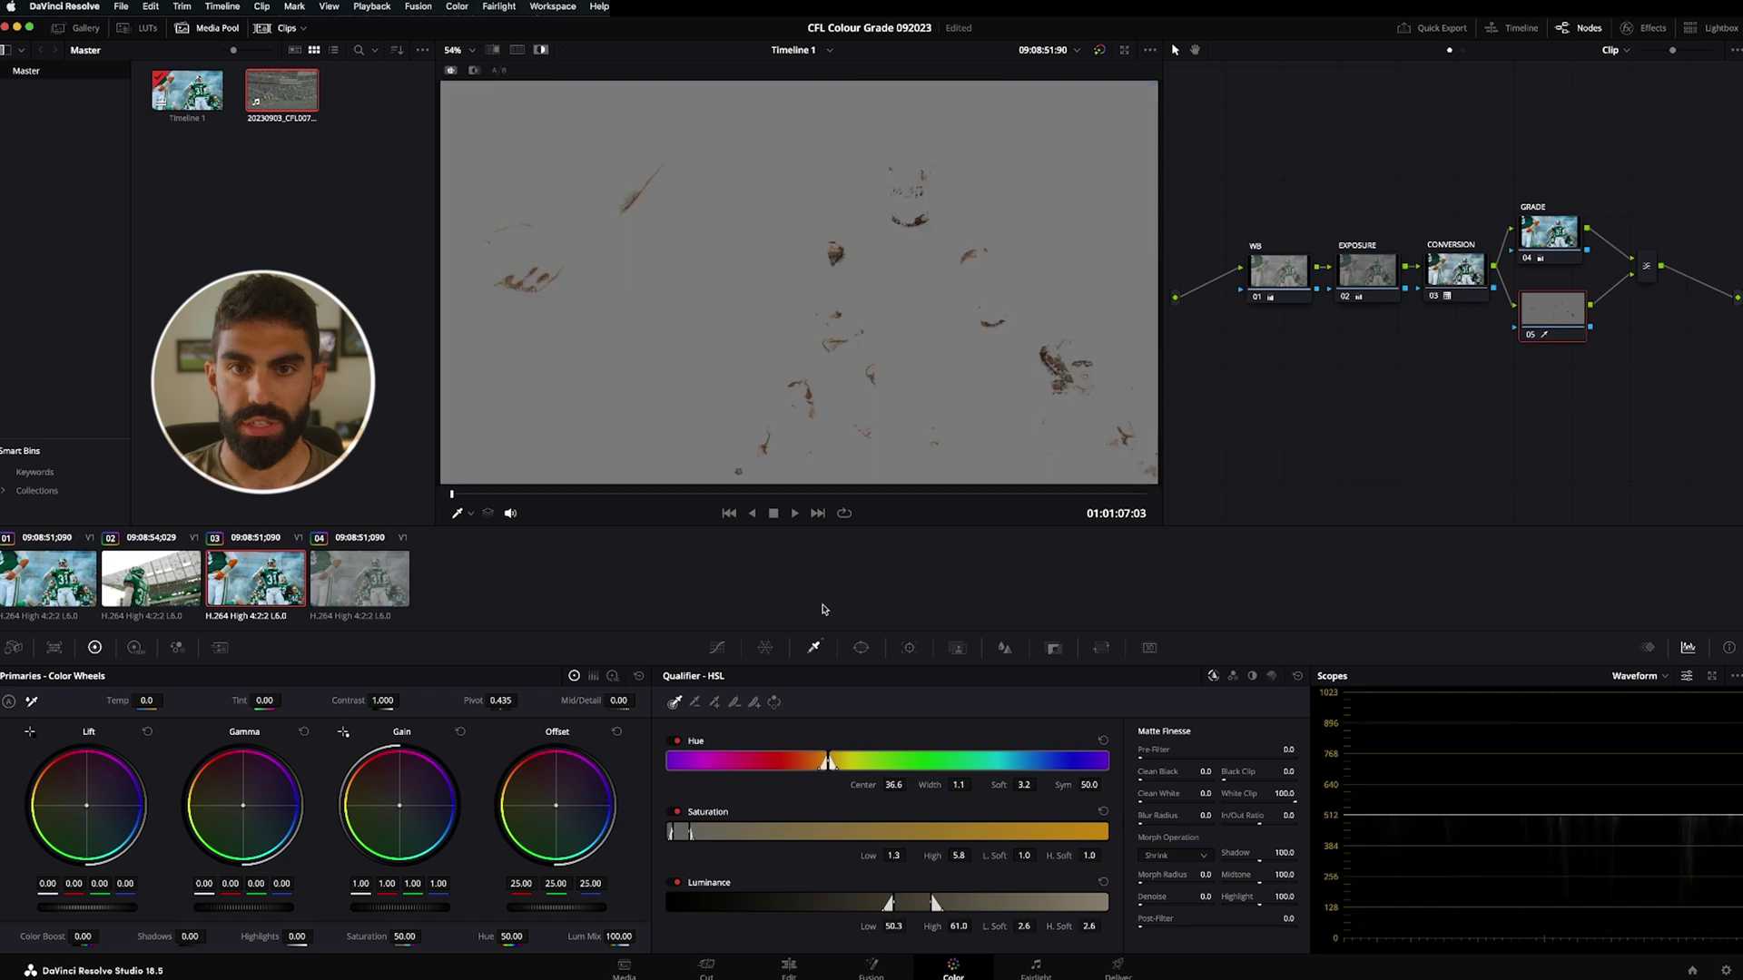
Widen the skin qualifier to hue width 22.1, saturation high 10.9 and a luminance range of 48.1 to 69.4
drag(828, 761, 779, 760)
drag(688, 832, 712, 833)
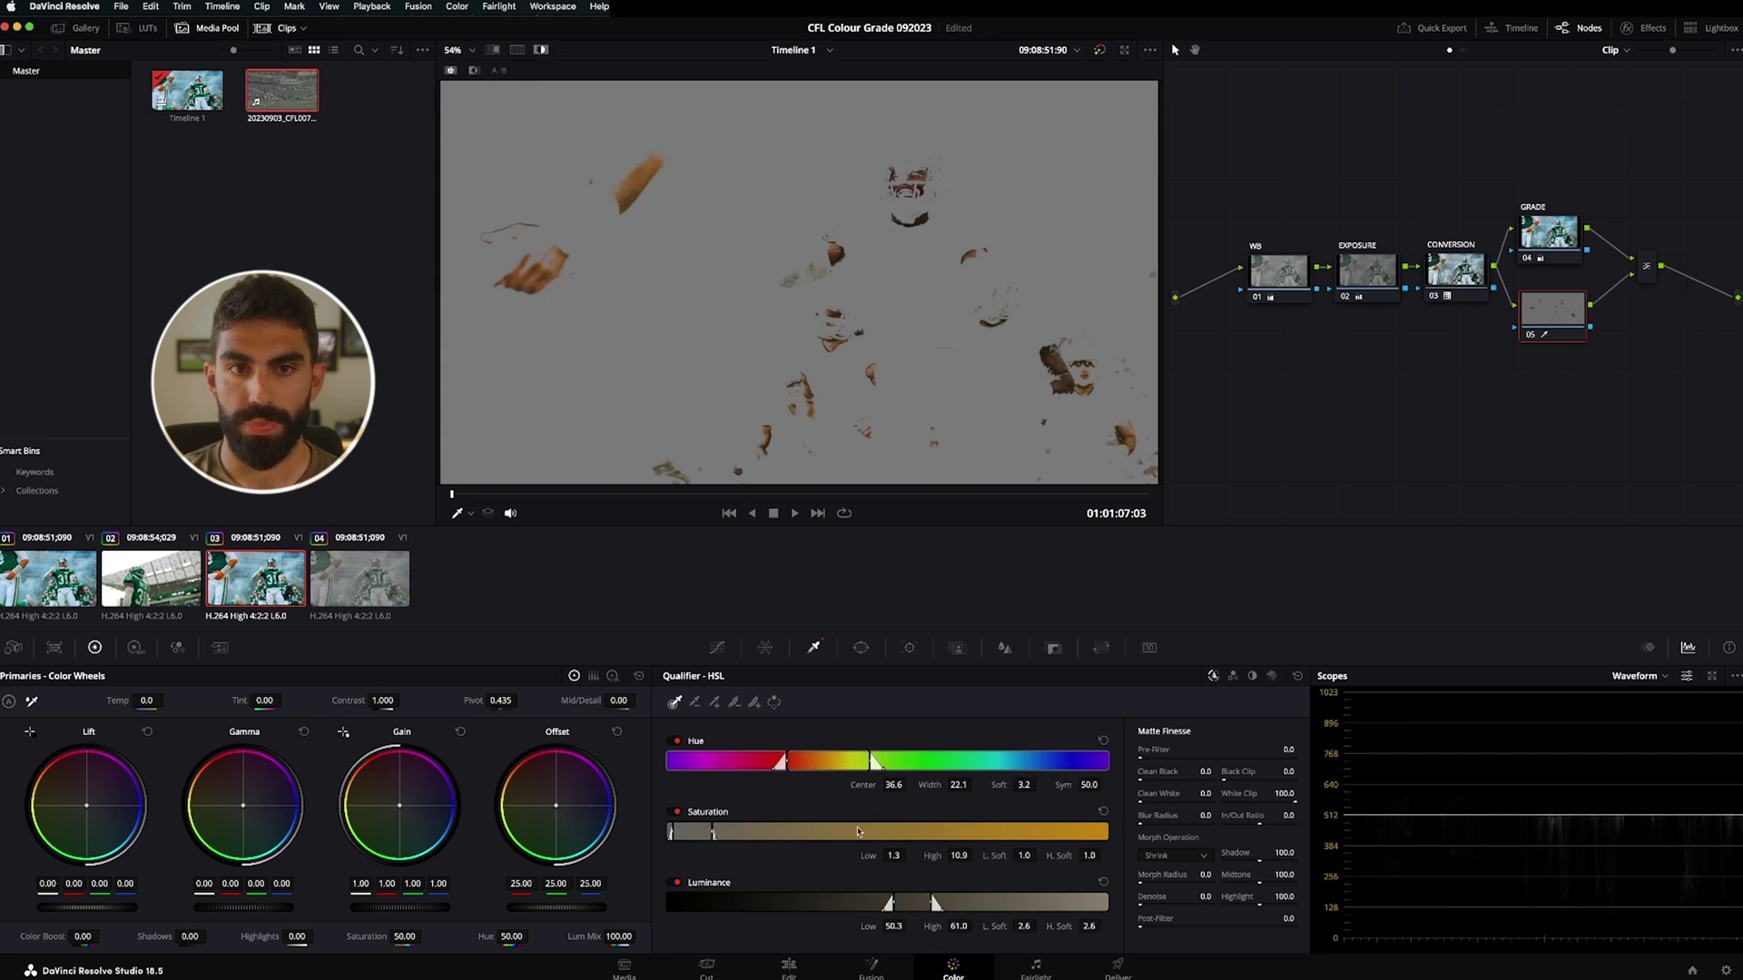
key(shift+h)
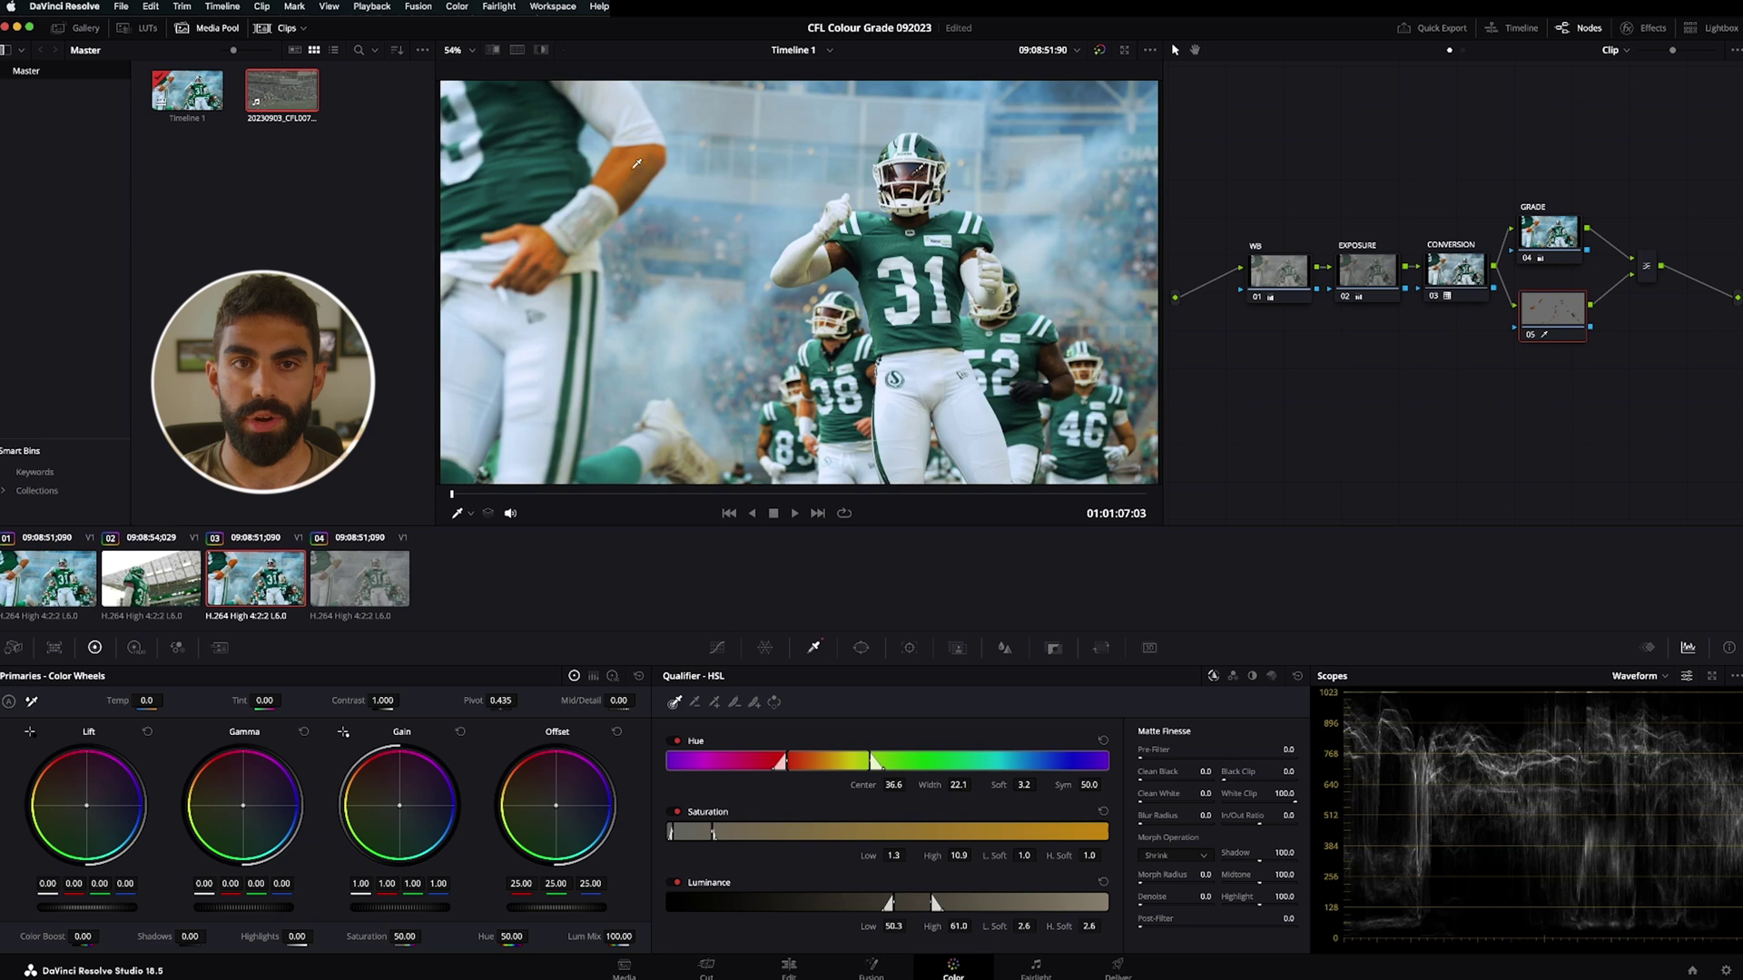
key(shift+h)
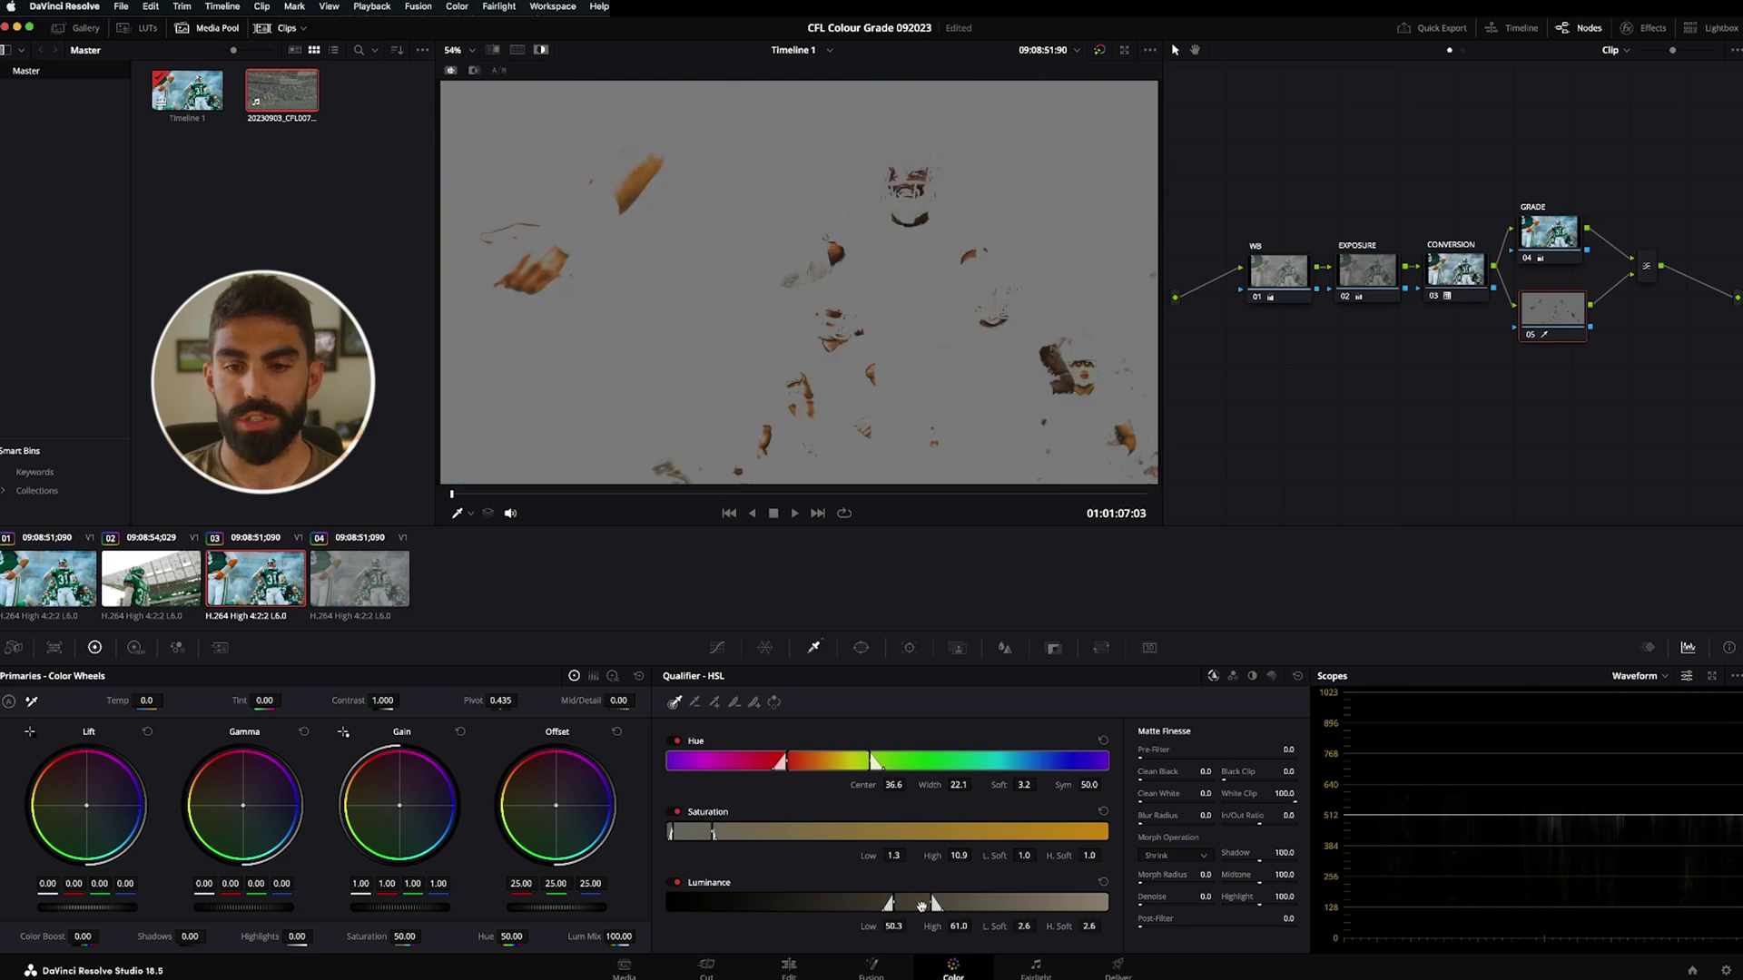
mouse_move(936, 902)
mouse_down()
mouse_move(962, 900)
mouse_move(947, 903)
mouse_up()
drag(950, 902, 882, 903)
Label the parallel skin-selection node SKIN
right_click(1536, 319)
click(1579, 355)
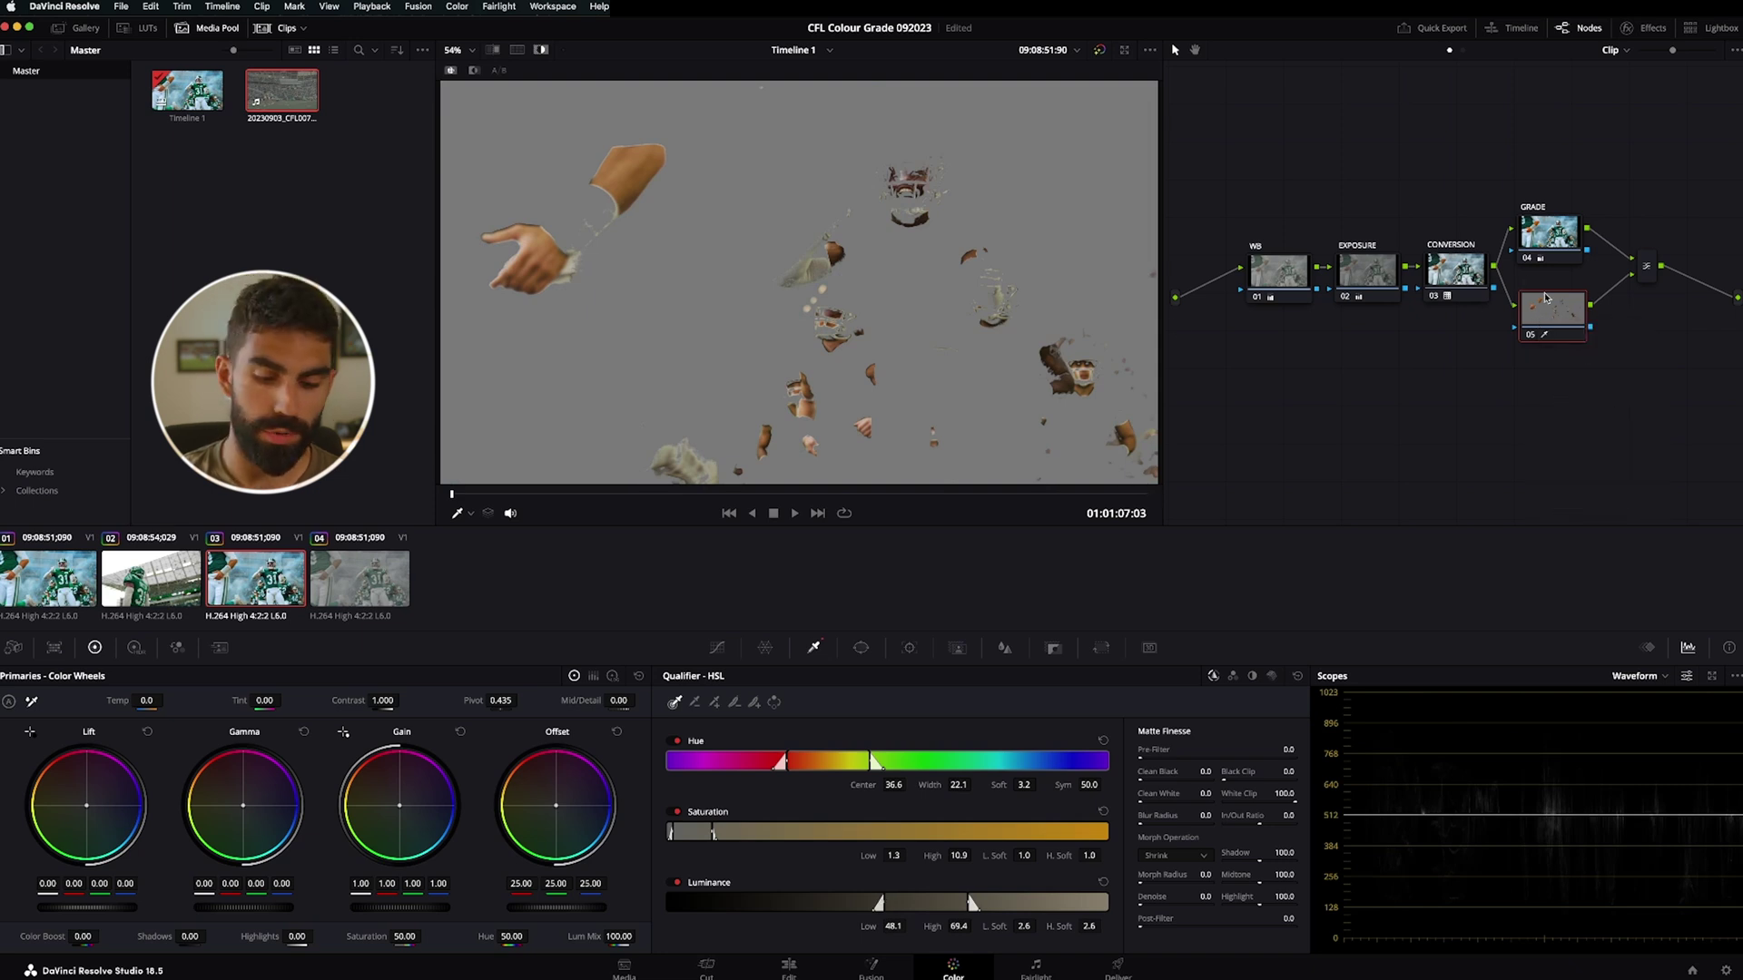
text(SKIN)
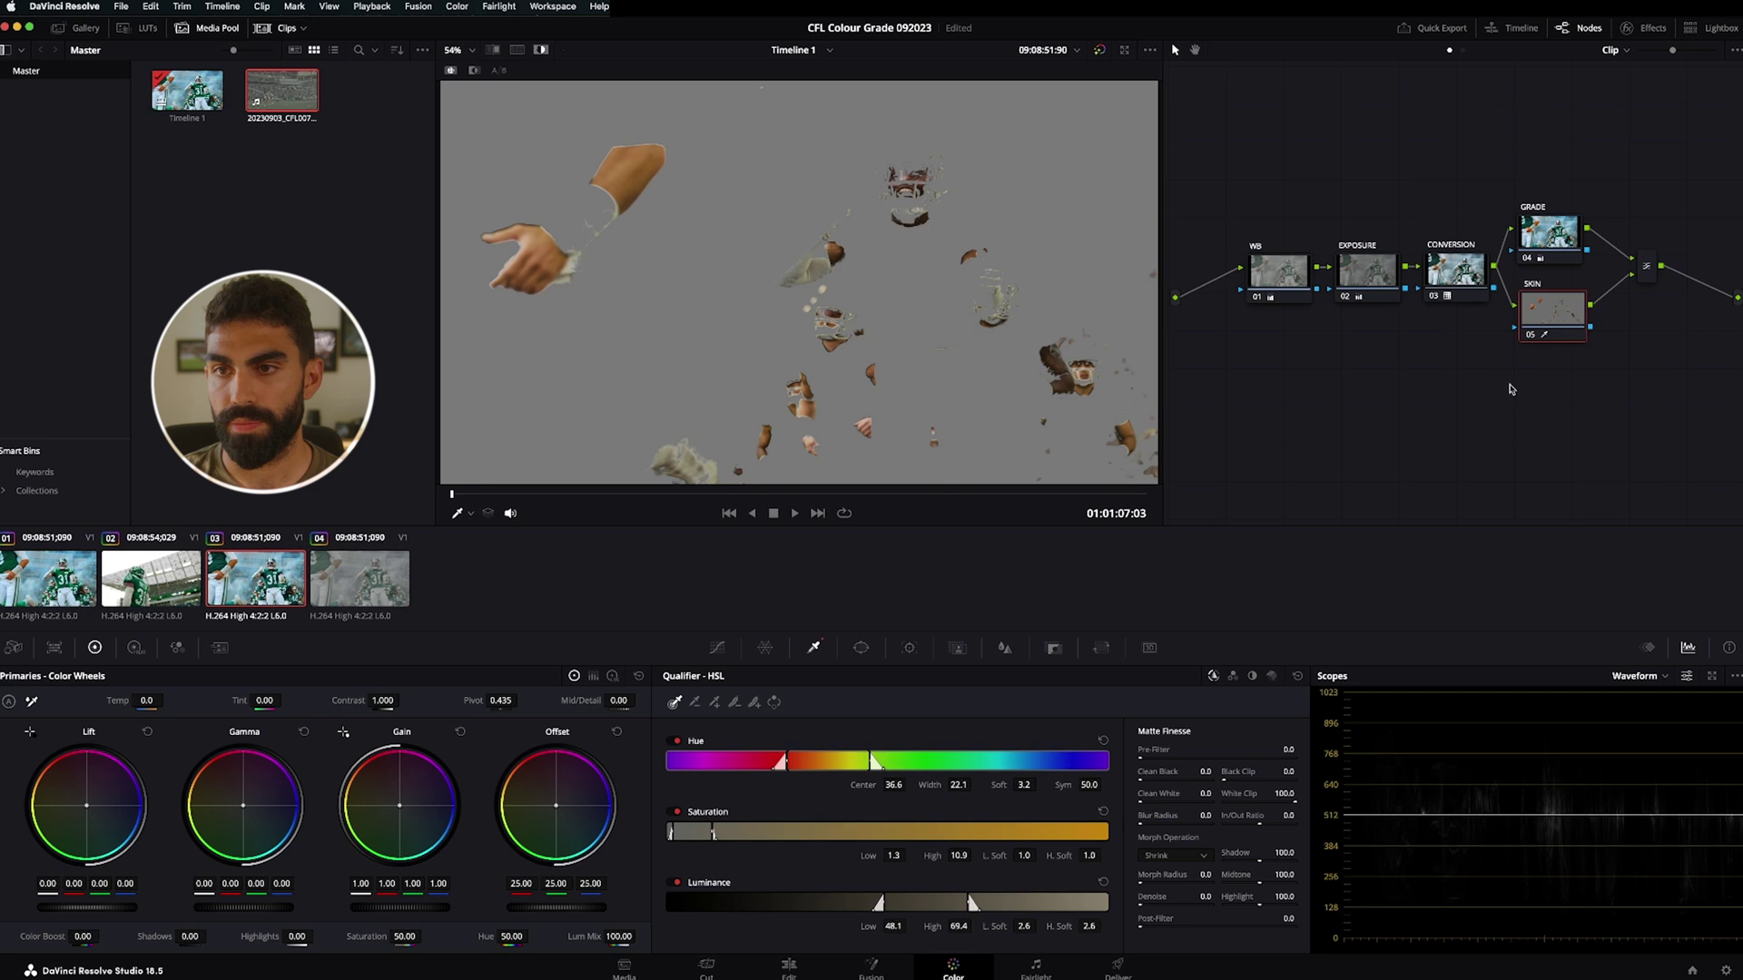
Turn off the selection highlight and raise the GRADE node's Saturation to 100
click(1554, 246)
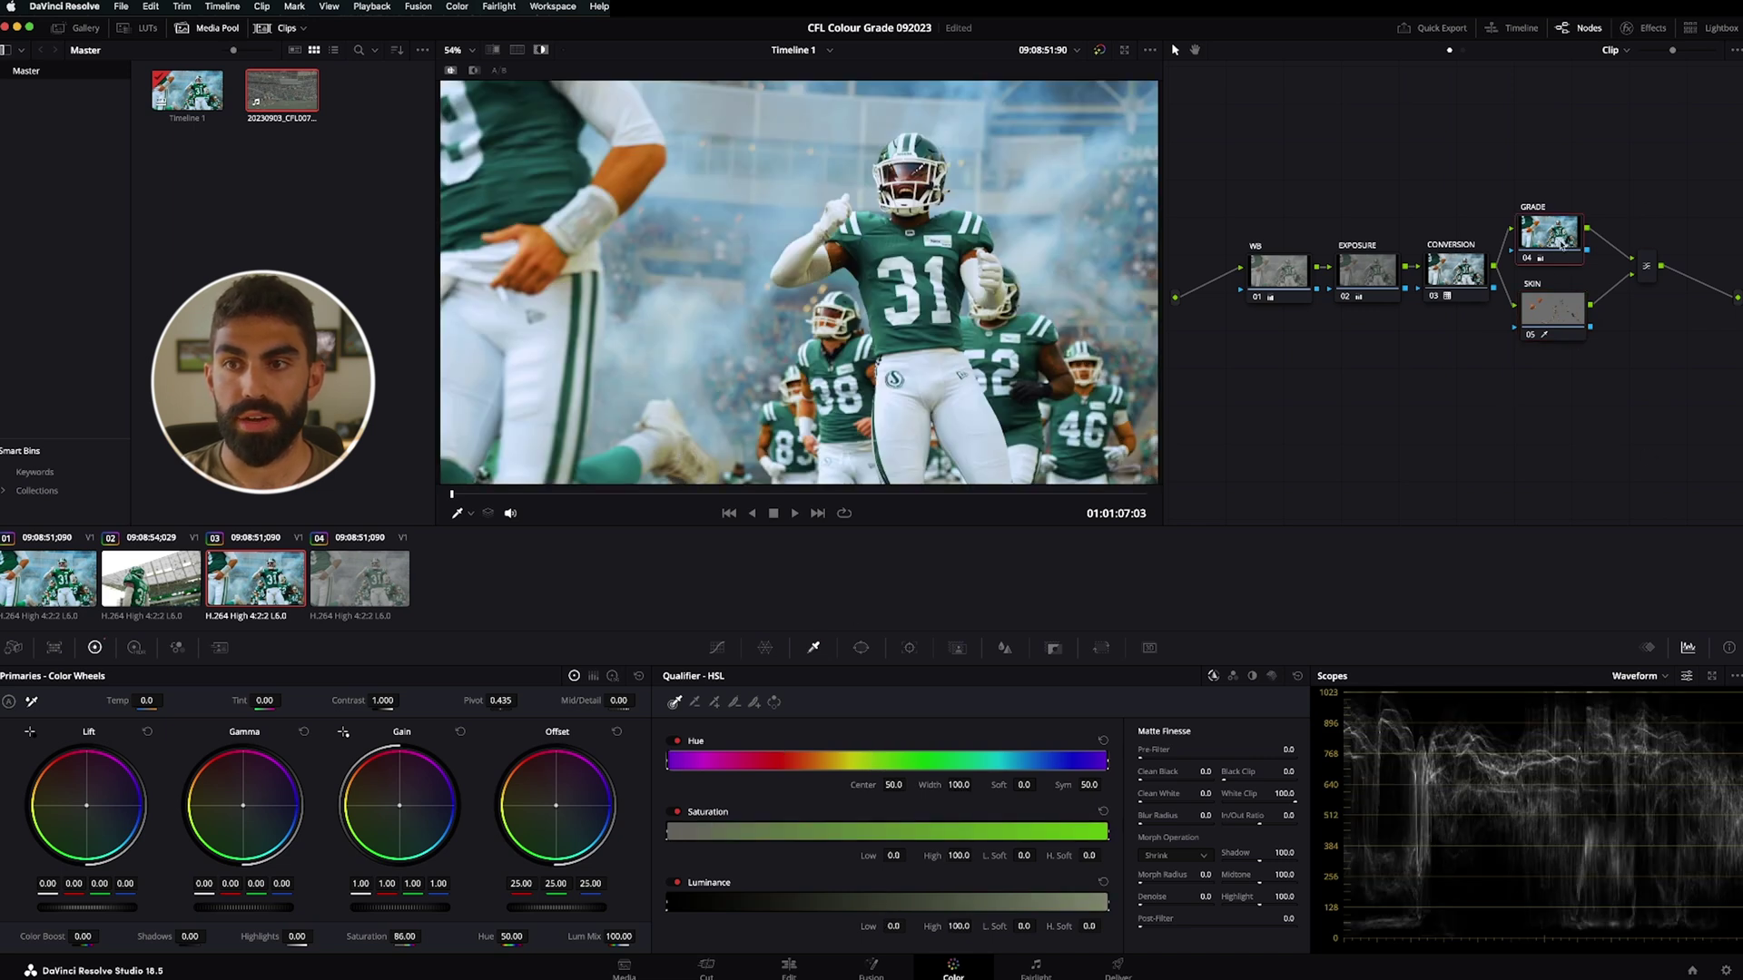
click(1548, 313)
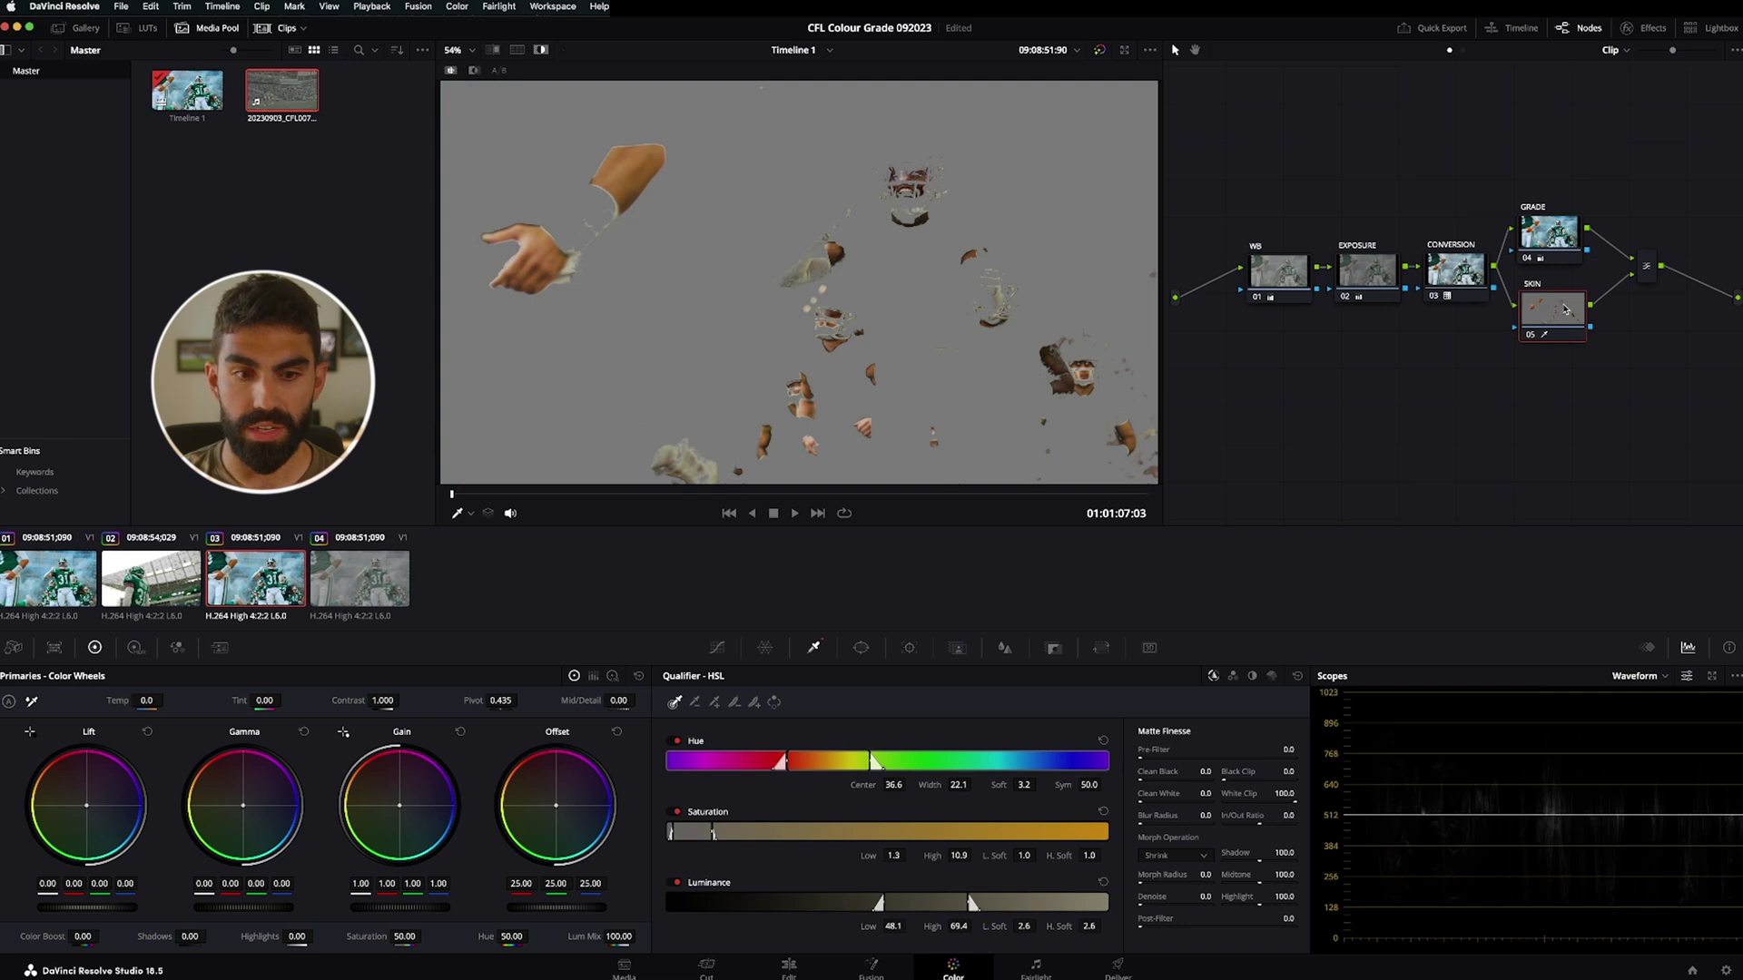
key(shift+h)
click(1549, 234)
scroll(425, 936, up, 5)
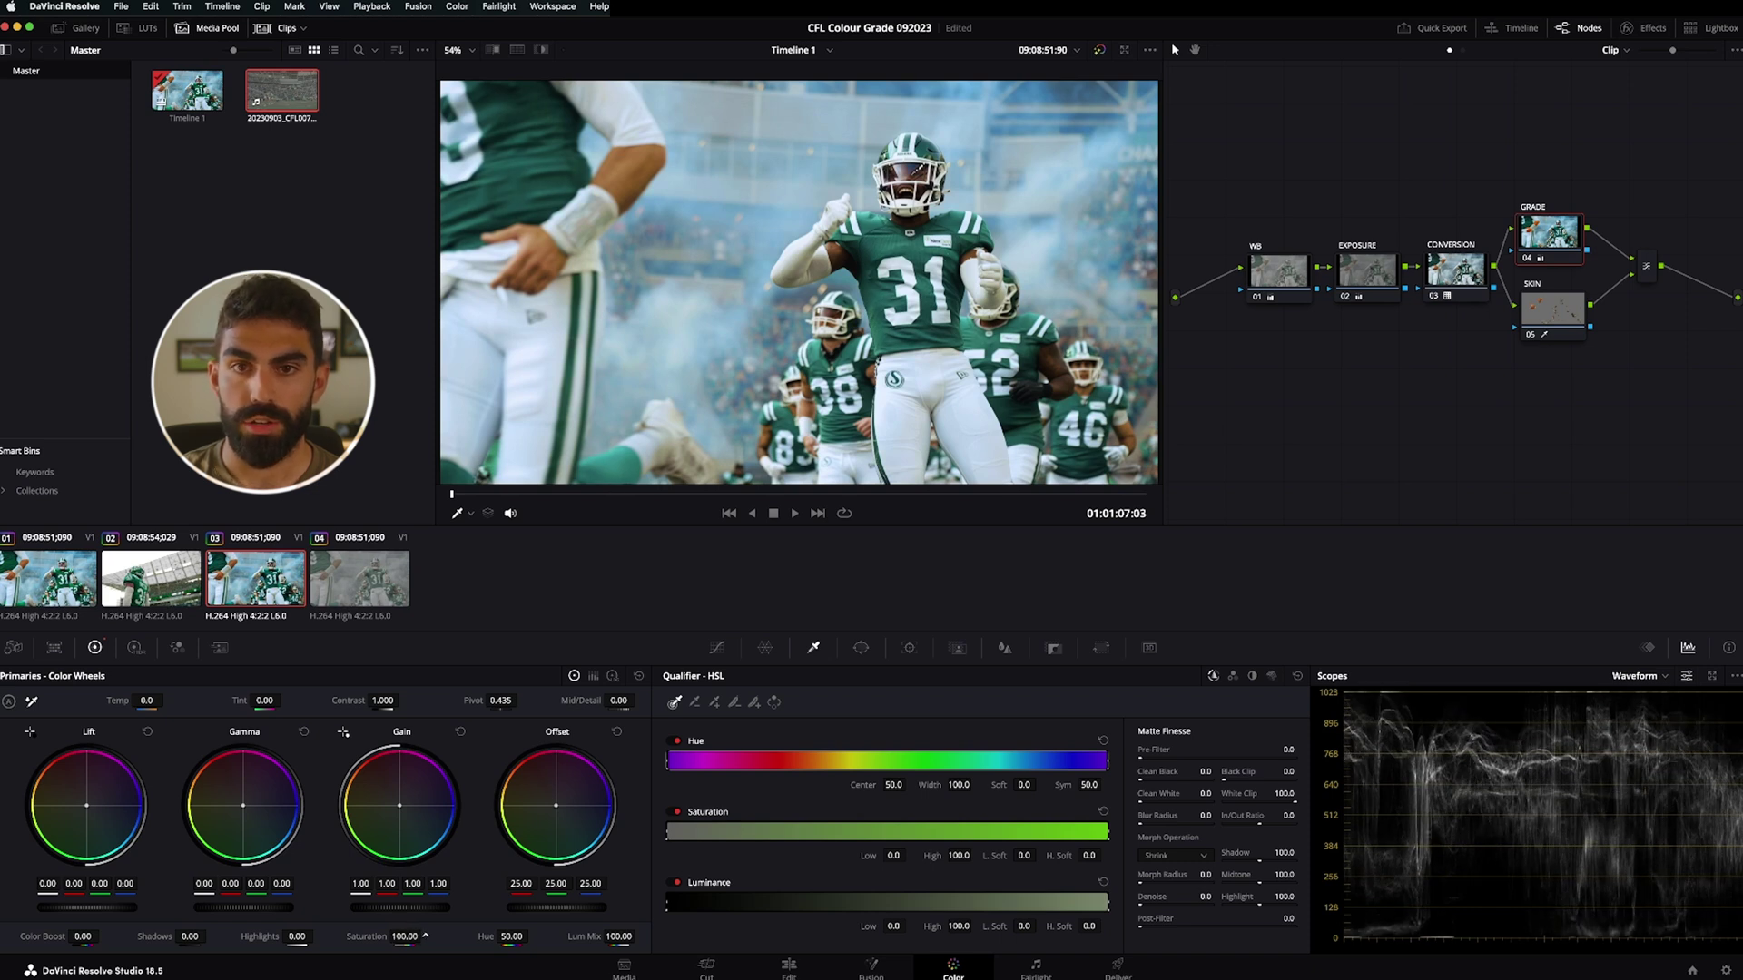
Set the SKIN node's Saturation to 55.20 and realign the SKIN and GRADE nodes
click(1566, 310)
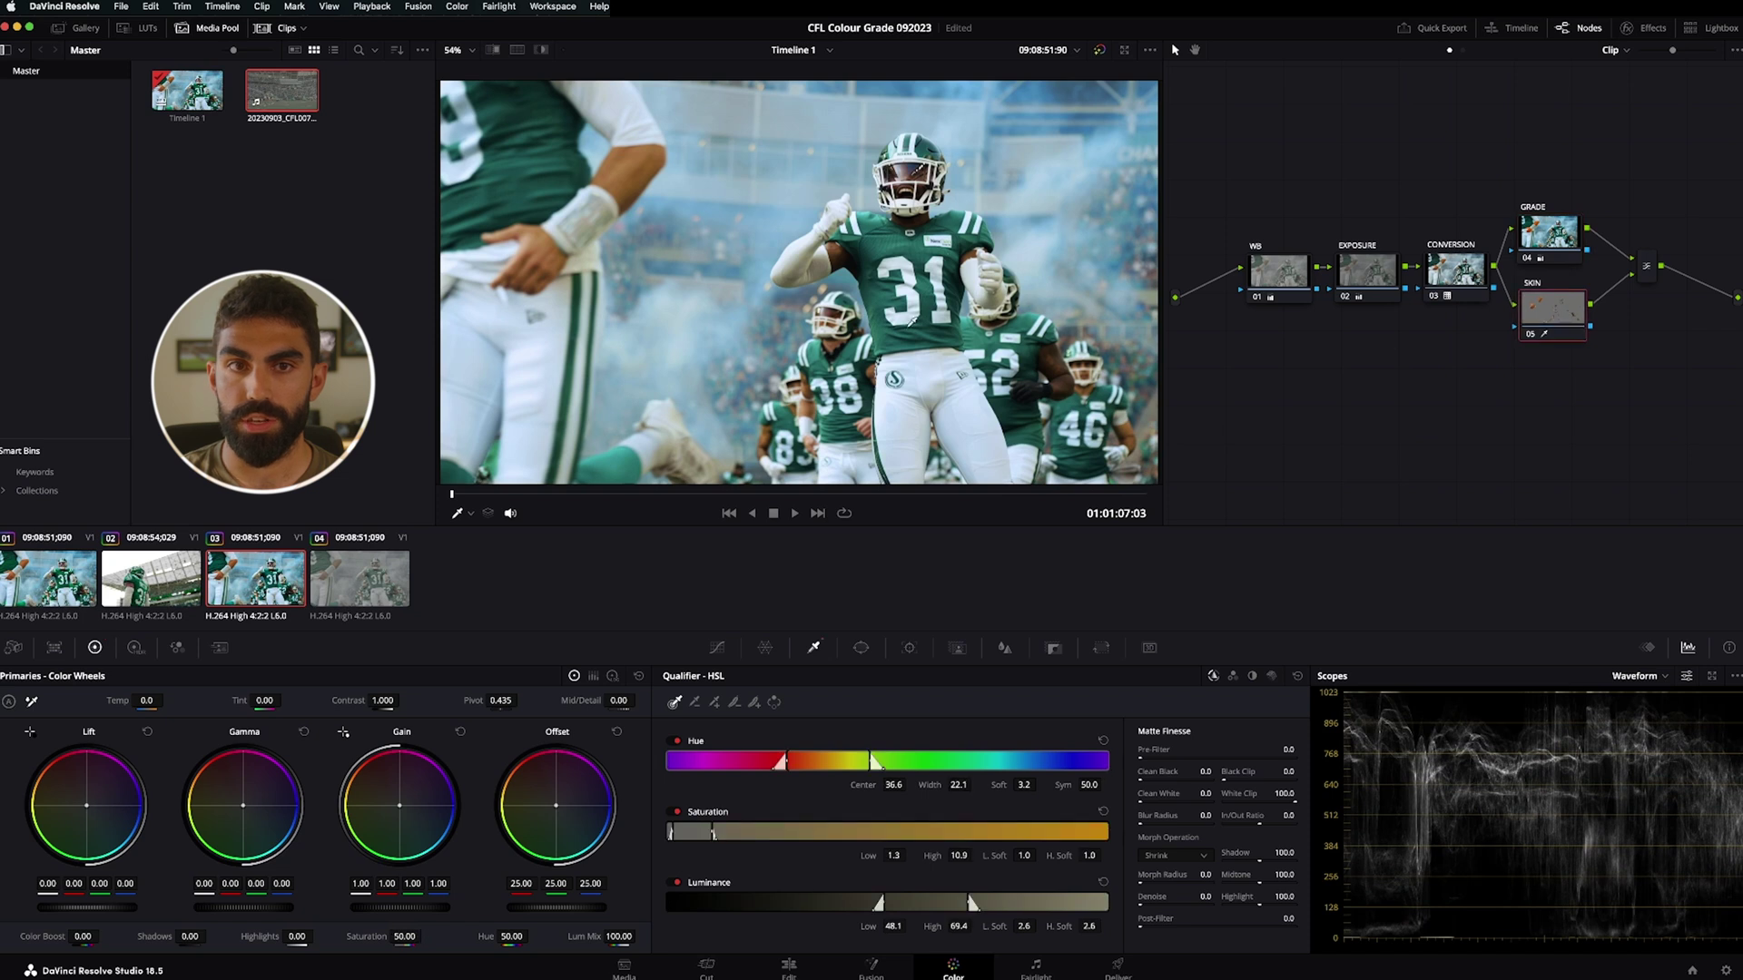
drag(409, 939, 425, 935)
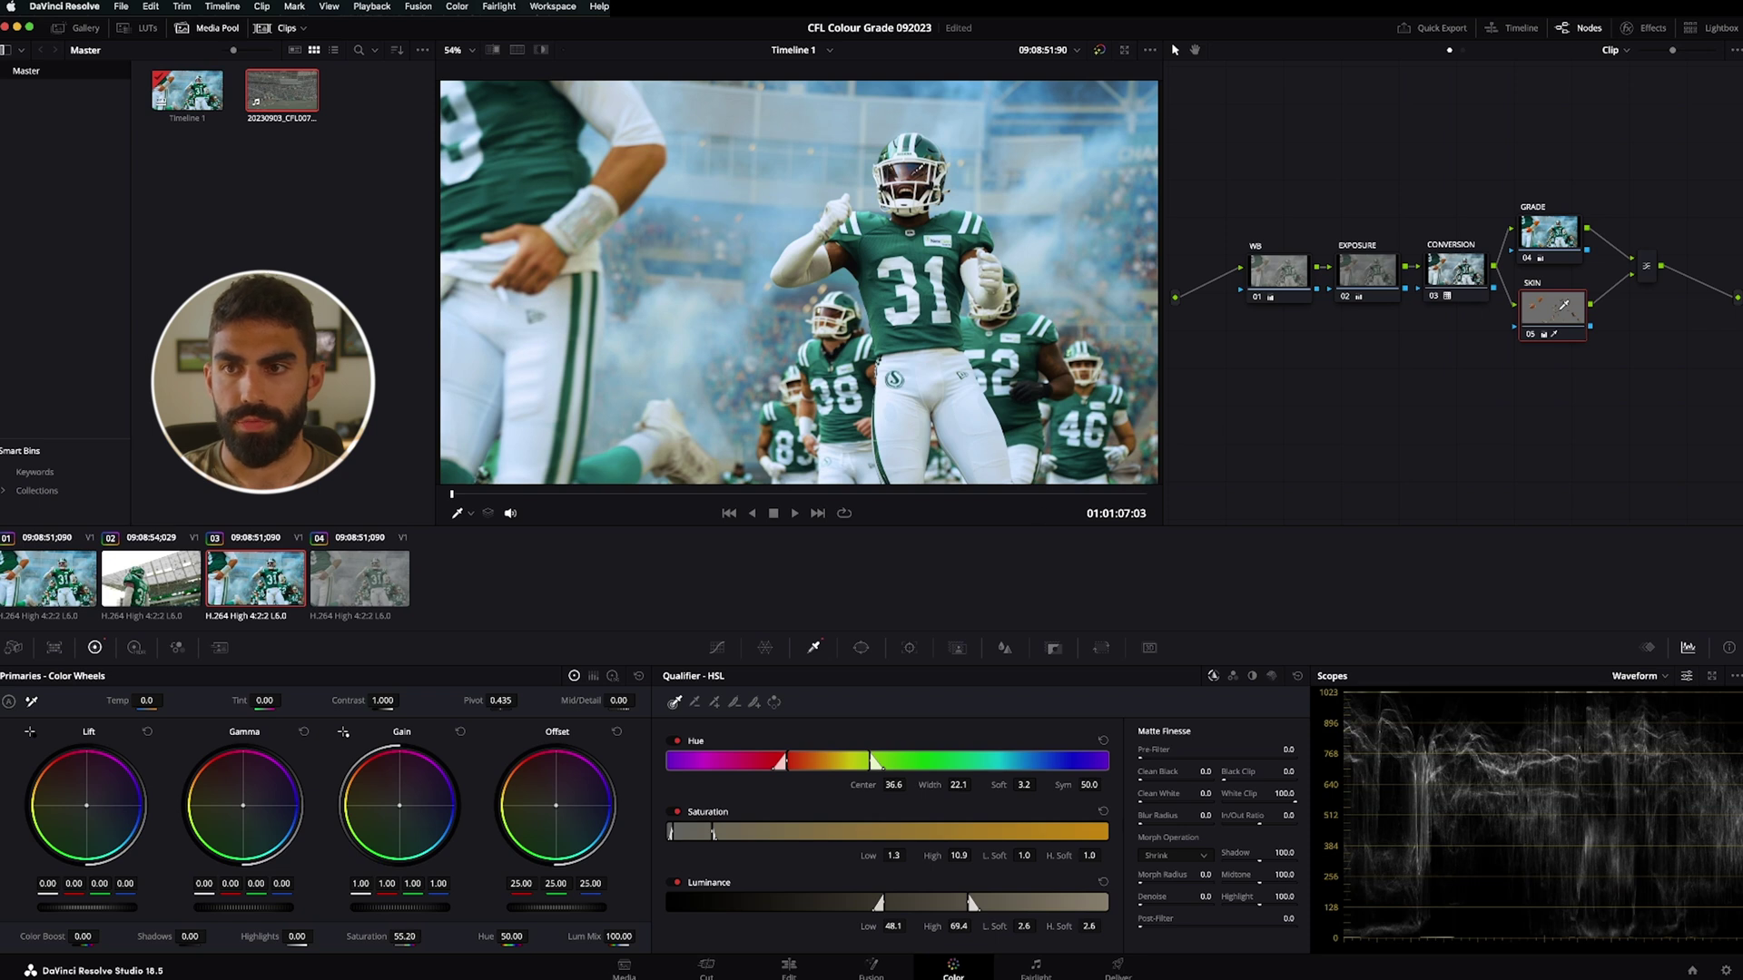
drag(1563, 304, 1556, 308)
drag(1565, 216, 1556, 218)
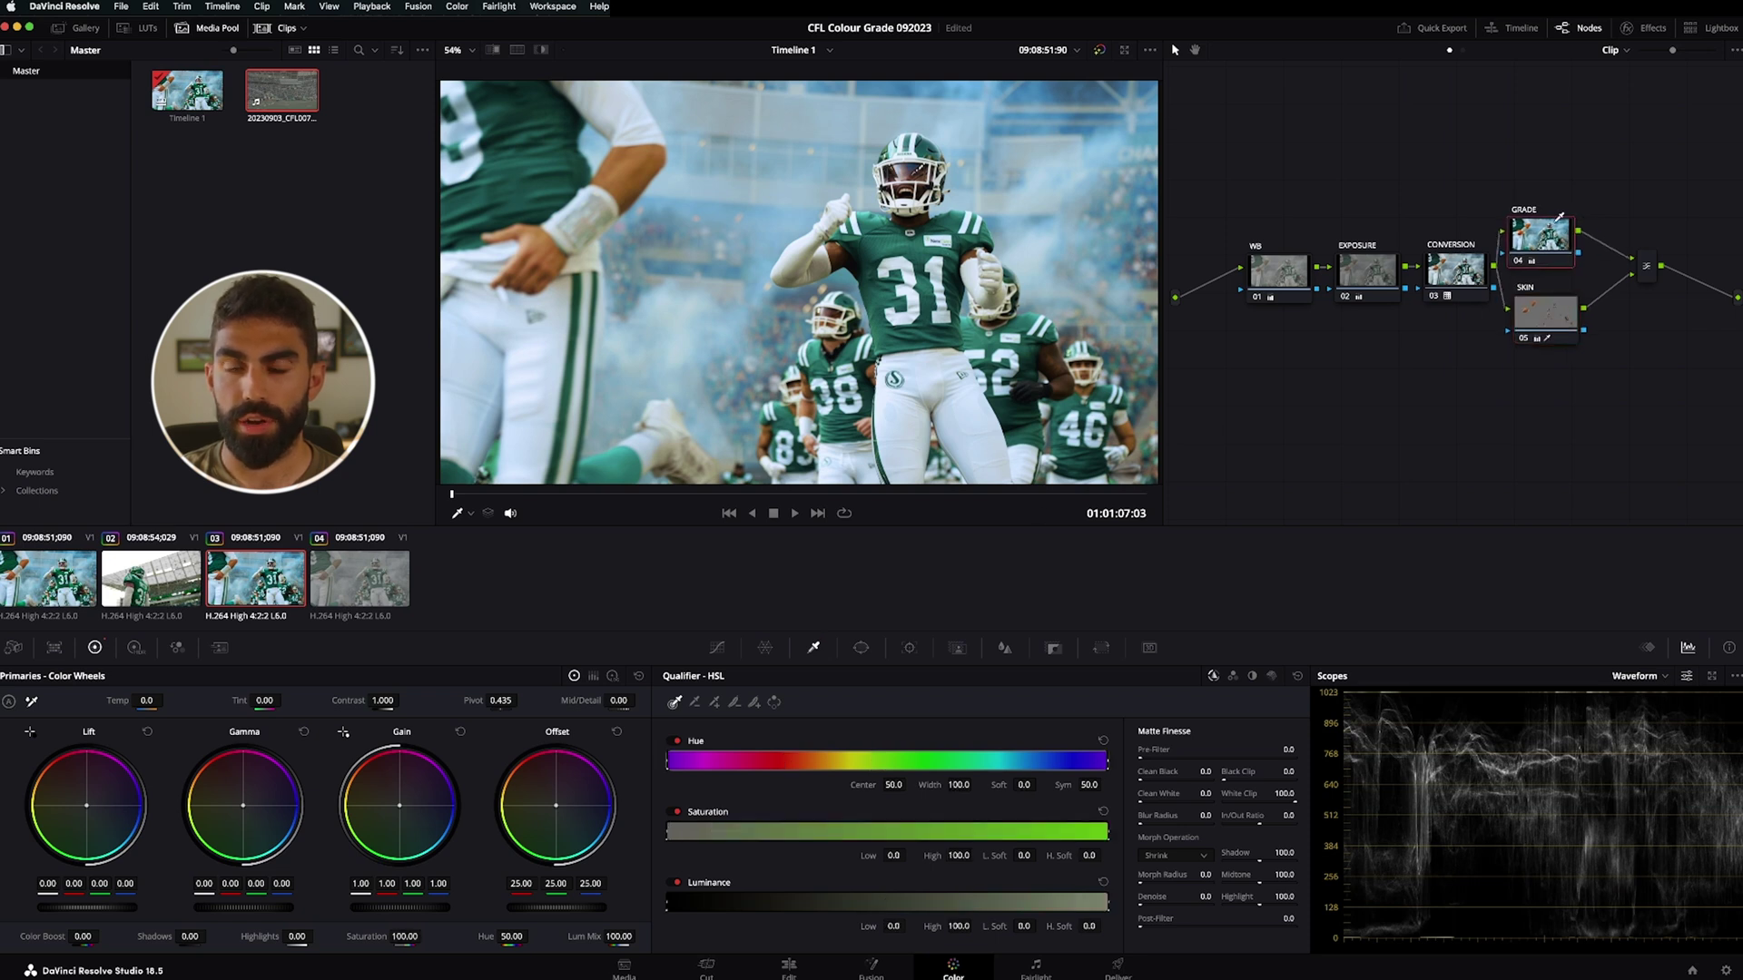
Scrub through the clip to review the grade on different frames, stopping at 01:01:07:17
drag(594, 496, 698, 496)
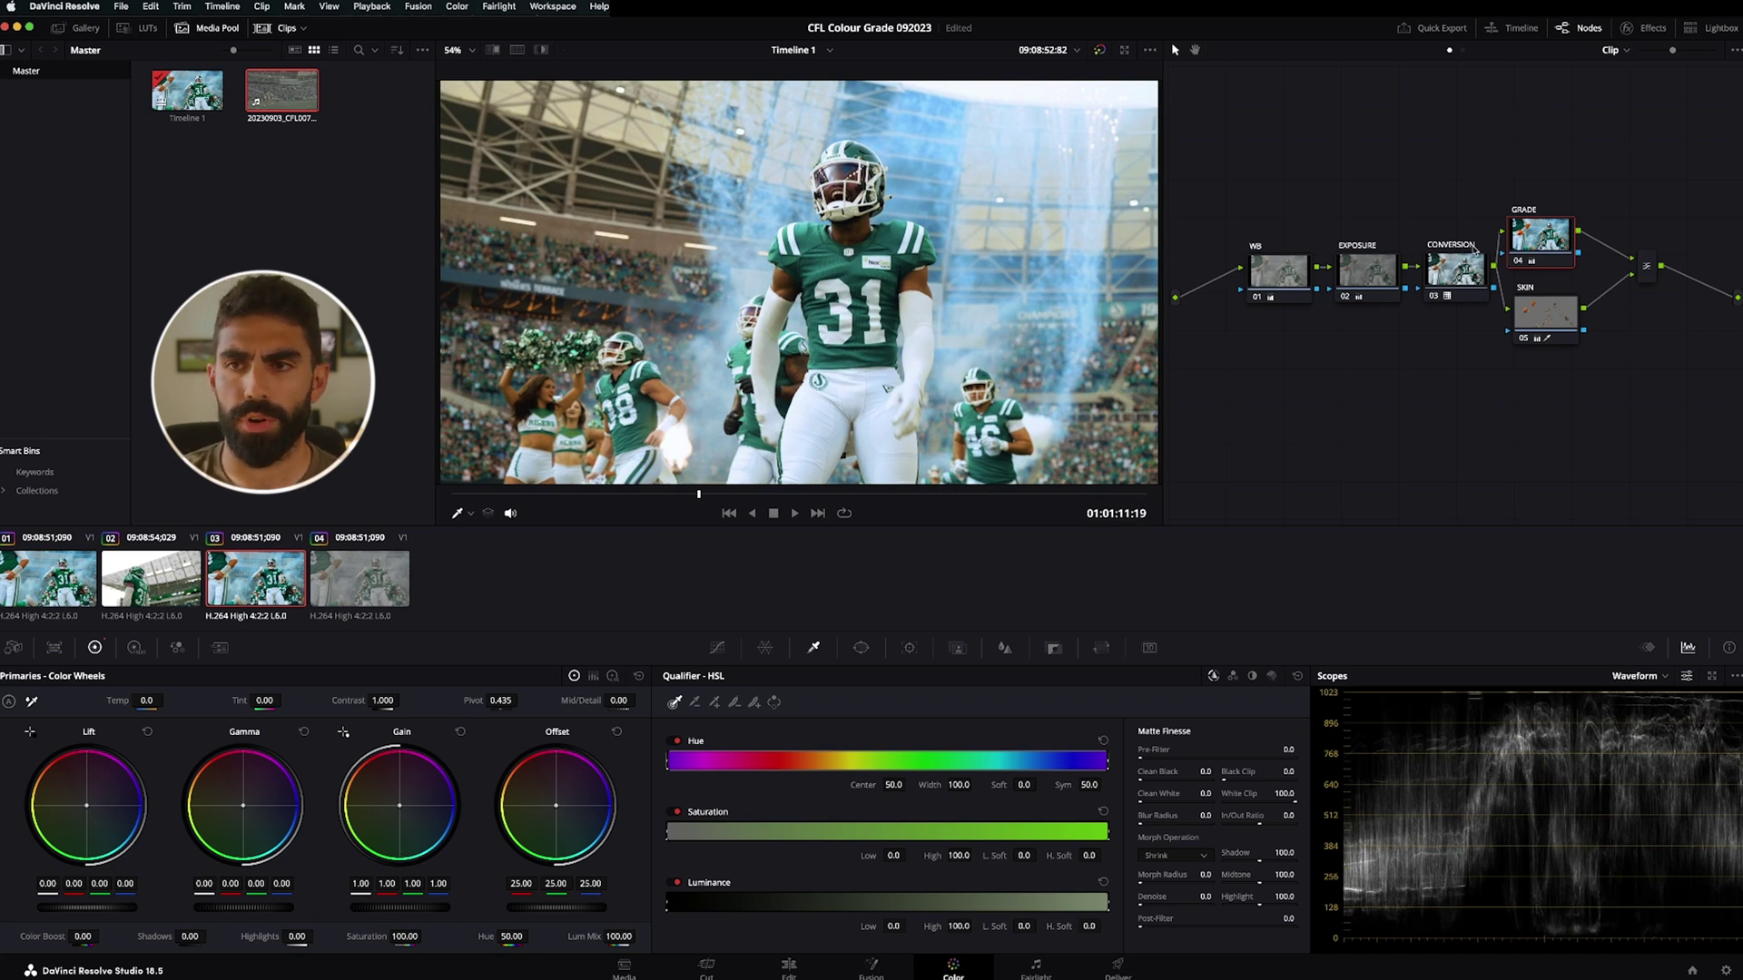
drag(1559, 251, 1567, 251)
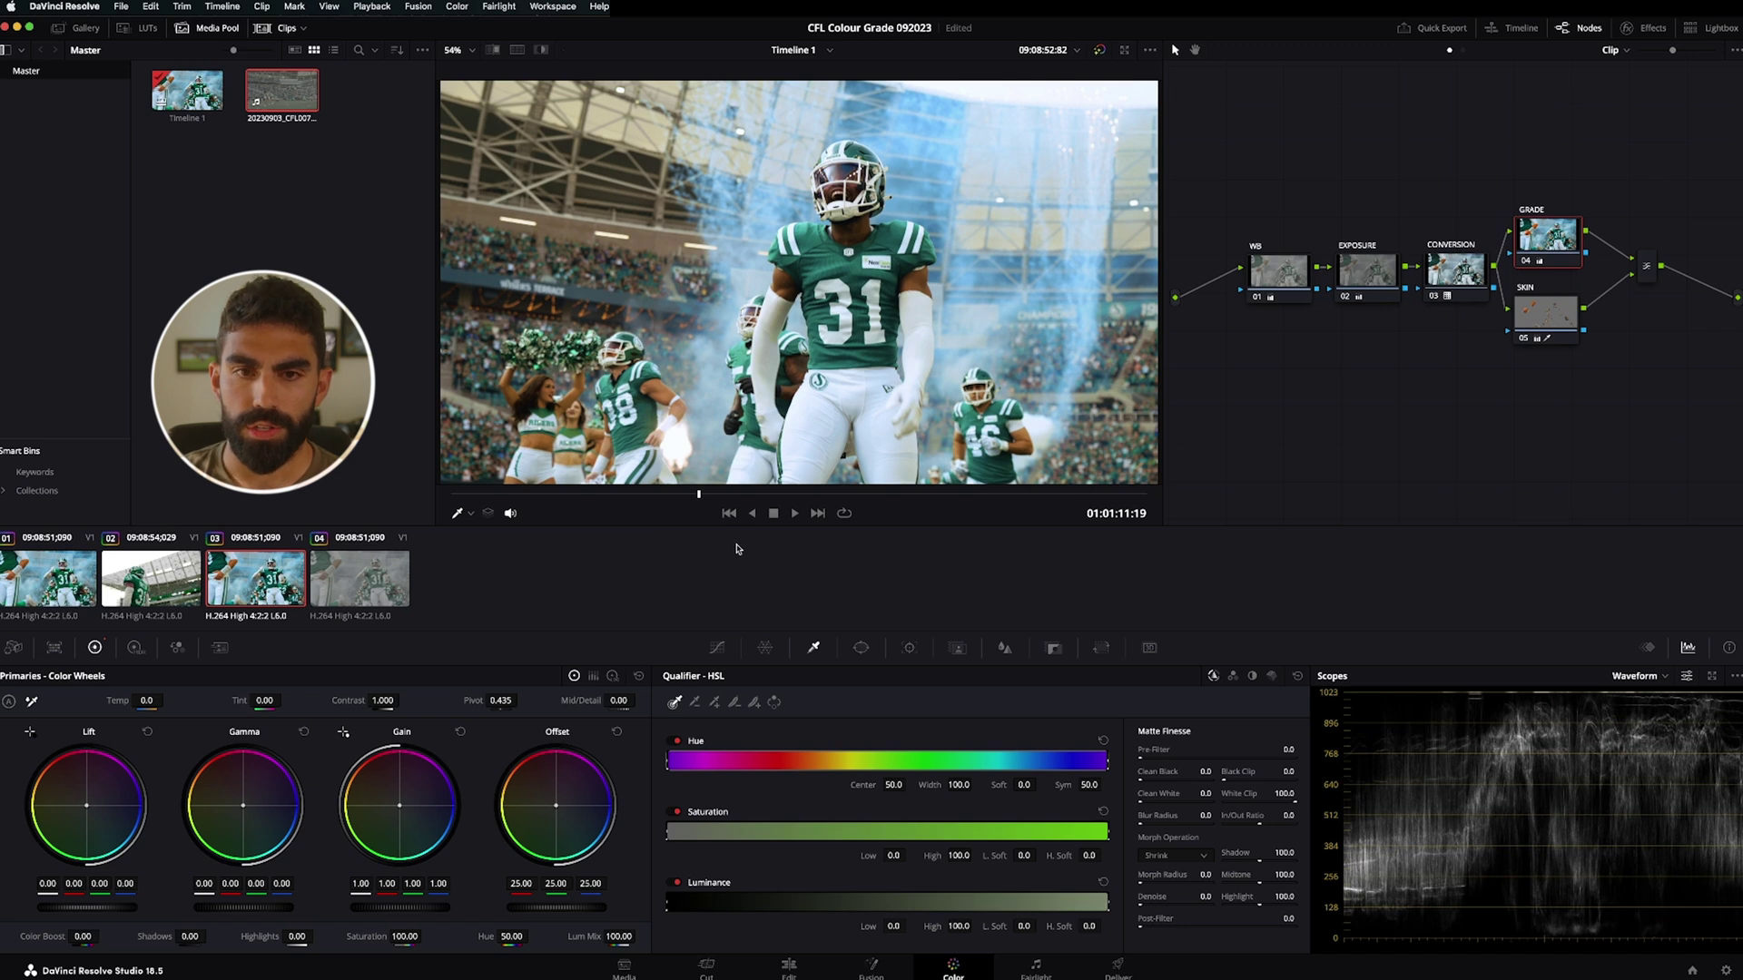
click(575, 494)
drag(574, 495, 482, 493)
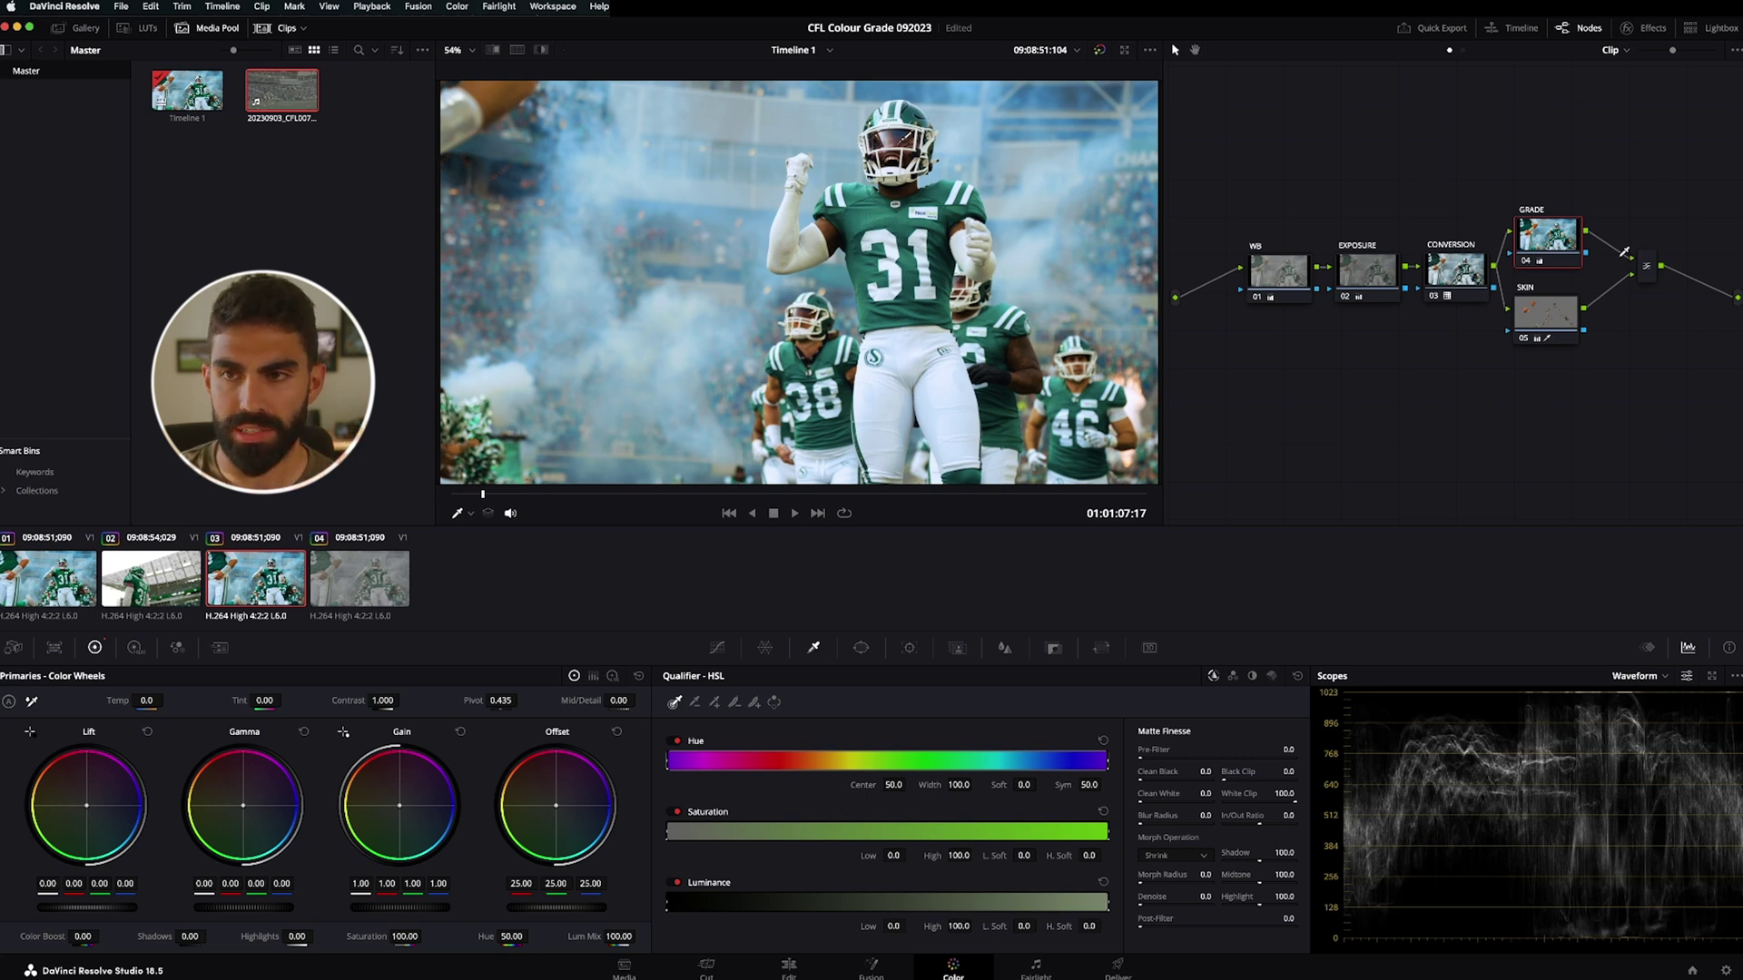
Add a node after the parallel mixer and shift the existing node tree over to make room for it
click(1643, 263)
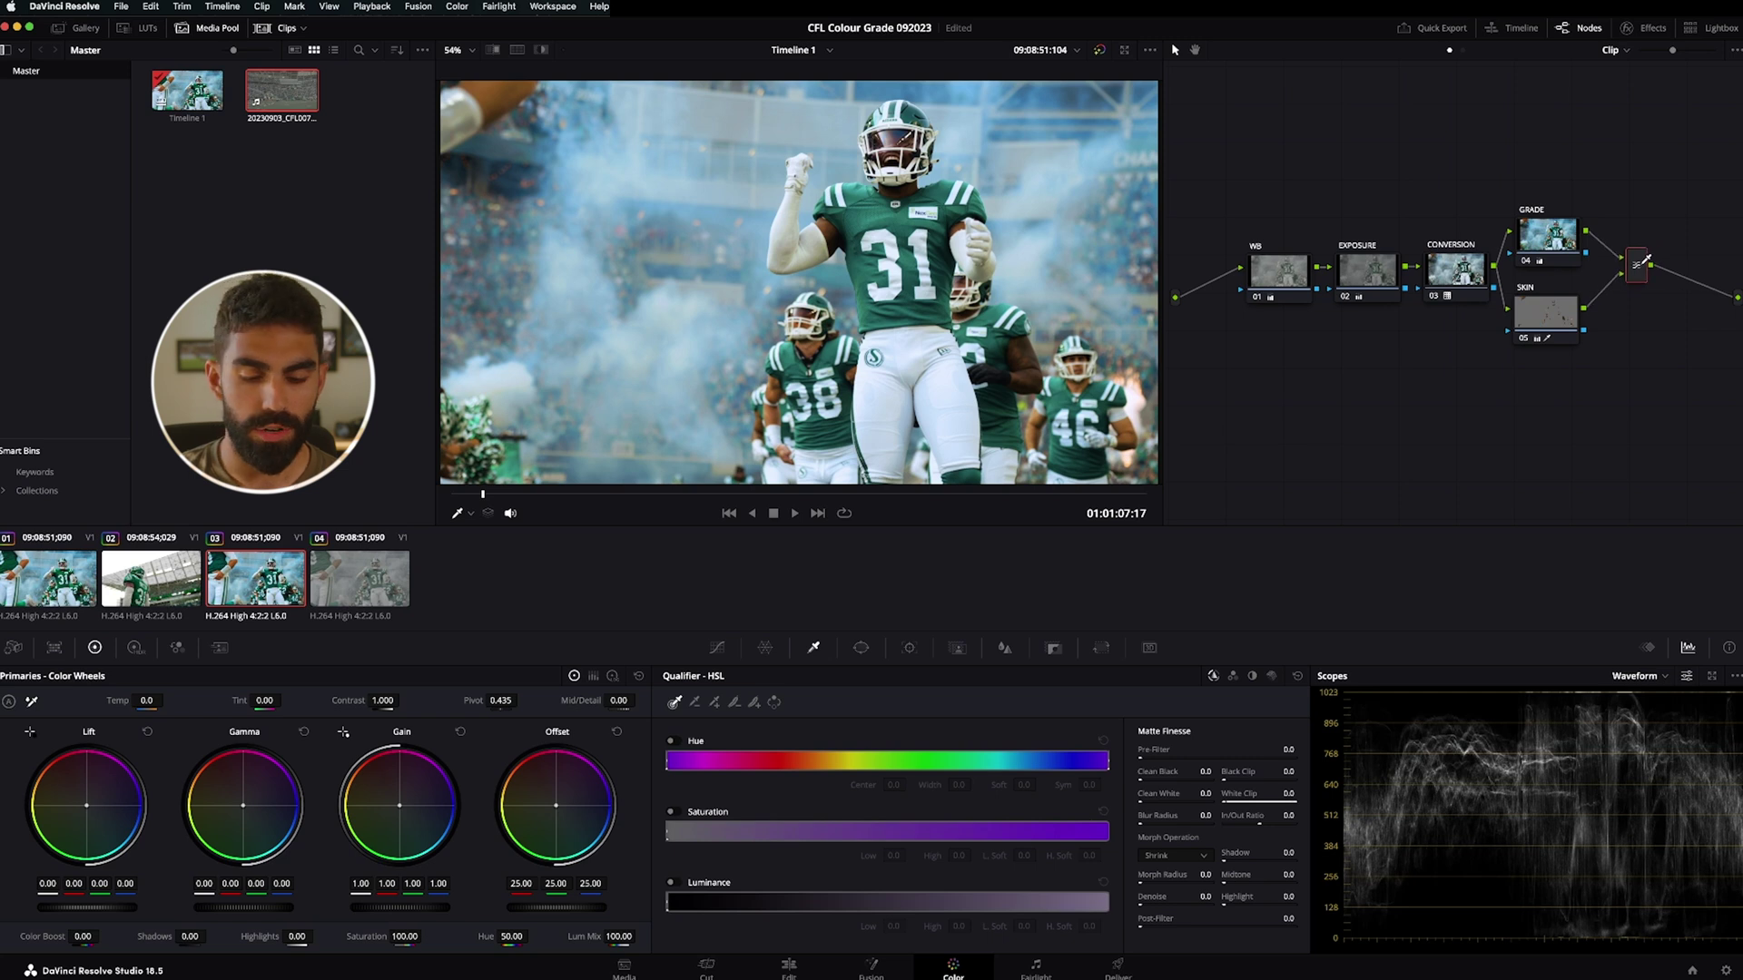
key(alt+o)
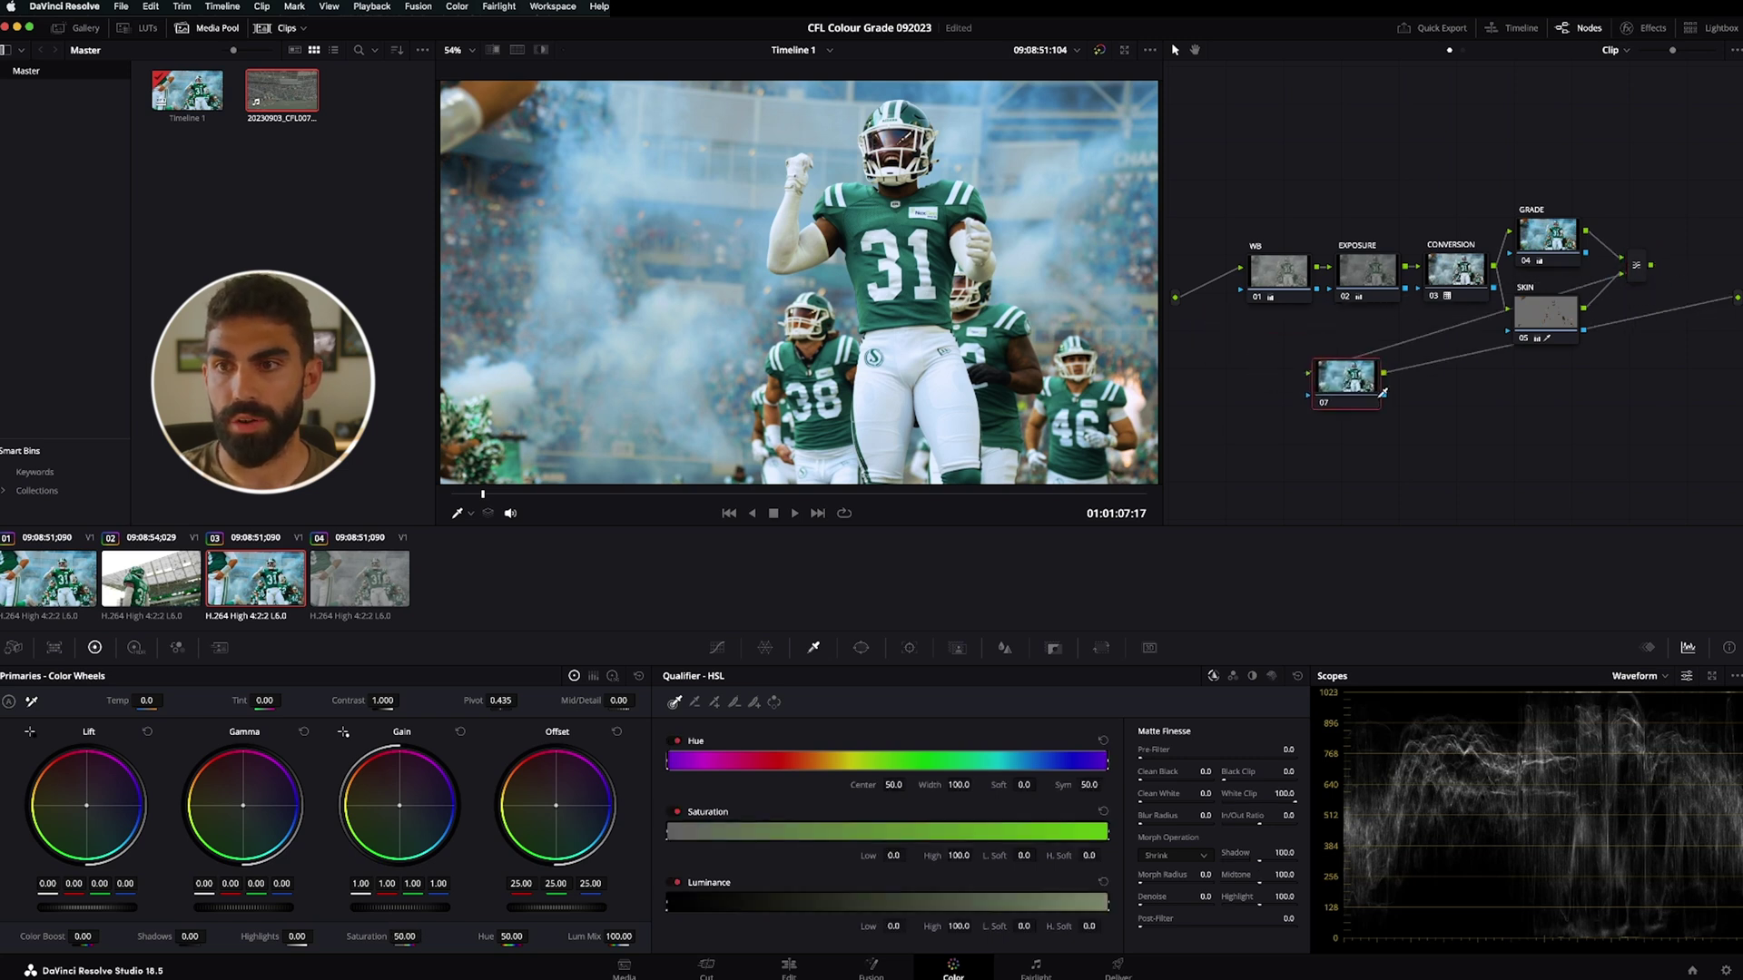
drag(1674, 204, 1239, 352)
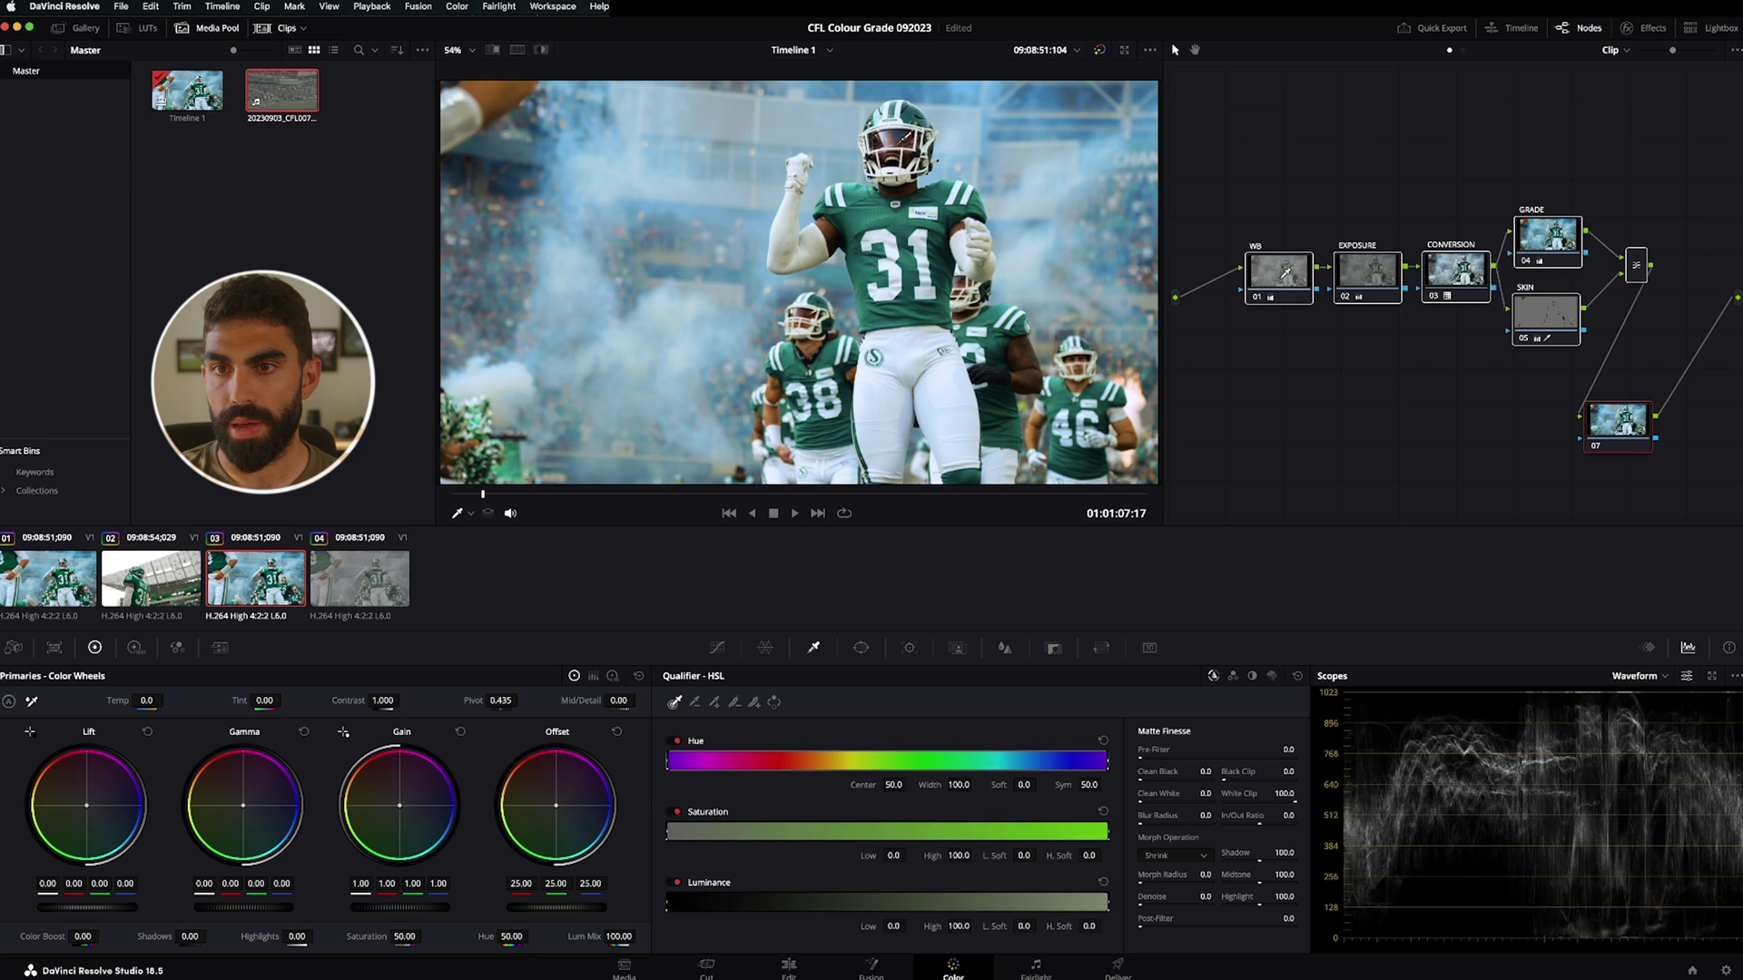
drag(1285, 271, 1237, 270)
Label the new node after the mixer GREENS and reposition it slightly in the node graph
click(1620, 420)
right_click(1625, 424)
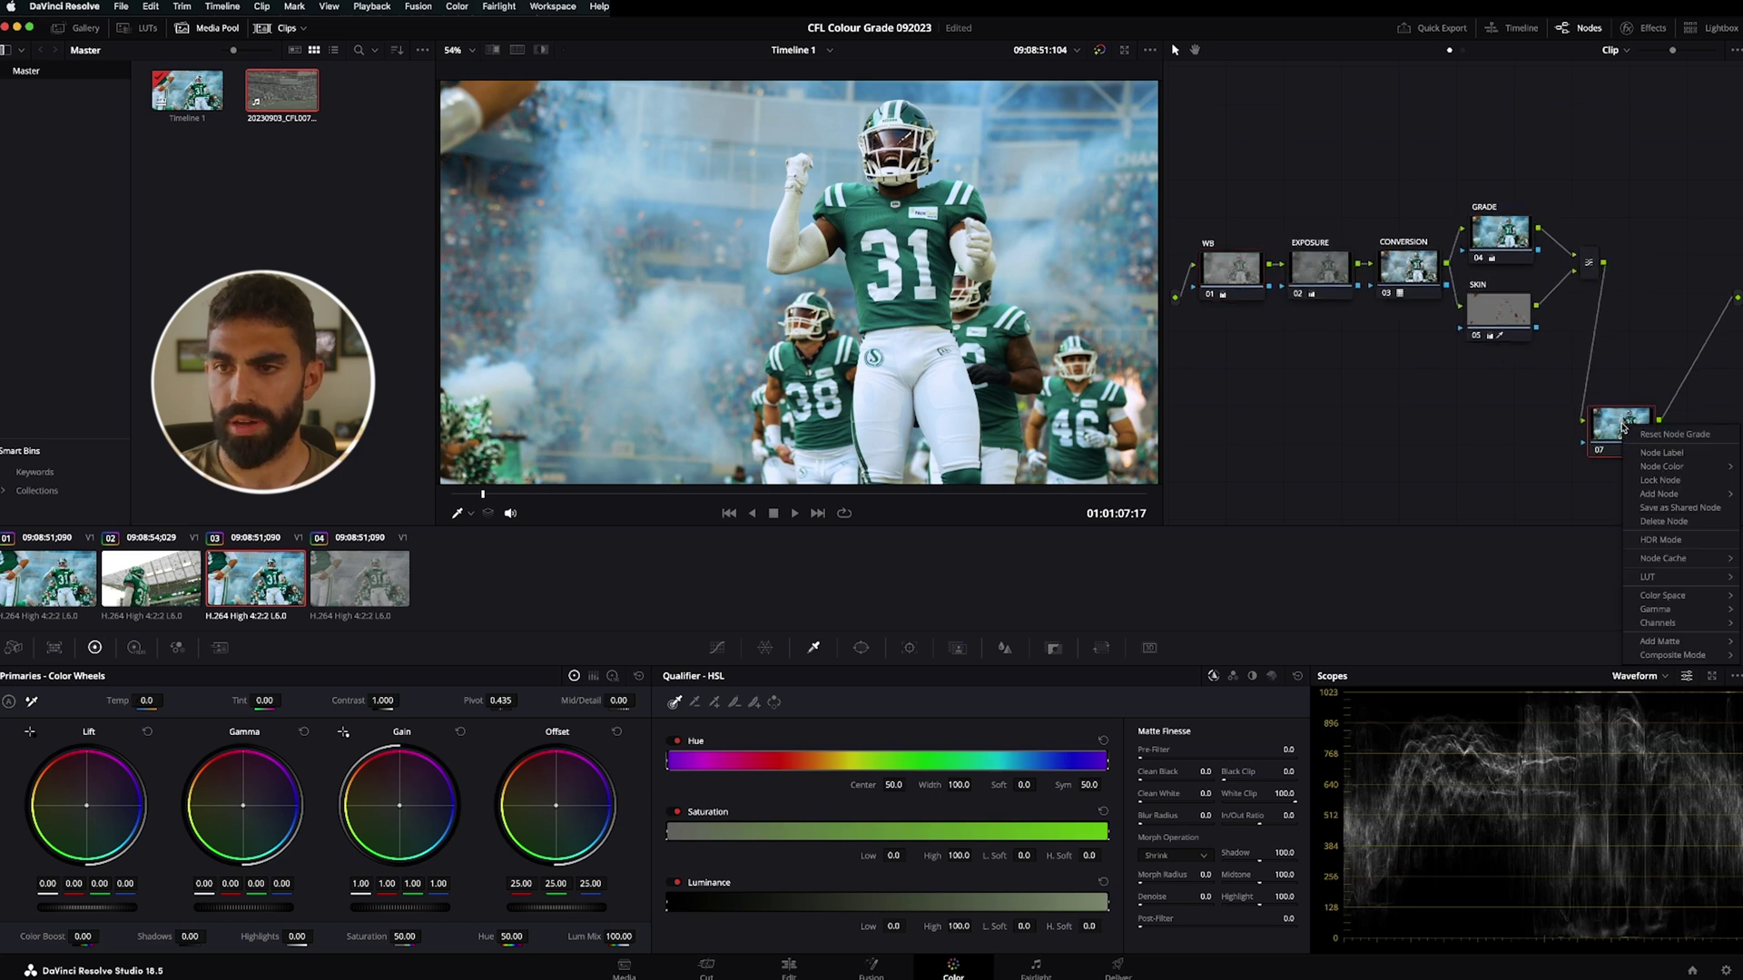
click(1679, 453)
text(GREENS)
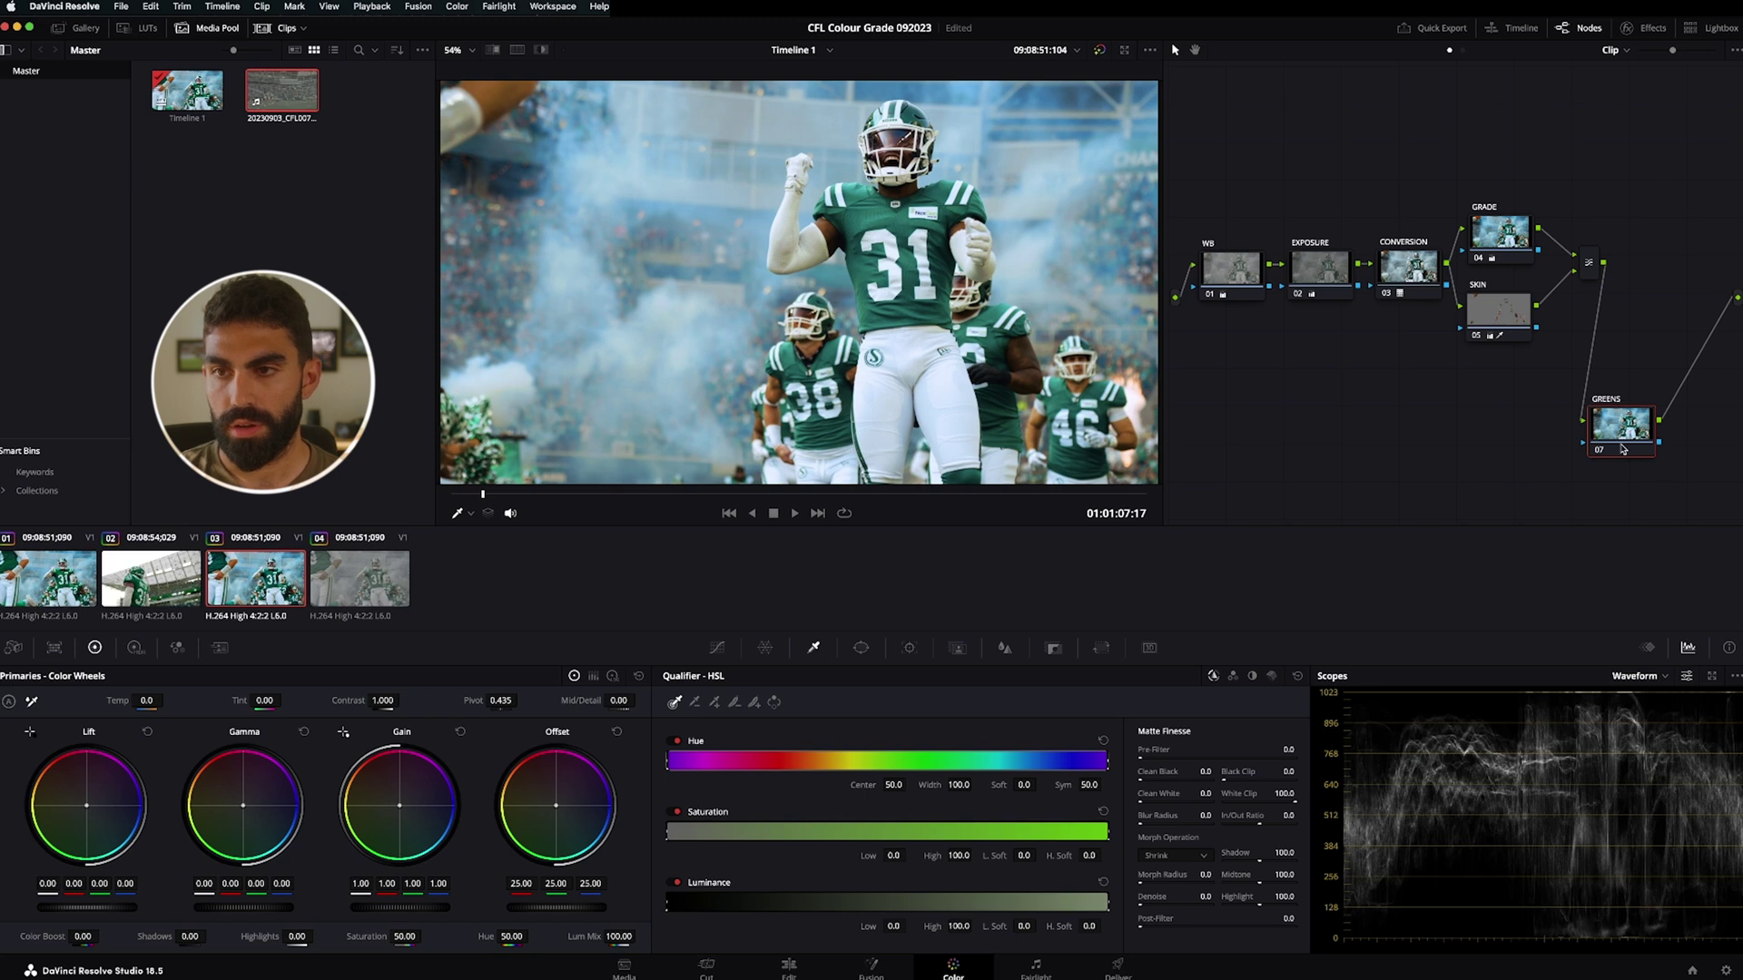
drag(1621, 435, 1616, 419)
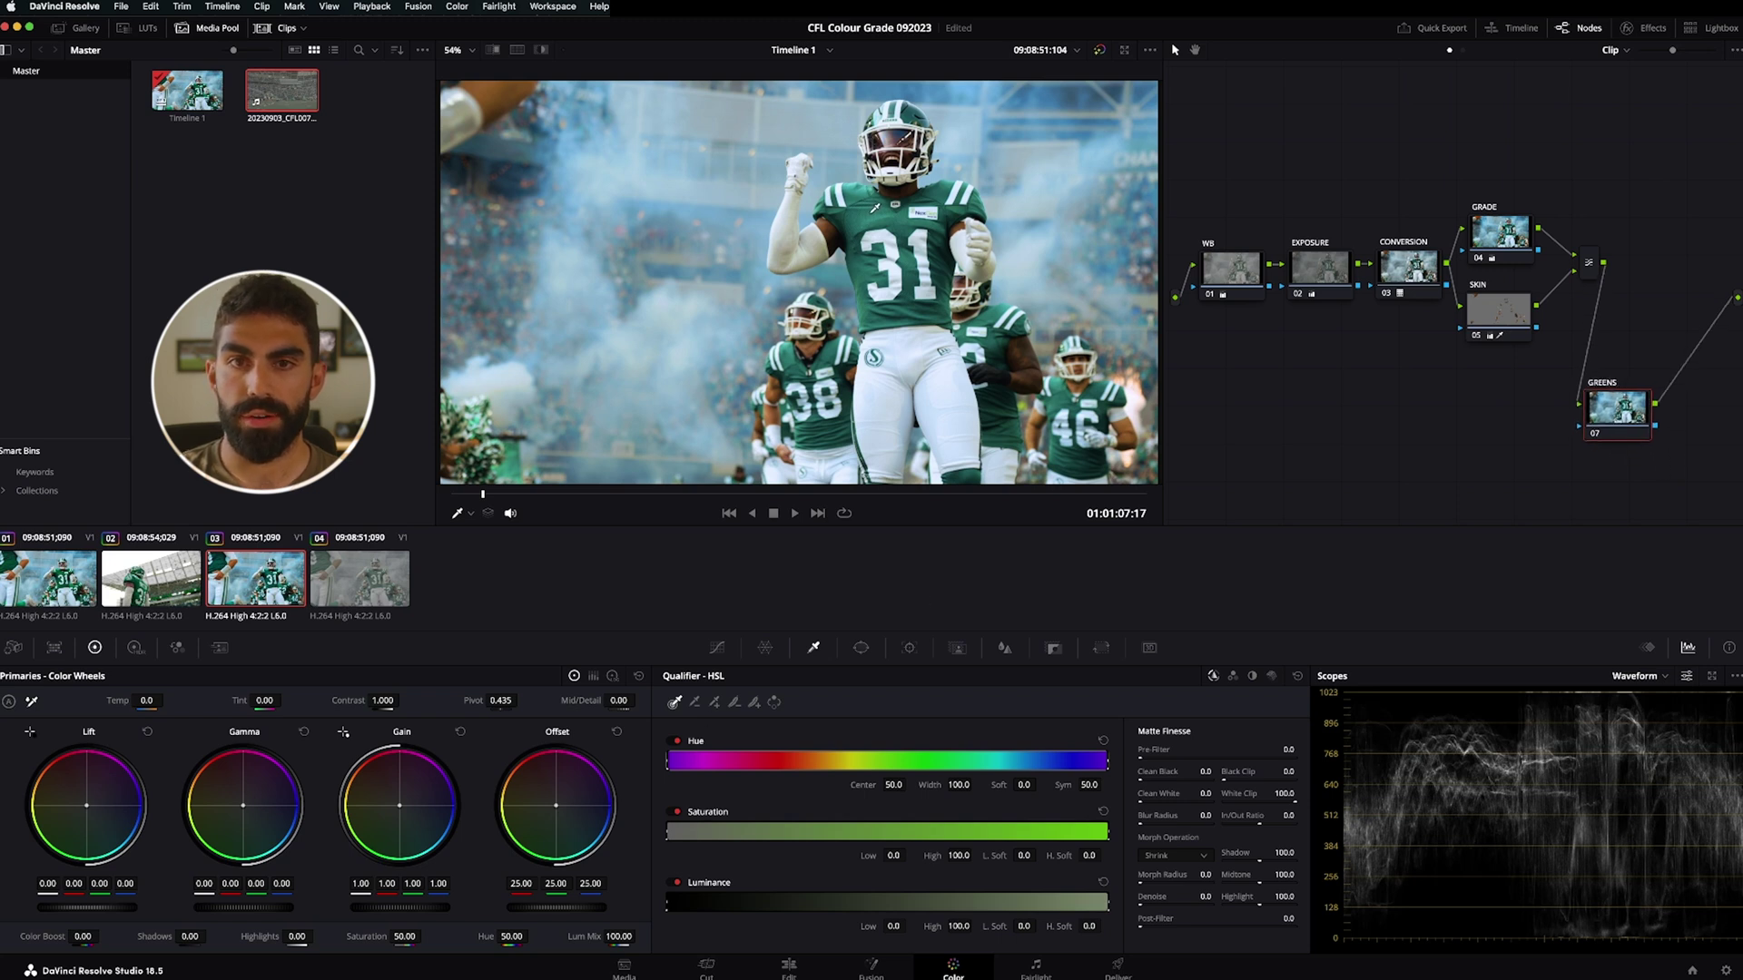
Sample number 31's green jersey with the HSL Qualifier on the GREENS node and highlight the selection
click(872, 207)
drag(1009, 758, 981, 754)
key(shift+h)
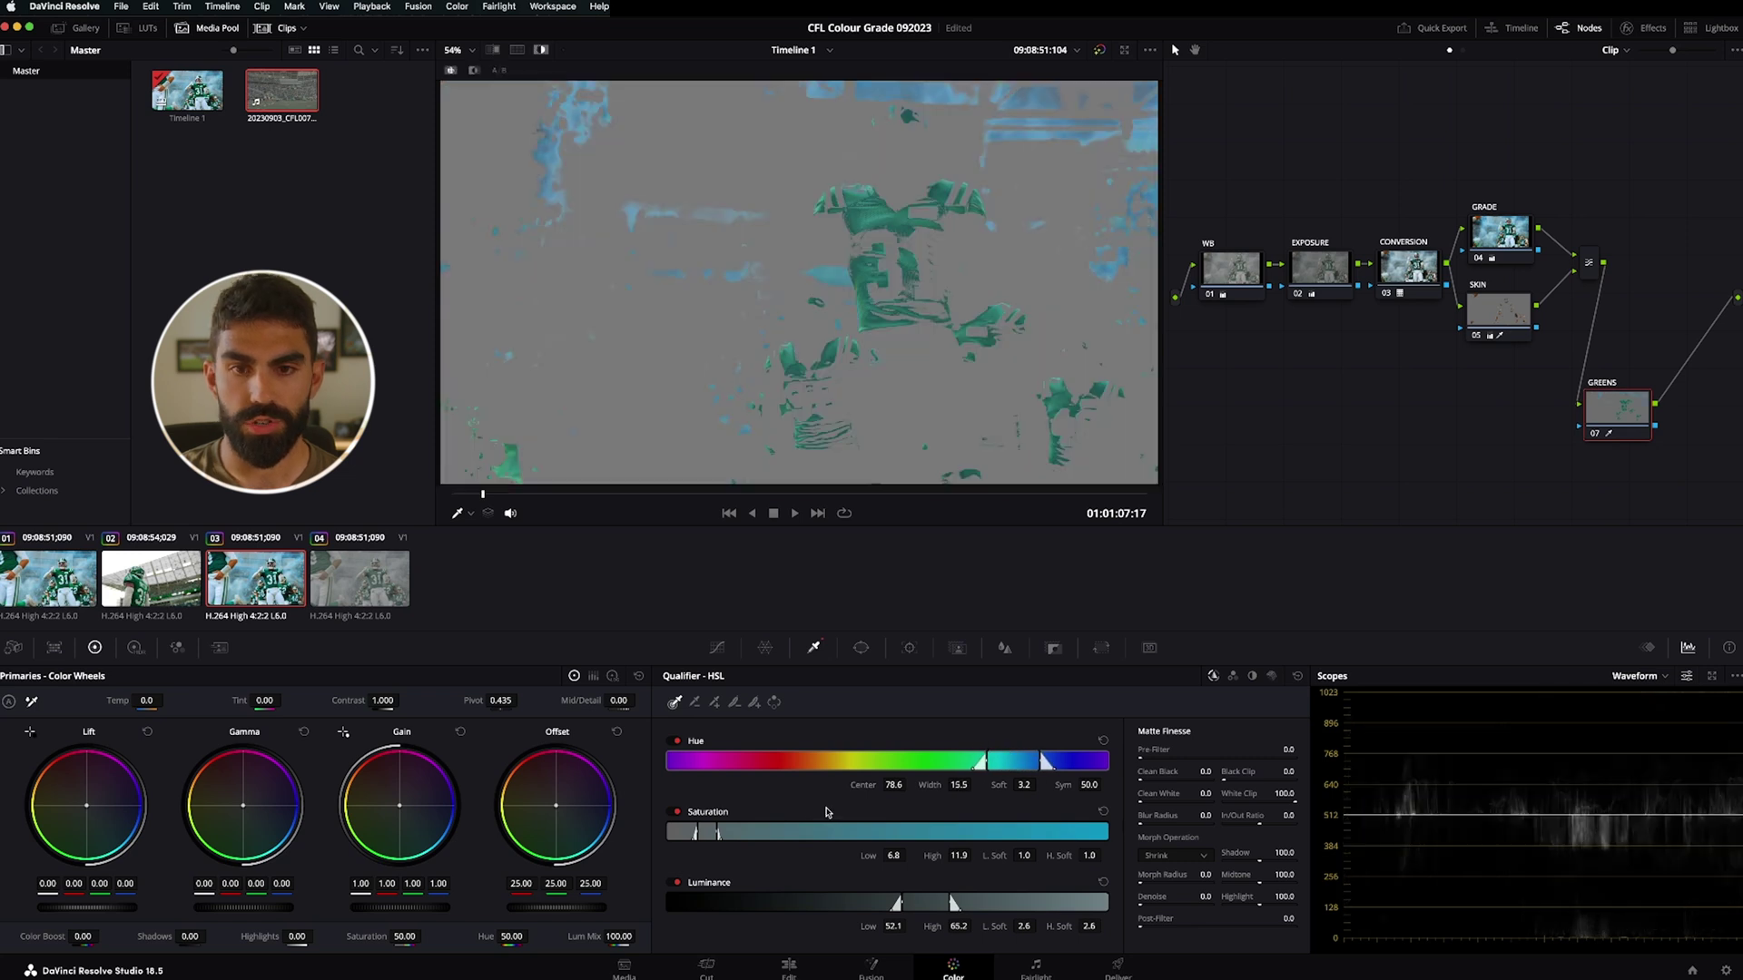
Refine the jersey qualifier to hue center 71.4, width 20.8, saturation 1.8 to 19.2 and luminance 52.1 to 62.1, then turn off the highlight
drag(1000, 758, 936, 761)
mouse_move(719, 833)
mouse_down()
mouse_move(749, 833)
mouse_move(673, 832)
mouse_move(704, 830)
mouse_up()
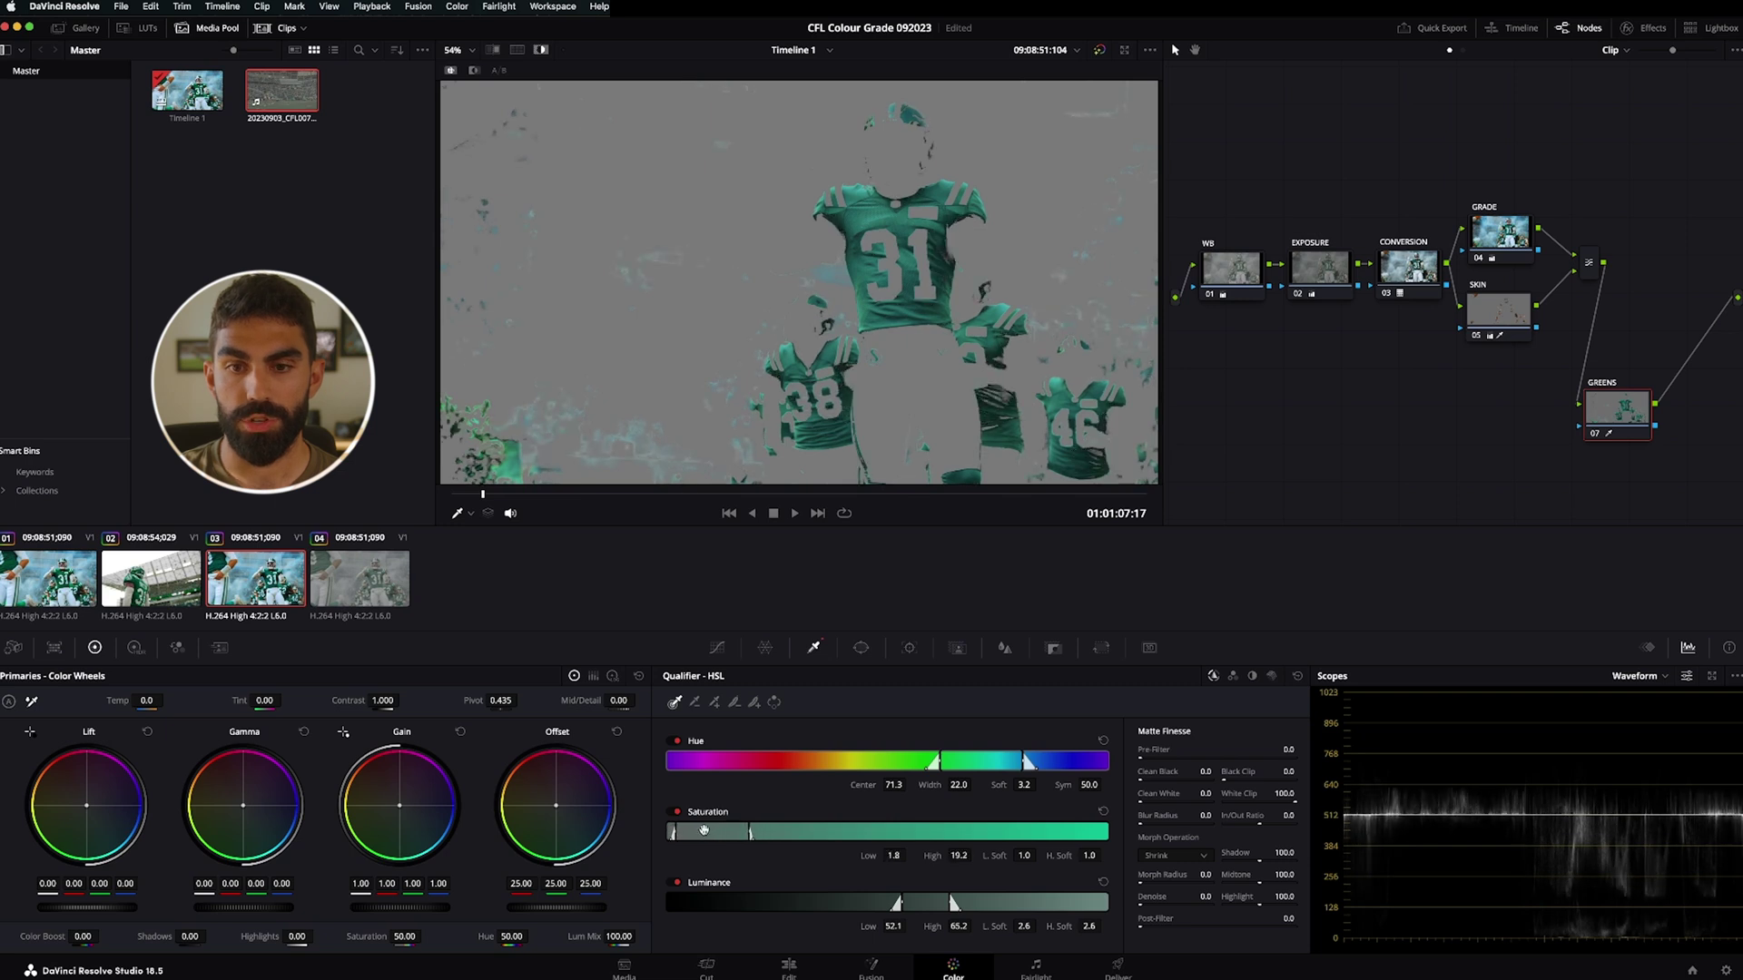
drag(939, 758, 968, 759)
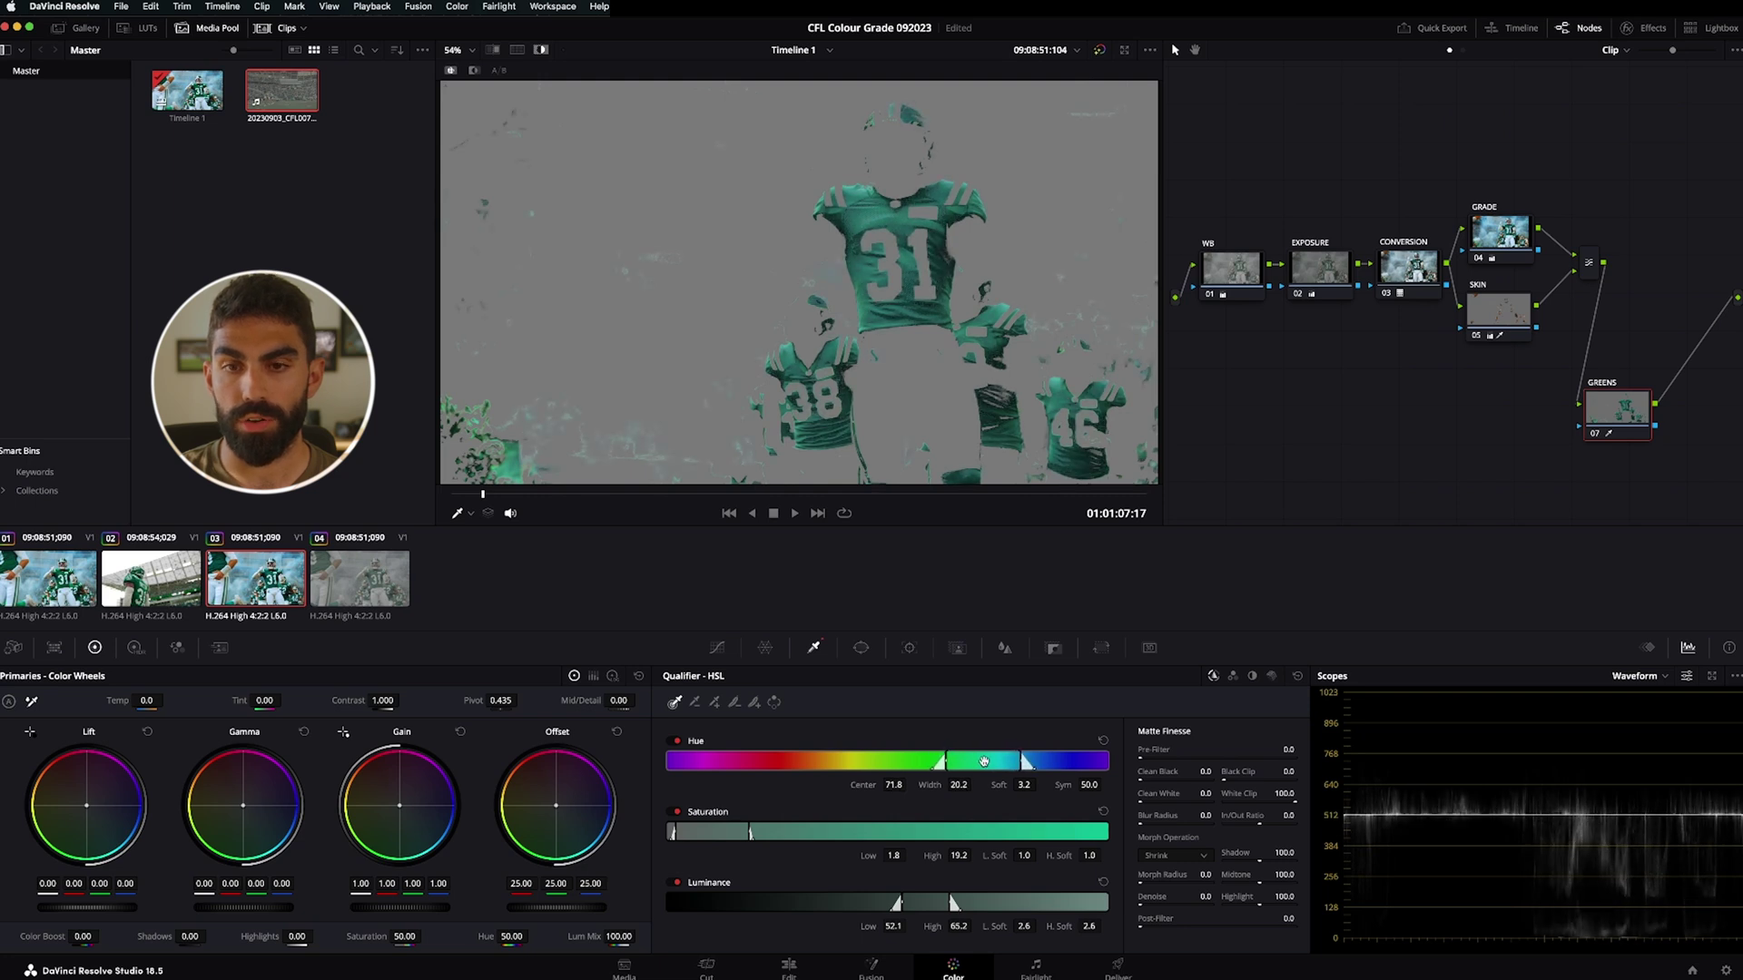
drag(1020, 758, 937, 759)
drag(953, 903, 937, 901)
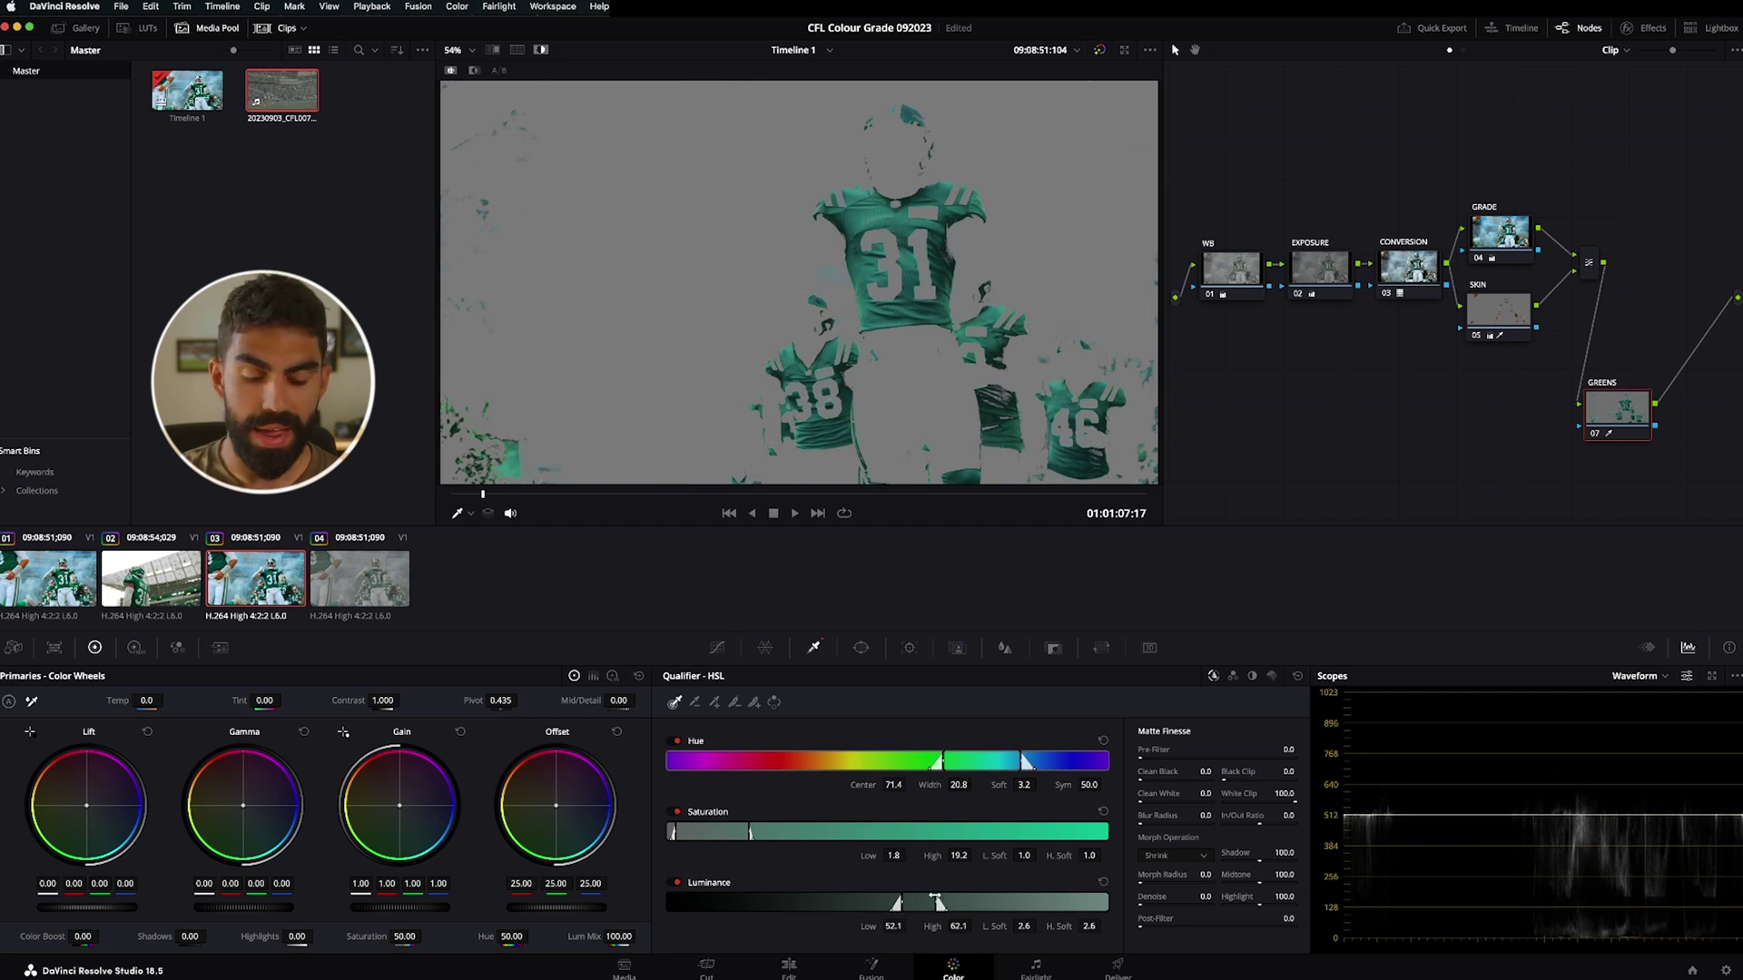
key(shift+h)
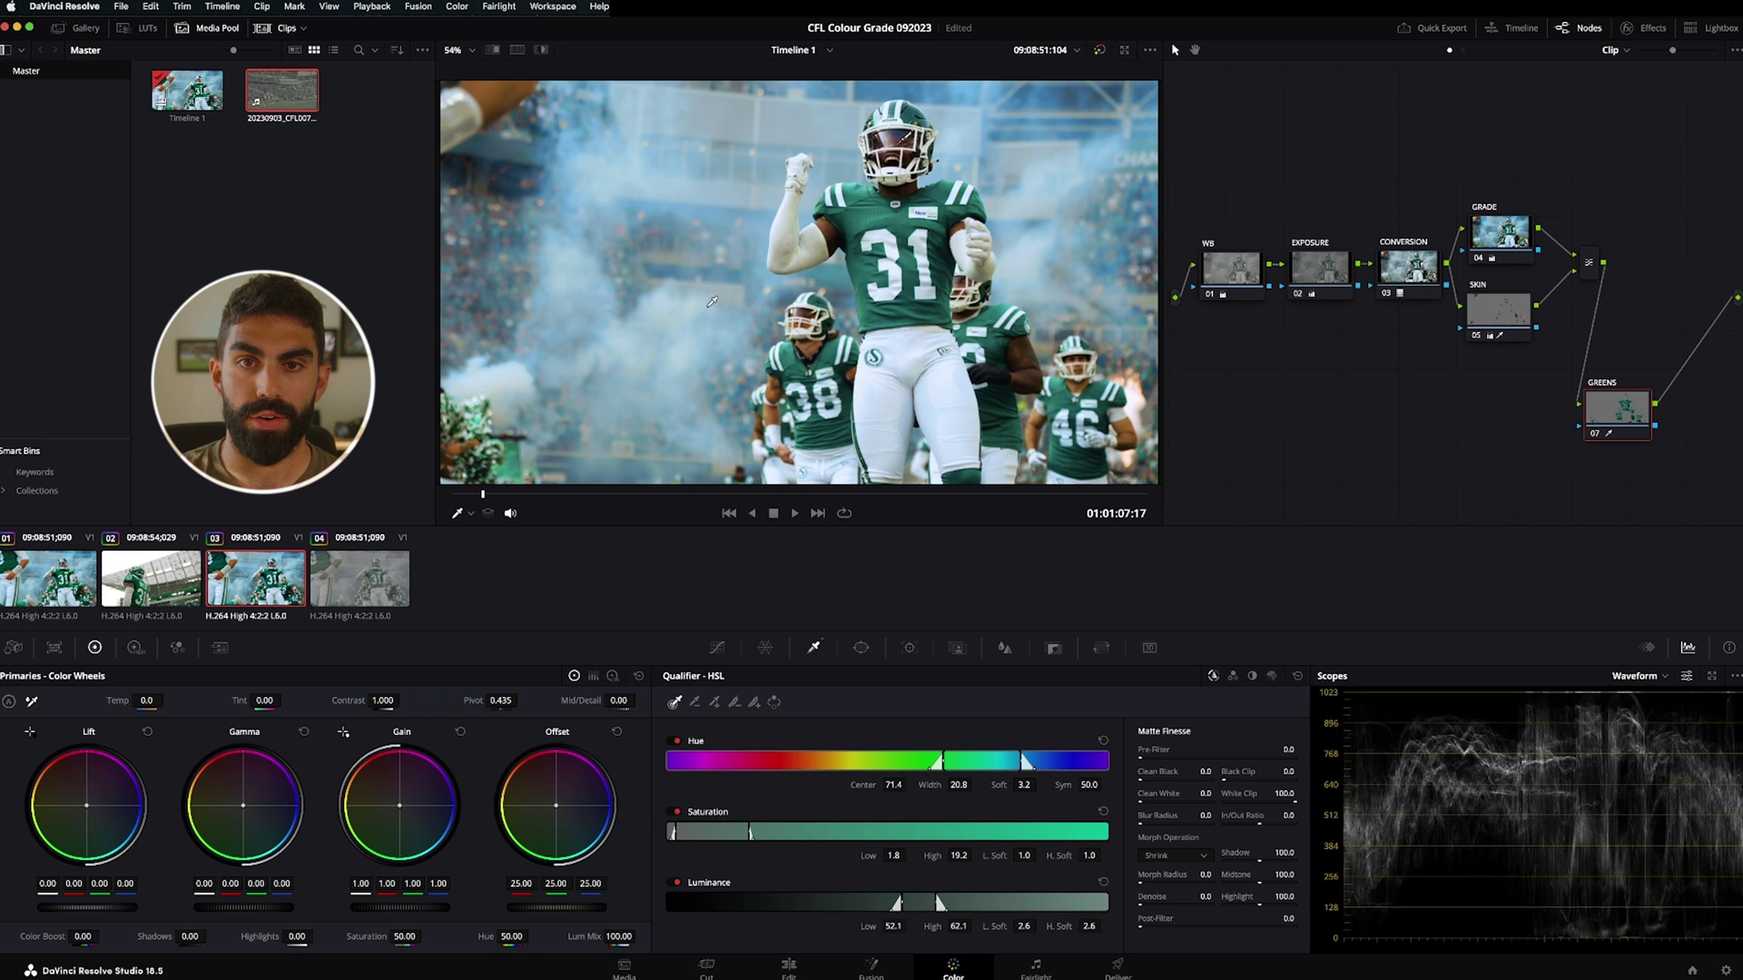
Toggle the highlight on the GREENS node to check which parts of the green jerseys are qualified
key(shift+h)
key(shift+h)
key(shift+h)
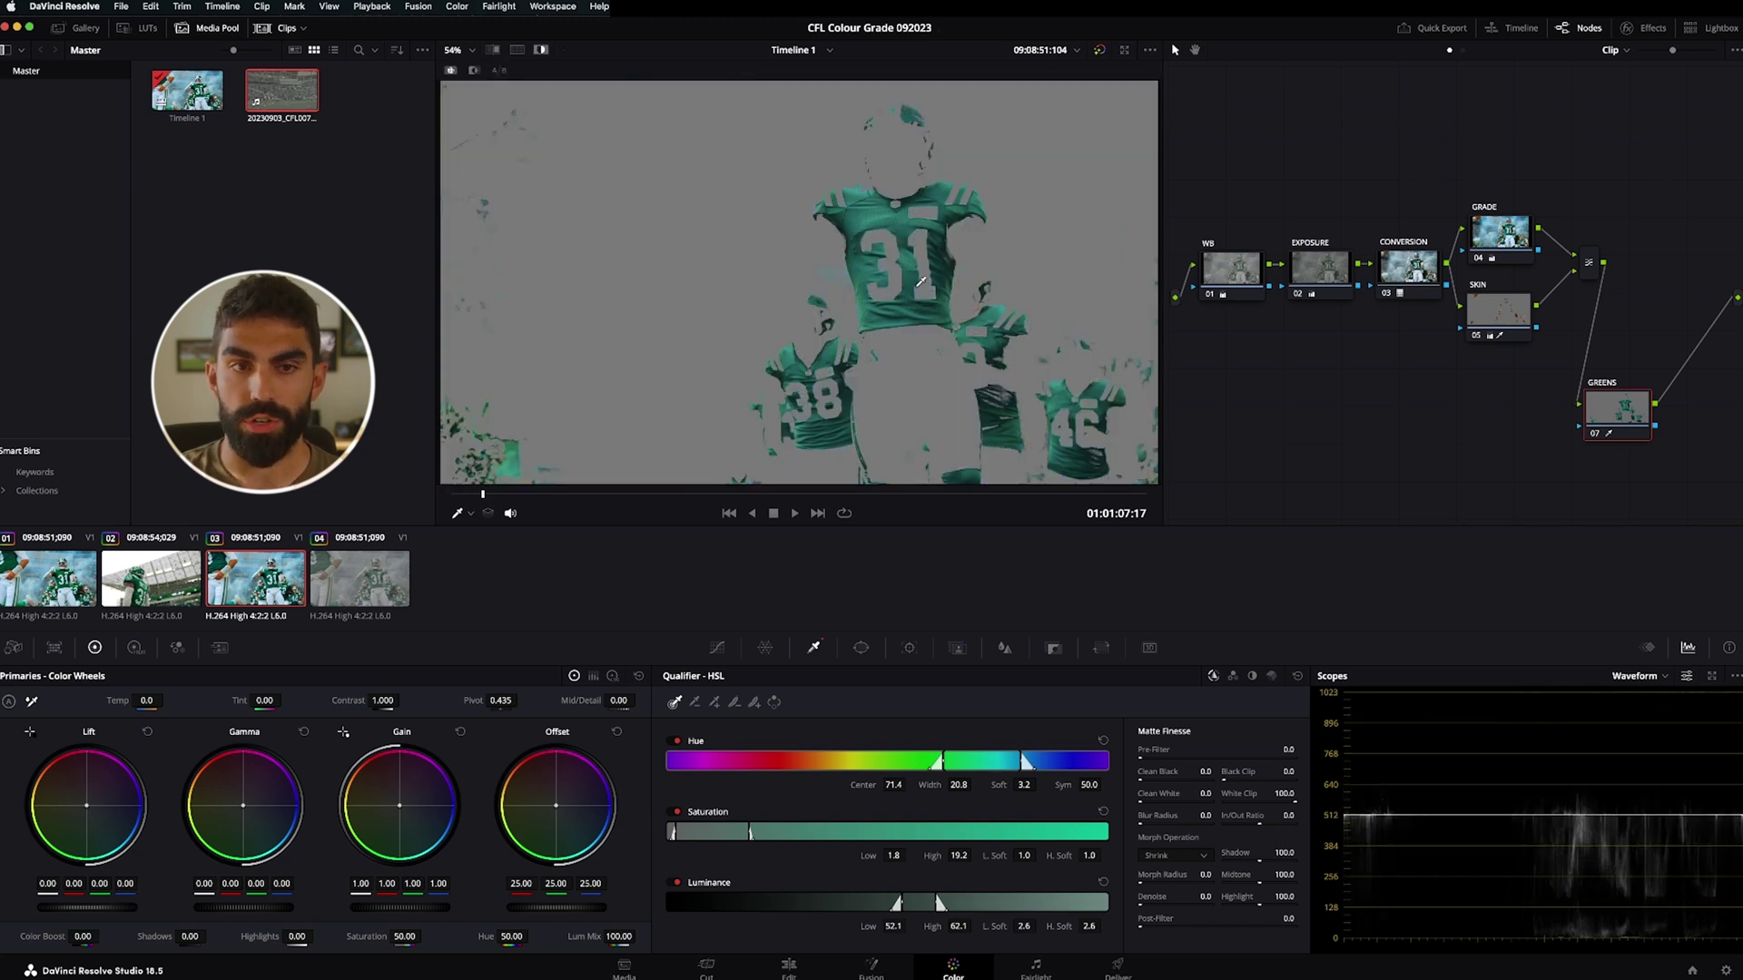
key(shift+h)
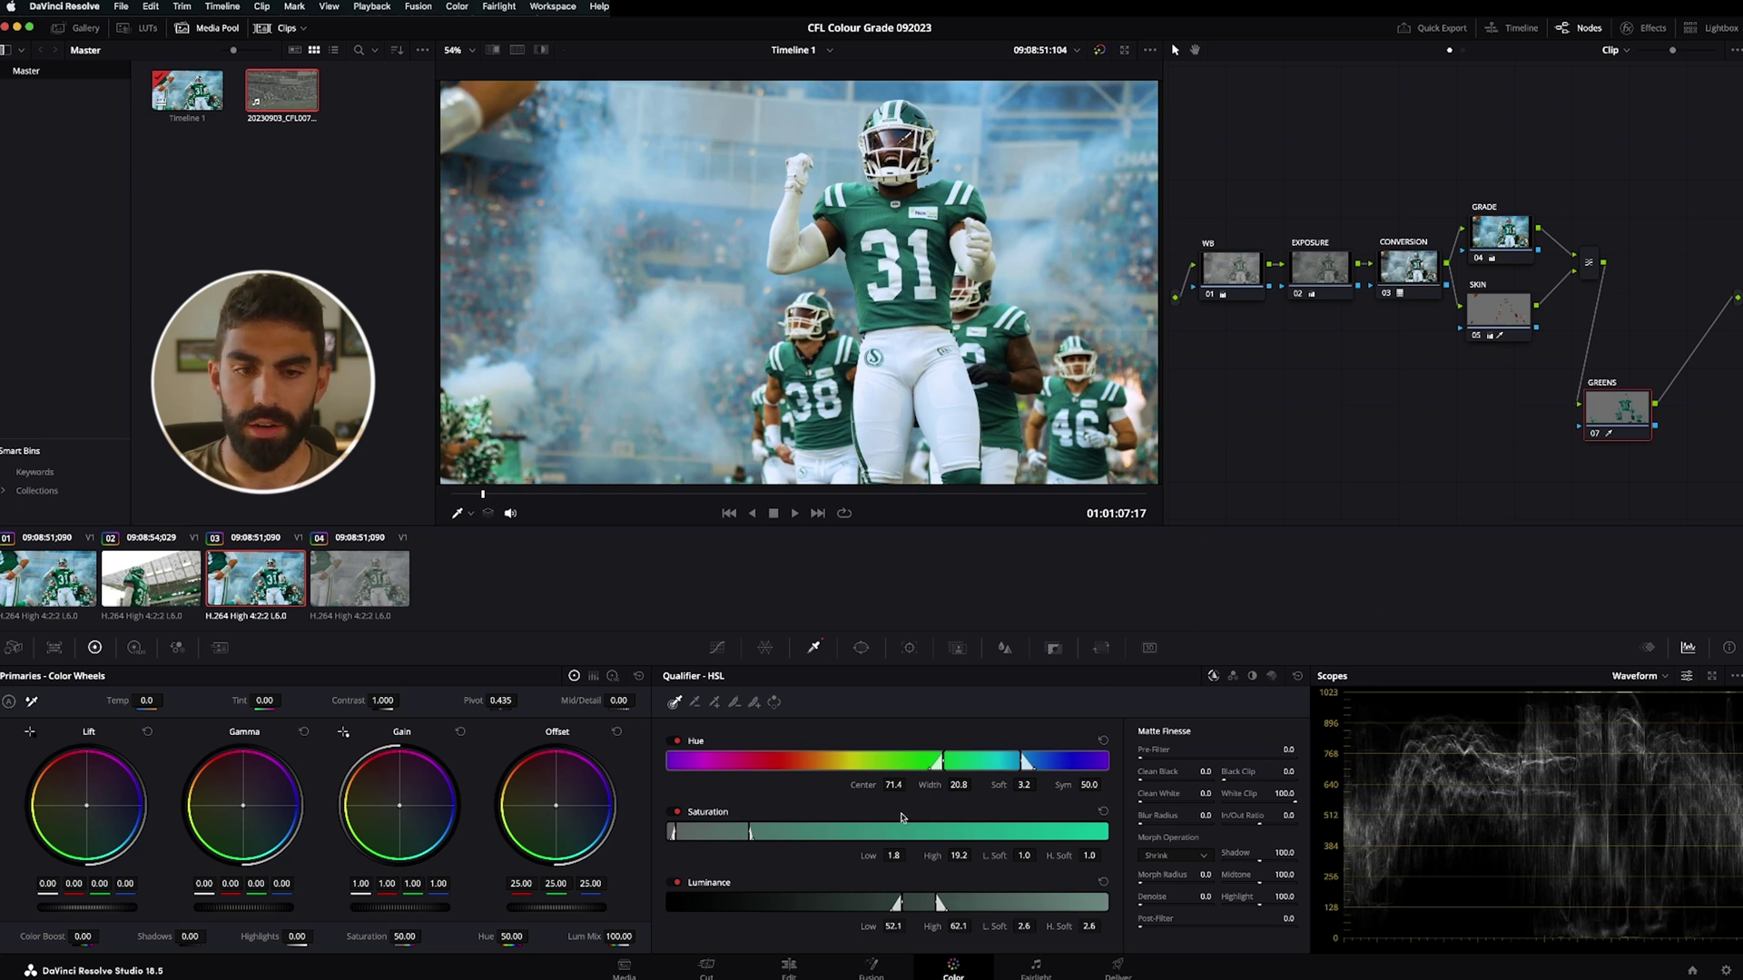
Grade the qualified jerseys on the GREENS node with saturation 81.40, hue 54.20, lift -0.03 and gain 0.88
drag(409, 936, 523, 935)
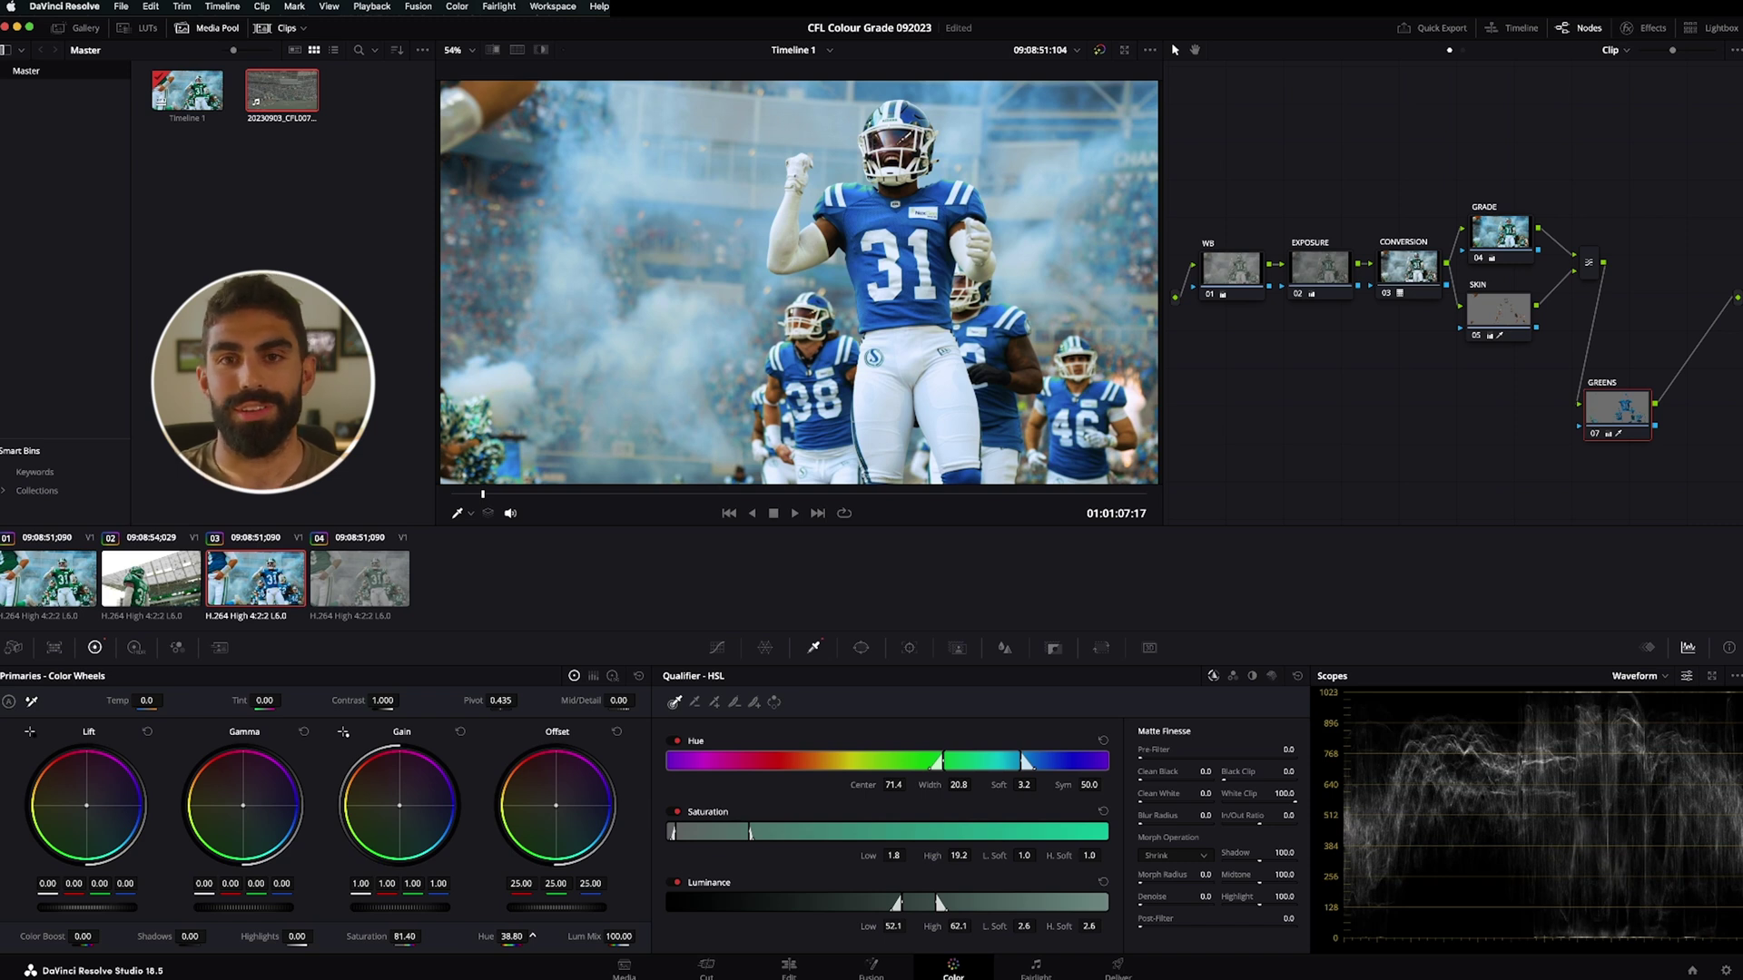
drag(532, 936, 532, 936)
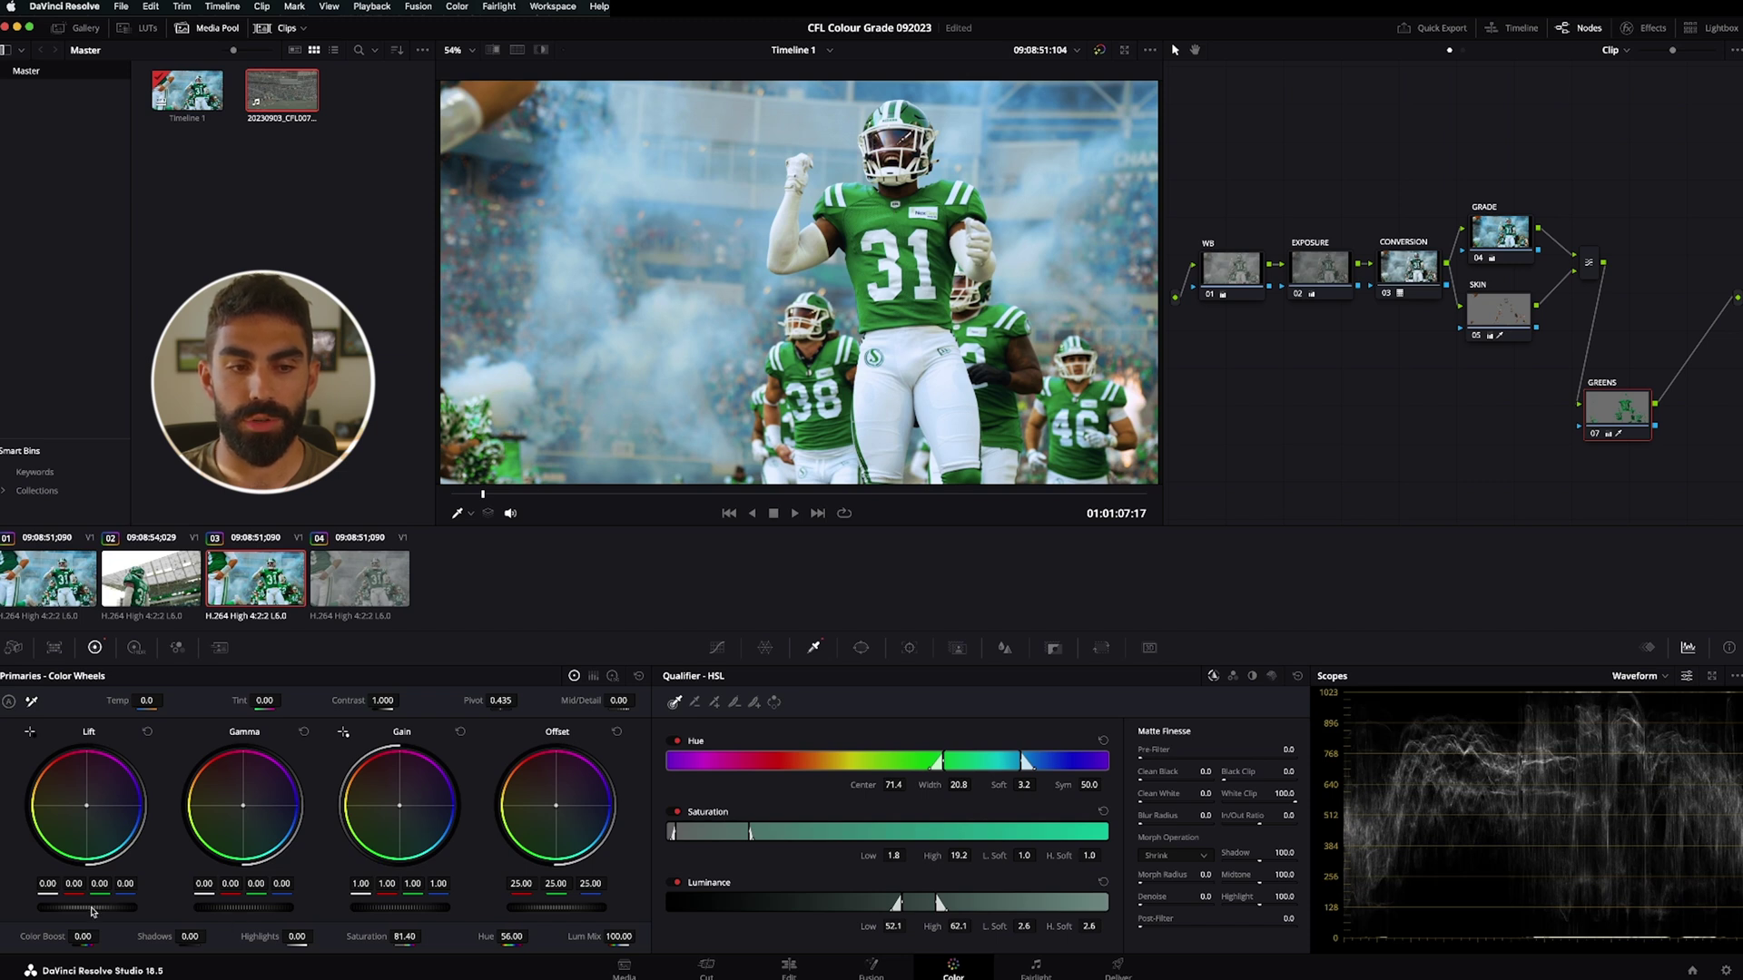
drag(86, 906, 77, 906)
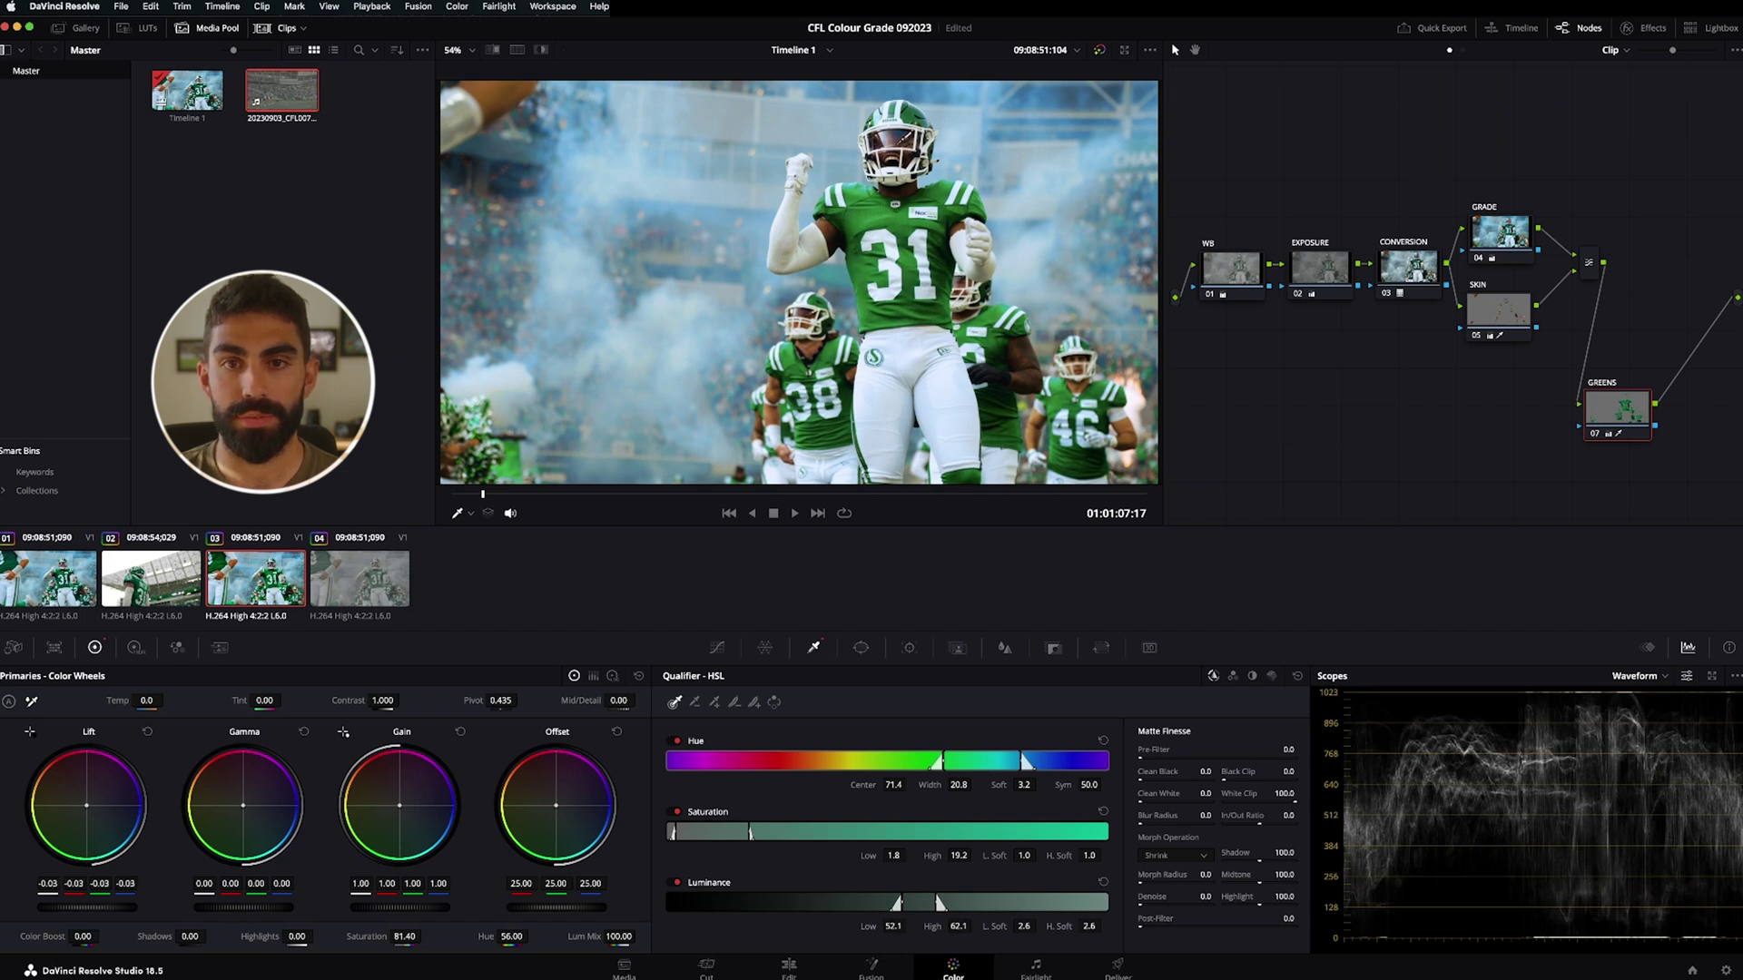
drag(510, 937, 499, 937)
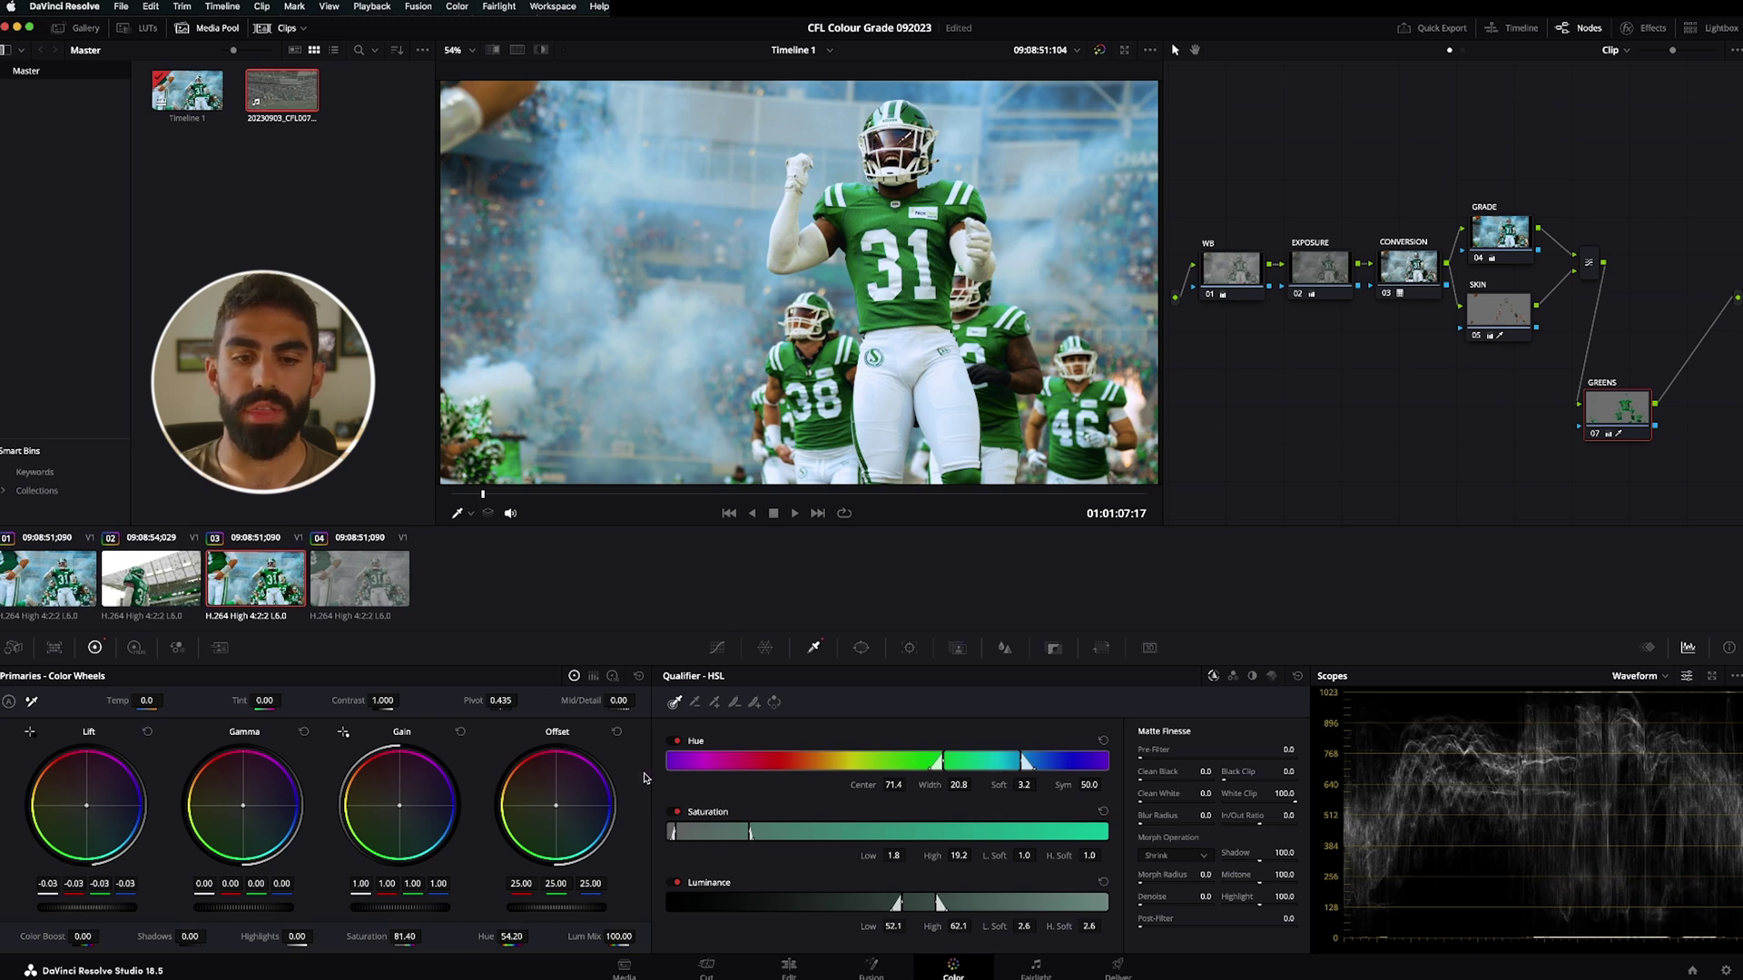
drag(419, 895, 365, 912)
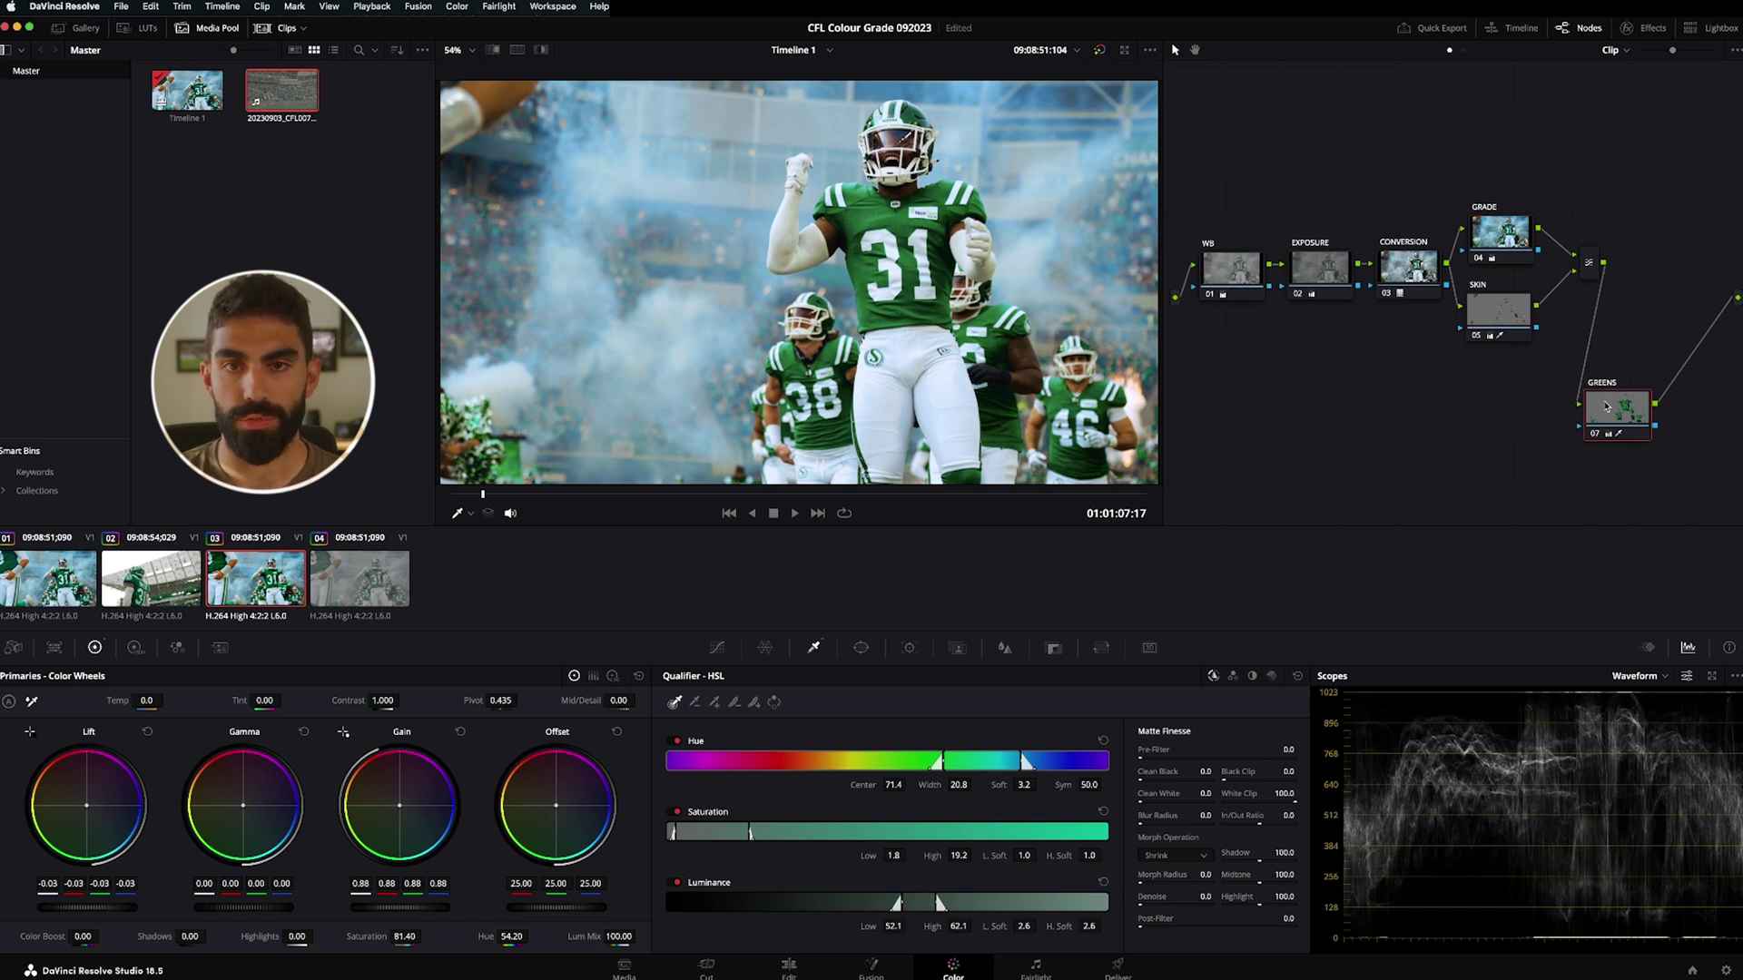
Compare the image with the GREENS node disabled and enabled, and play the clip to review the jerseys
key(ctrl+d)
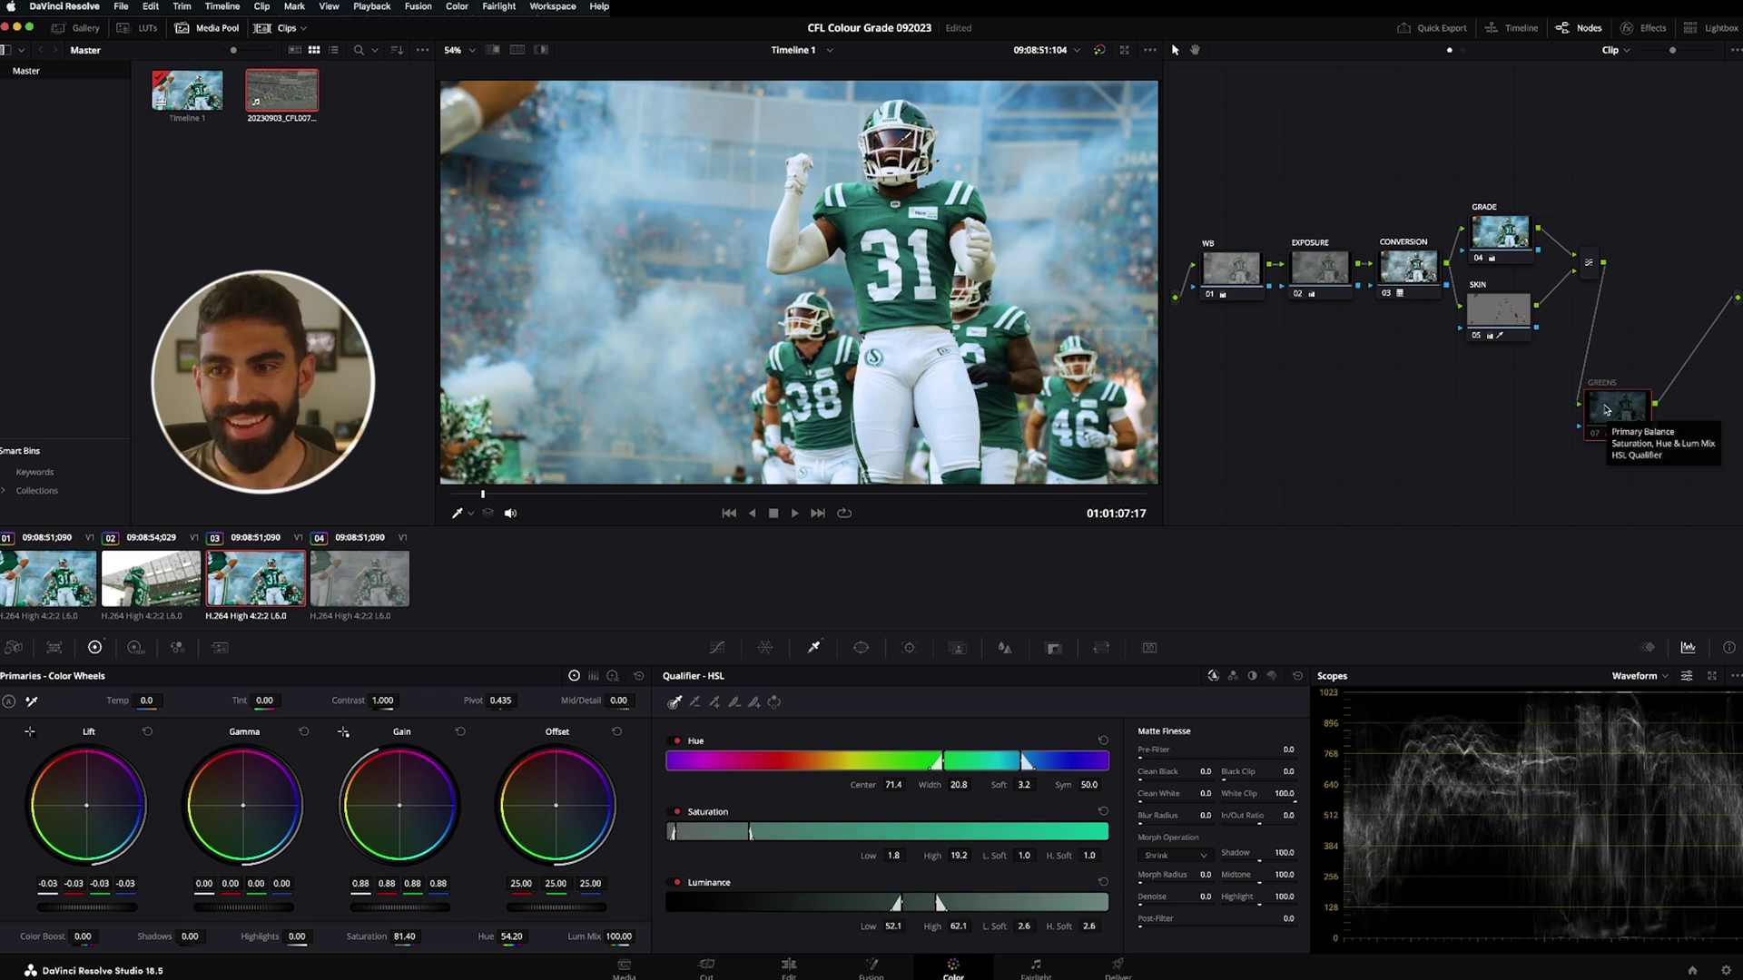
key(ctrl+d)
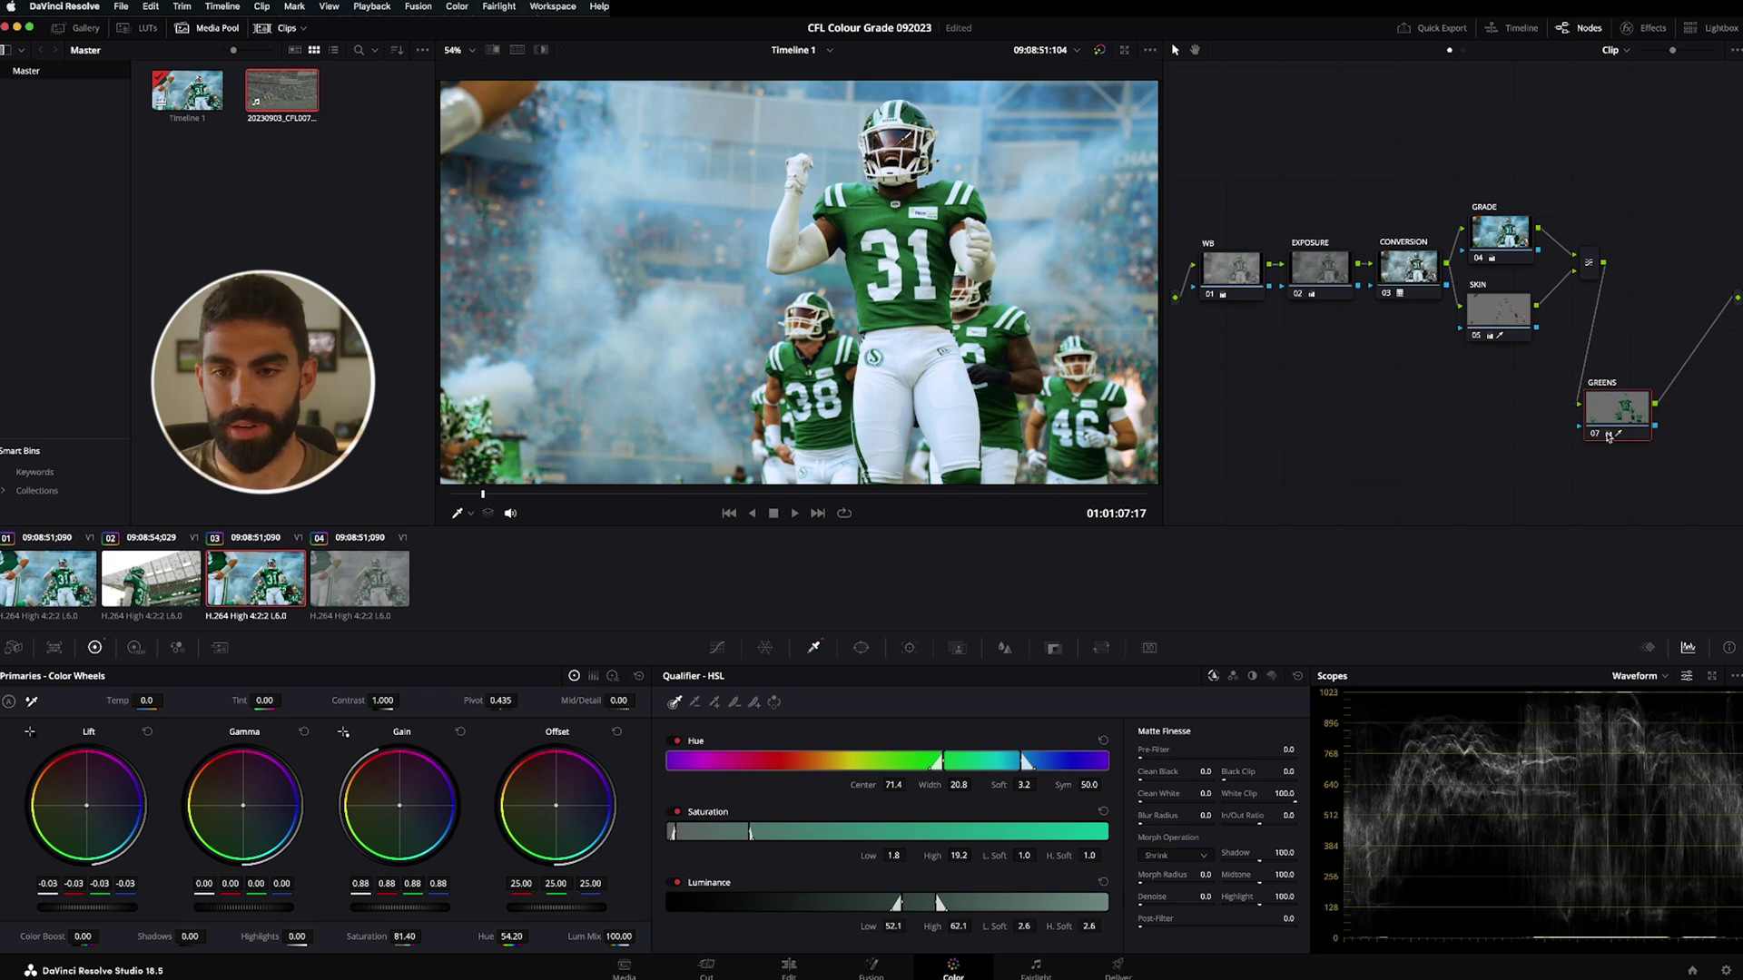
key(space)
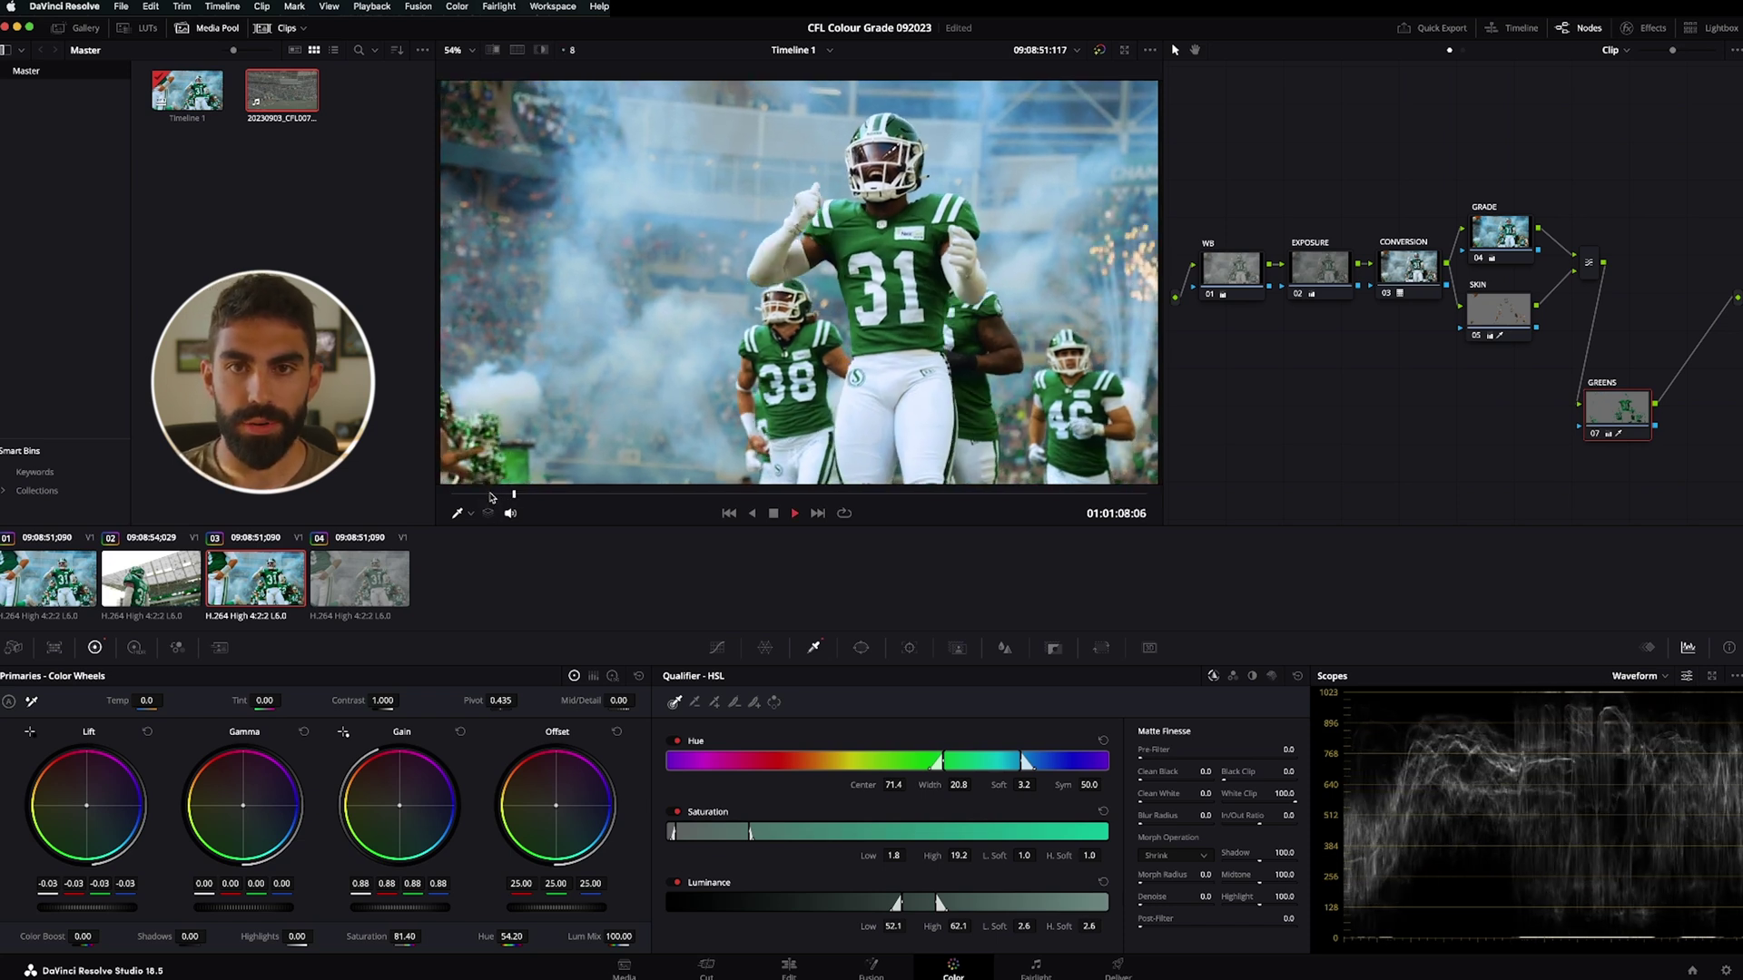
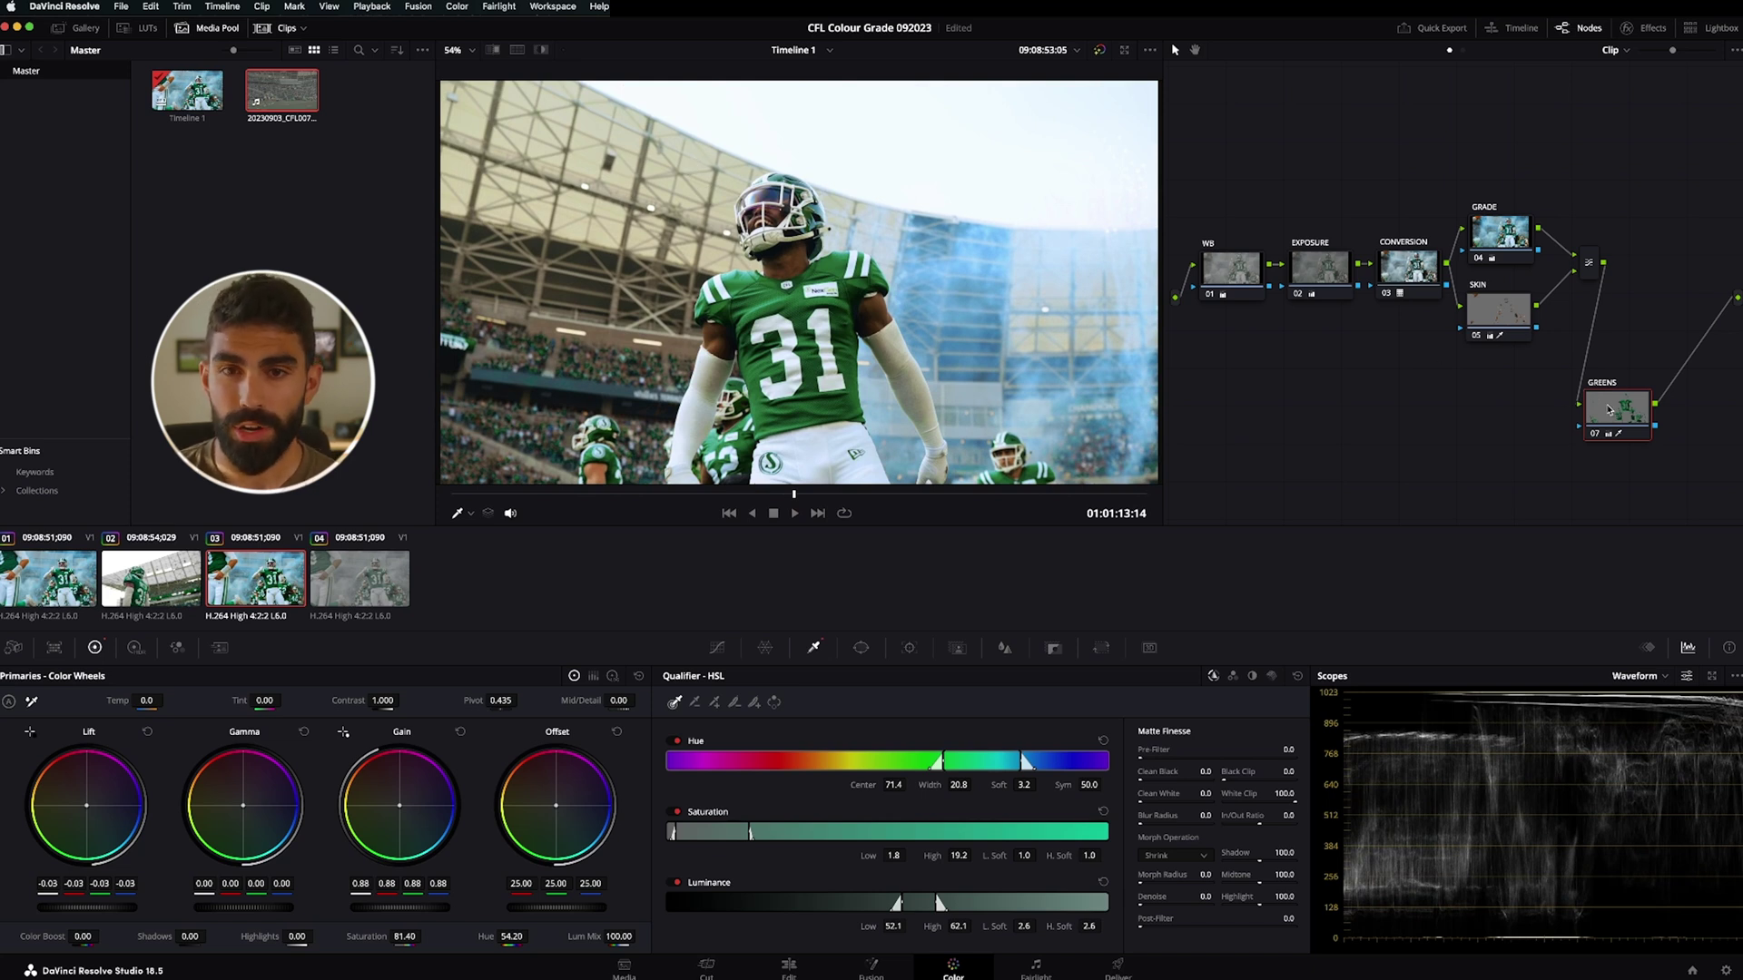
Shift the GREENS node over, add a serial node after it and label the new node YELLOWS
drag(1609, 411, 1590, 412)
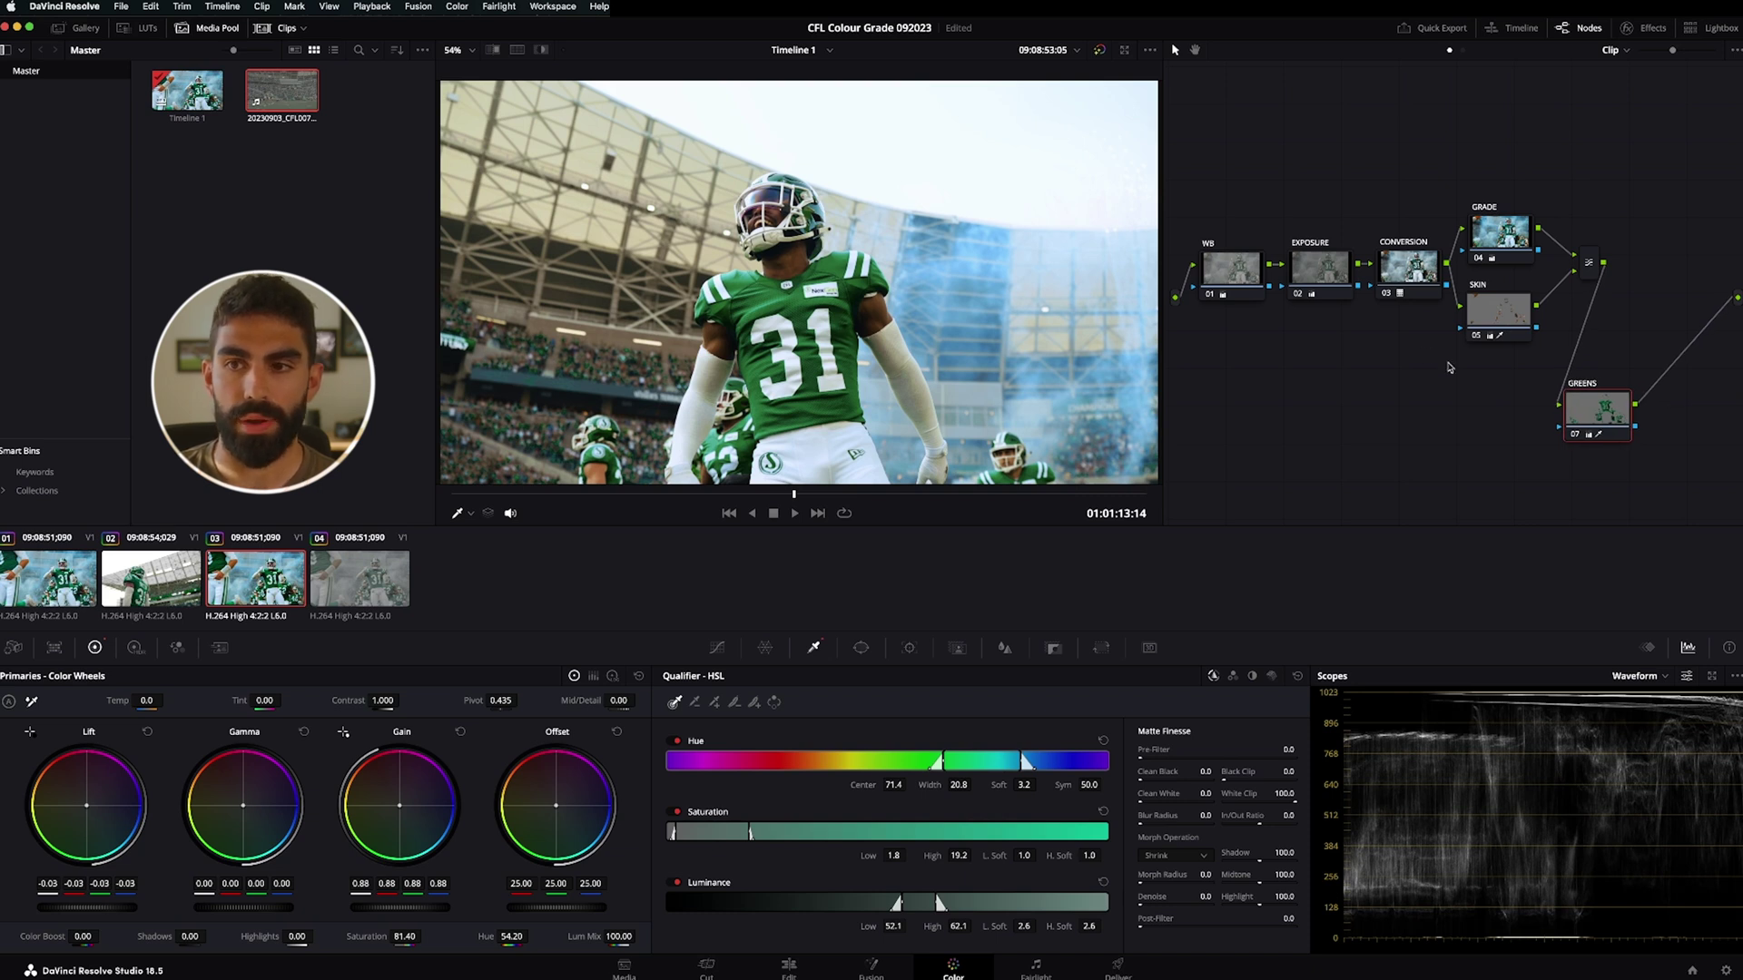
drag(1591, 409, 1583, 409)
key(alt+s)
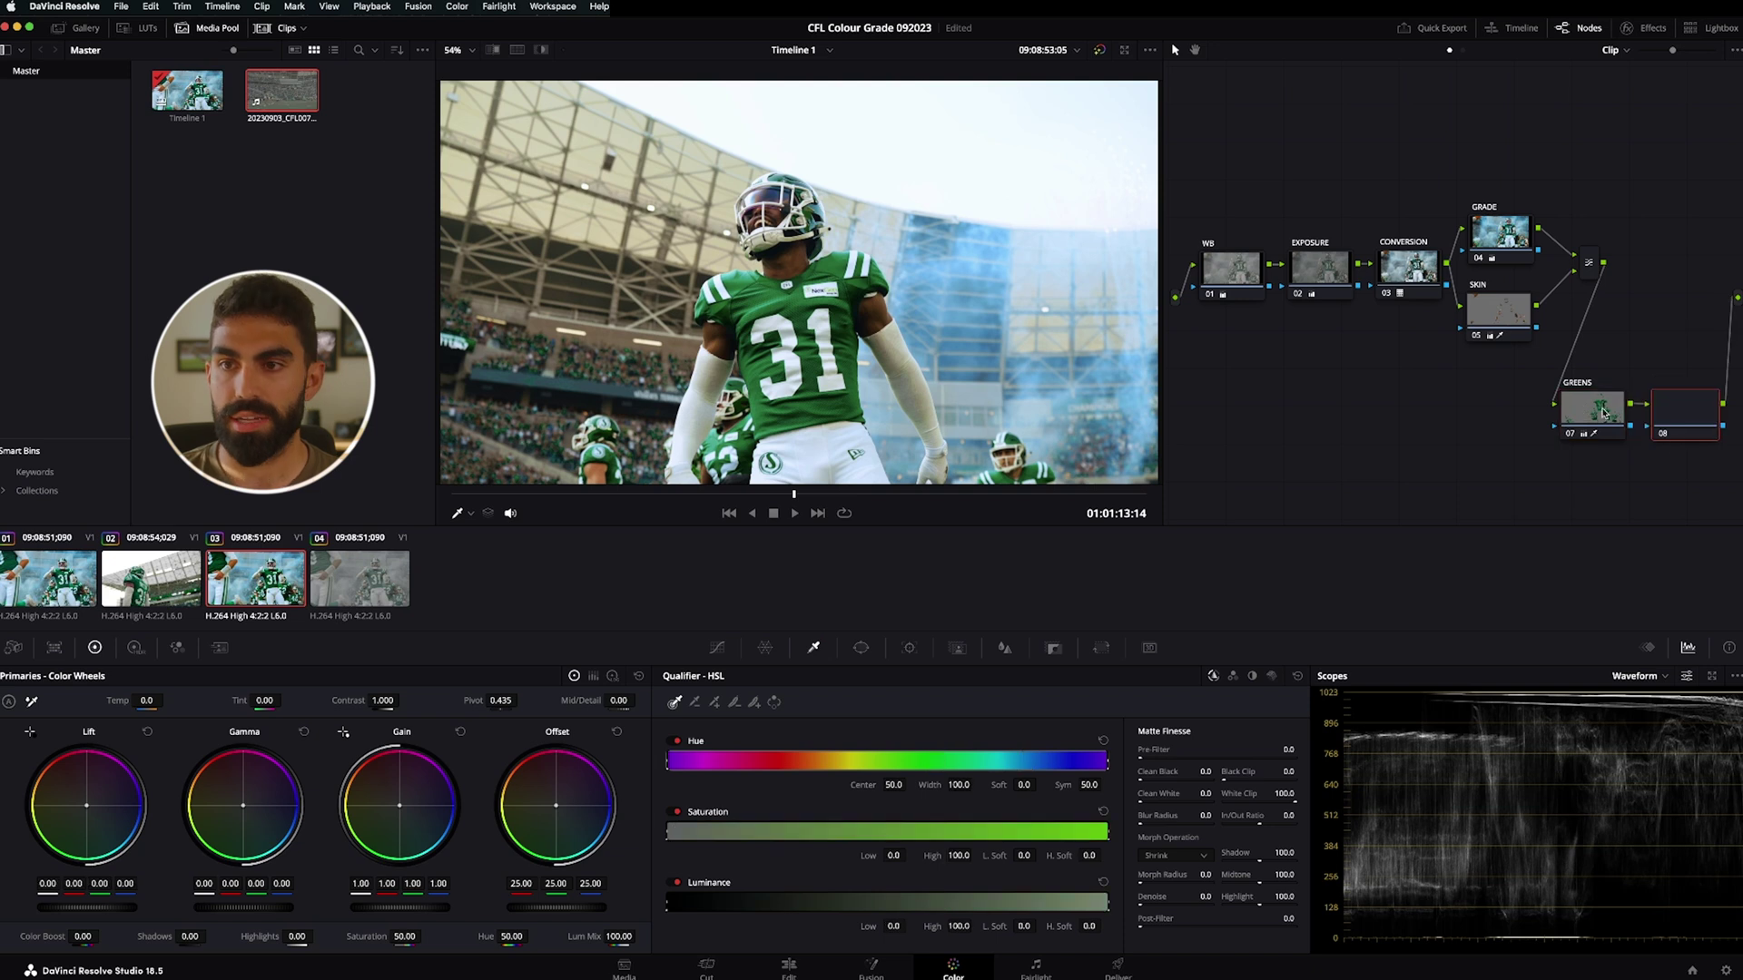
right_click(1689, 408)
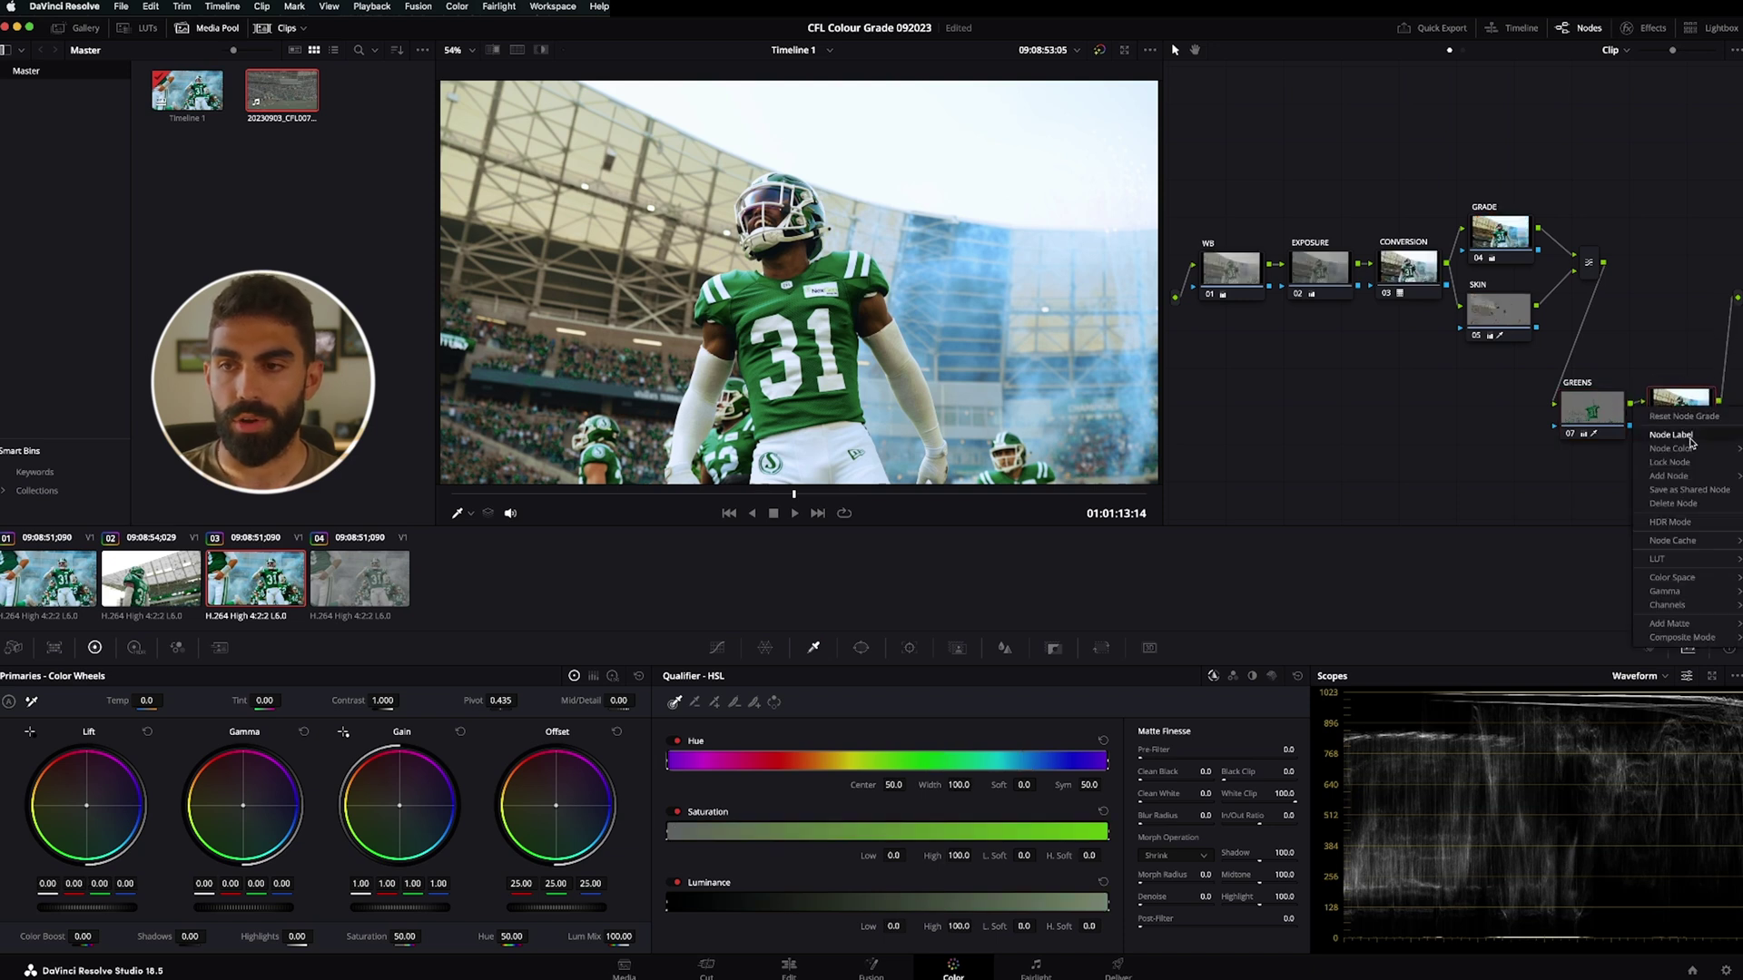
click(1685, 437)
text(YELLOWS)
key(Return)
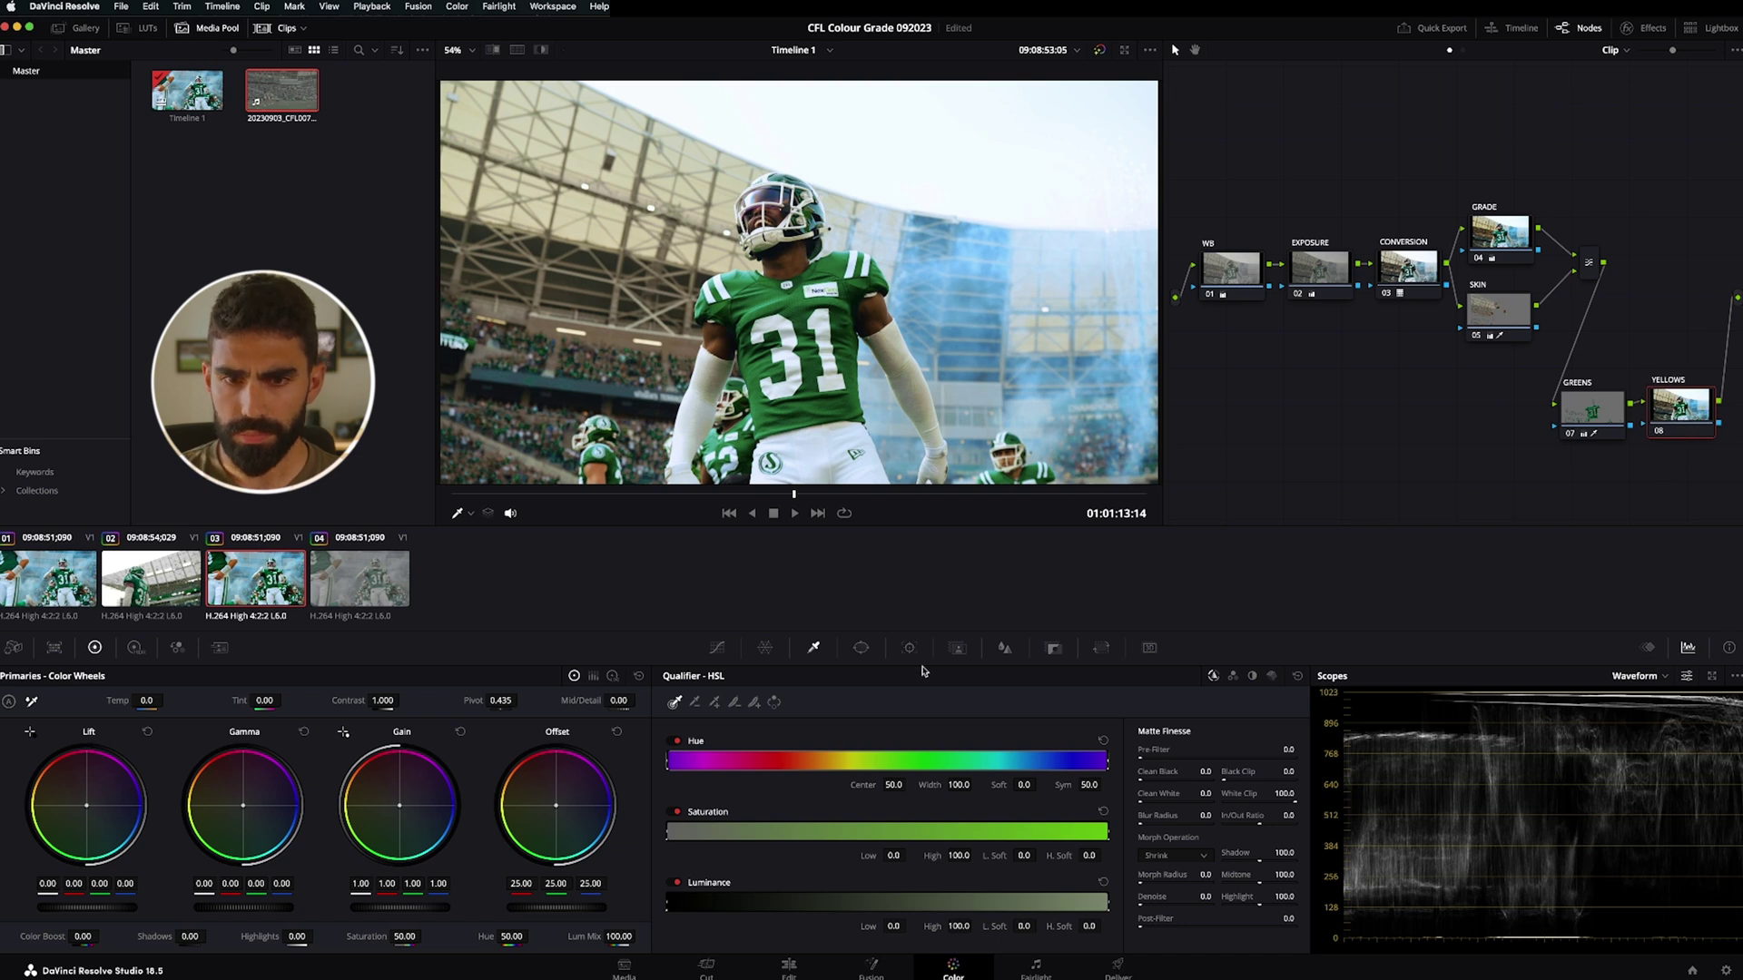
Sample the yellowish stadium roof with the HSL Qualifier on the YELLOWS node and add a further sample while checking the highlight
click(625, 131)
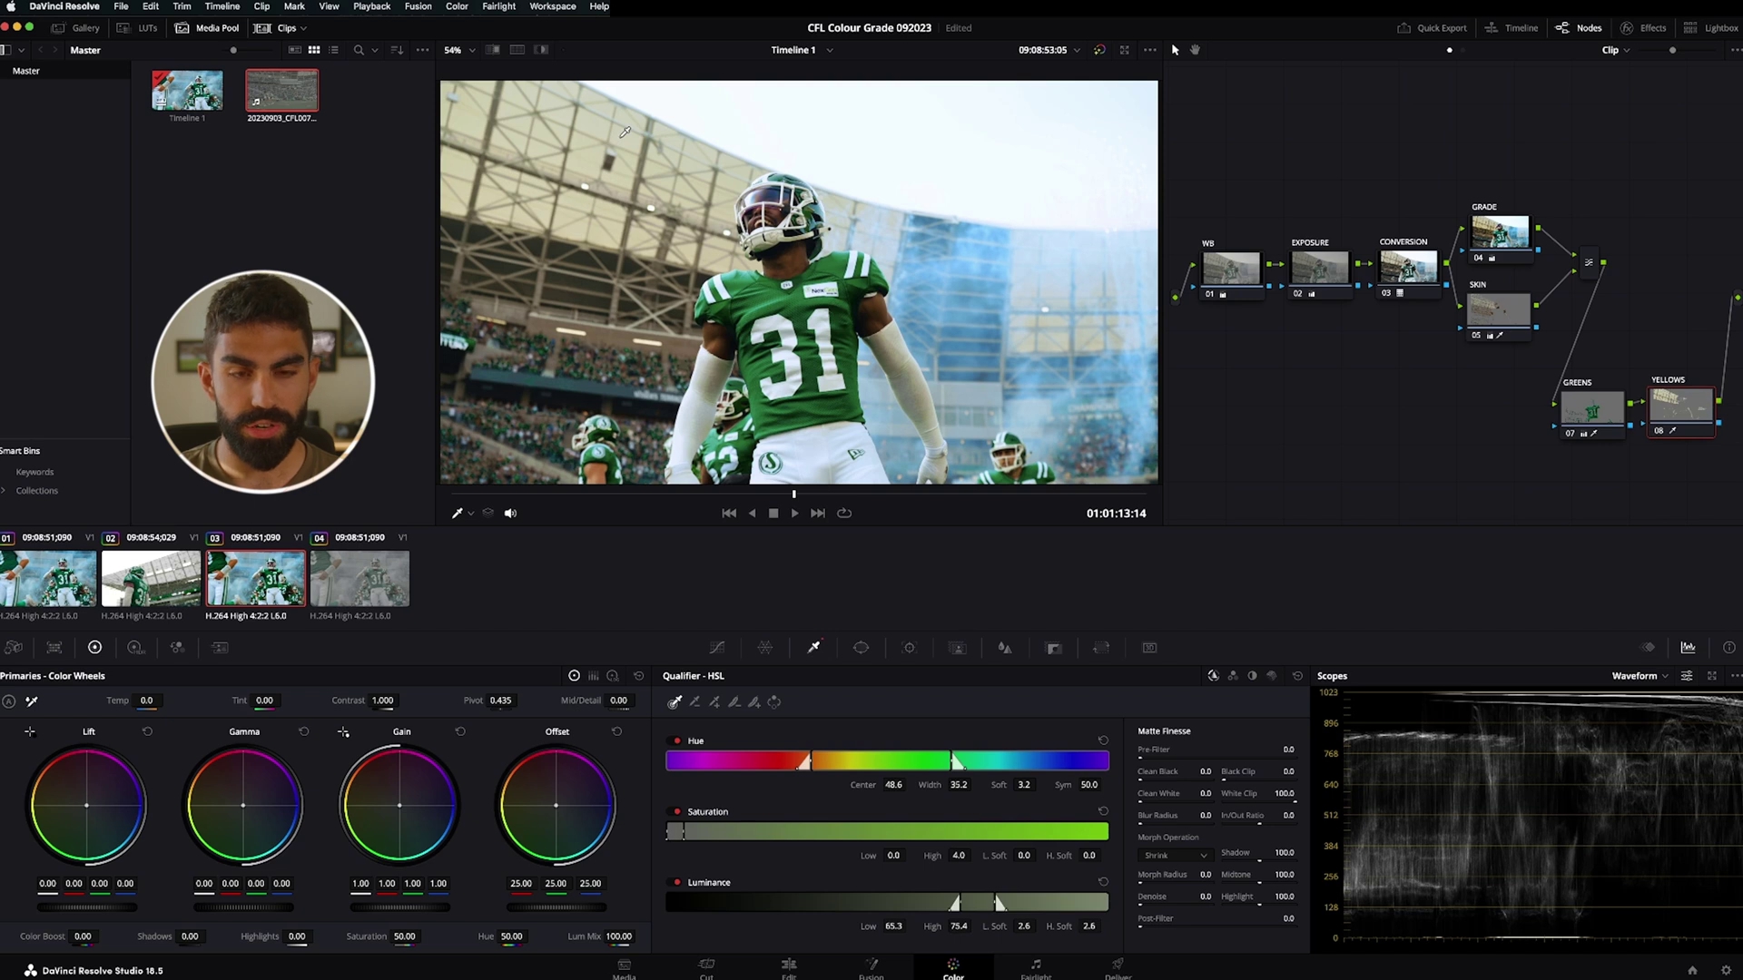
key(shift+h)
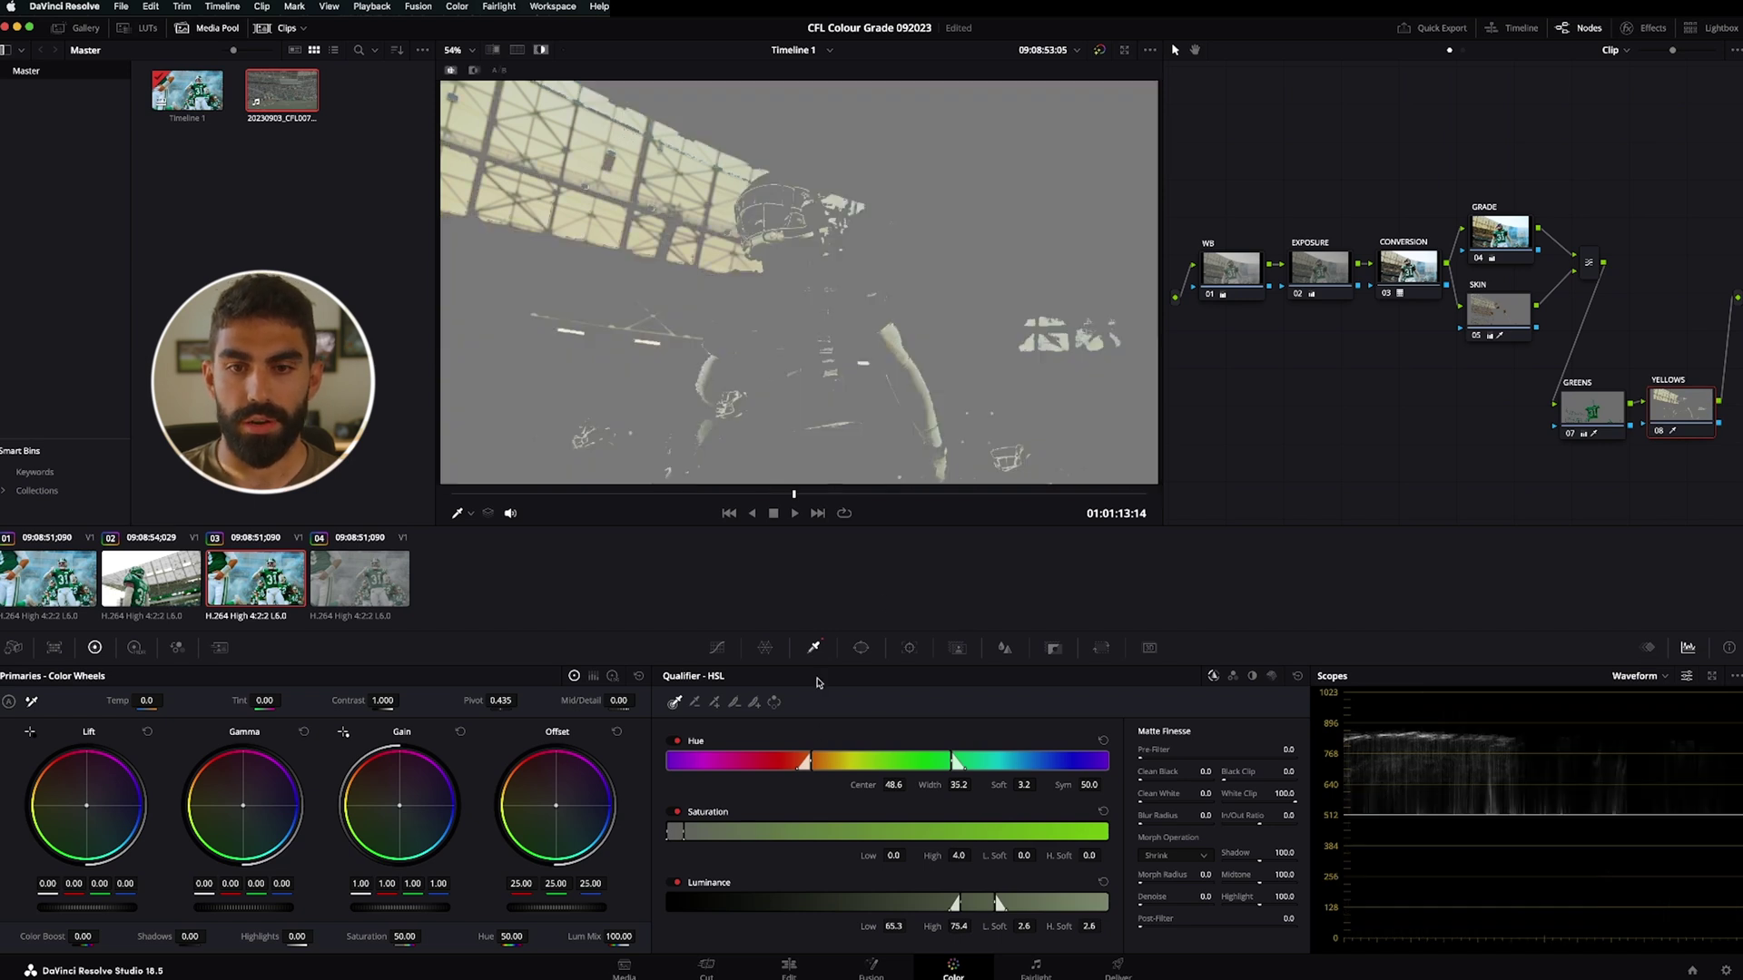
click(715, 708)
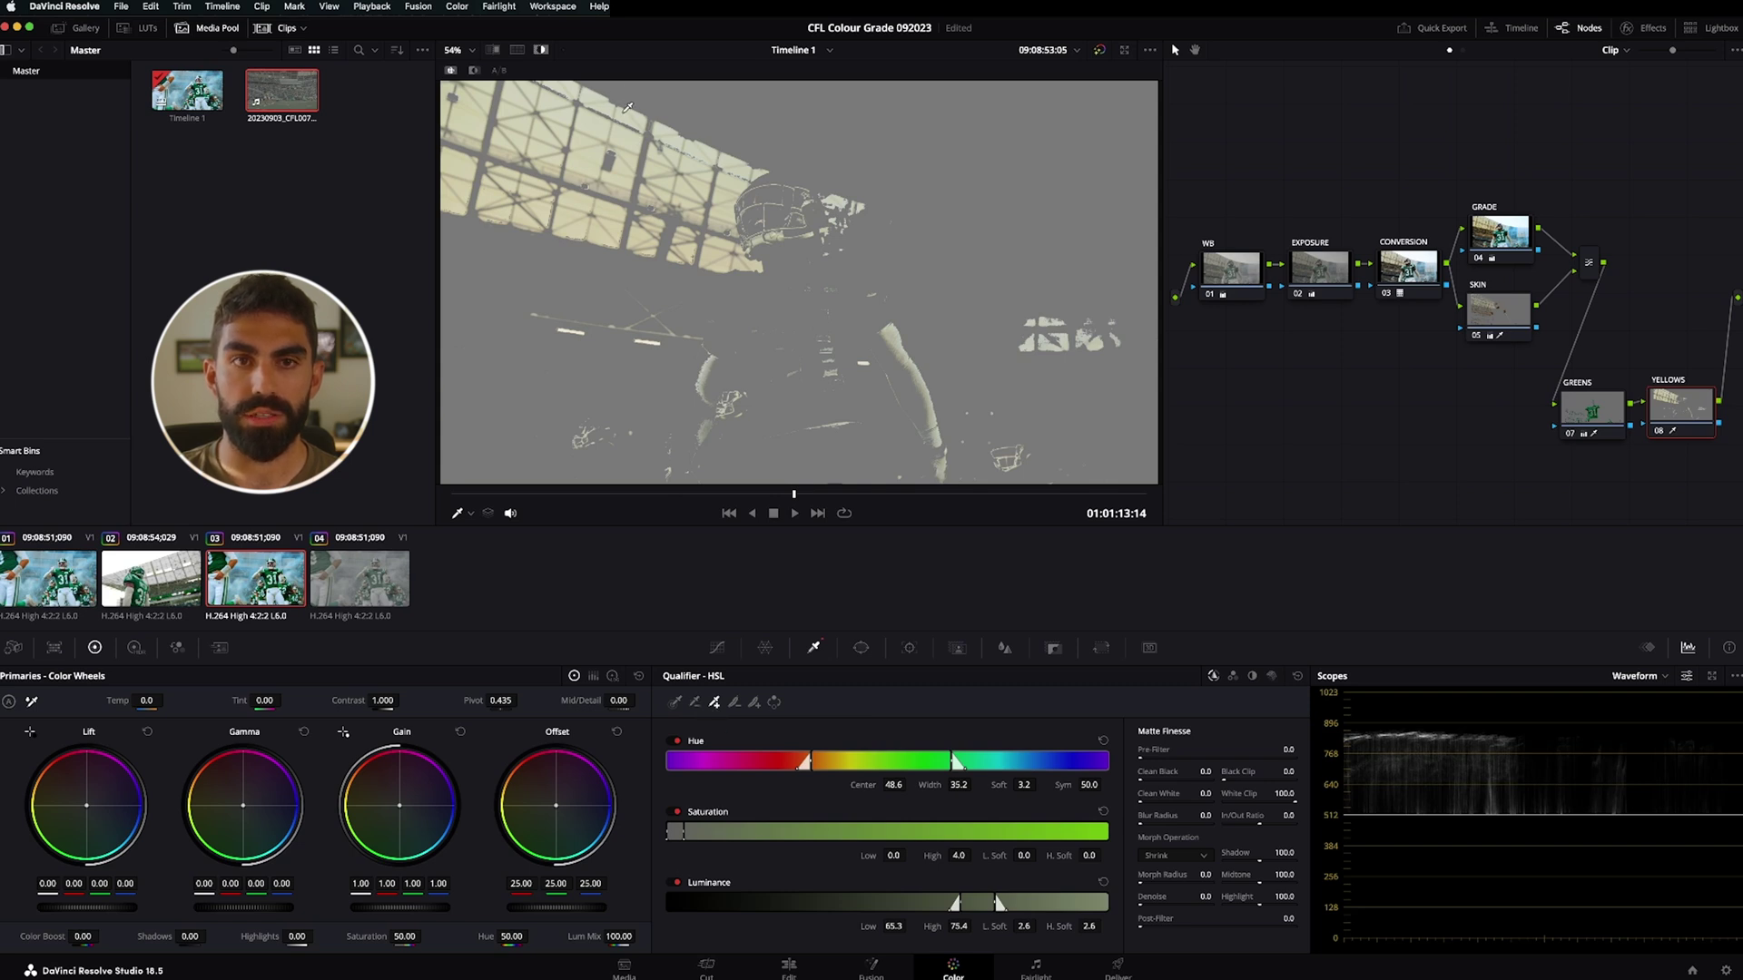
click(837, 198)
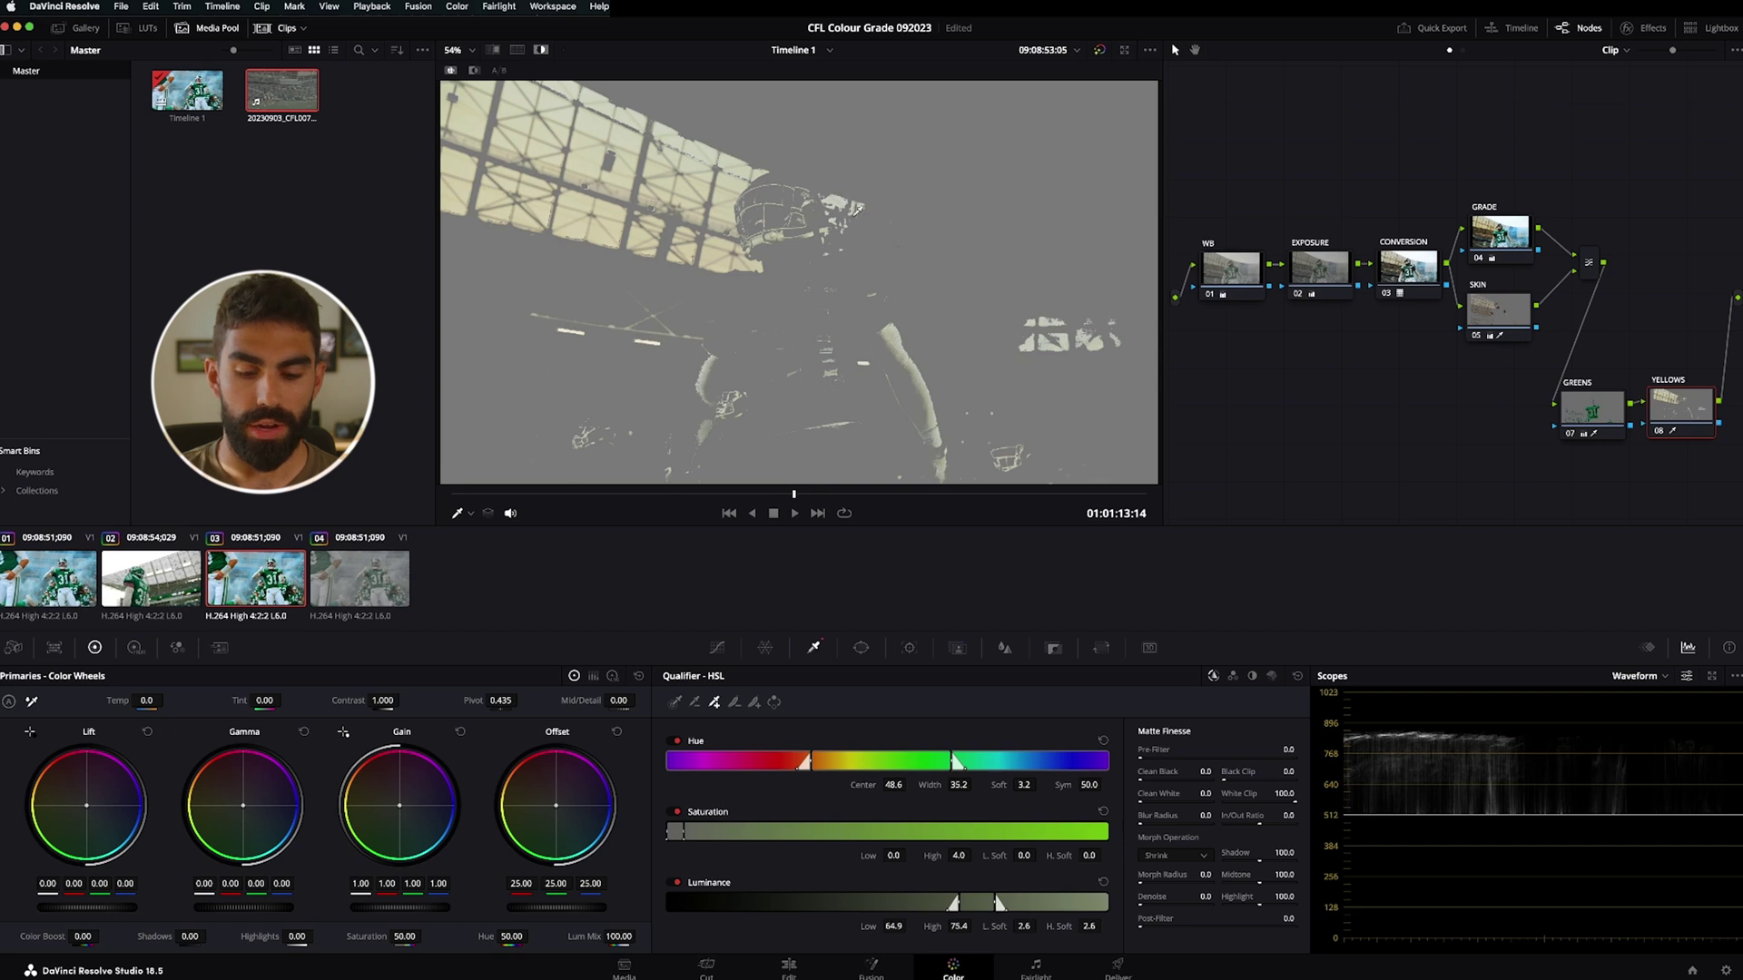
key(shift+h)
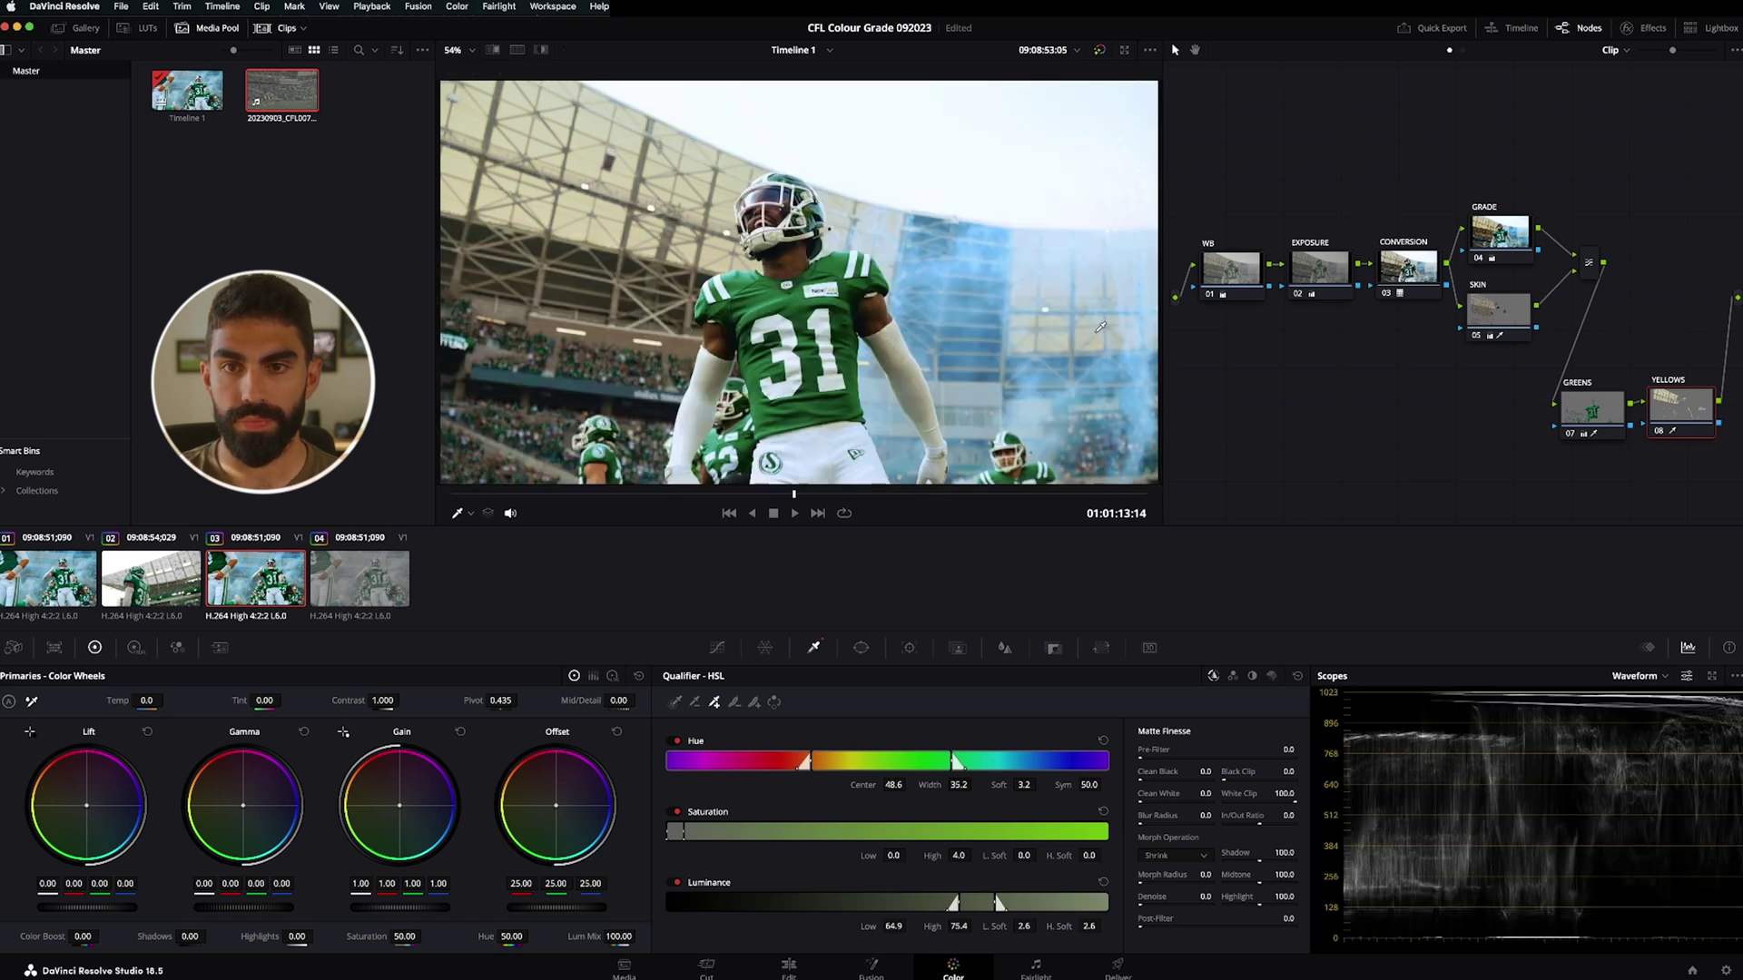
Extend the yellow qualifier to hue center 53.2, width 44.4, saturation 0.0 to 5.8 and luminance 60.8 to 75.4, then turn off the highlight
key(shift+h)
click(1063, 332)
click(578, 233)
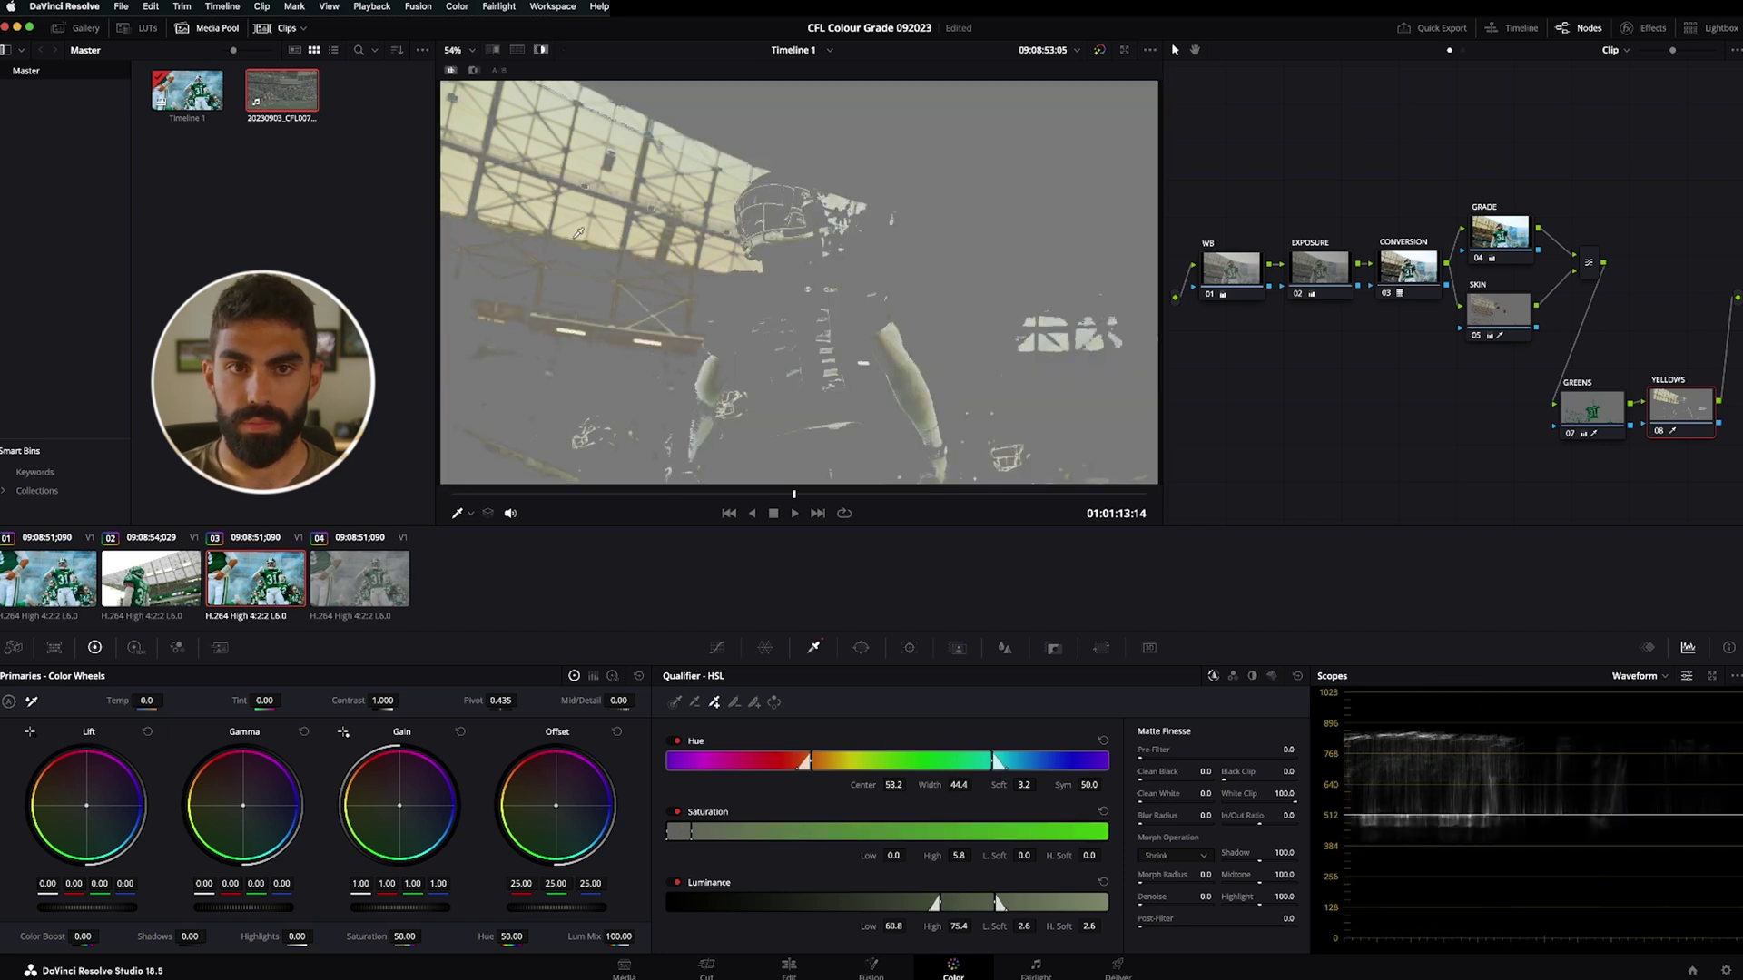
key(shift+h)
key(shift+h)
key(shift+h)
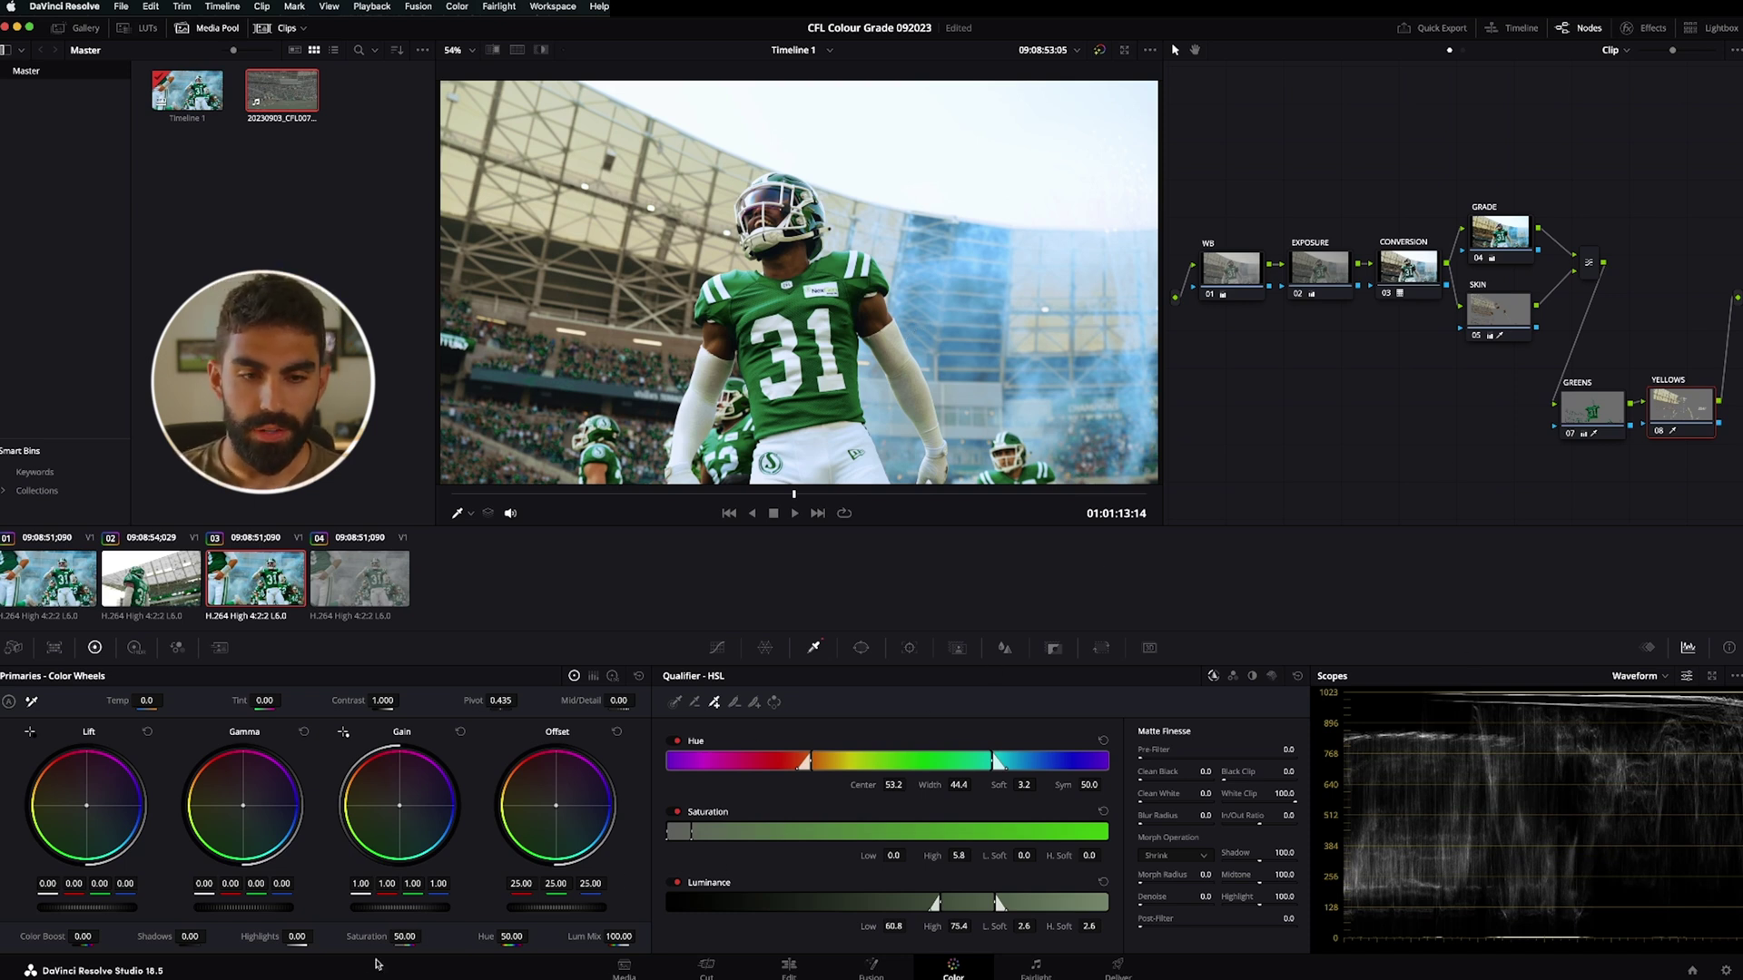
Set the YELLOWS node's saturation to 13.60 and compare the image with the node disabled and enabled
drag(404, 938, 425, 937)
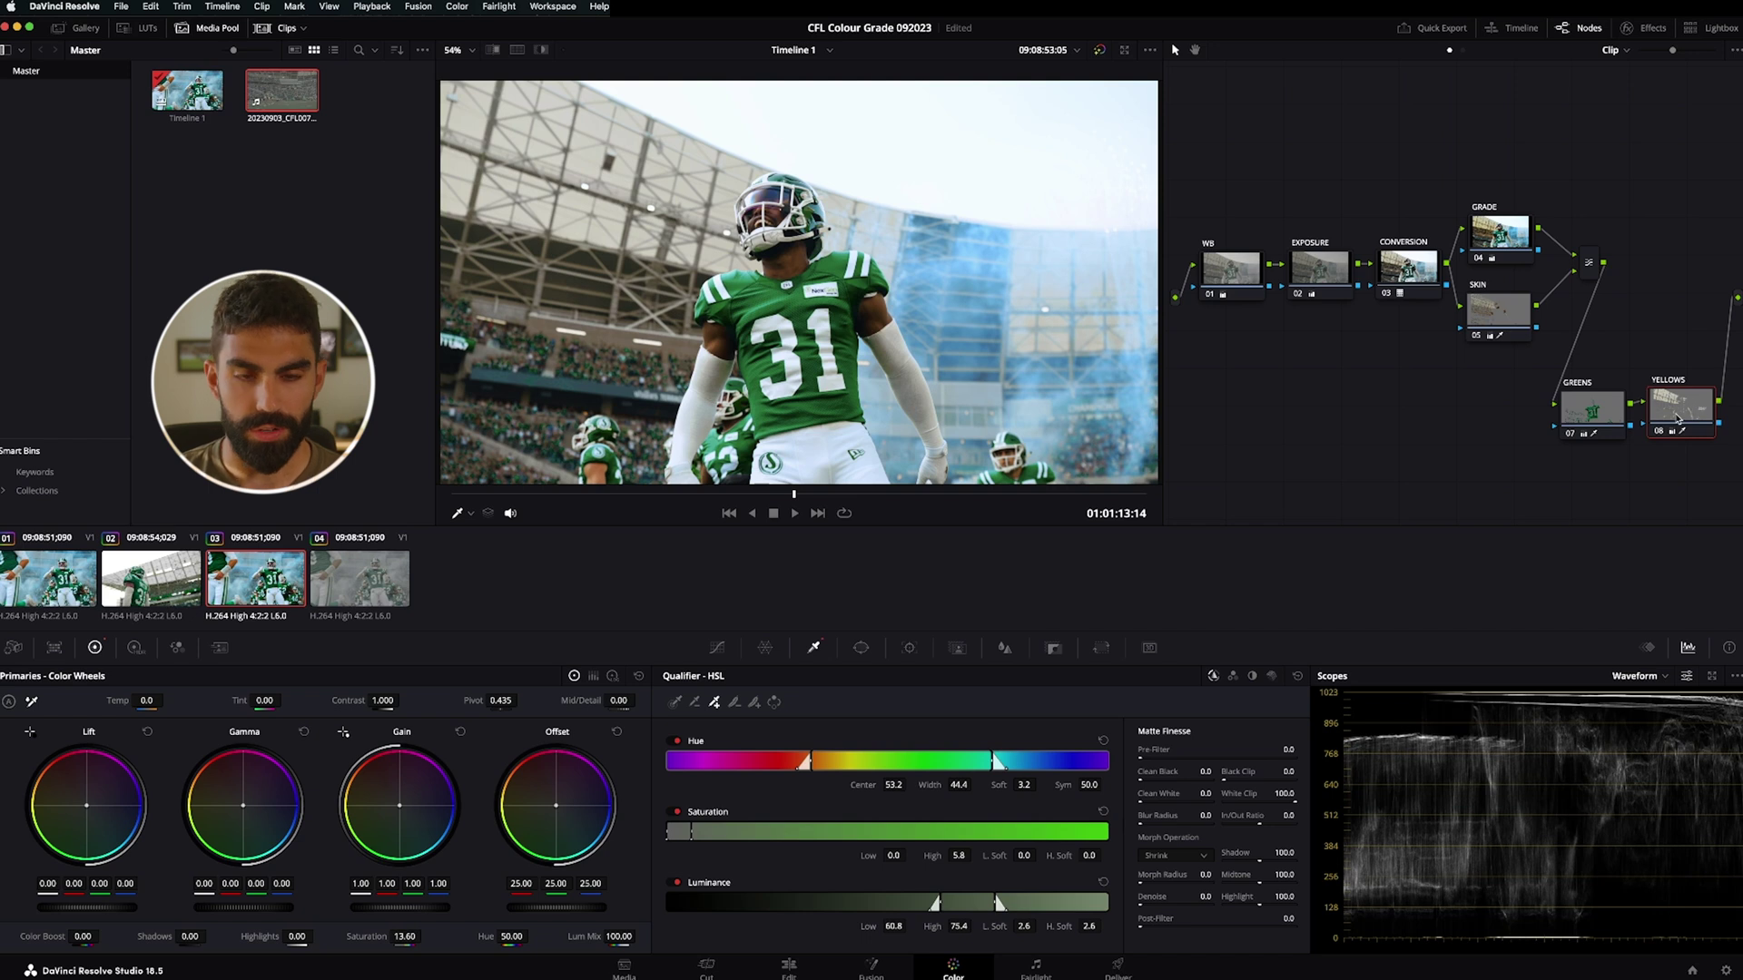
key(ctrl+d)
key(ctrl+d)
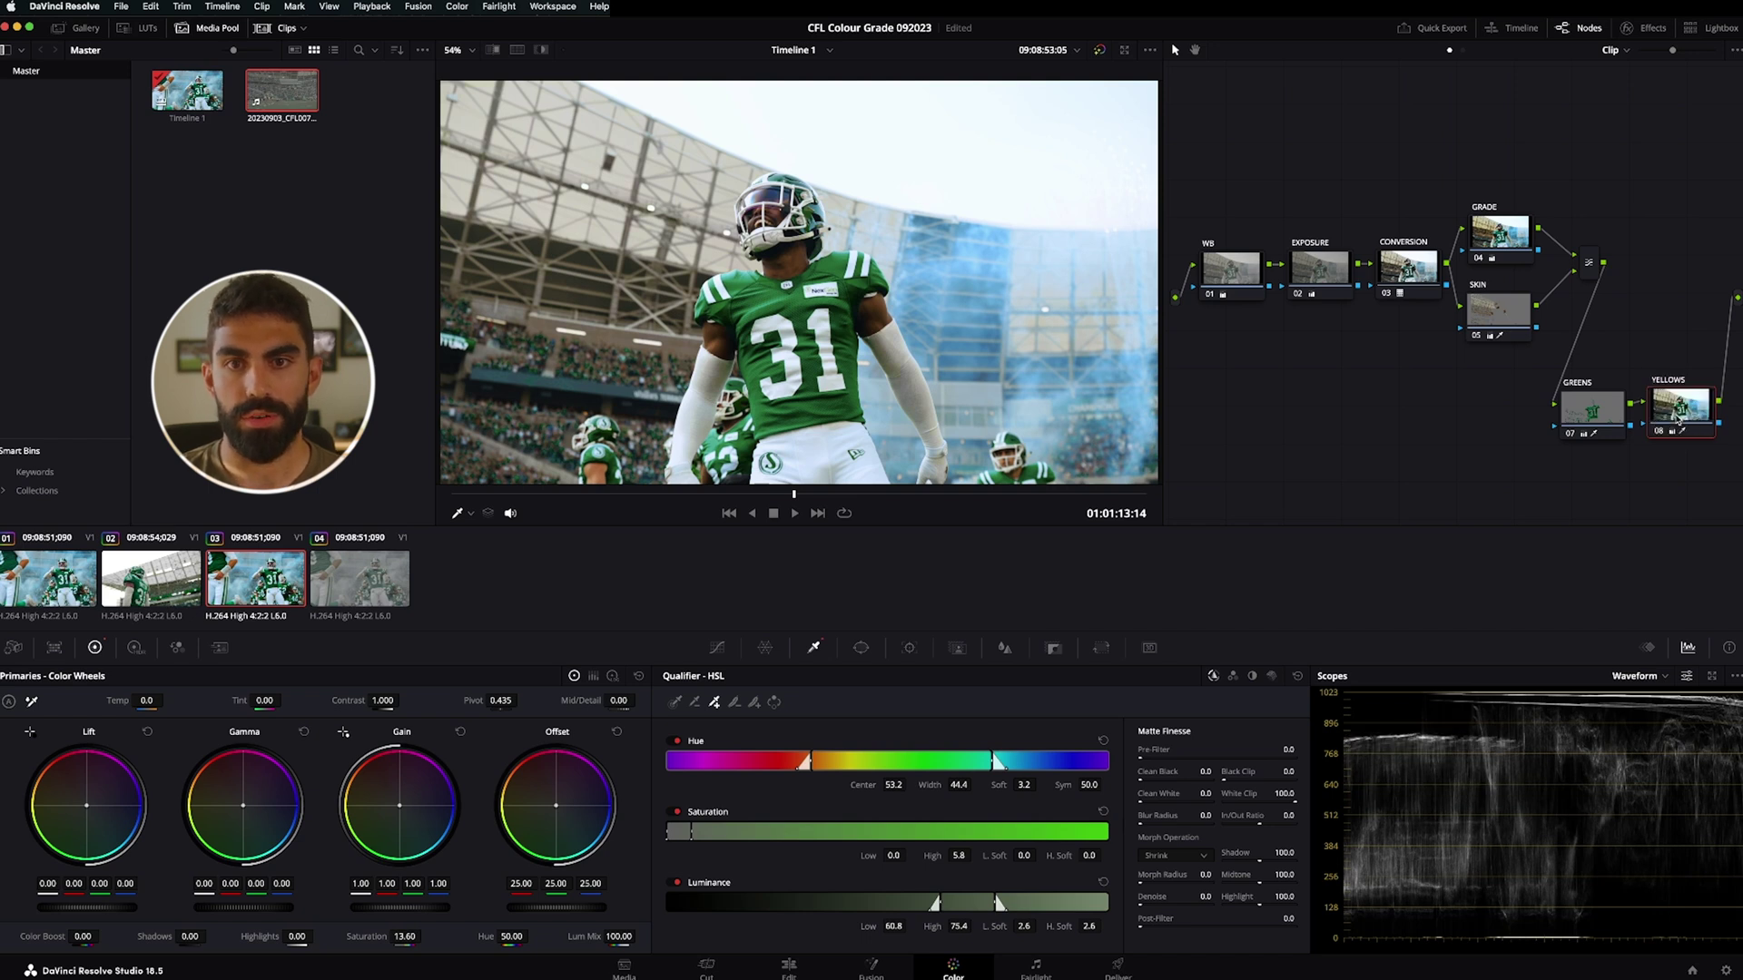
key(ctrl+d)
key(ctrl+d)
key(ctrl+d)
key(ctrl+d)
key(ctrl+d)
key(ctrl+d)
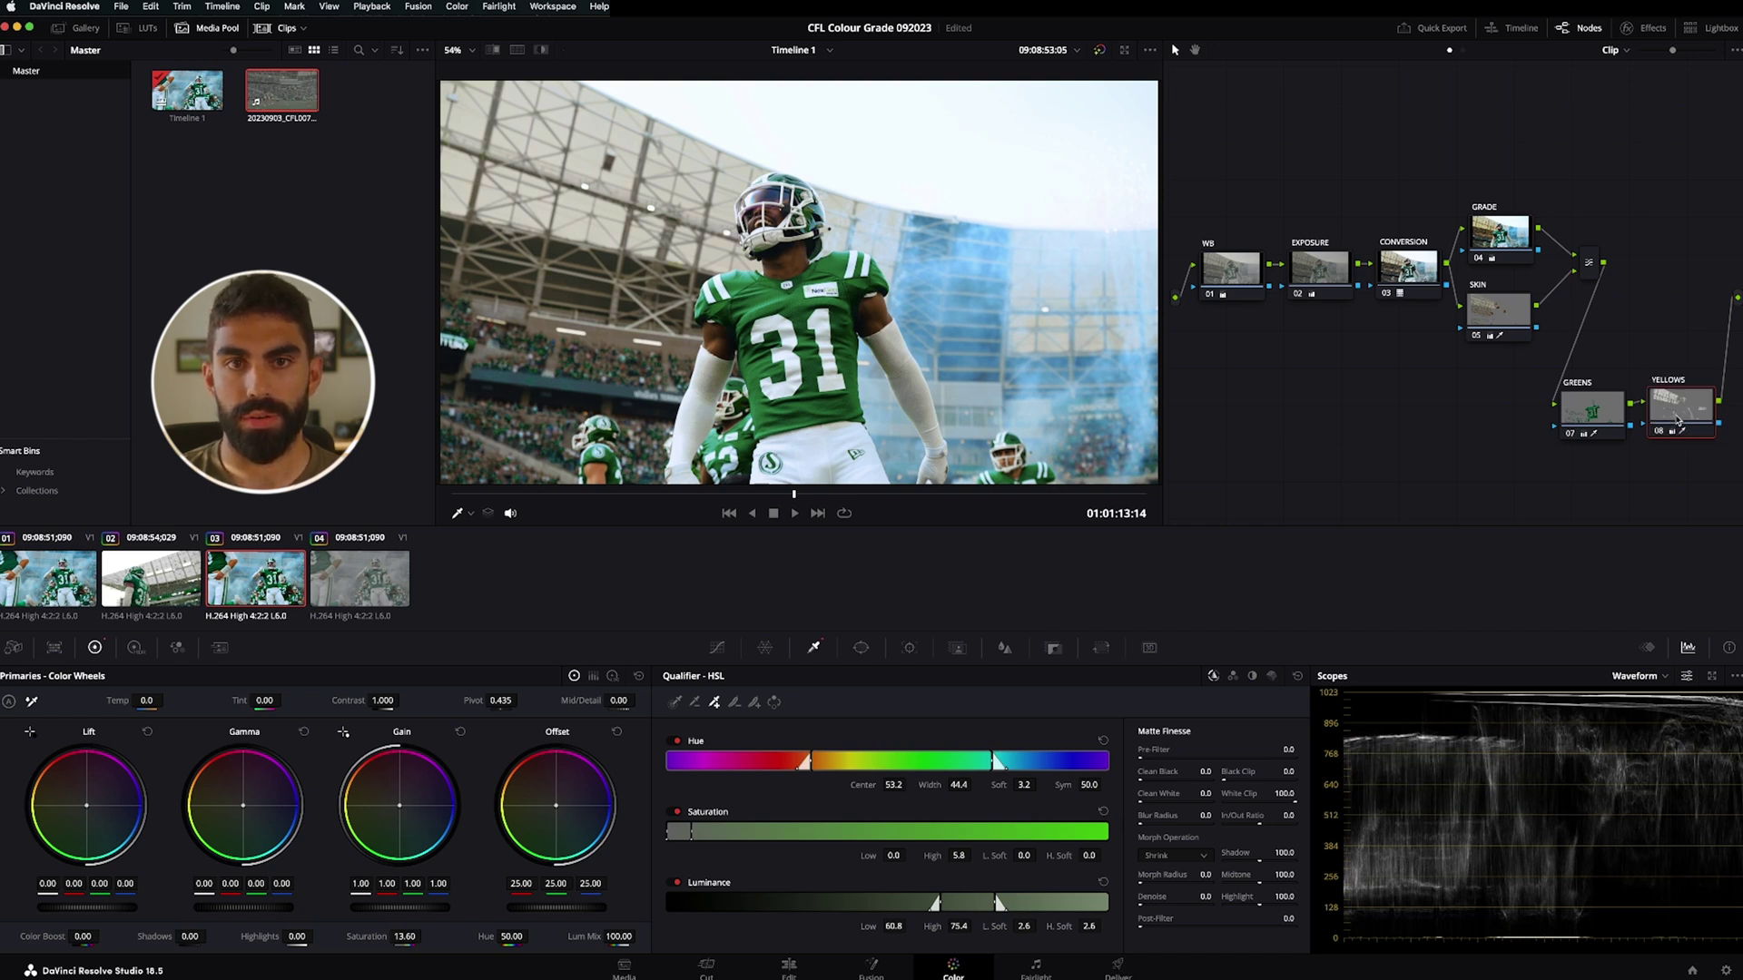
key(ctrl+d)
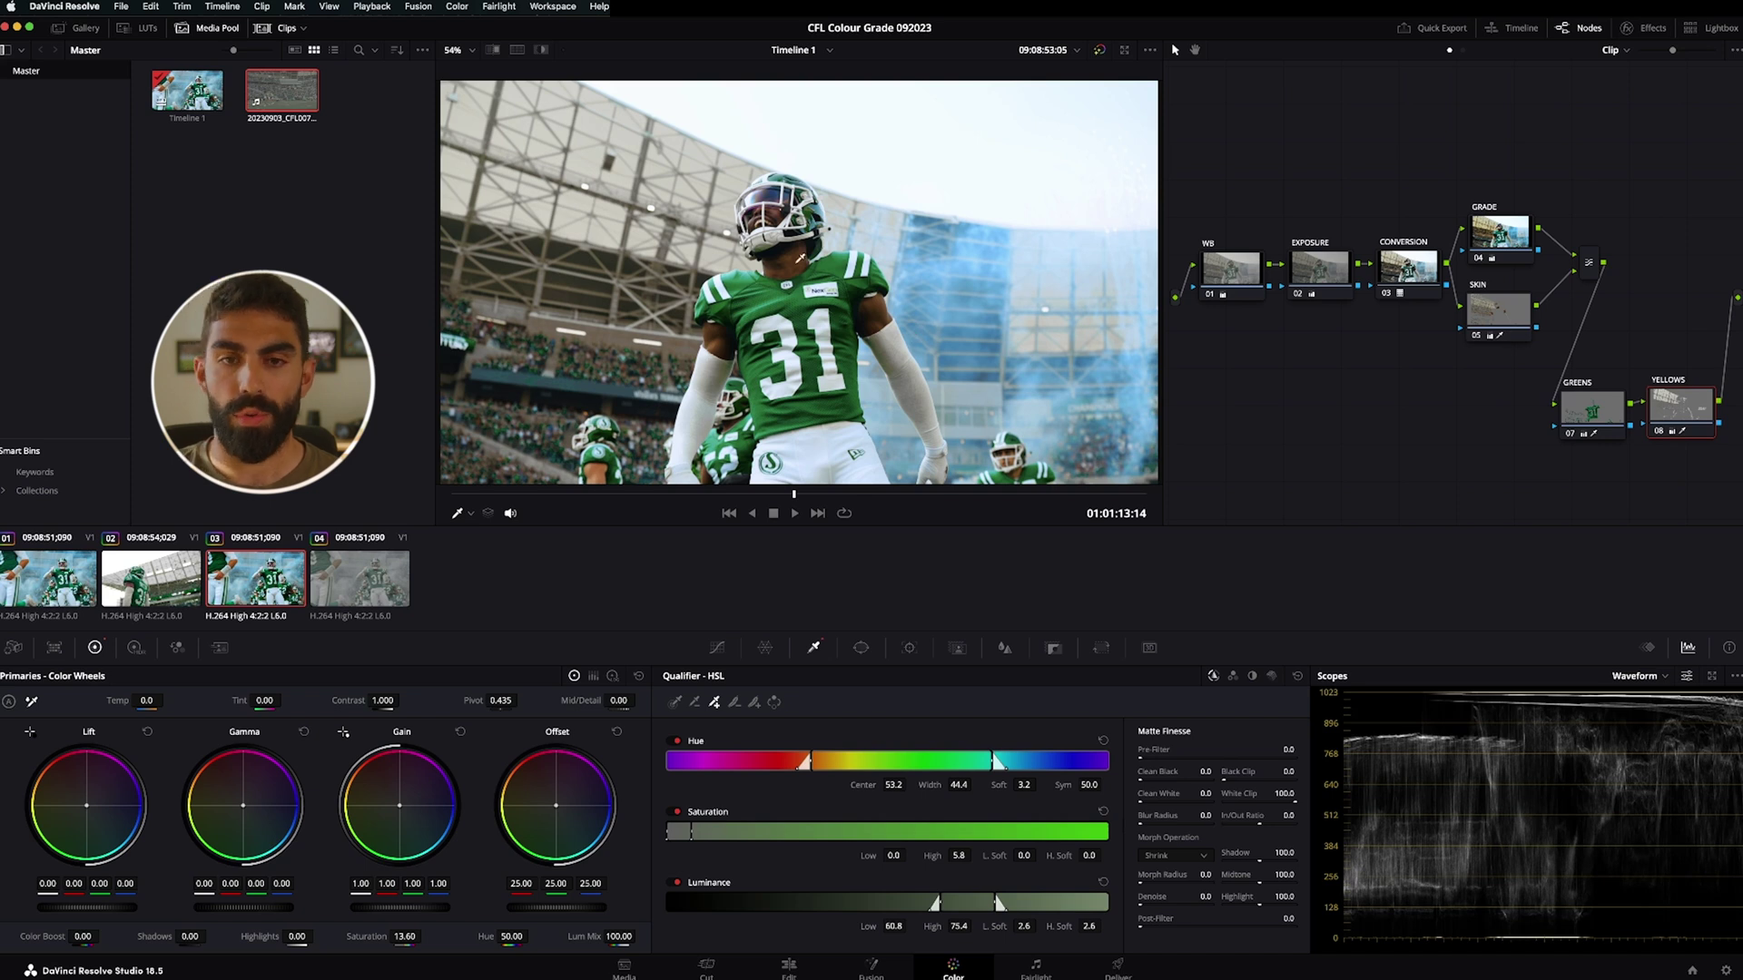
Play the graded clip 03 from its start and switch repeatedly between clips 01 and 03 to compare their grades
drag(671, 494, 452, 497)
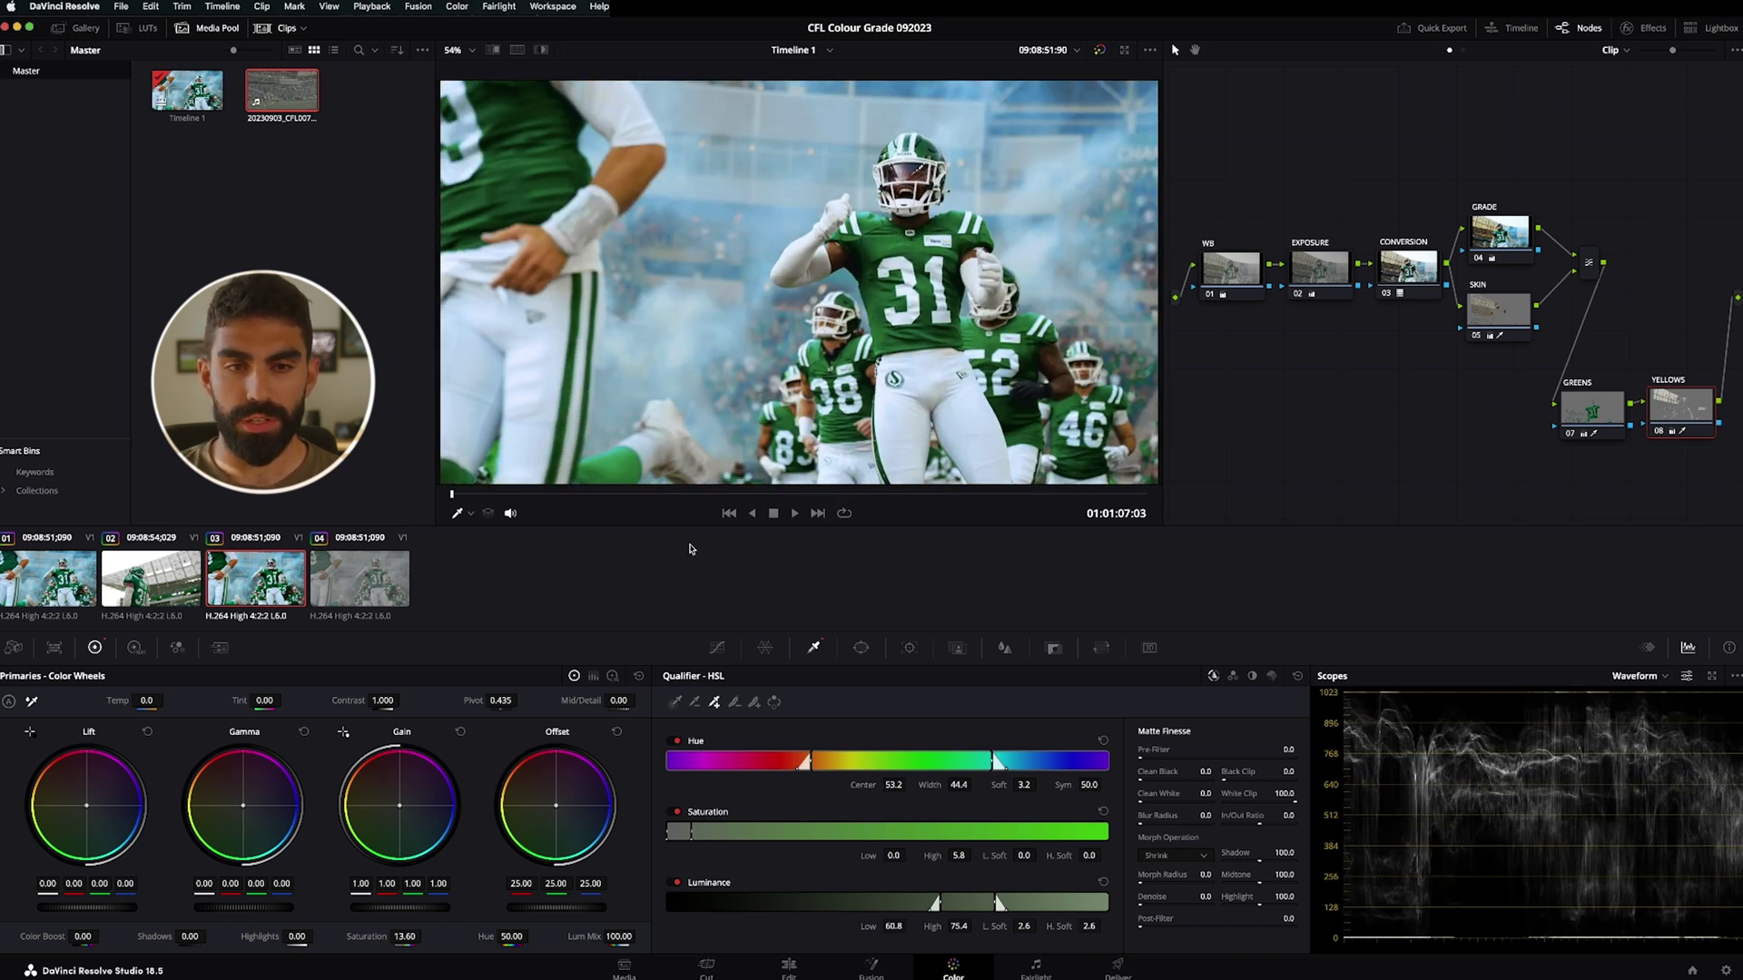
key(space)
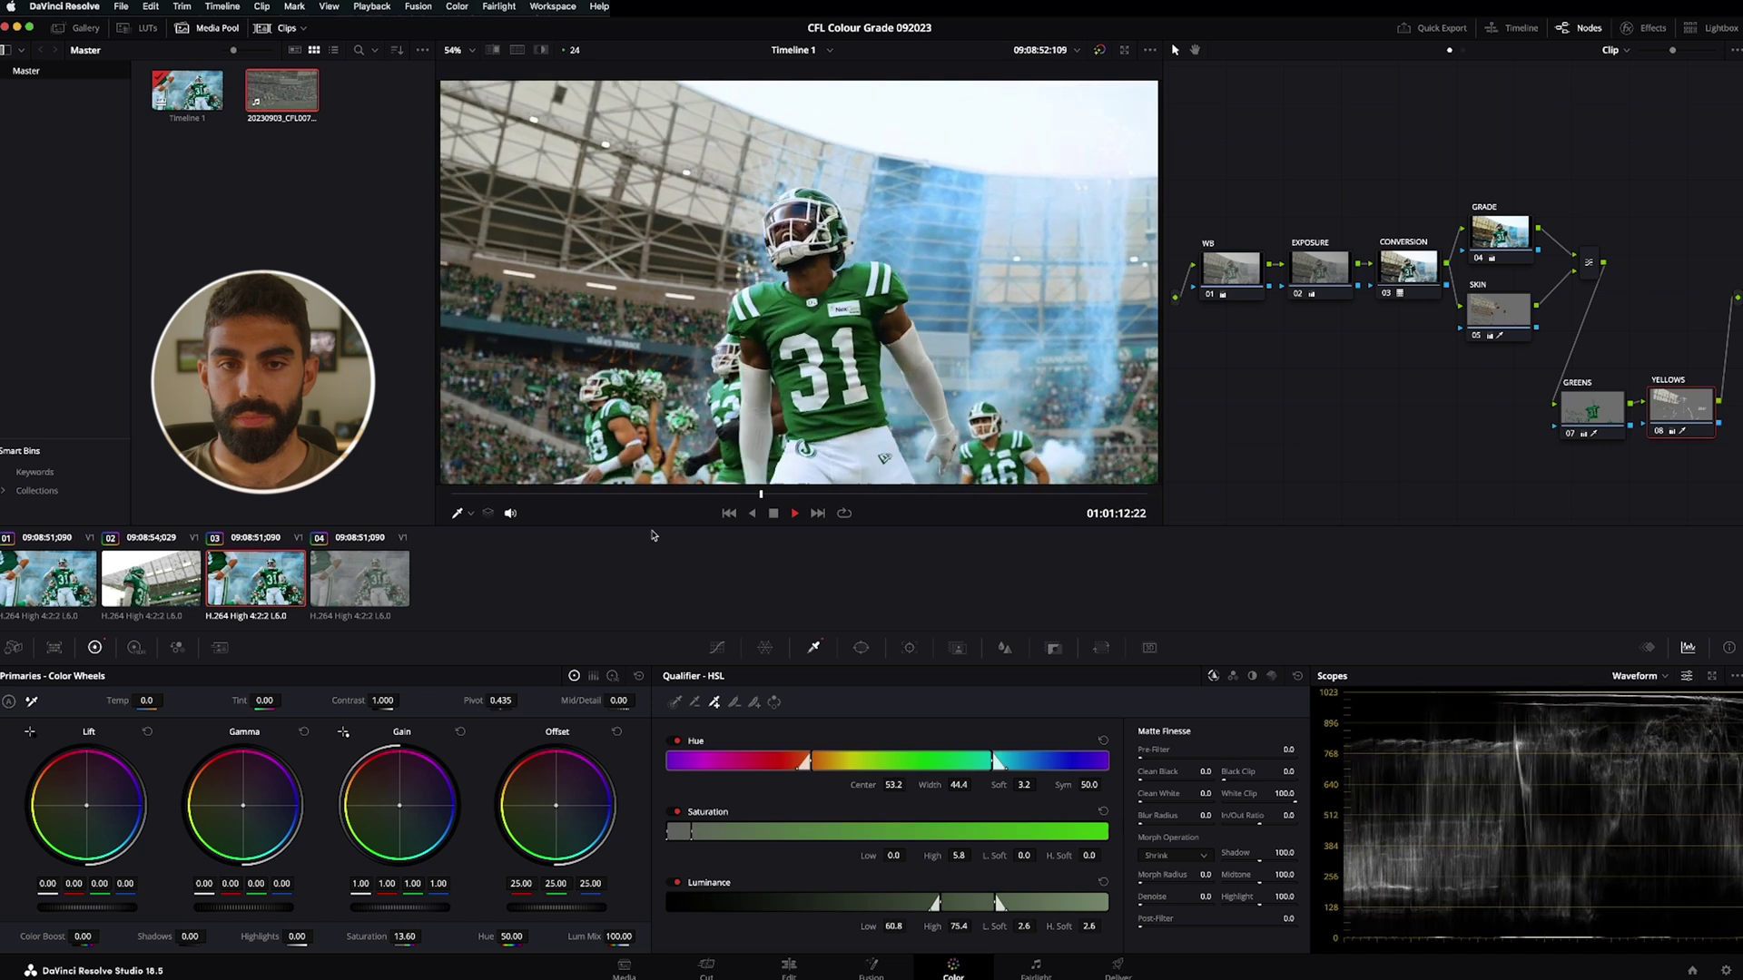
click(56, 595)
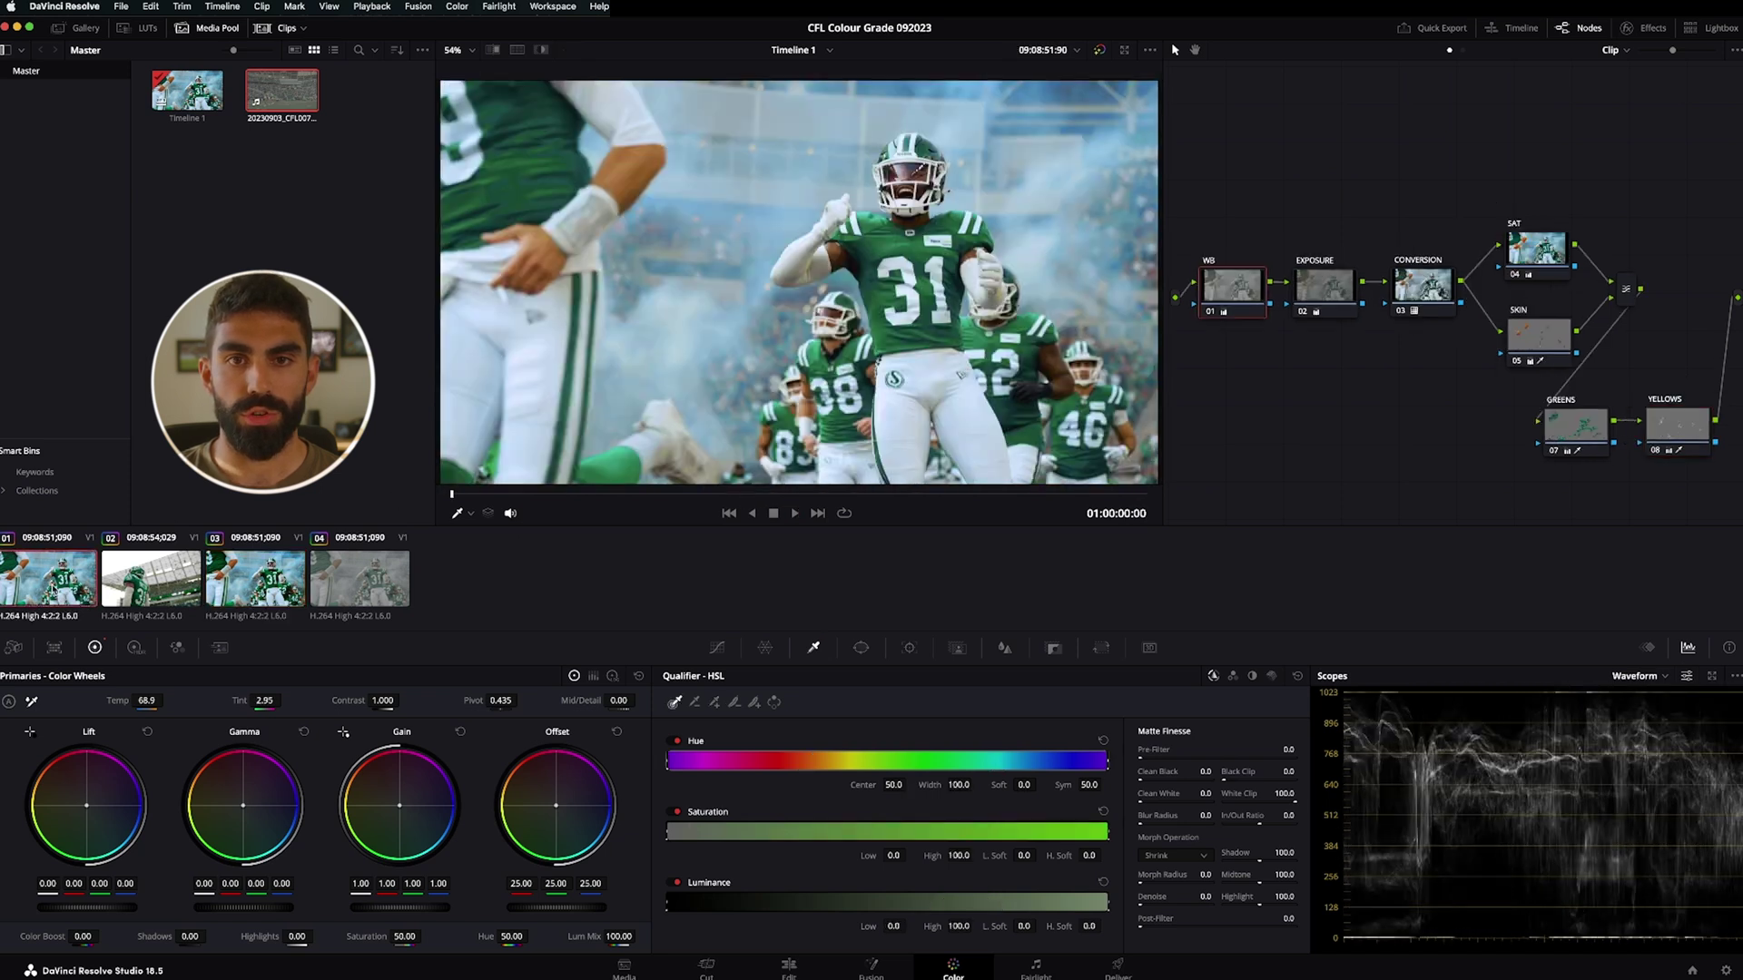
click(259, 597)
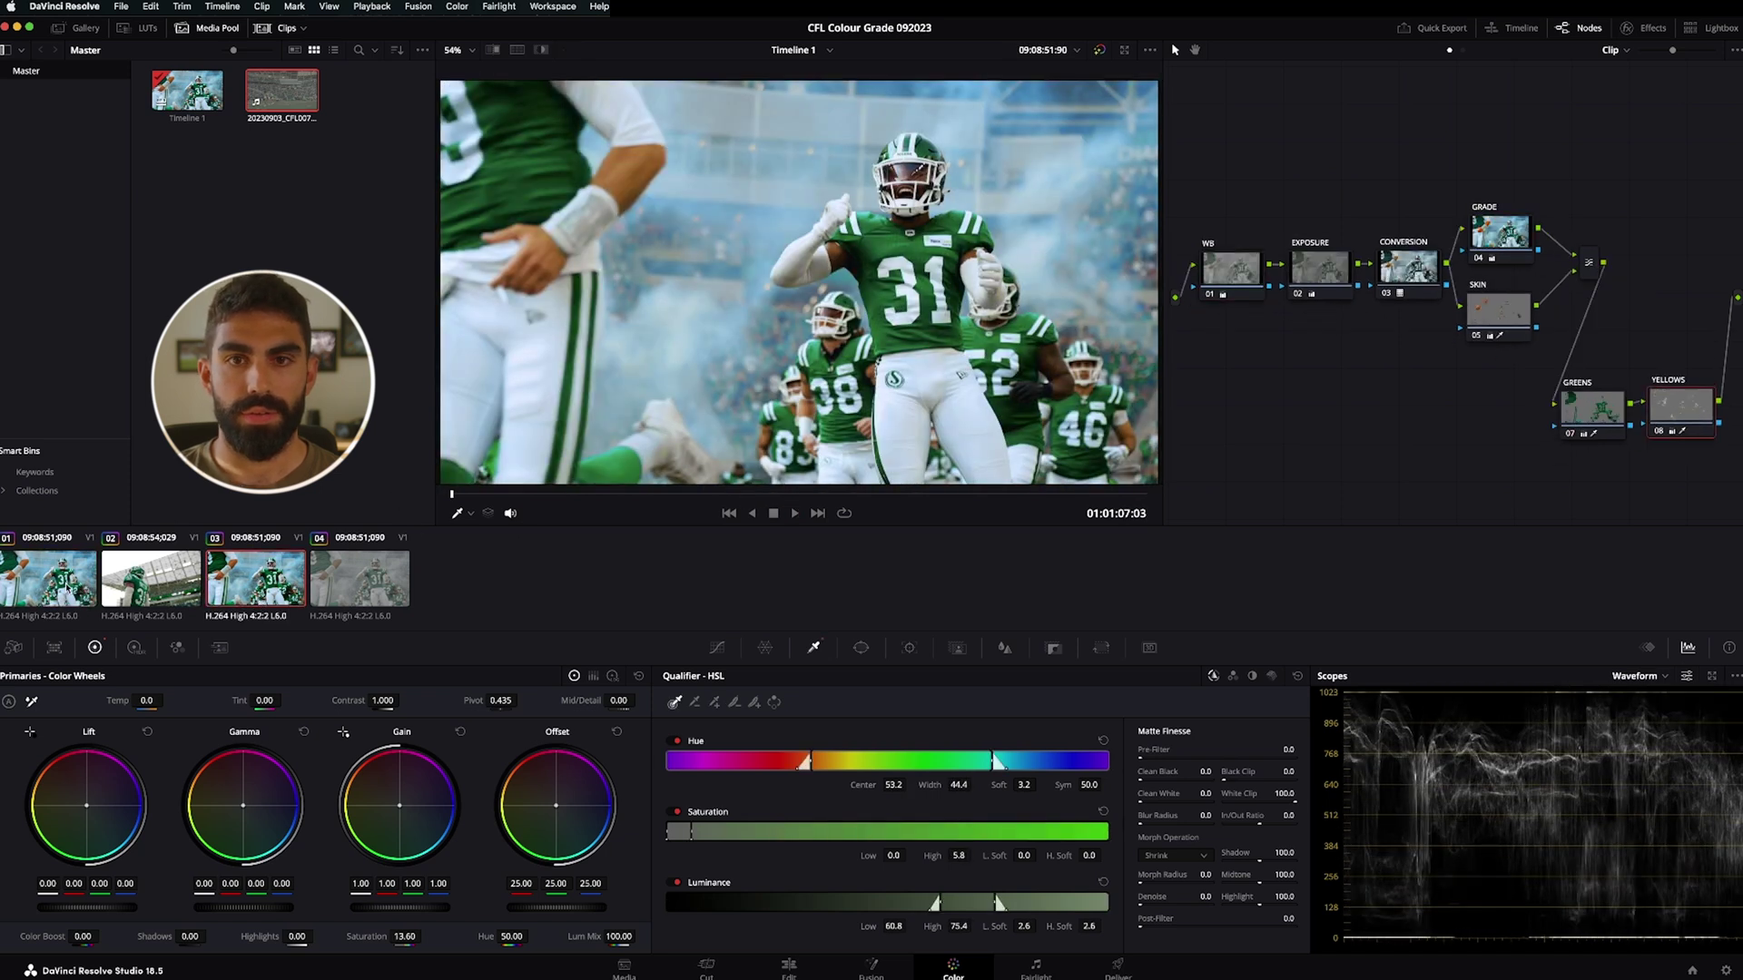
click(68, 588)
click(269, 589)
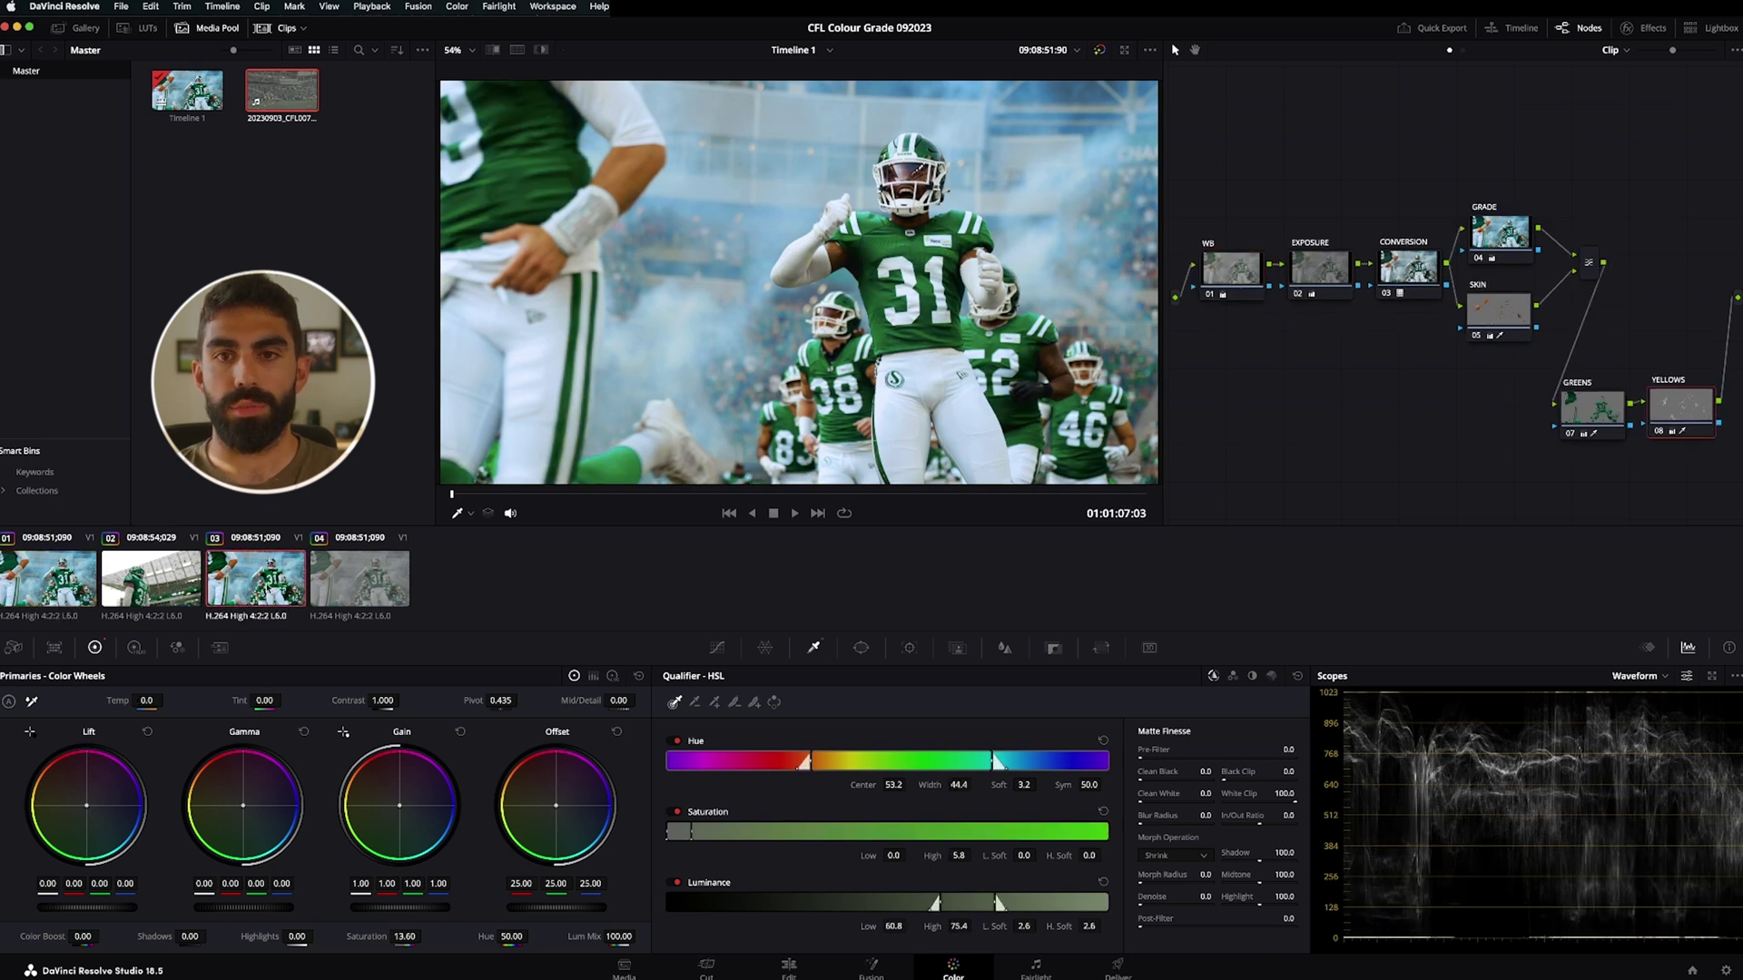
click(68, 586)
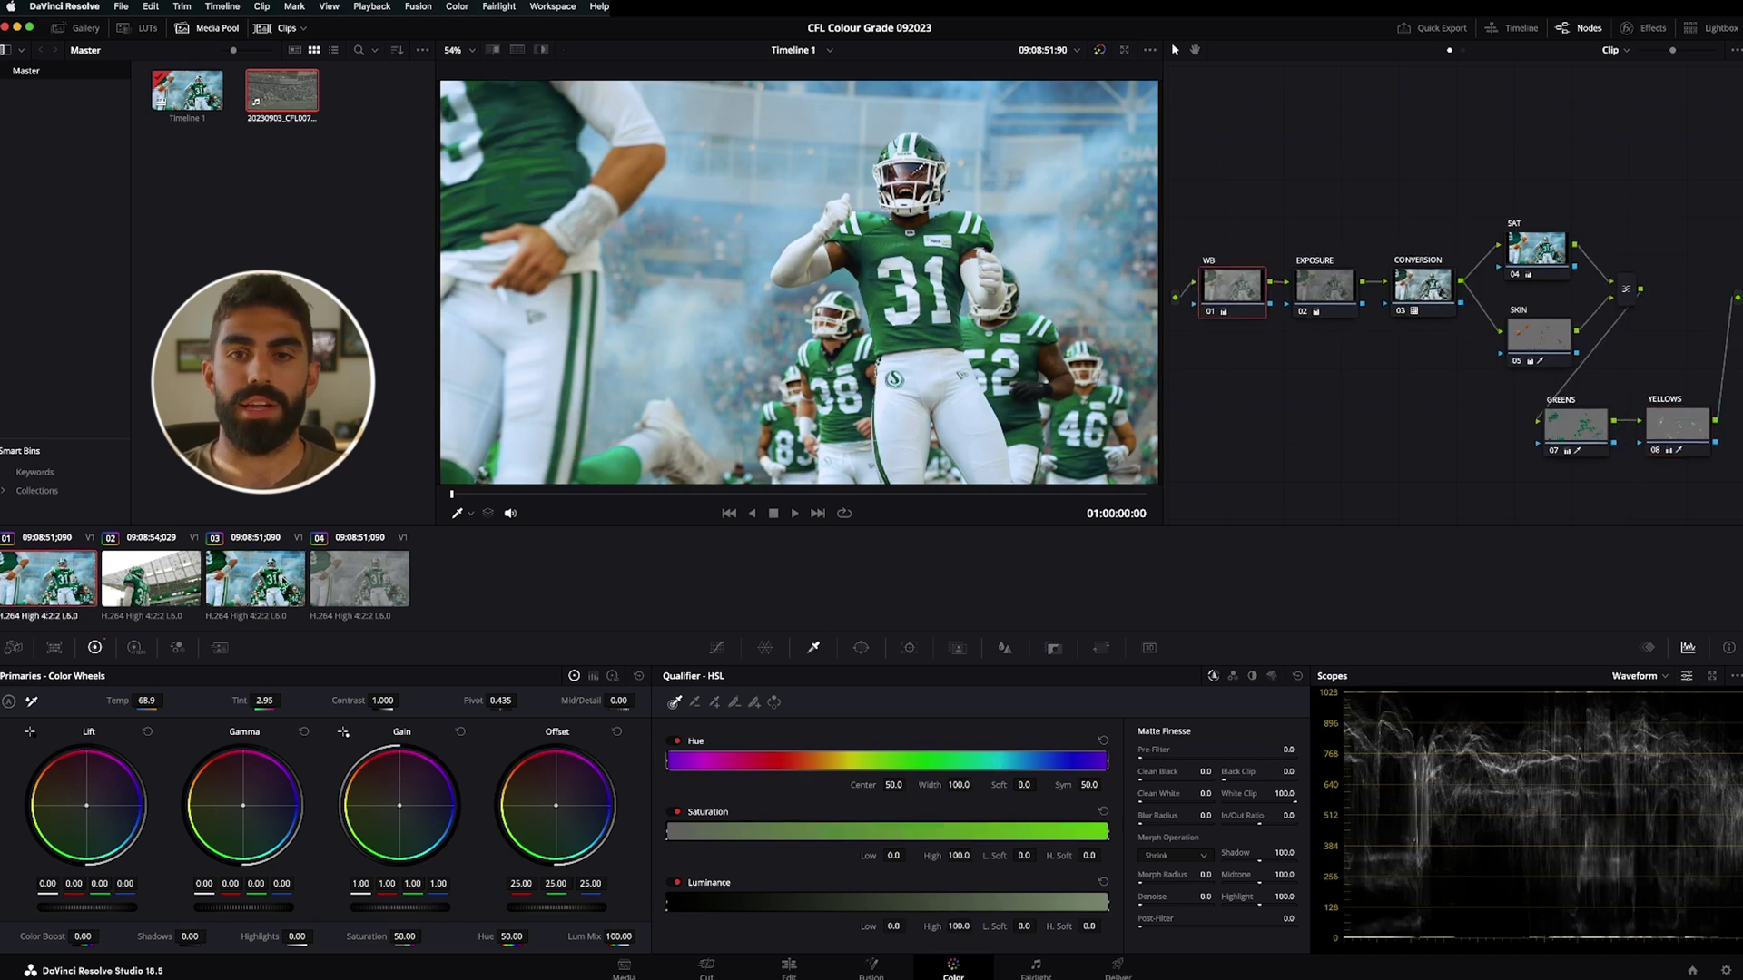
click(281, 582)
click(72, 570)
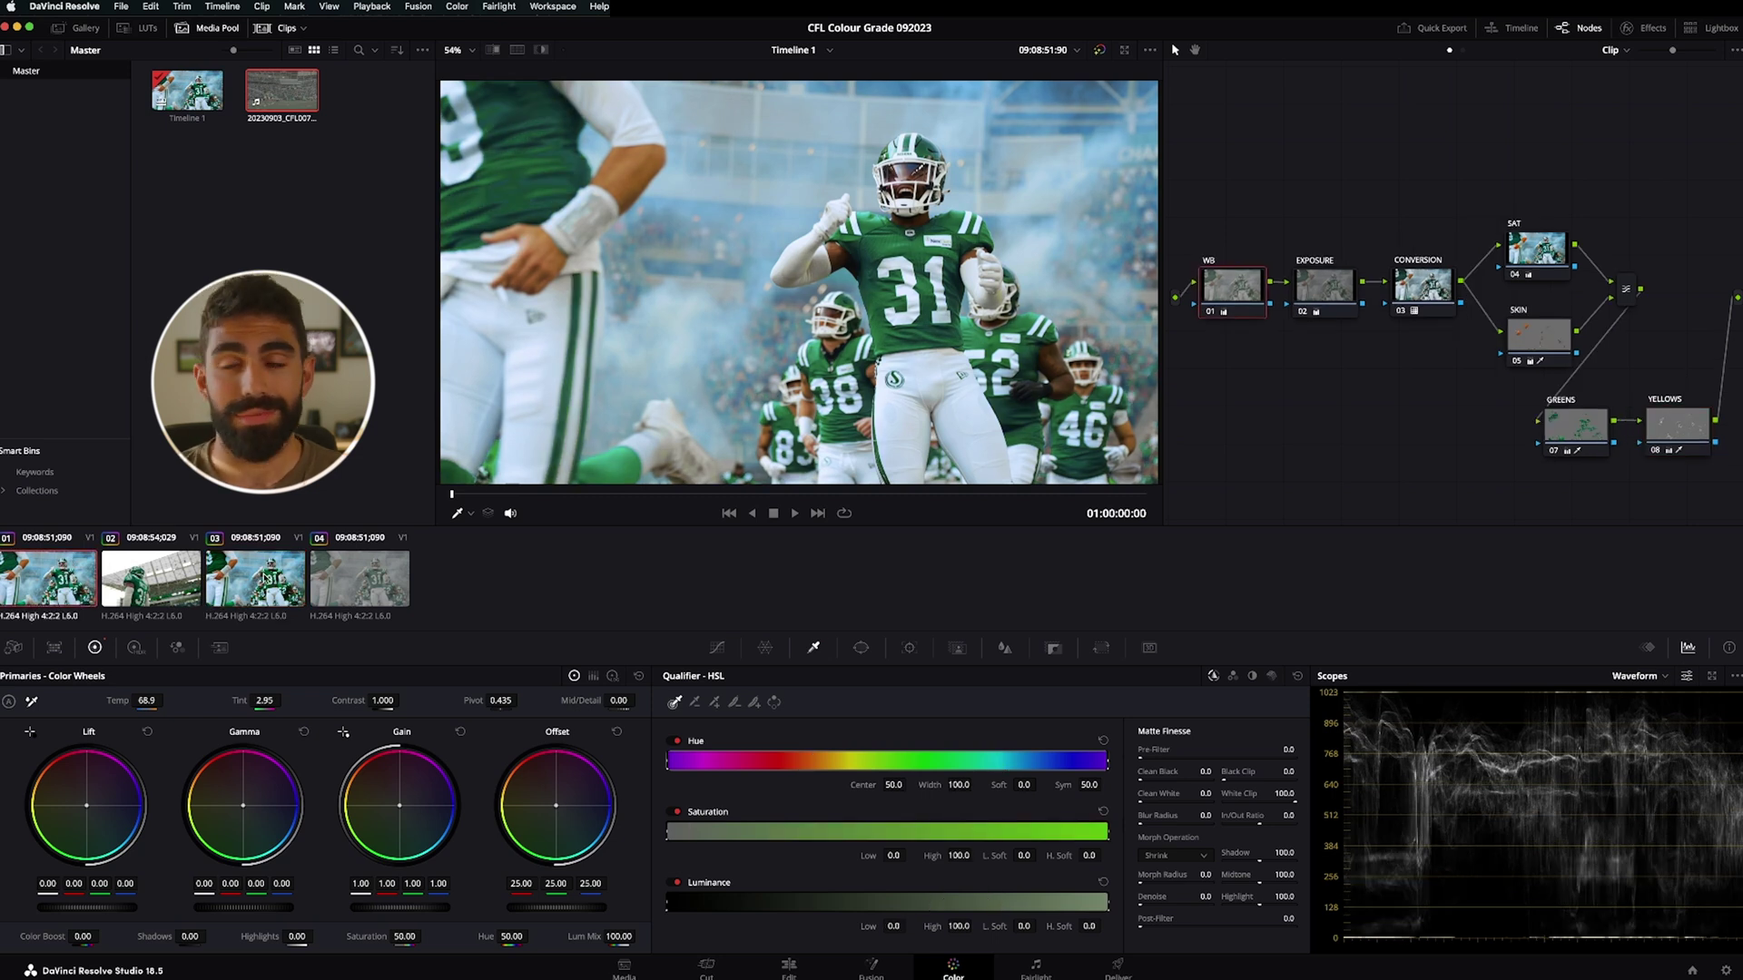
click(266, 578)
click(73, 581)
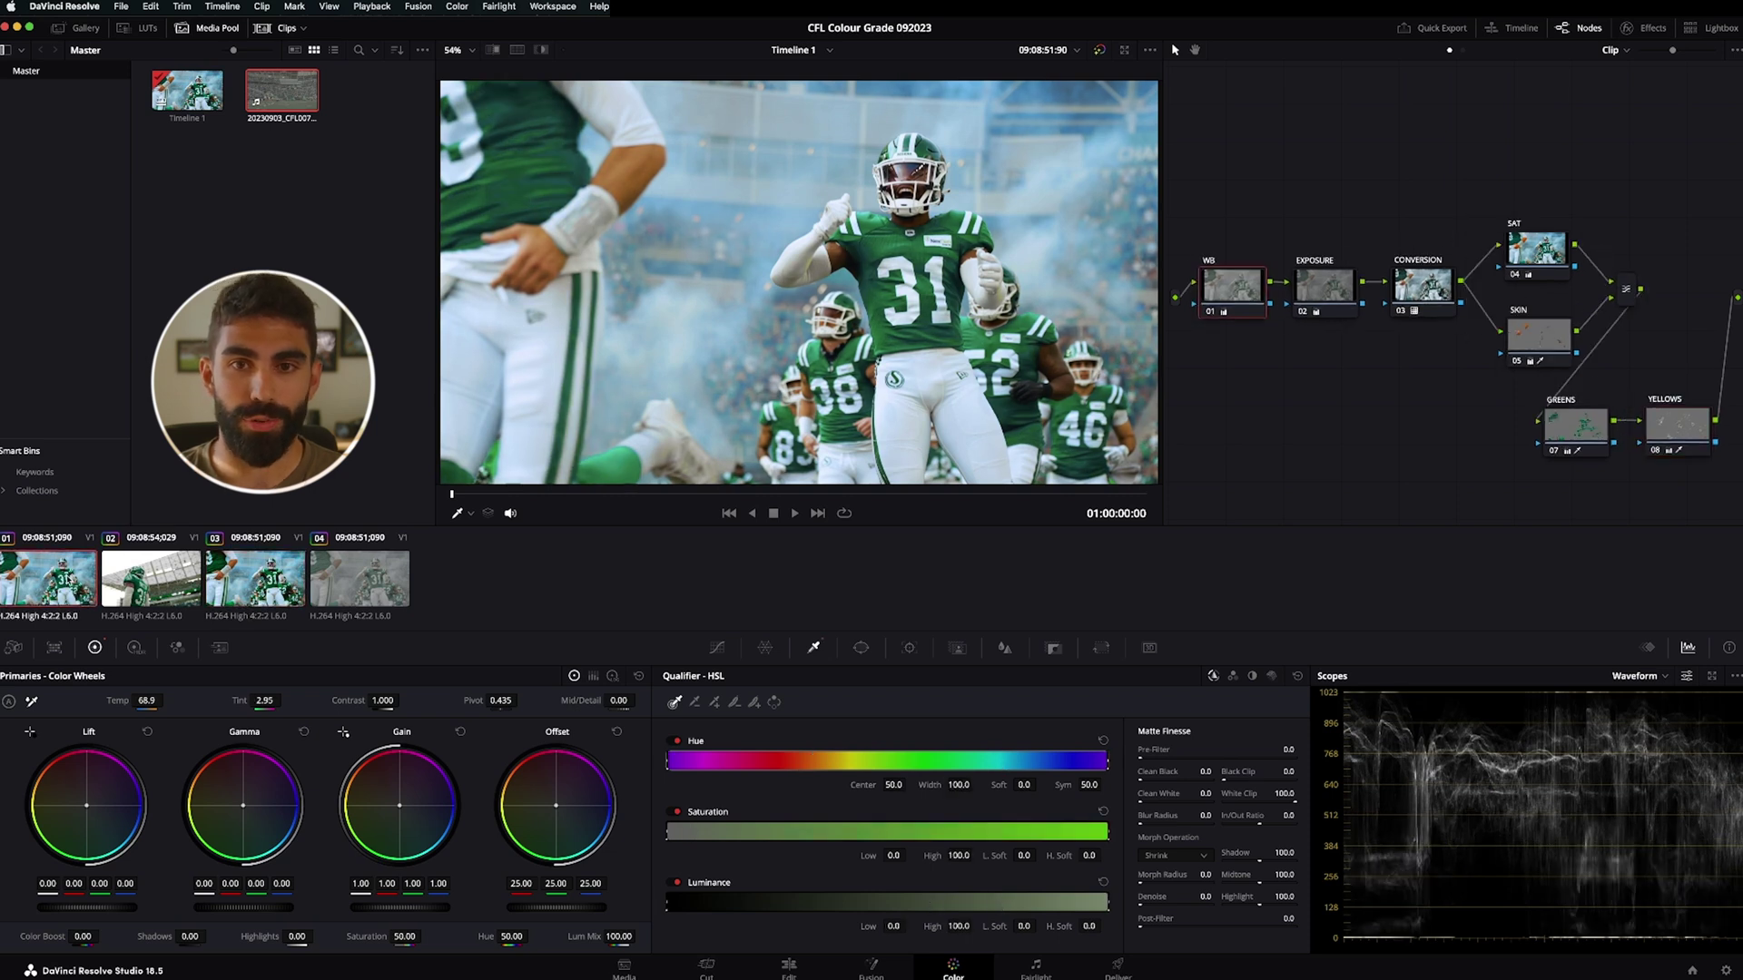
click(262, 581)
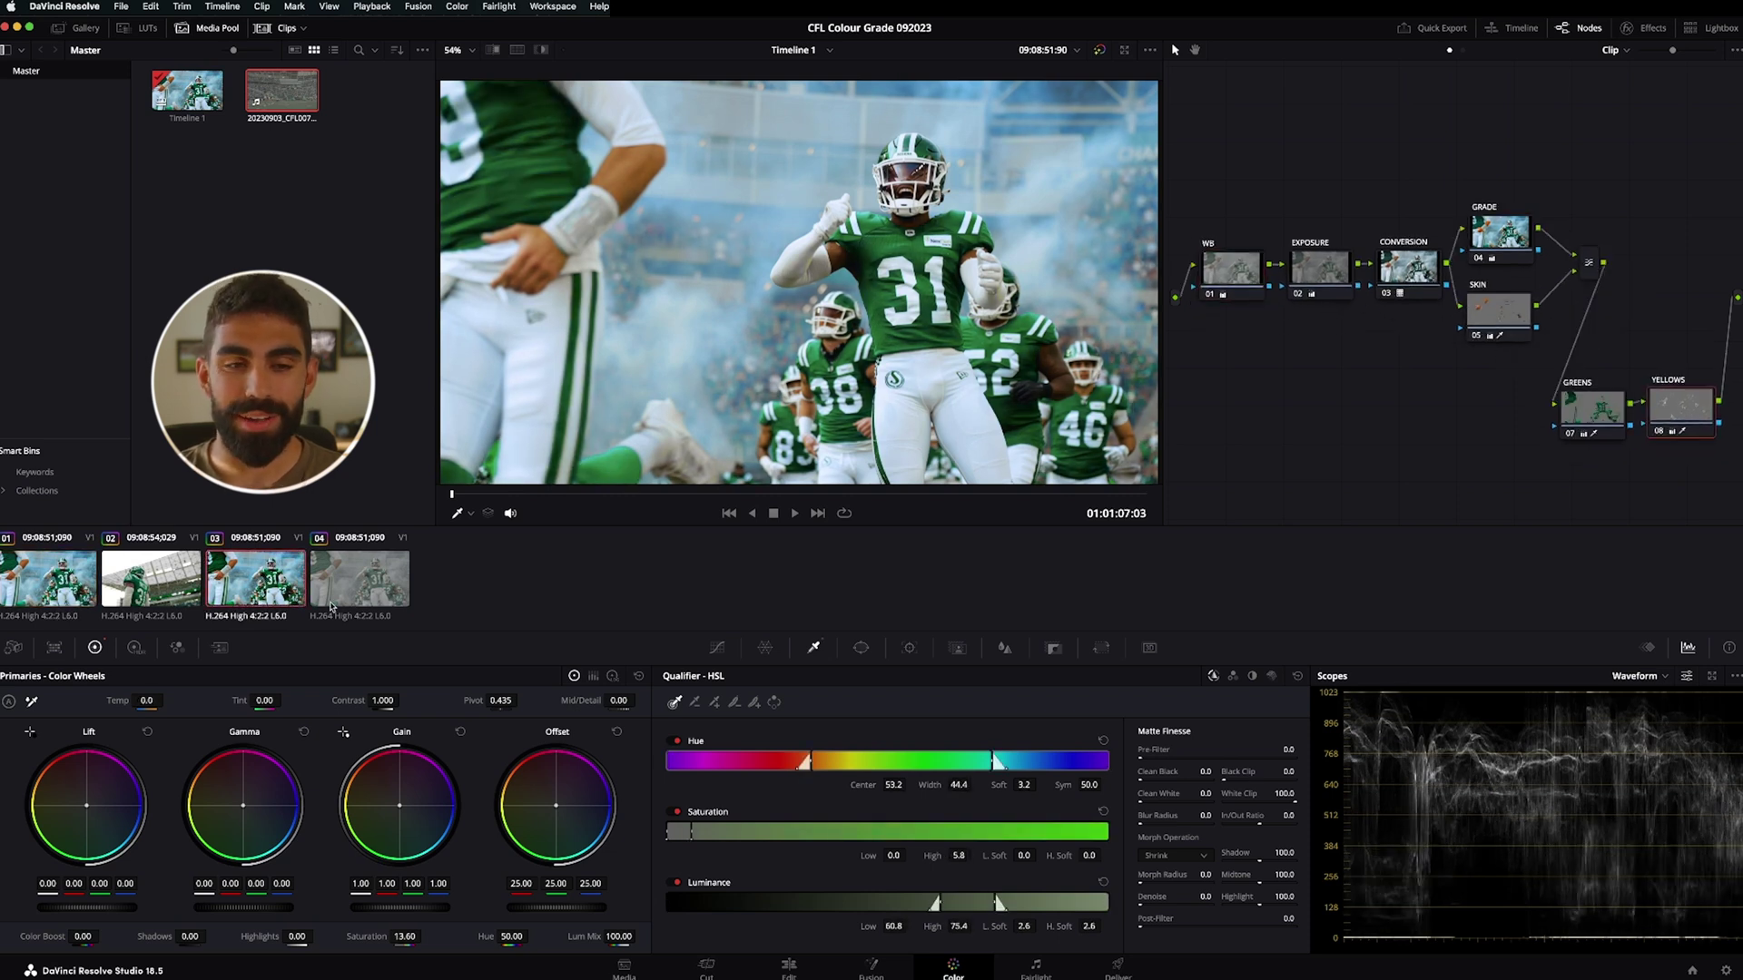
Build a chain of four serial nodes on ungraded clip 04, labelled WB, EXPOSURE, CONVERSION and GRADE
click(407, 603)
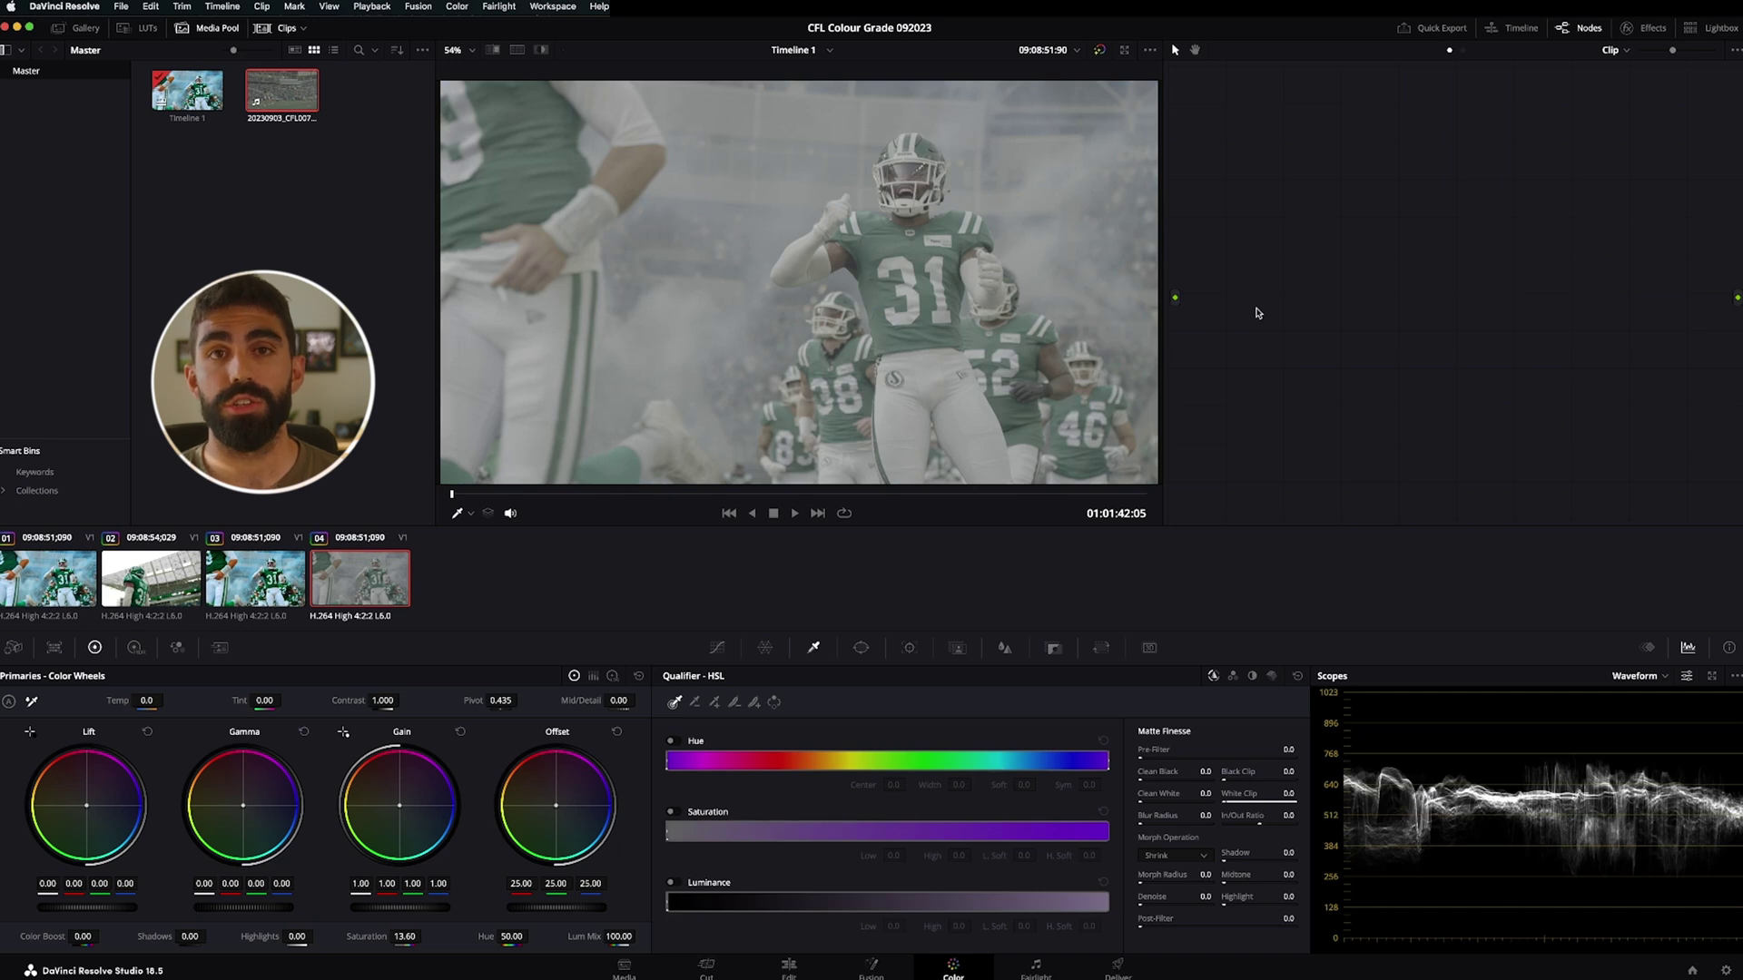
key(ctrl+v)
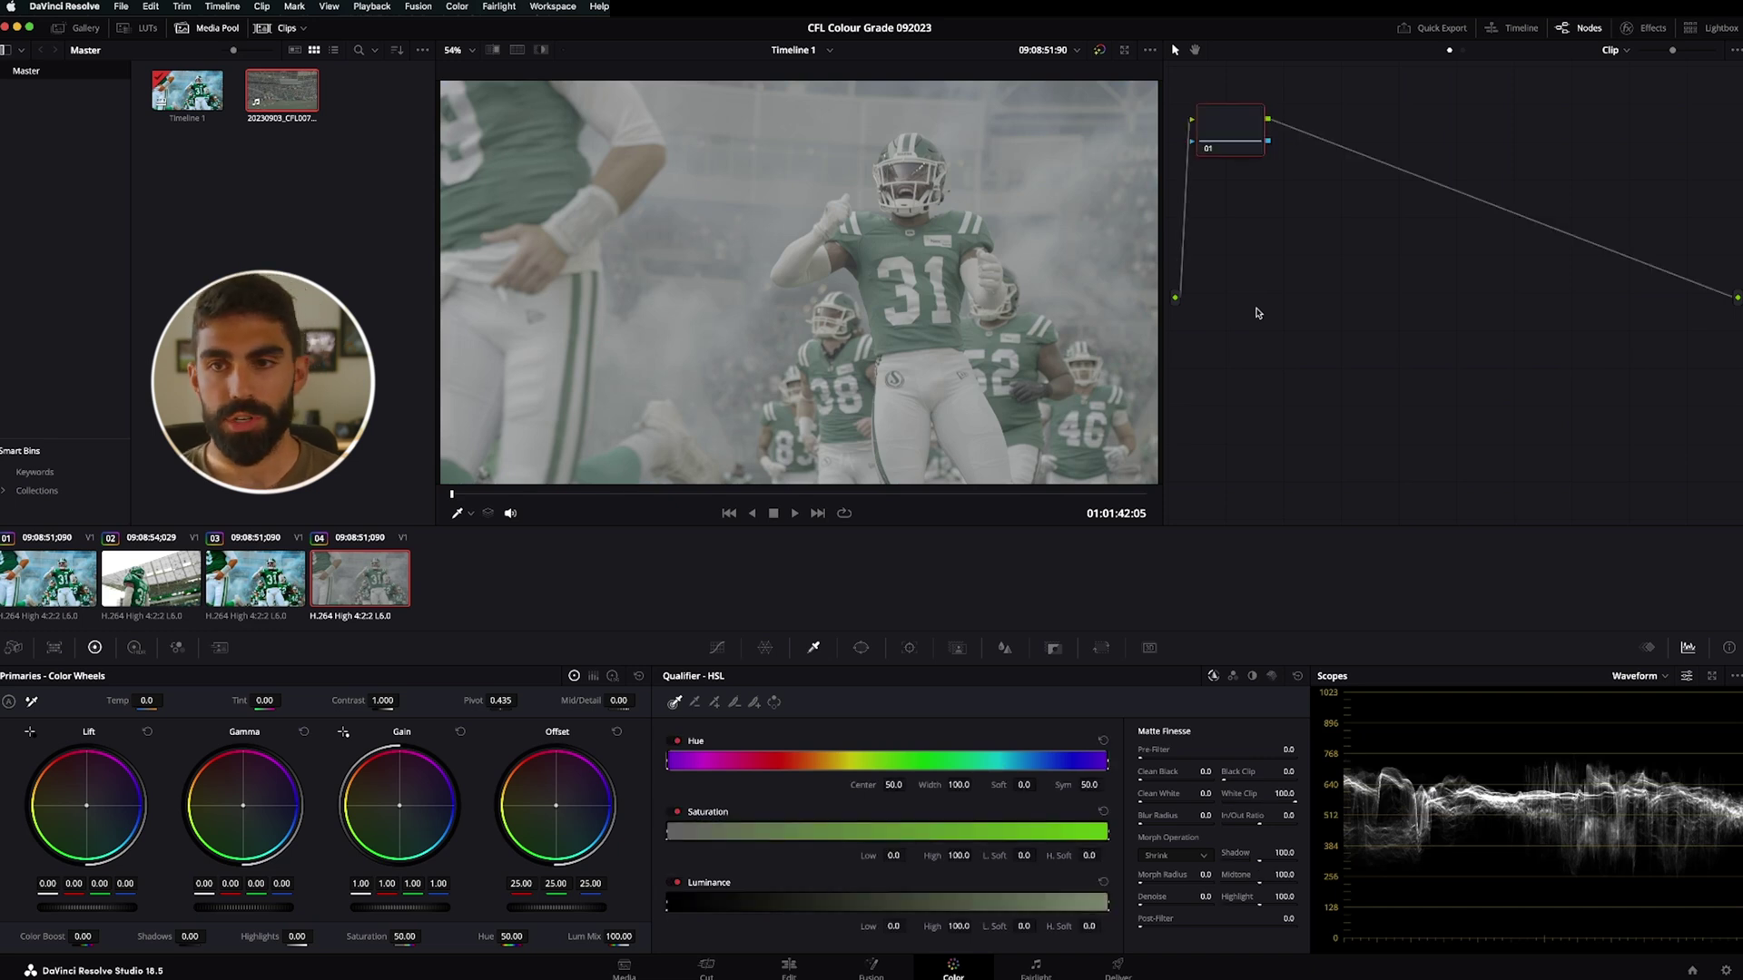
right_click(1221, 128)
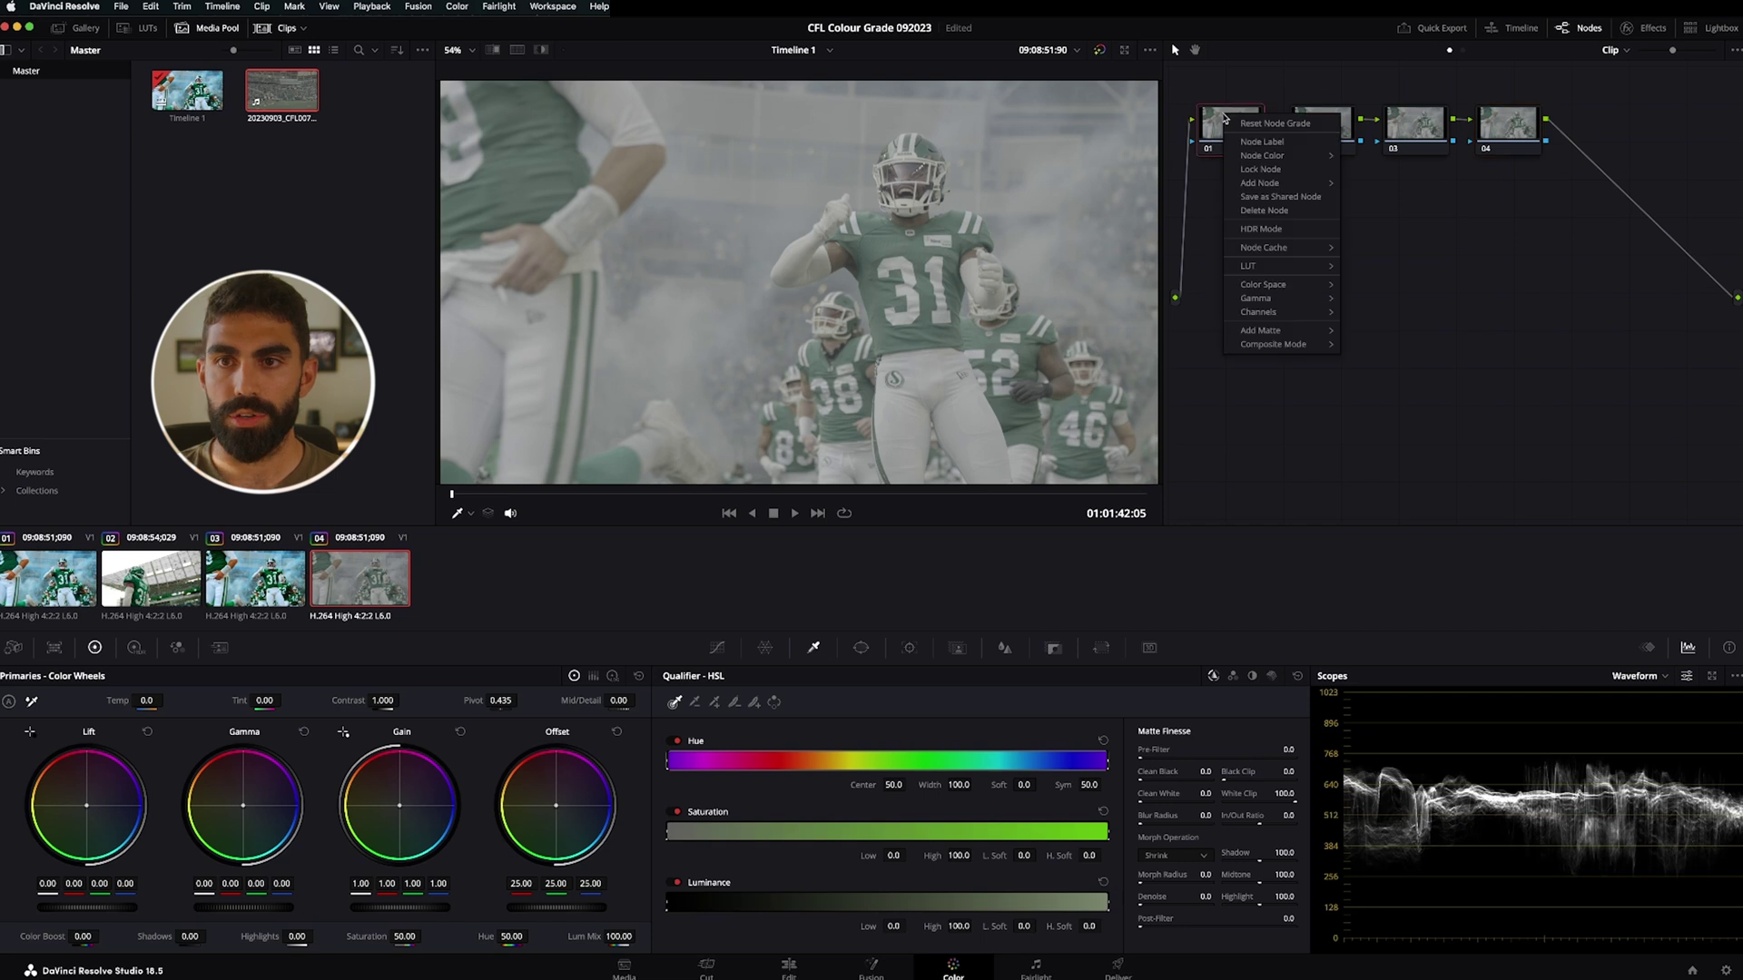
click(1278, 143)
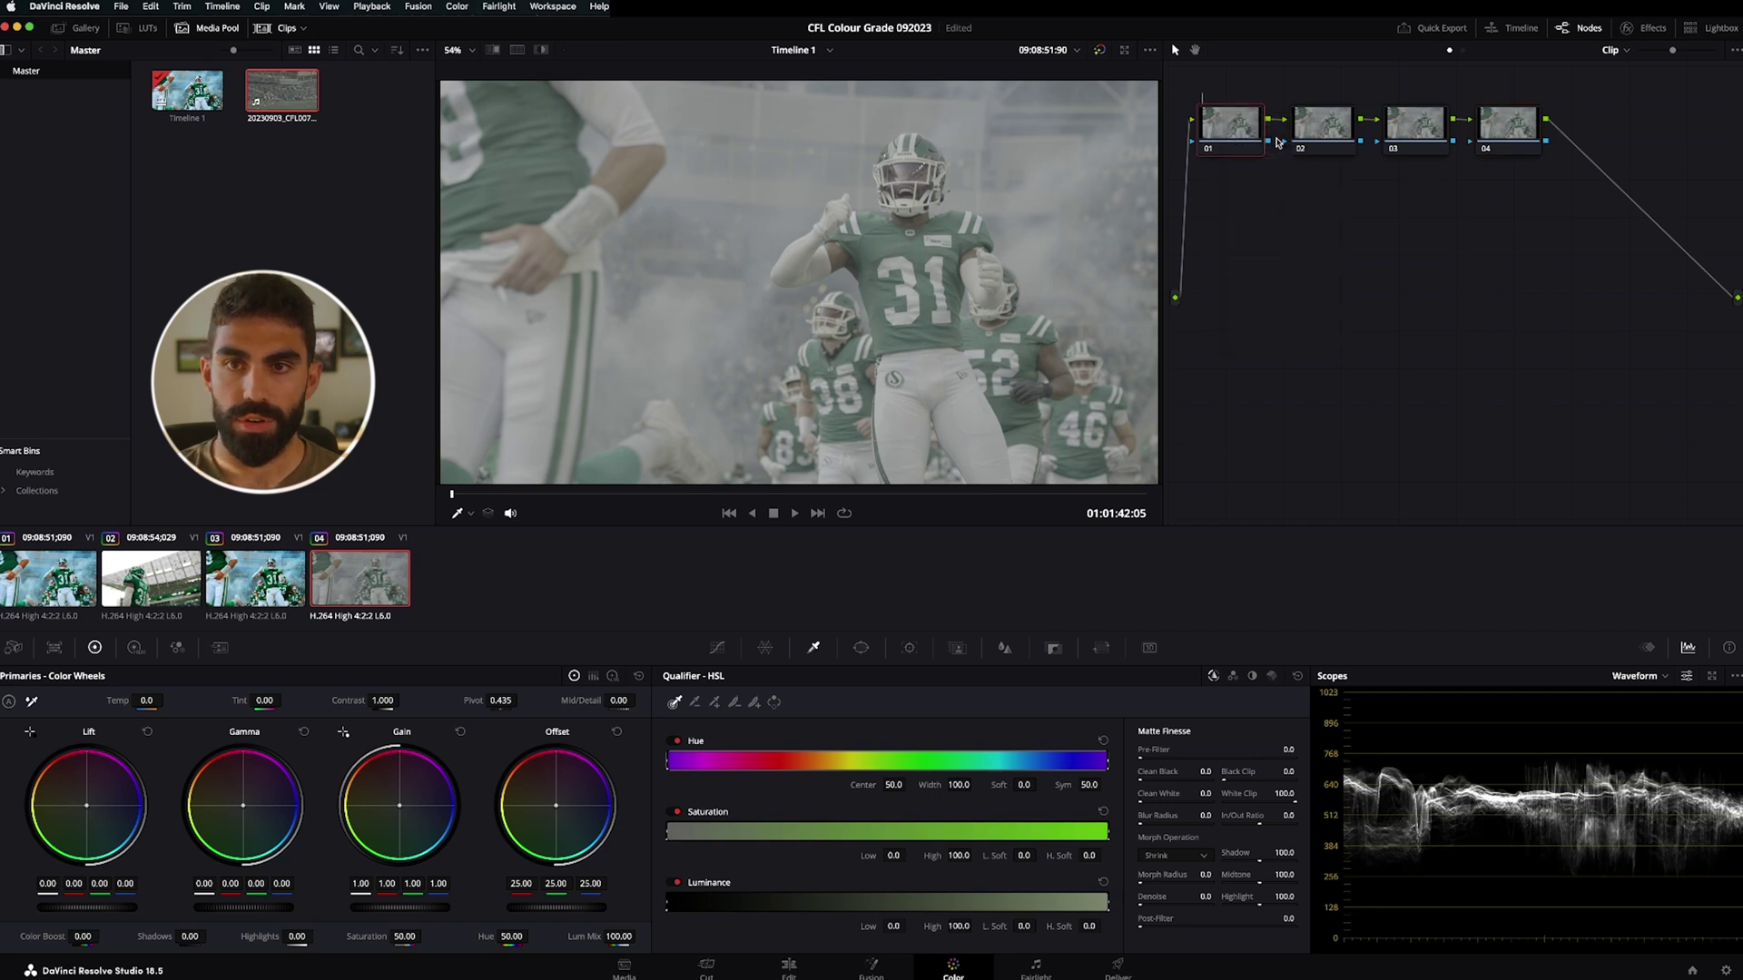
Search the effects library for Color Space Transform and apply it to the CONVERSION node
click(1430, 310)
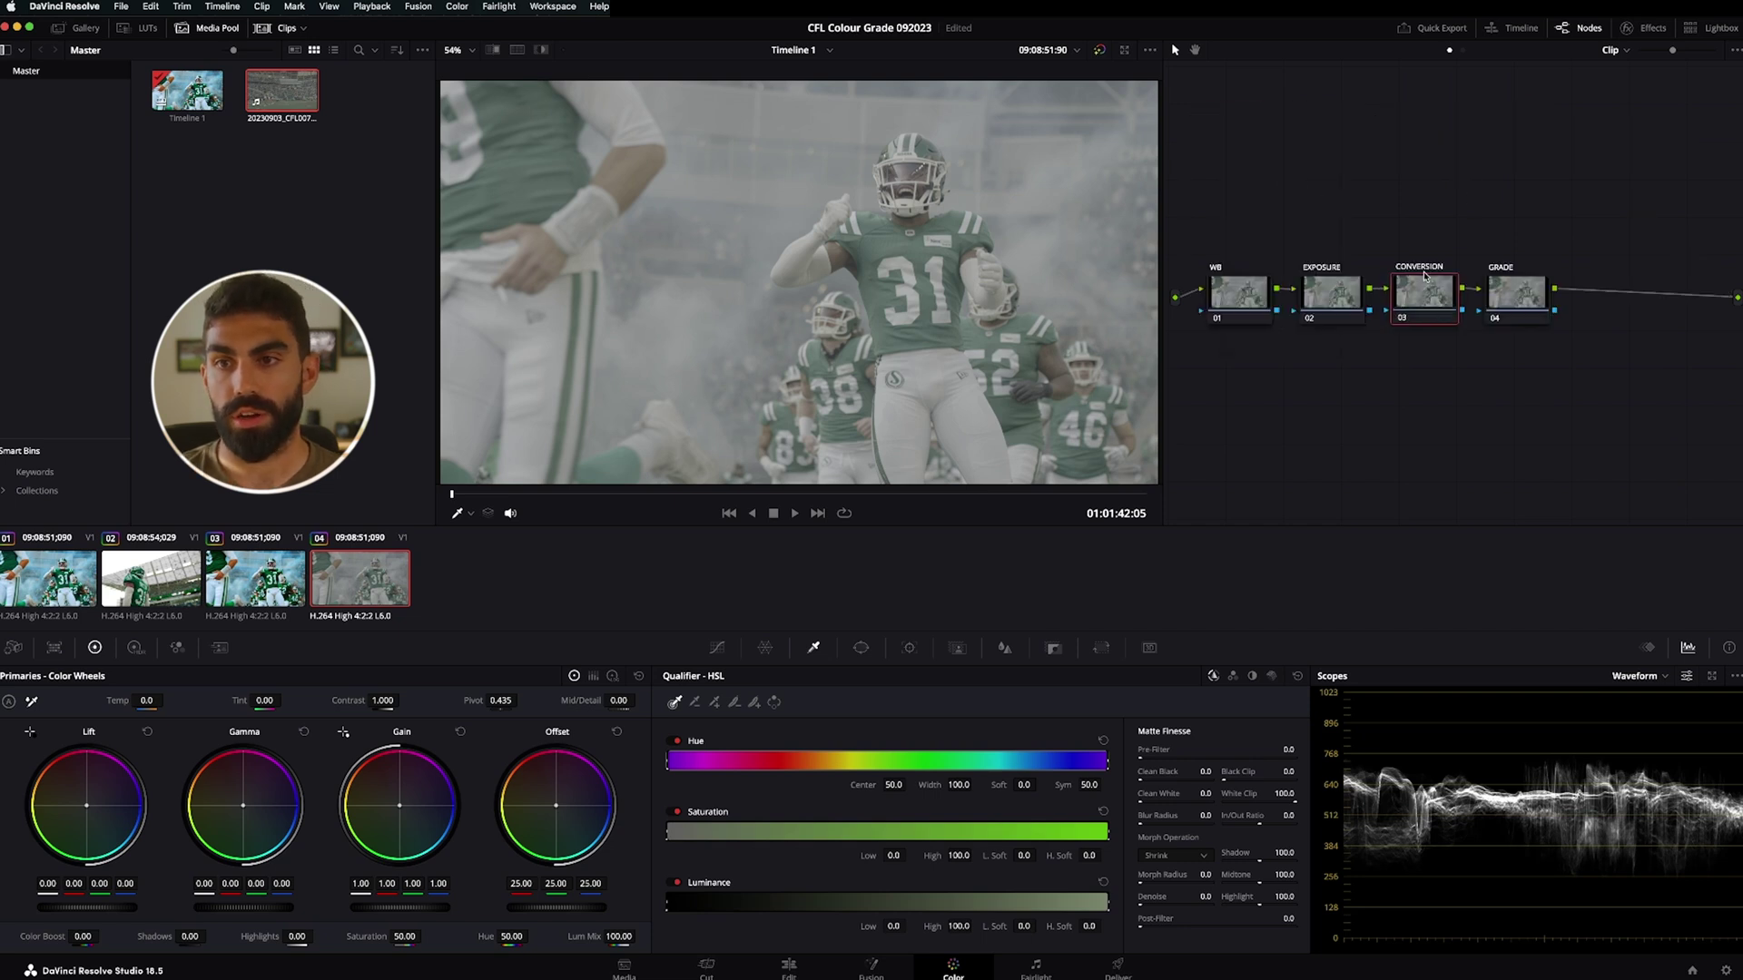
click(1643, 27)
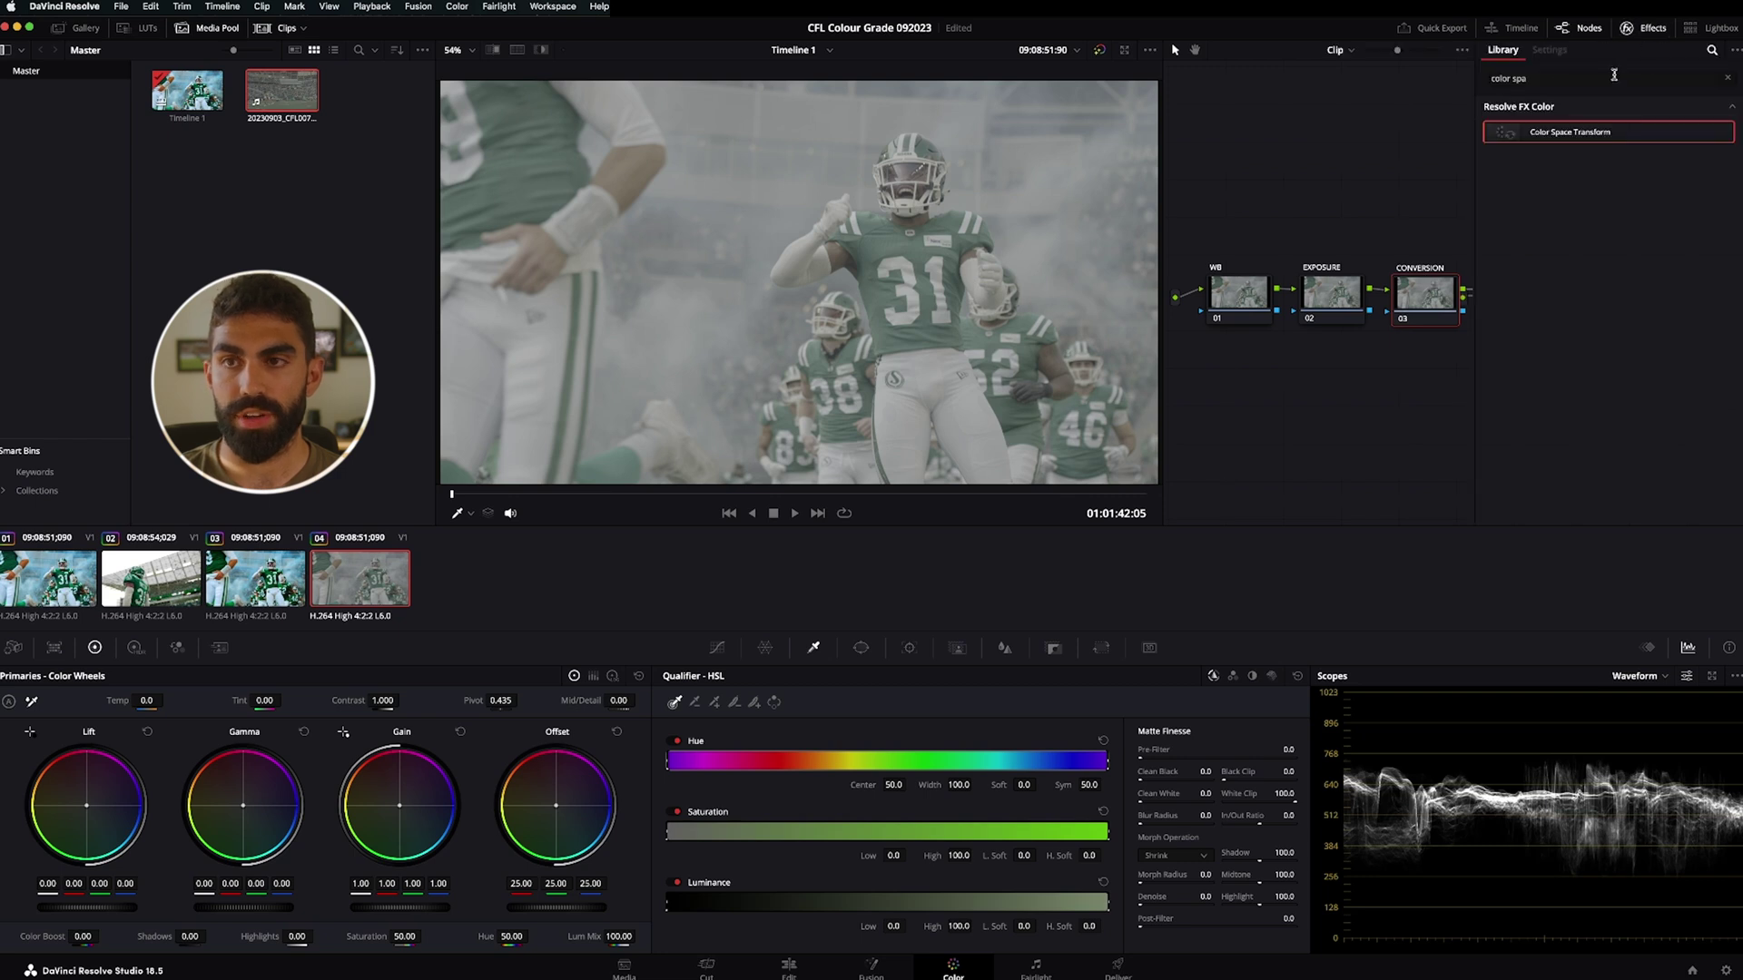
click(1557, 78)
text(color spa)
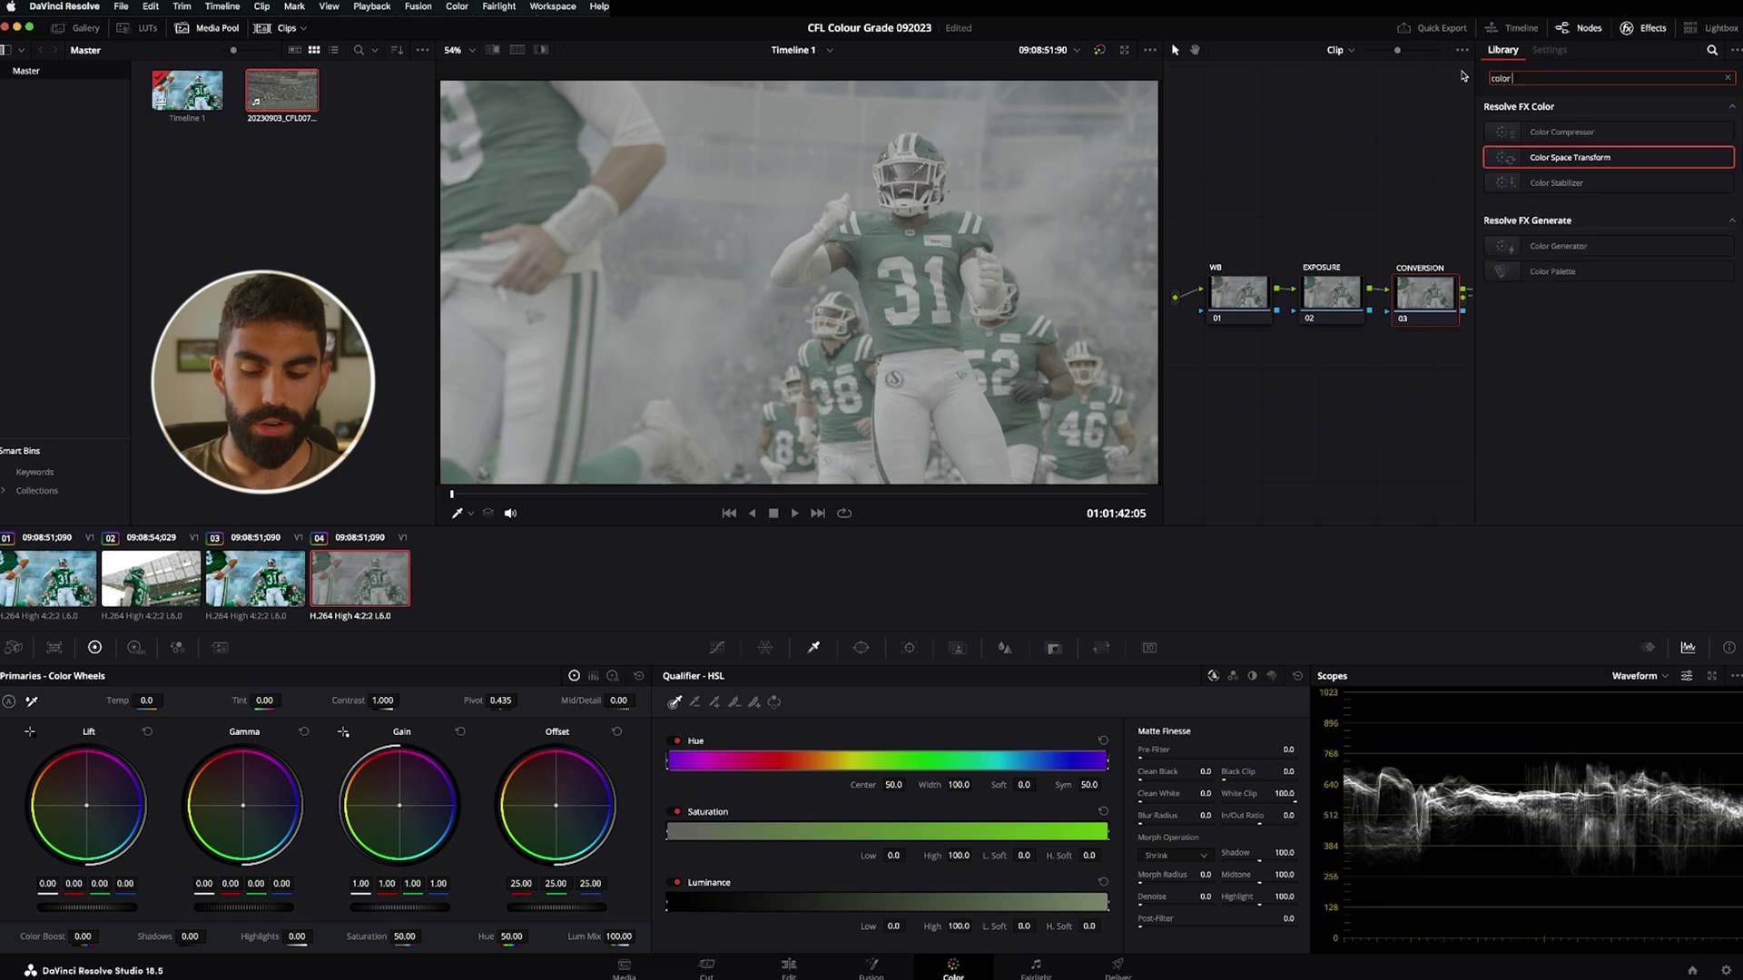
drag(1580, 134, 1421, 277)
Set the transform's input color space to Sony S-Gamut3.Cine and its input gamma to Sony S-Log3
click(1625, 148)
scroll(1631, 260, down, 8)
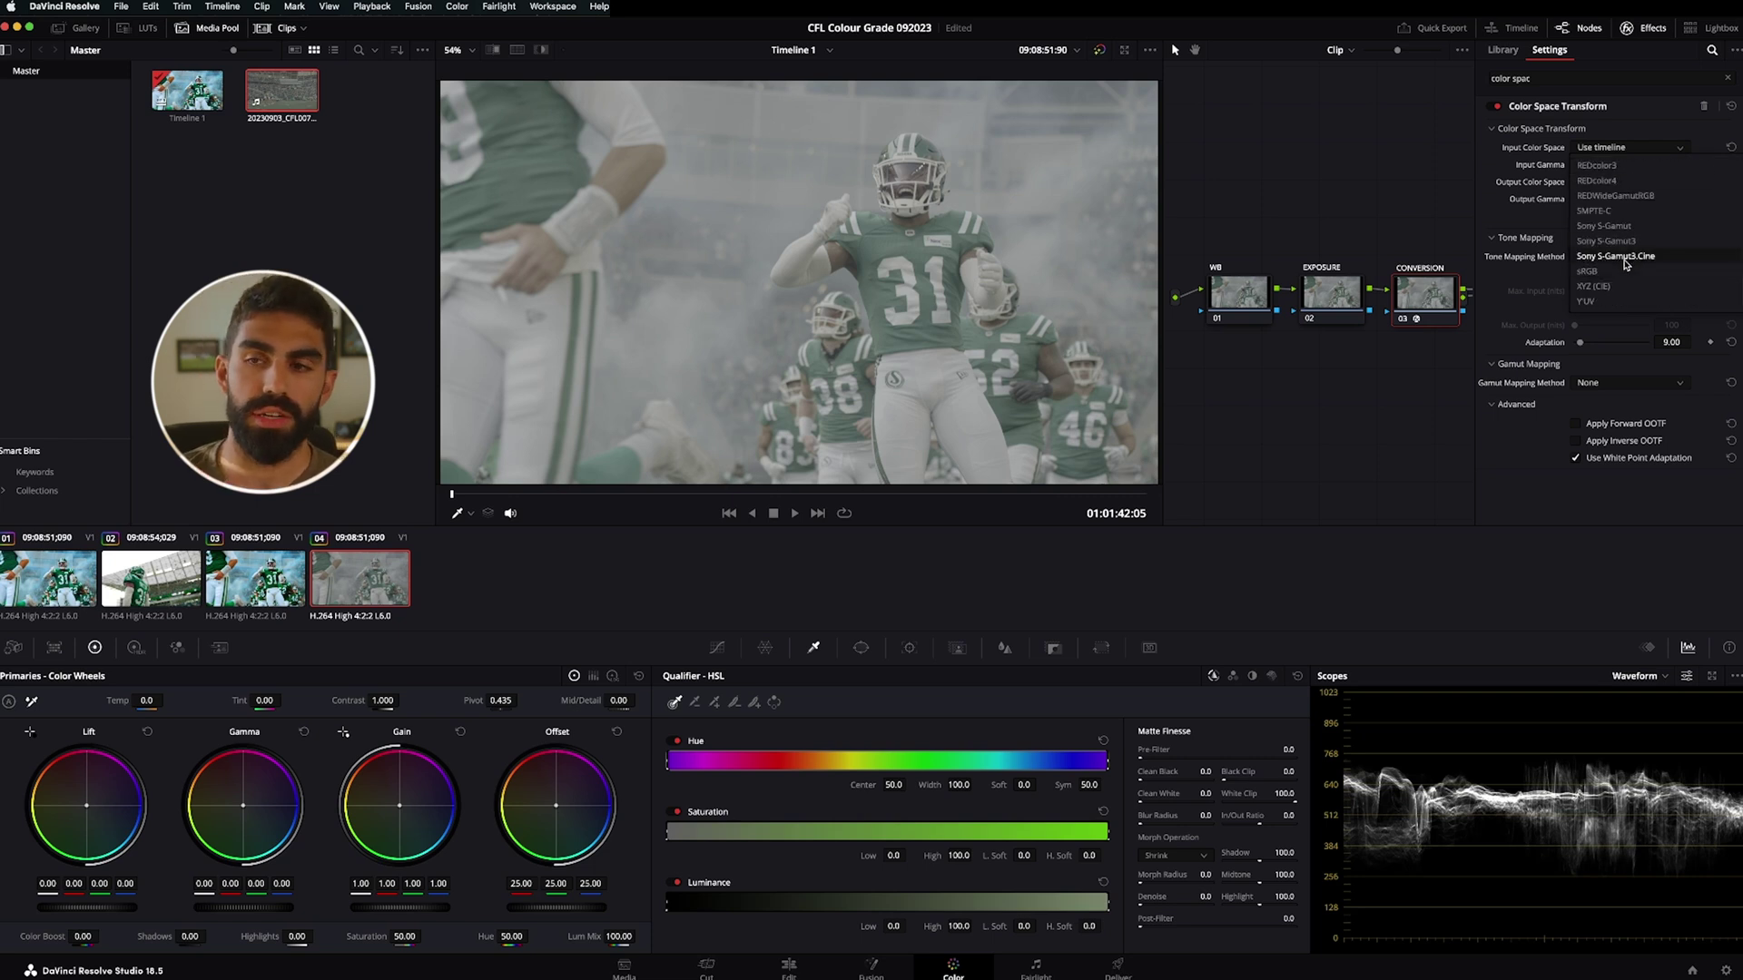
click(1624, 257)
click(1620, 164)
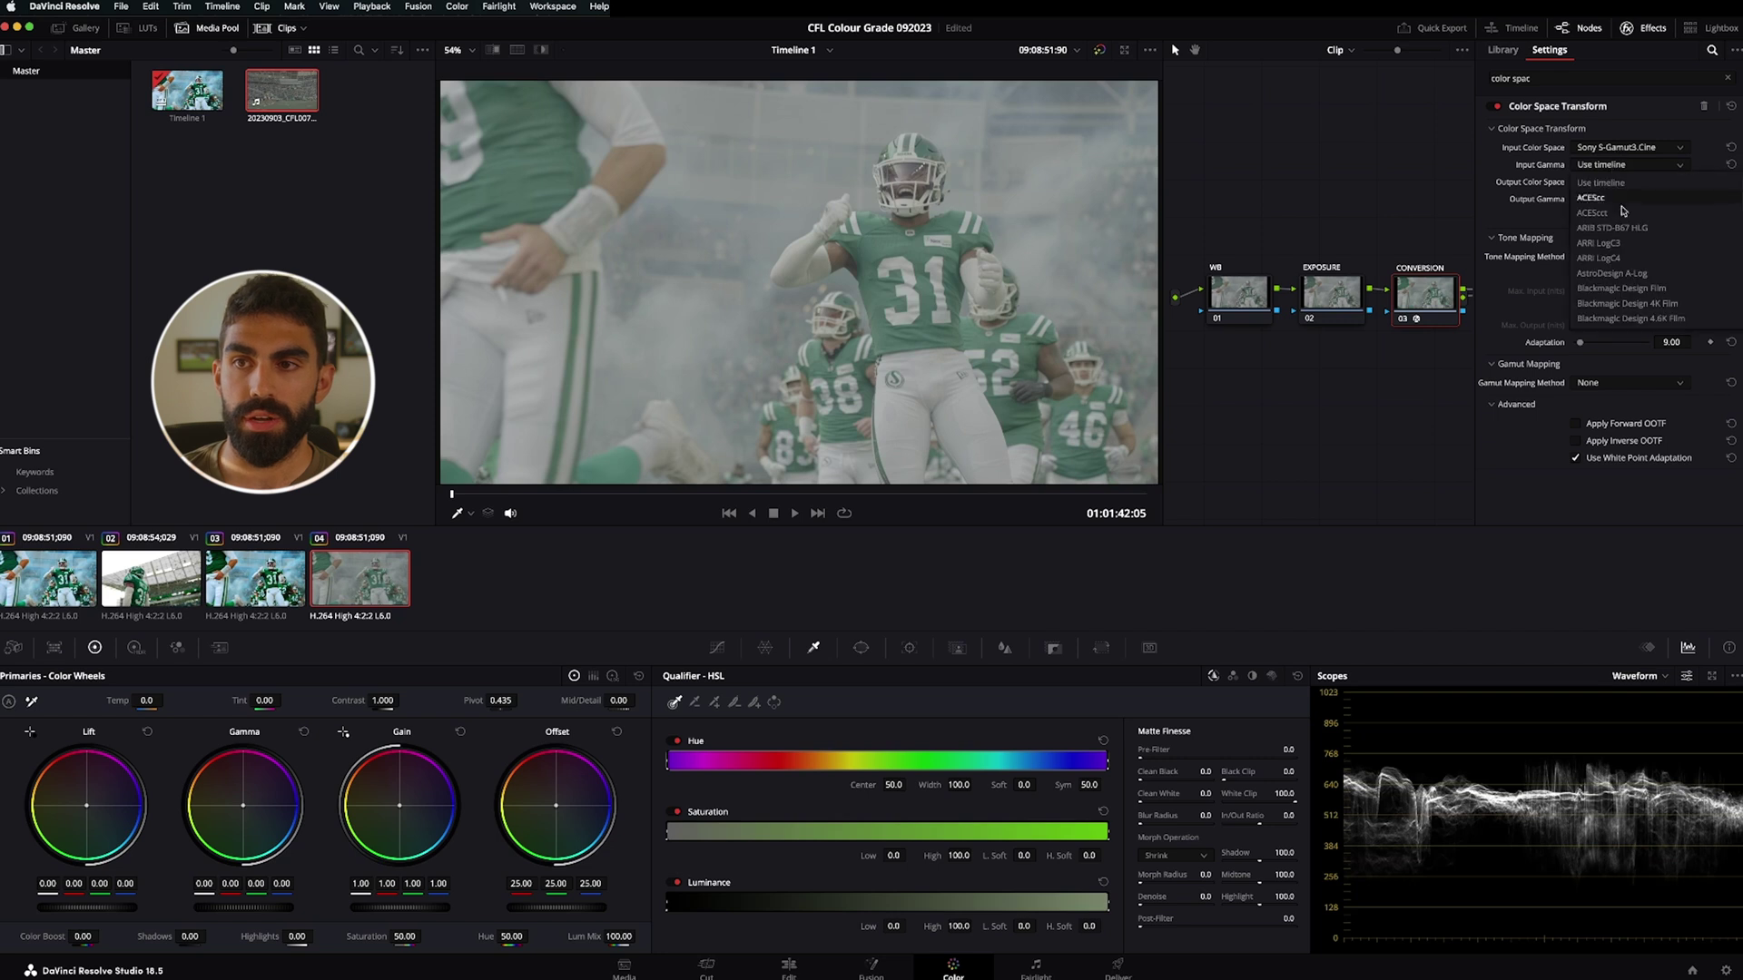
scroll(1630, 236, down, 10)
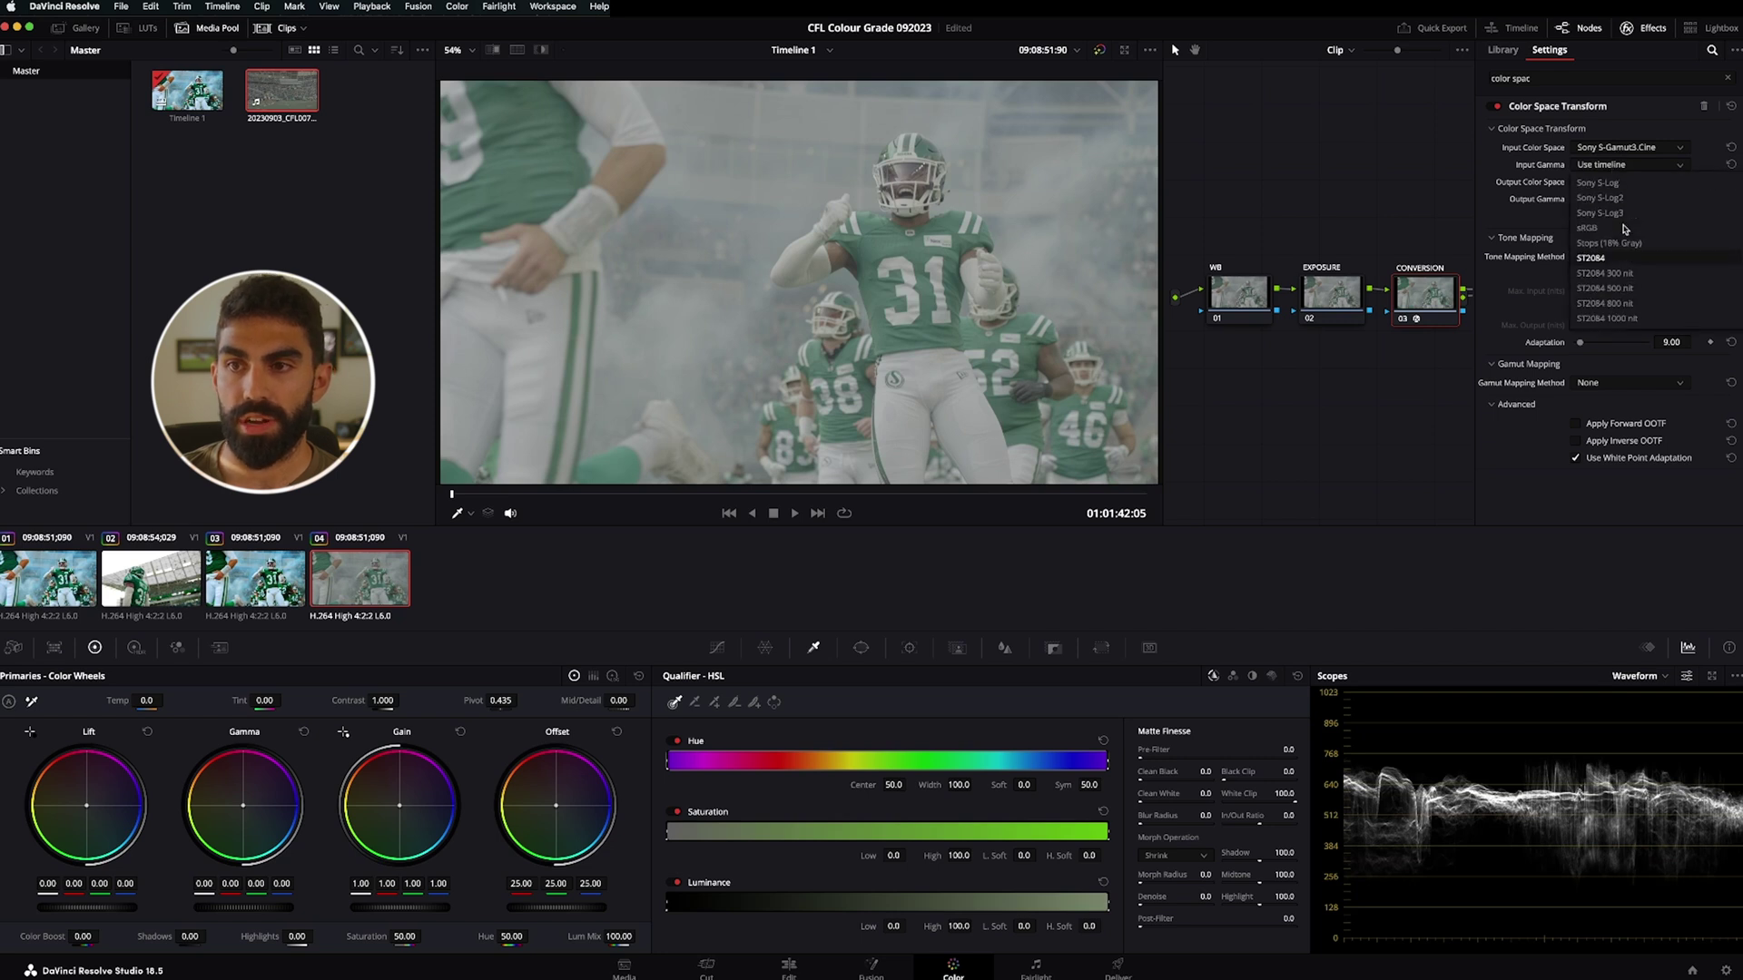
click(1623, 213)
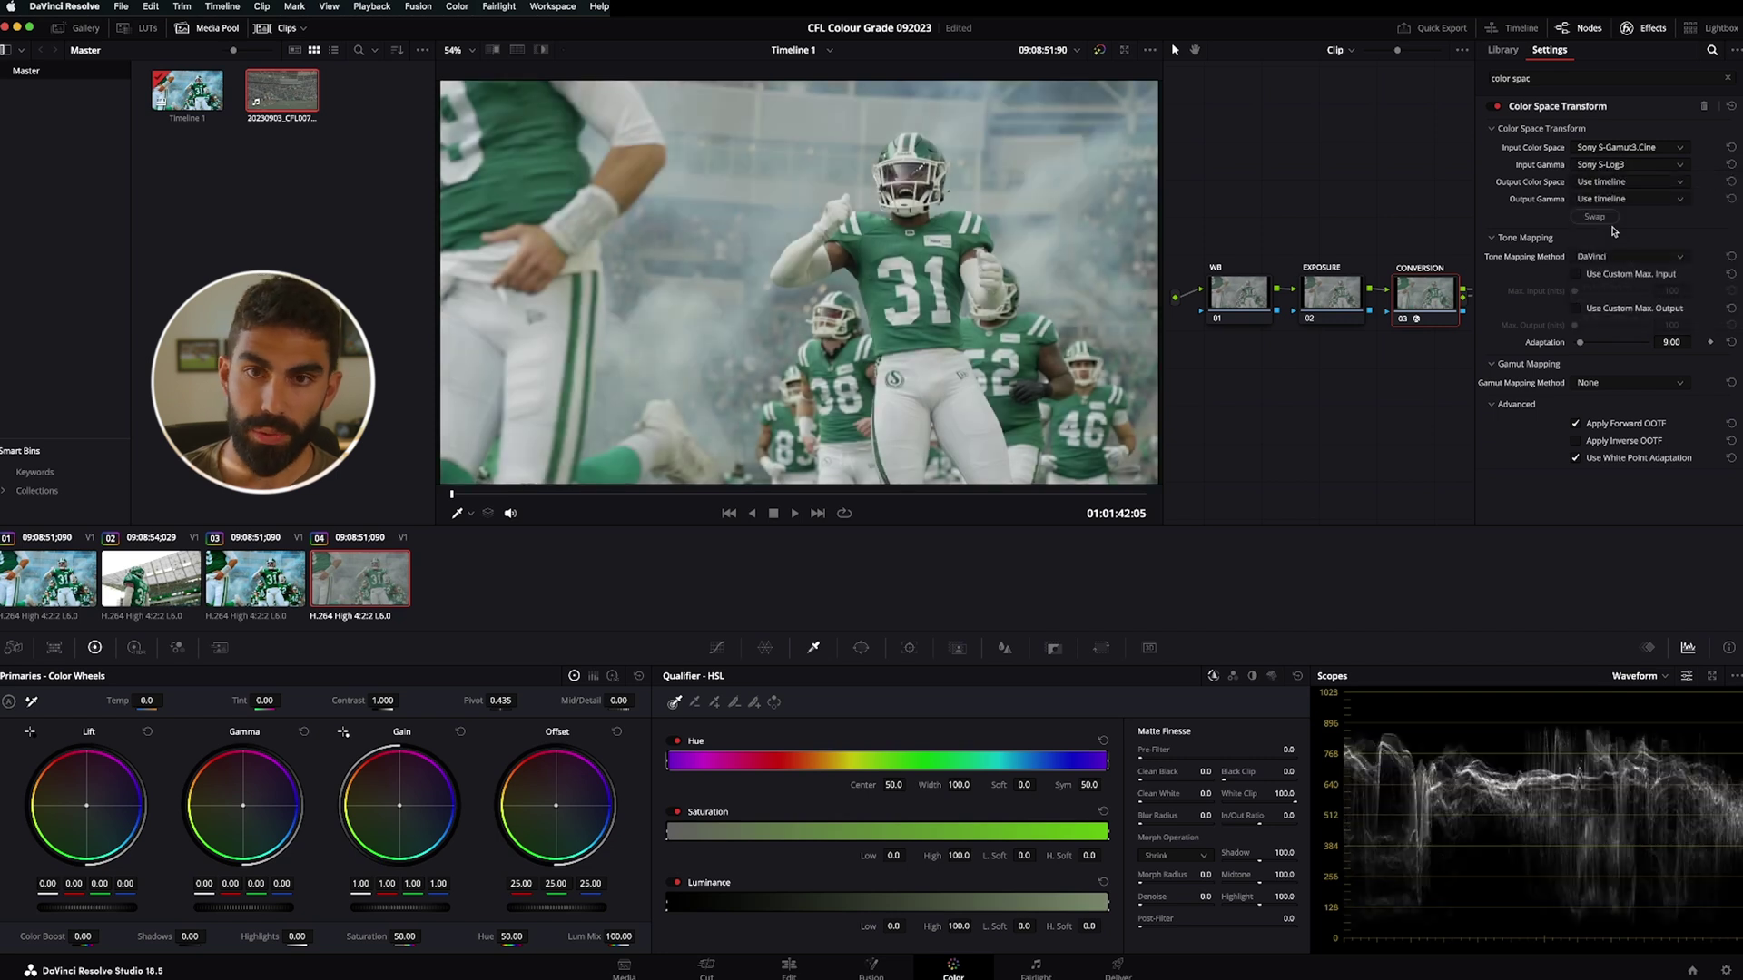
Set the transform's output color space to Rec.709 and close the effects library
click(1604, 182)
scroll(1615, 259, down, 15)
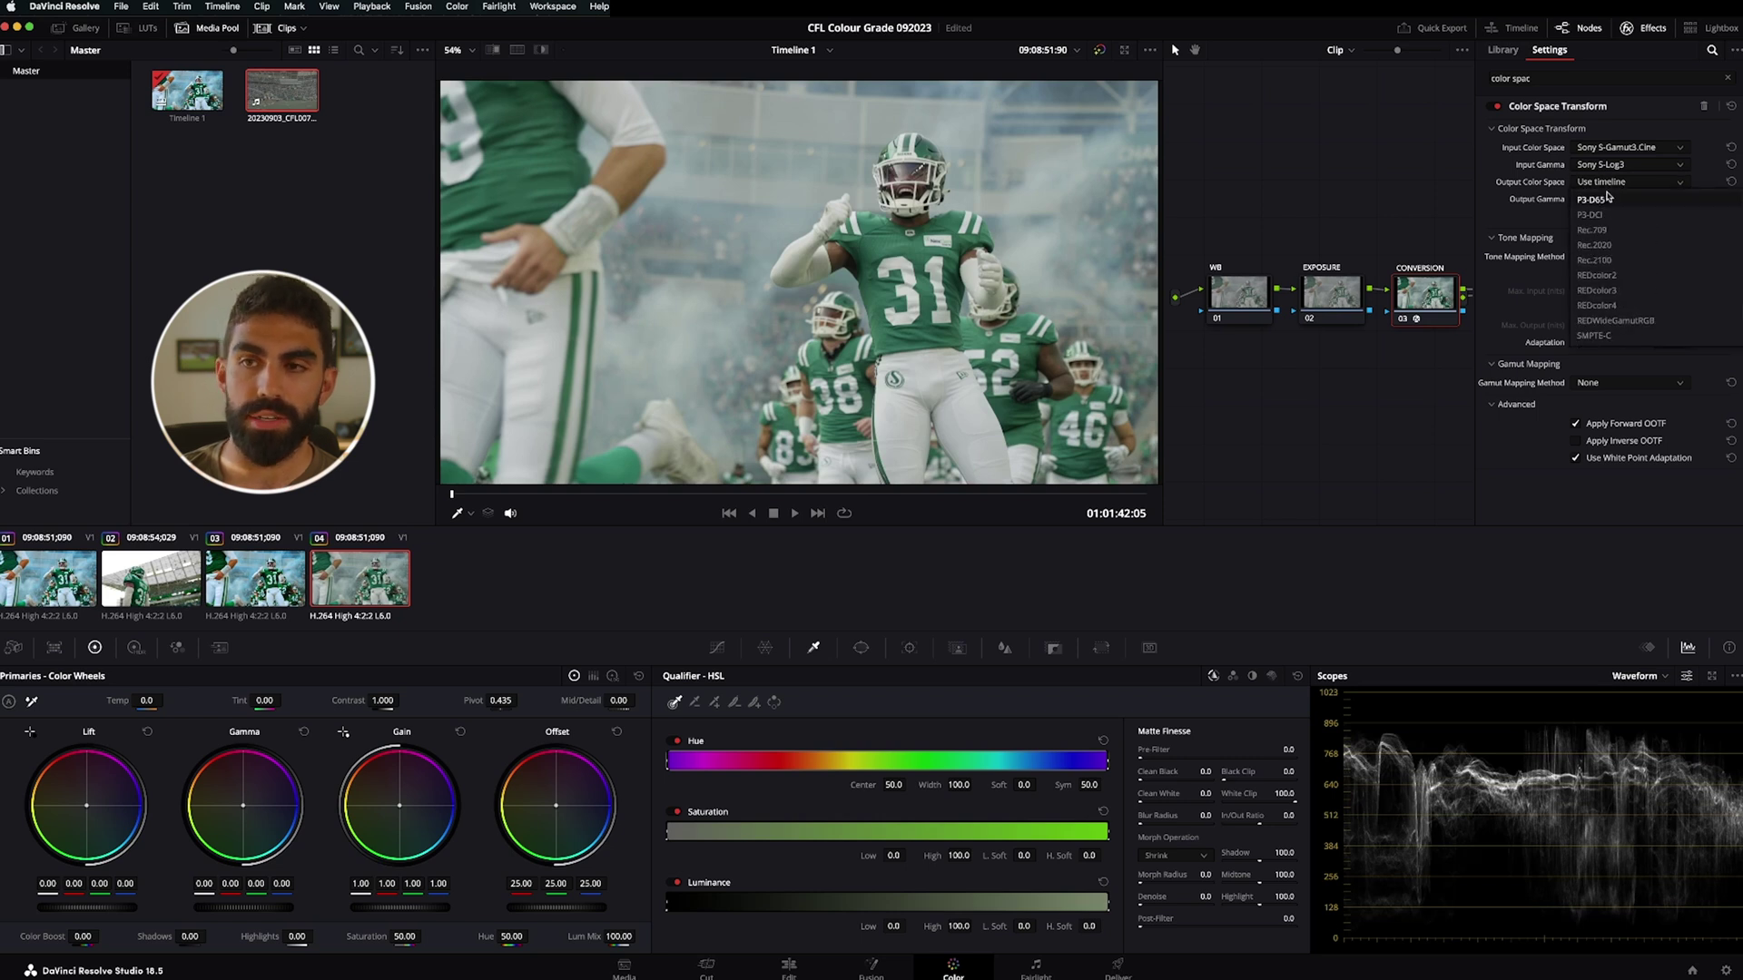
scroll(1618, 245, up, 3)
click(1617, 231)
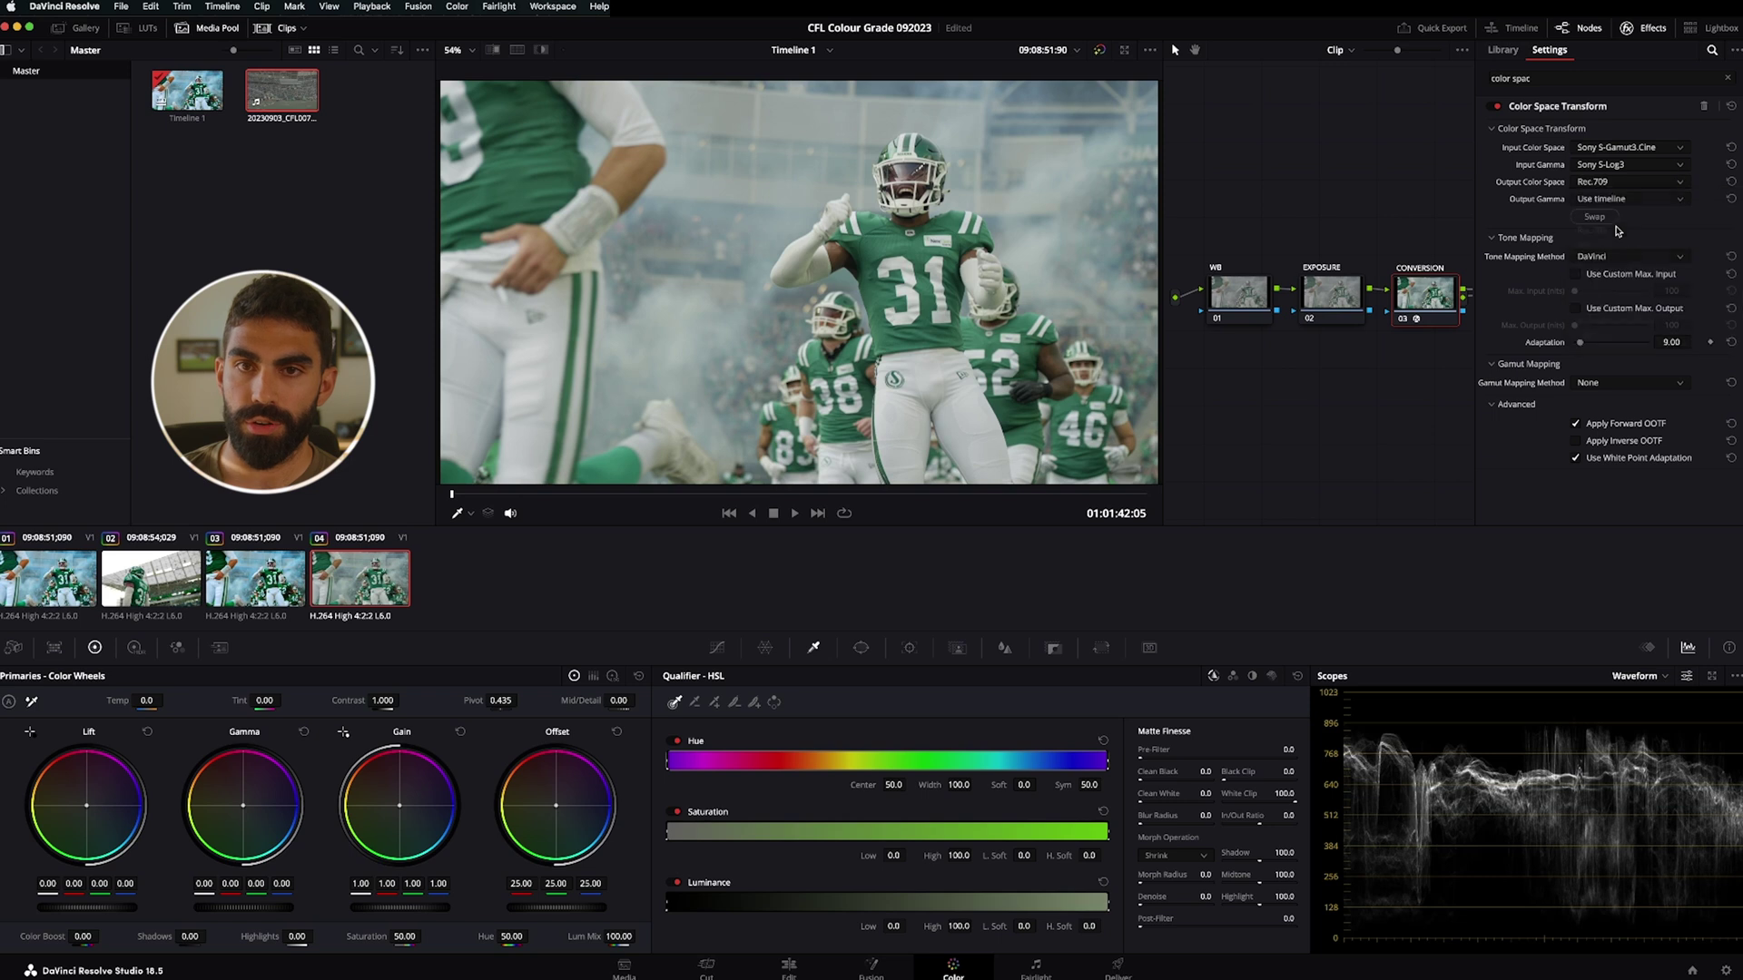
click(1652, 28)
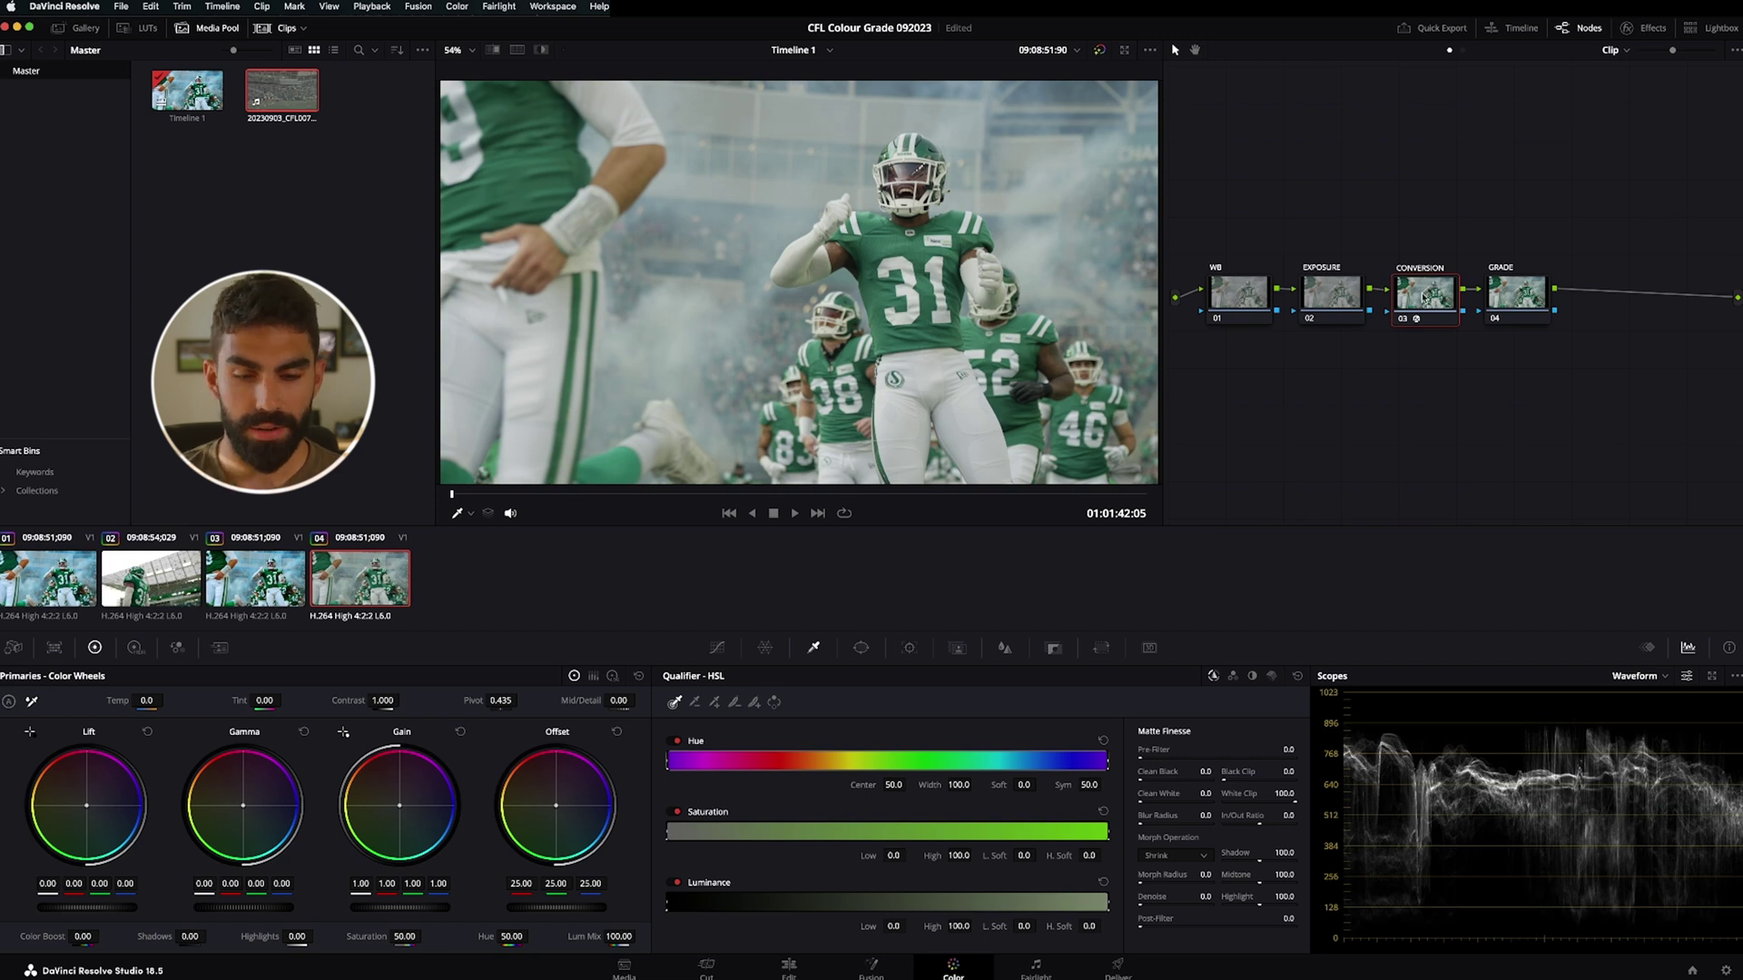
White-balance the WB node by sampling the white trousers of player 31, and move on to the EXPOSURE node
click(1327, 304)
click(1266, 300)
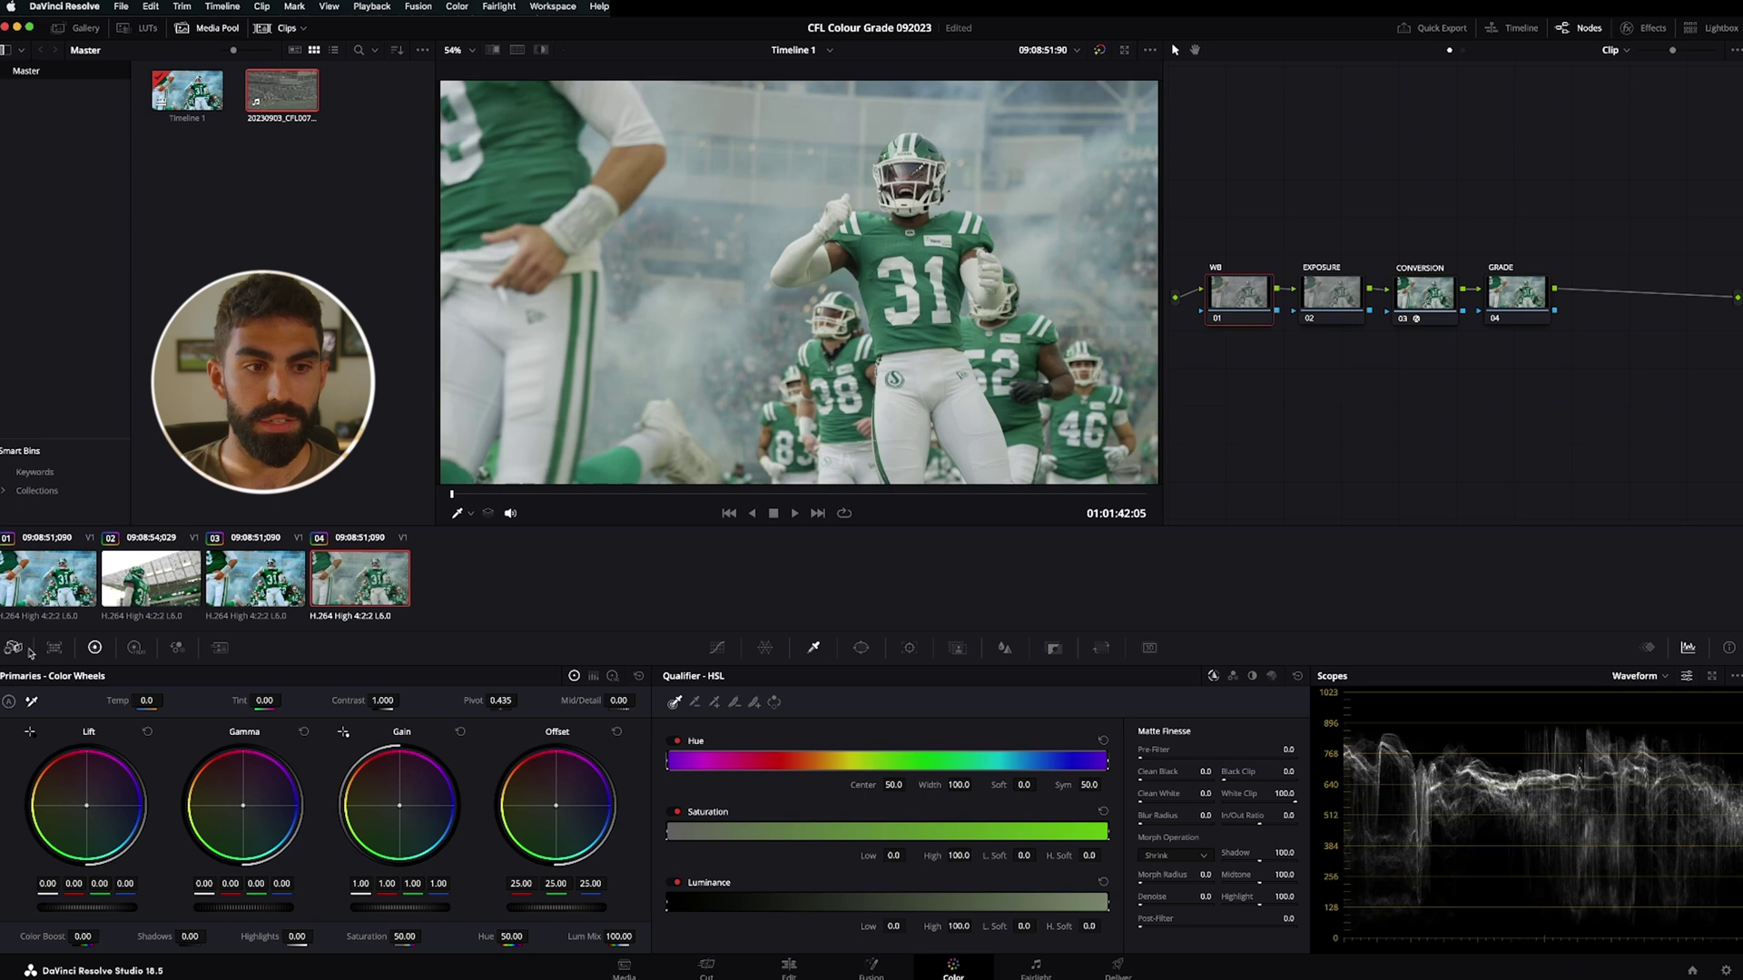
click(982, 411)
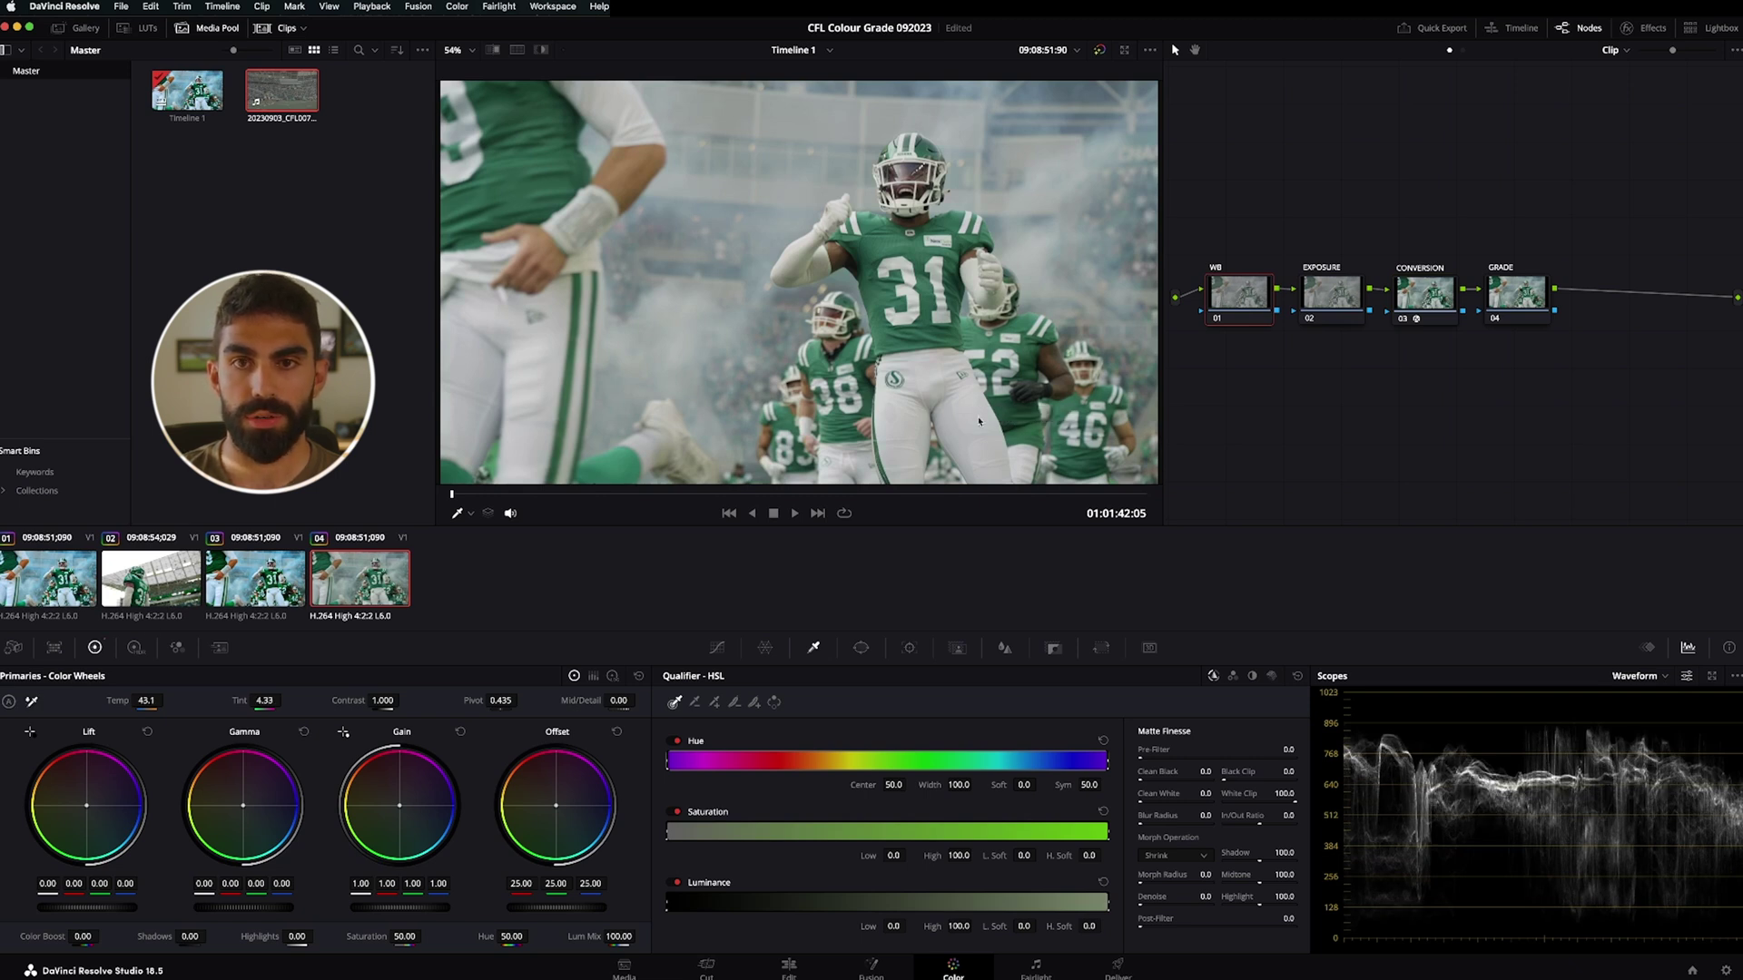
click(1329, 295)
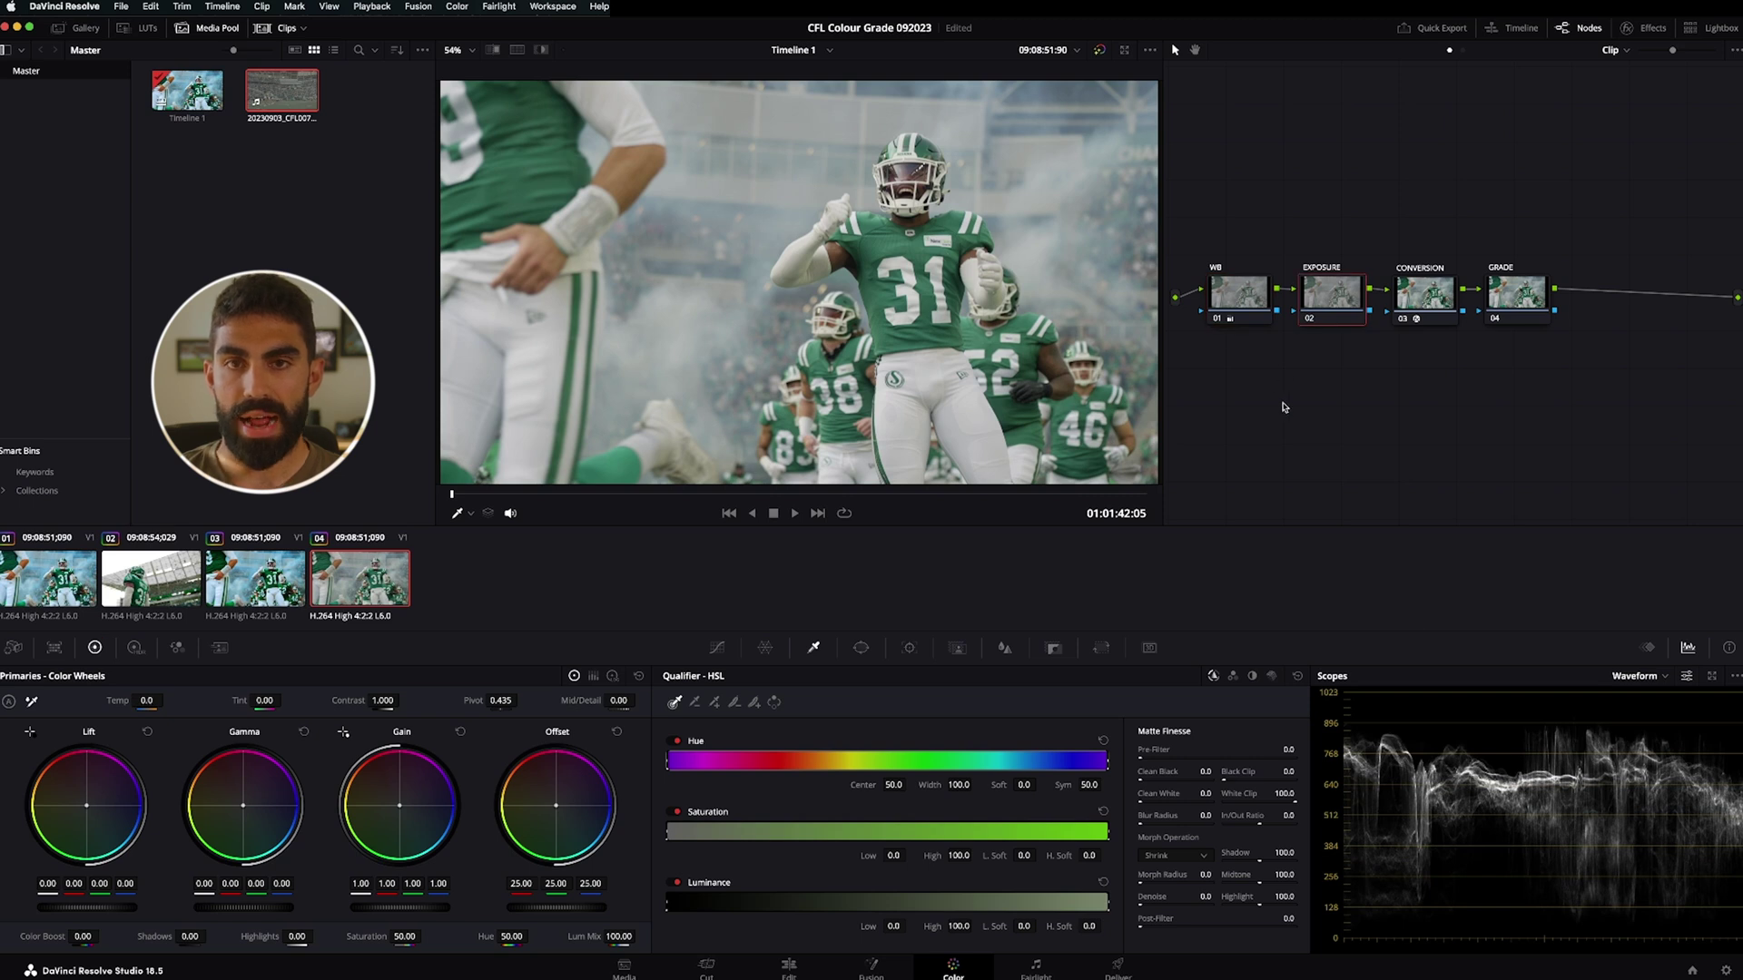
On the GRADE node, set saturation to 81.80 and lower lift to -0.01 and gamma to -0.03
click(1514, 313)
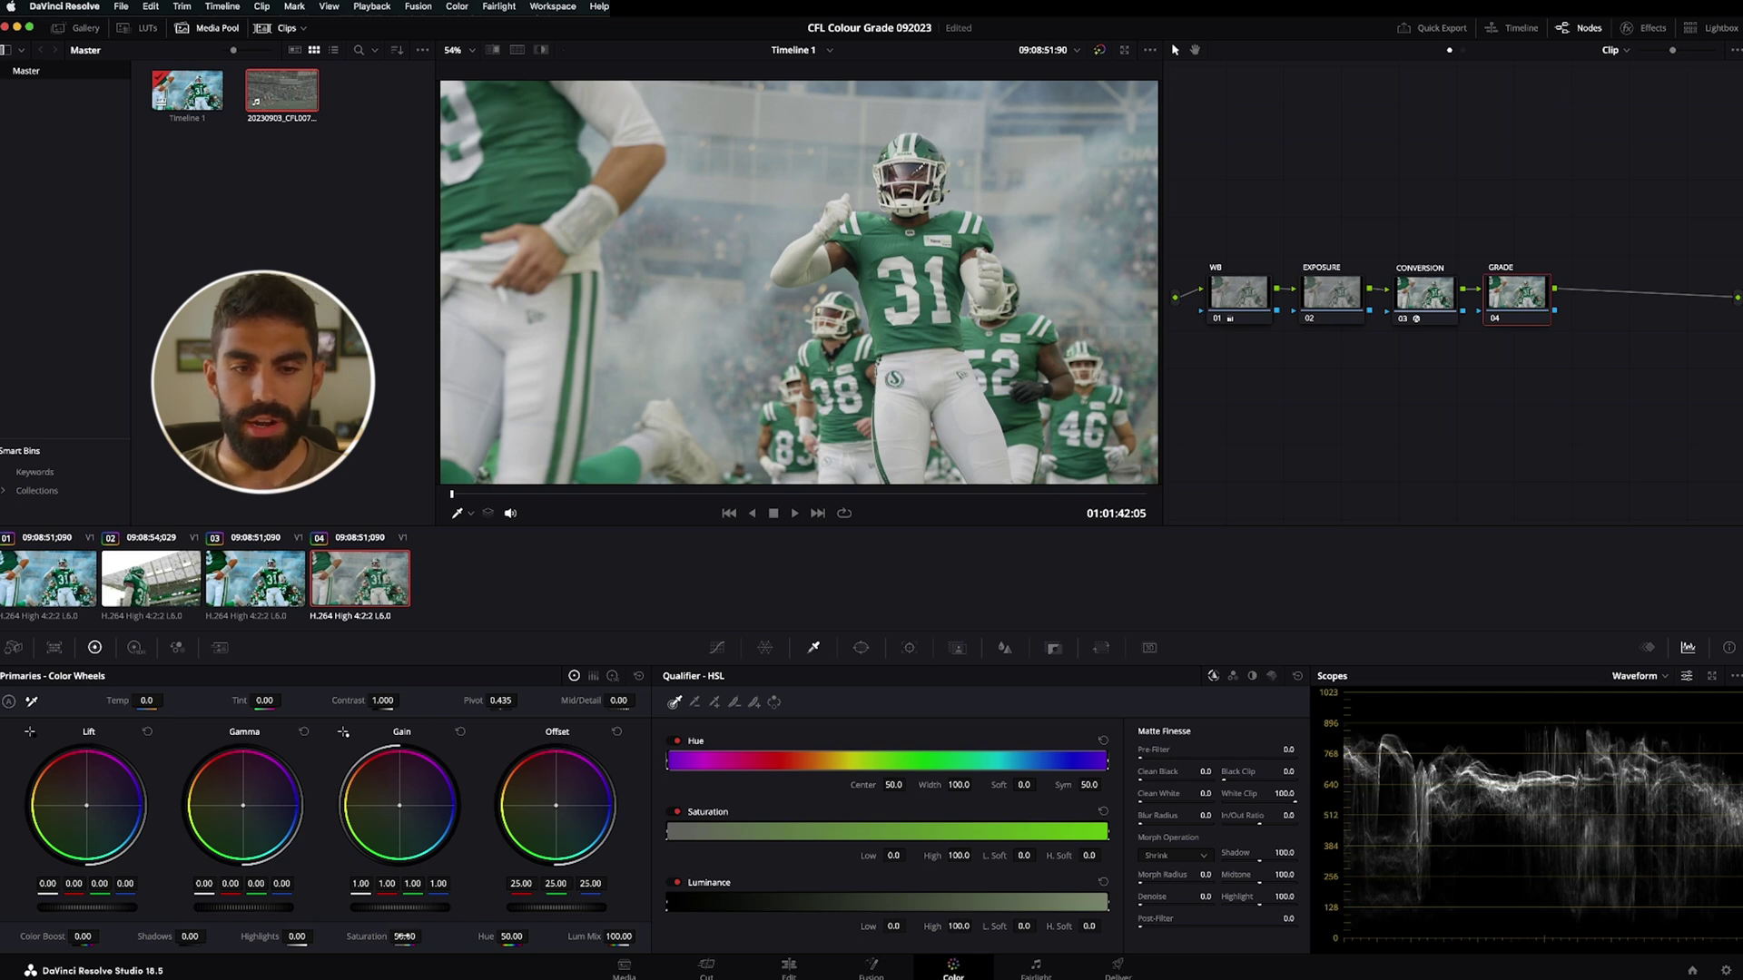
drag(404, 936, 425, 935)
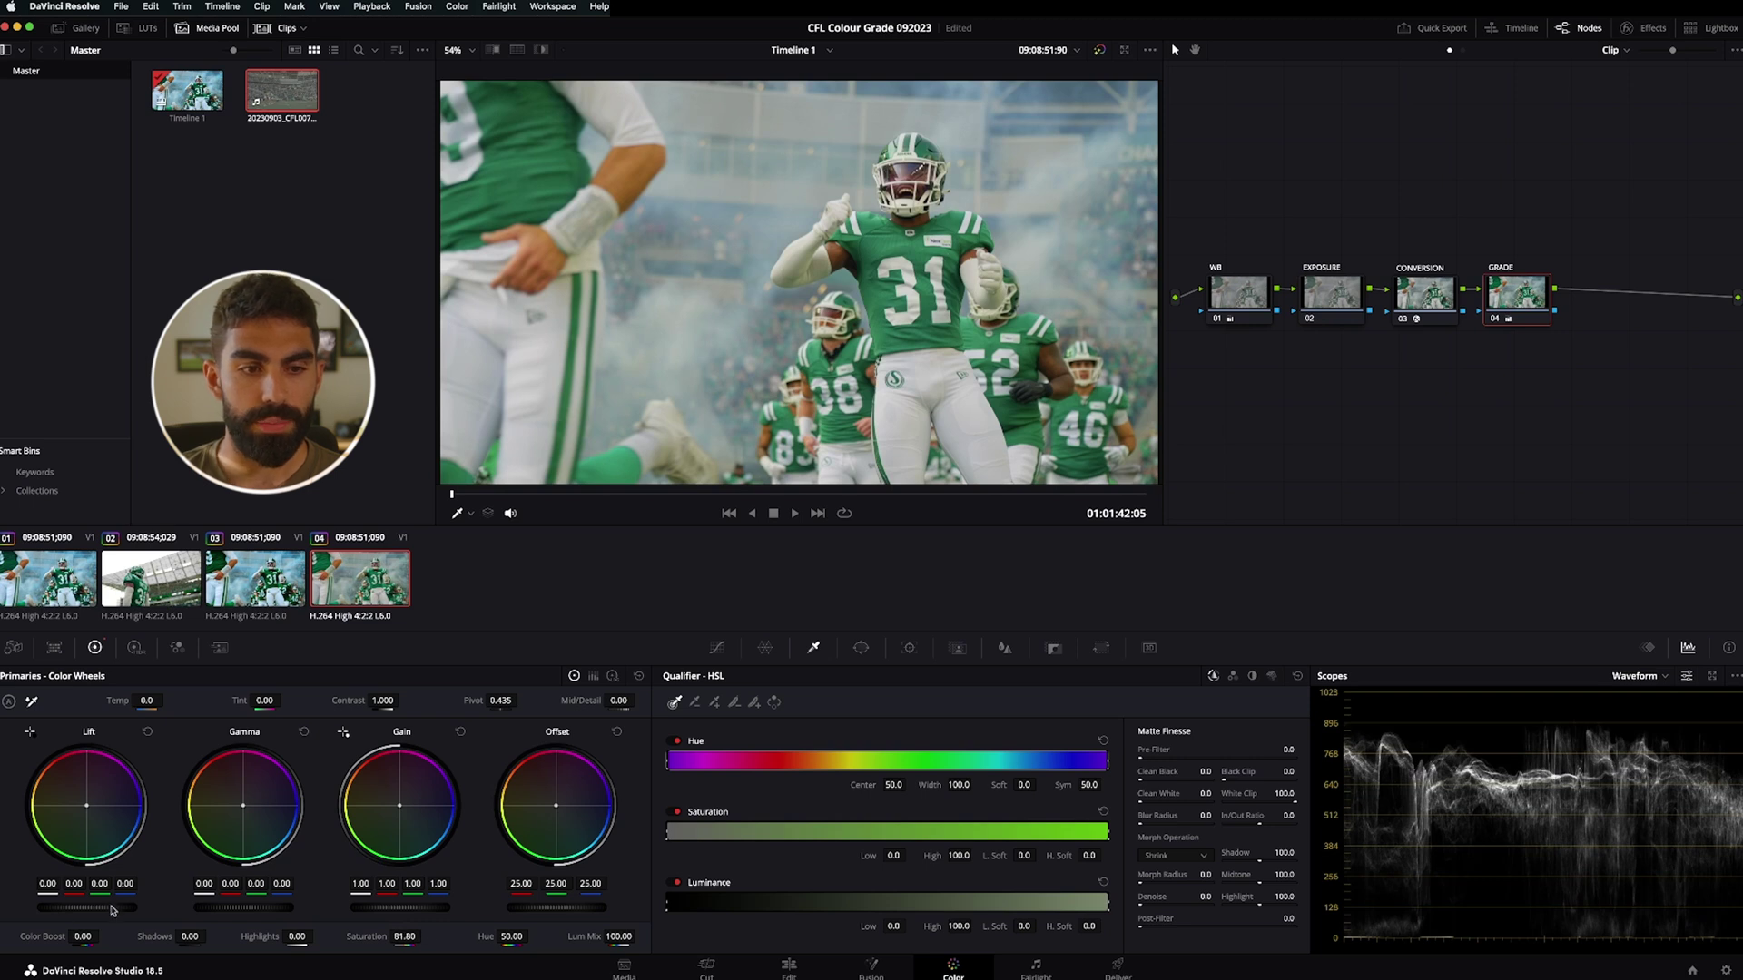
mouse_move(111, 907)
mouse_down()
mouse_move(91, 908)
mouse_move(108, 907)
mouse_up()
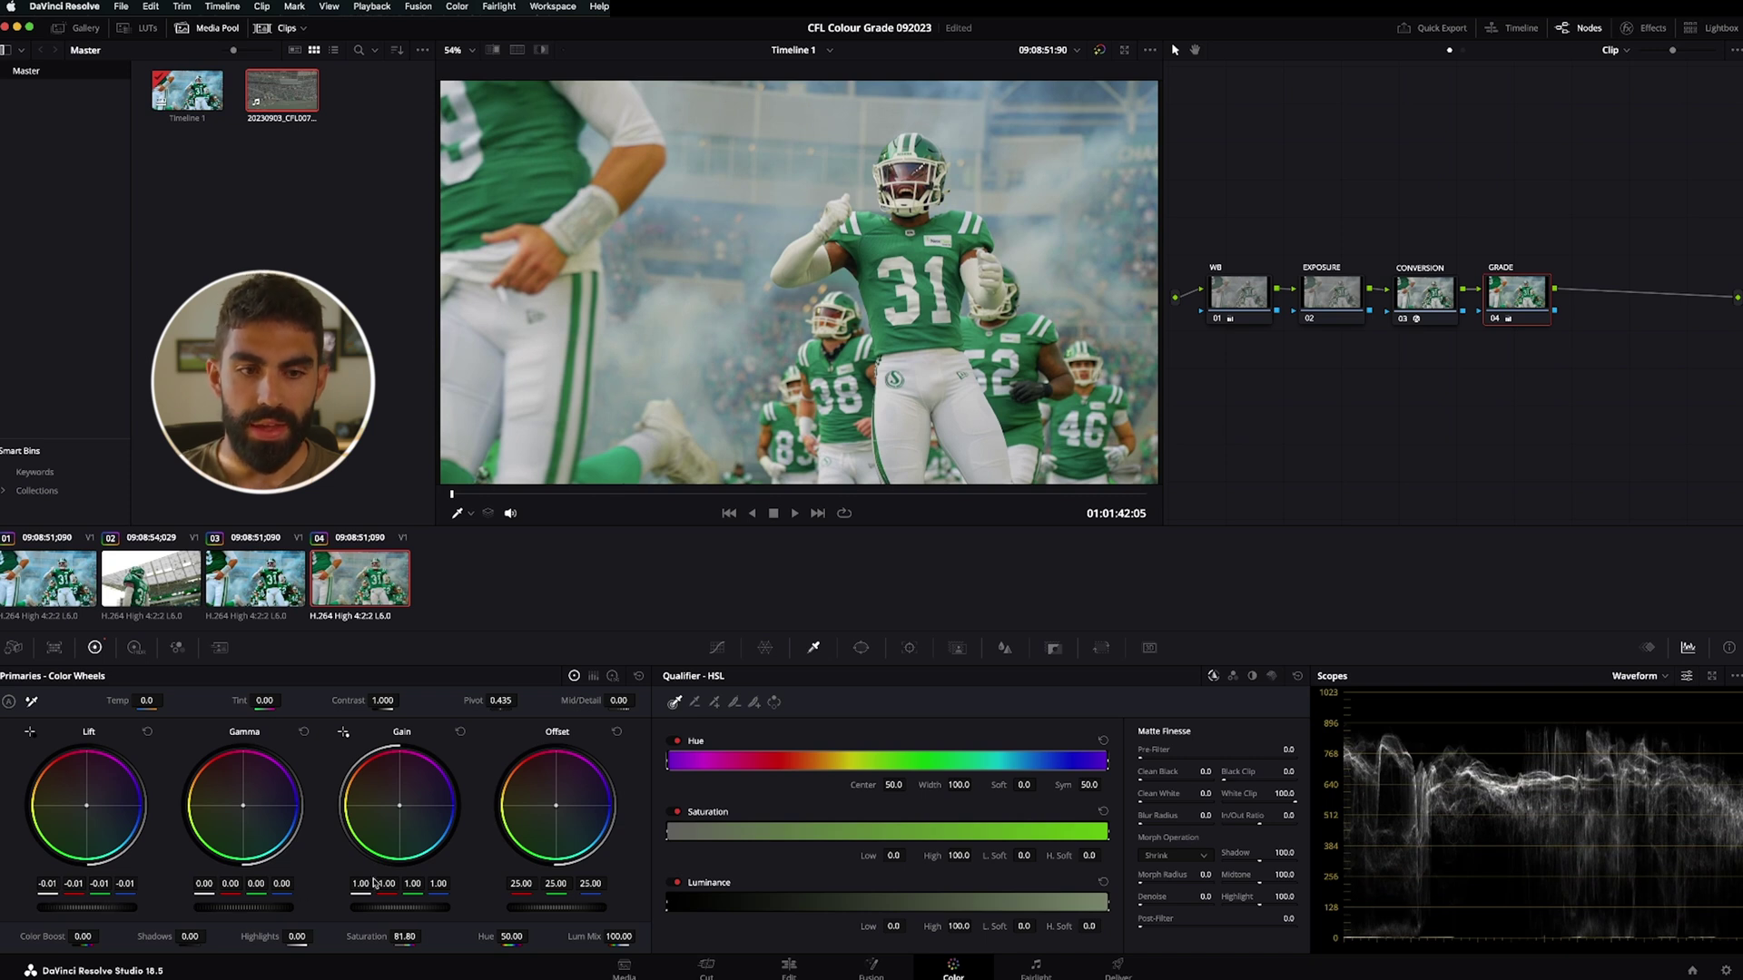
drag(243, 908, 235, 908)
Scrub clip 04 to the frame at 01:01:44:20, add a layer node beneath GRADE and select it
drag(626, 495, 751, 499)
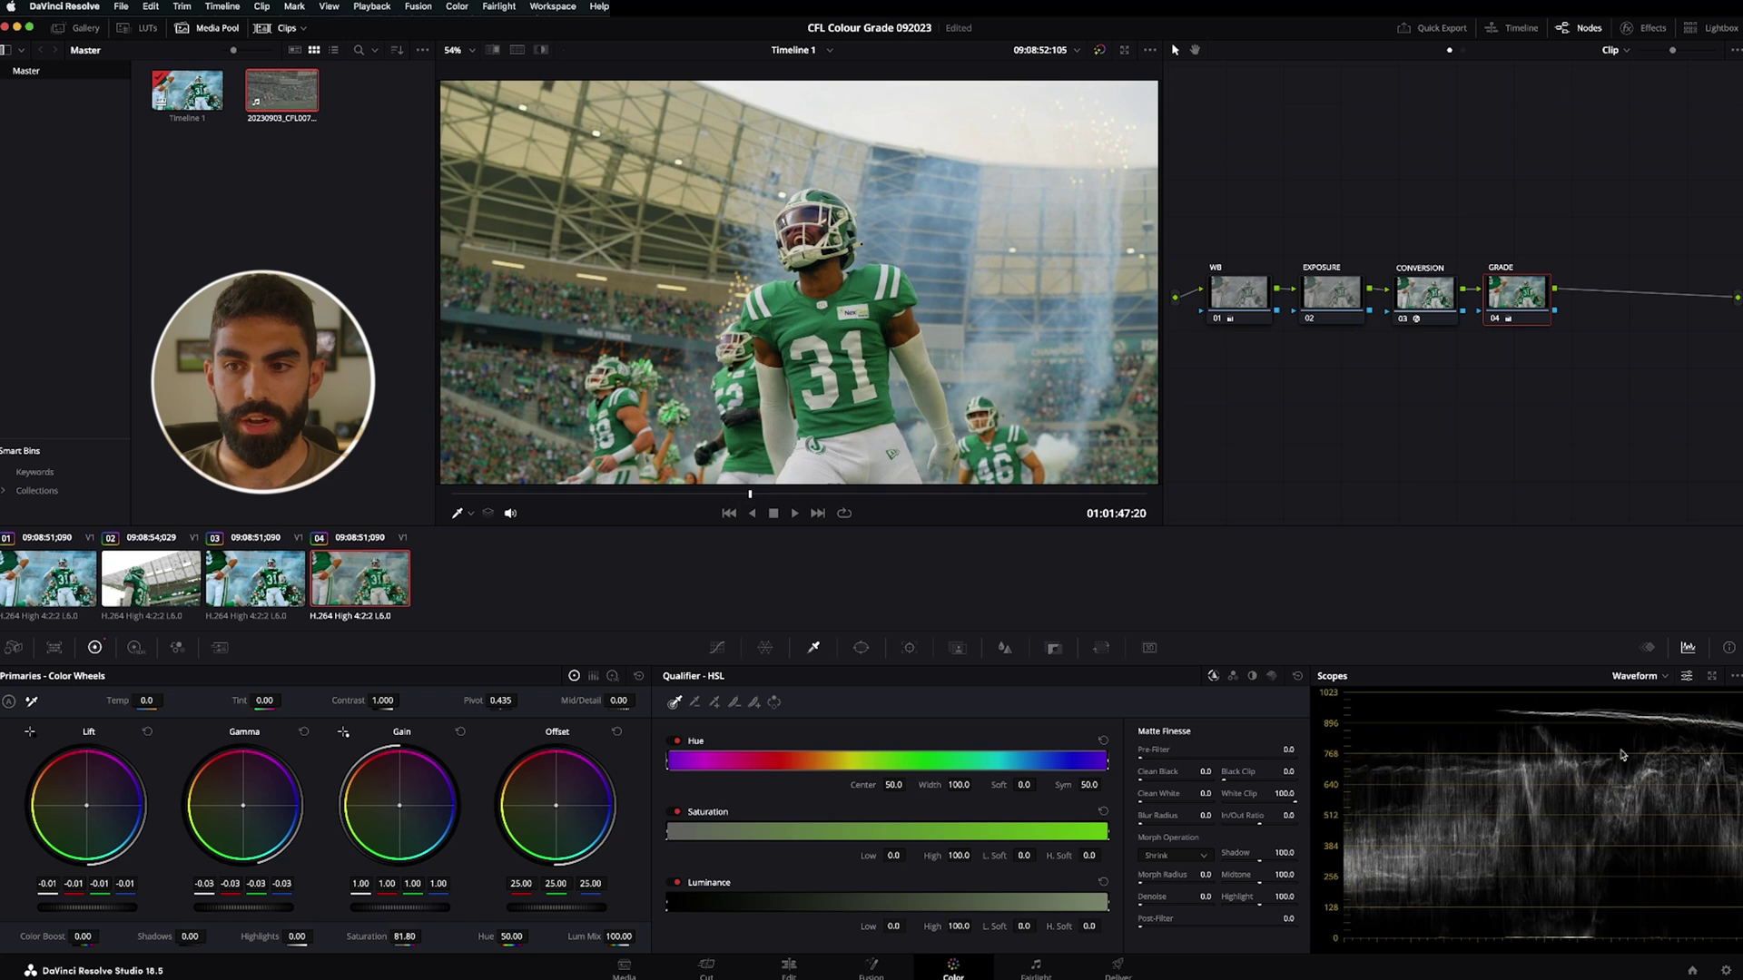
drag(688, 498, 590, 489)
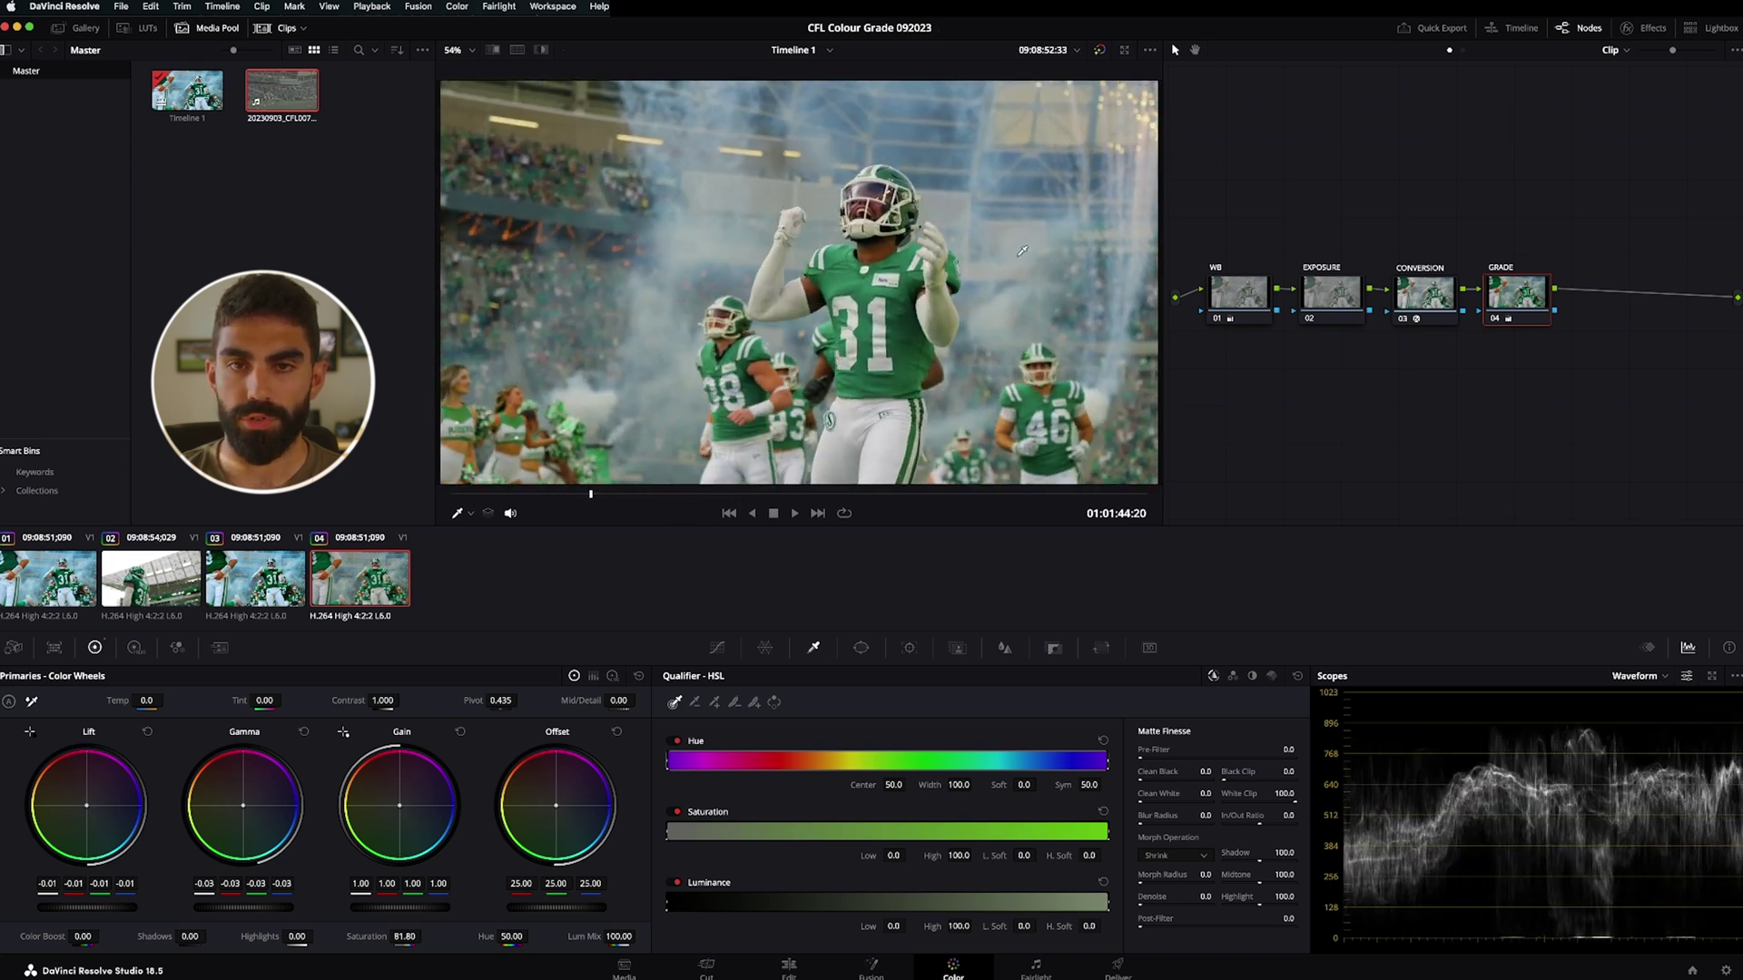
key(alt+l)
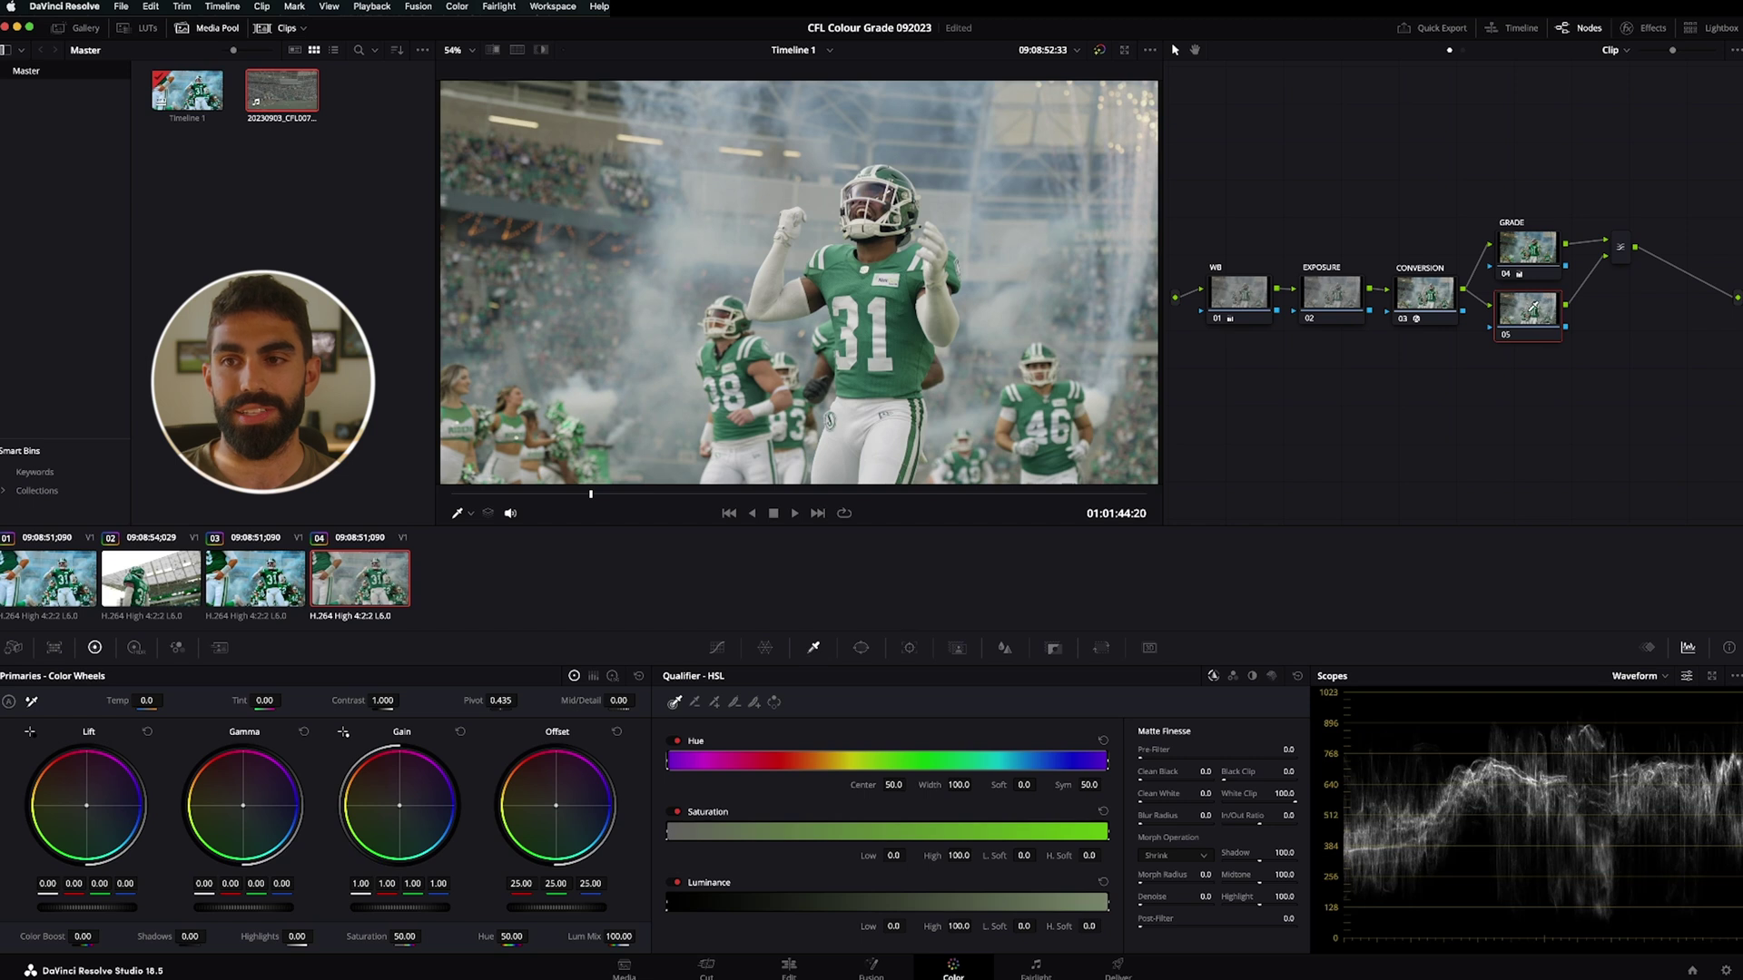
drag(1546, 323, 1544, 340)
click(1532, 242)
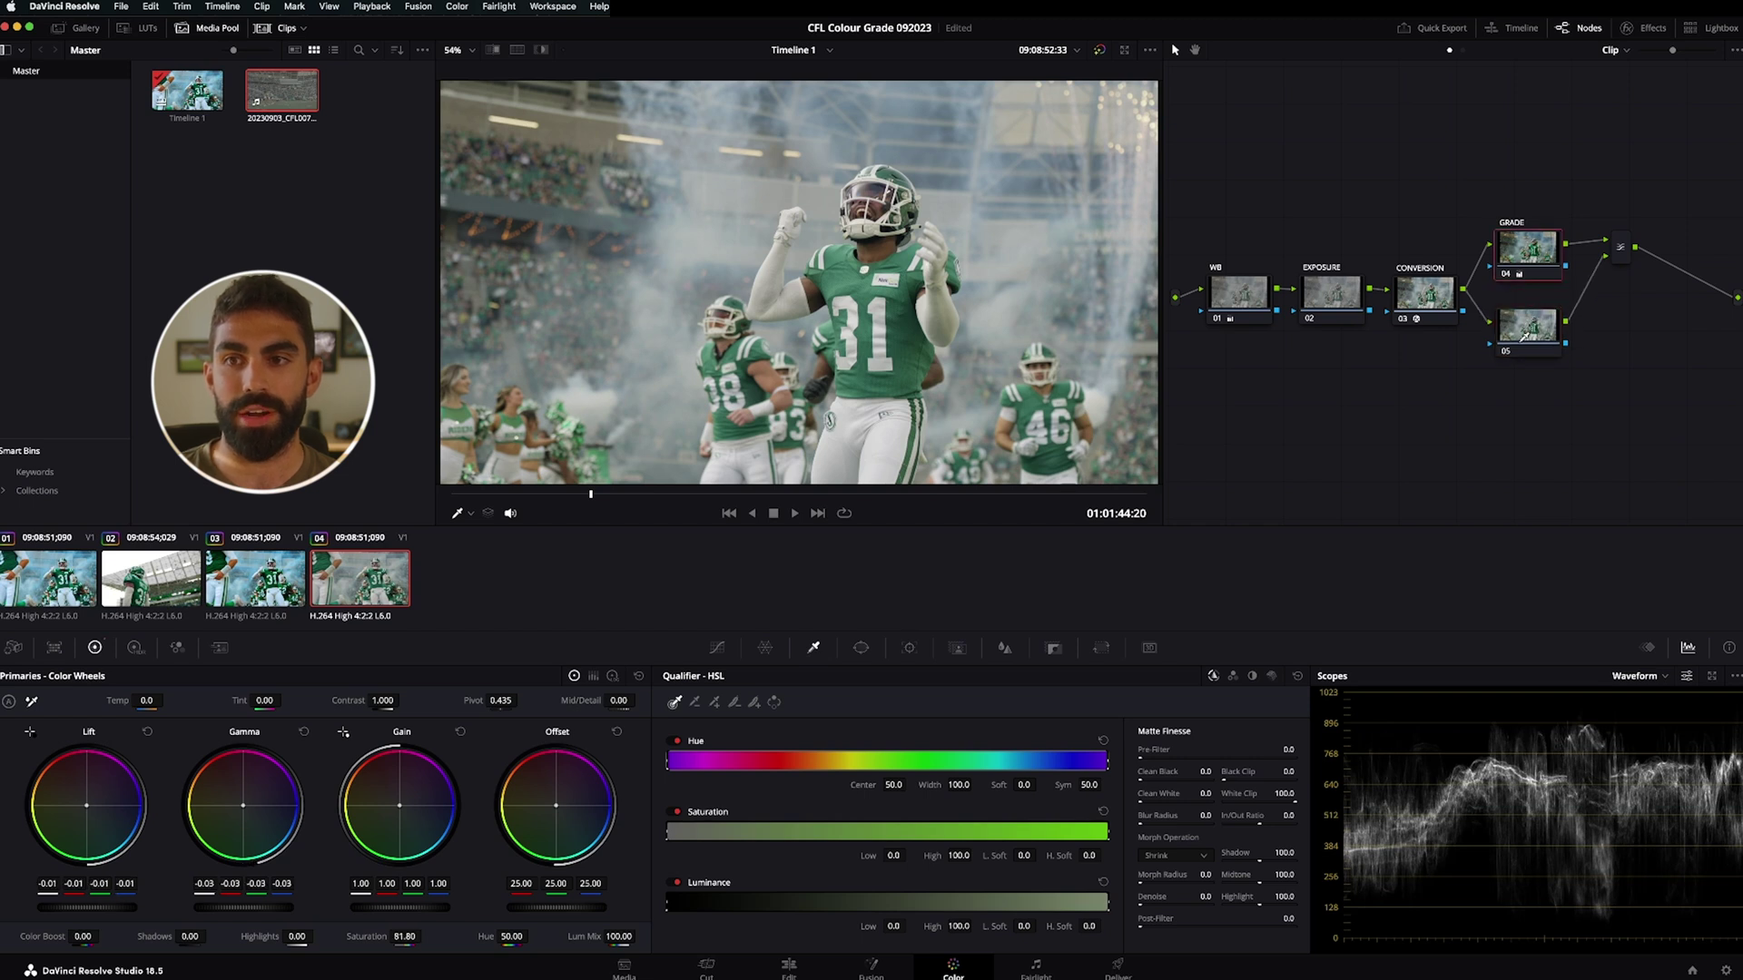
click(1524, 334)
Qualify player 31's facial skin on node 05, using the highlight to widen it to hue center 37.1, width 26.0 and saturation 1.0 to 15.7
click(882, 241)
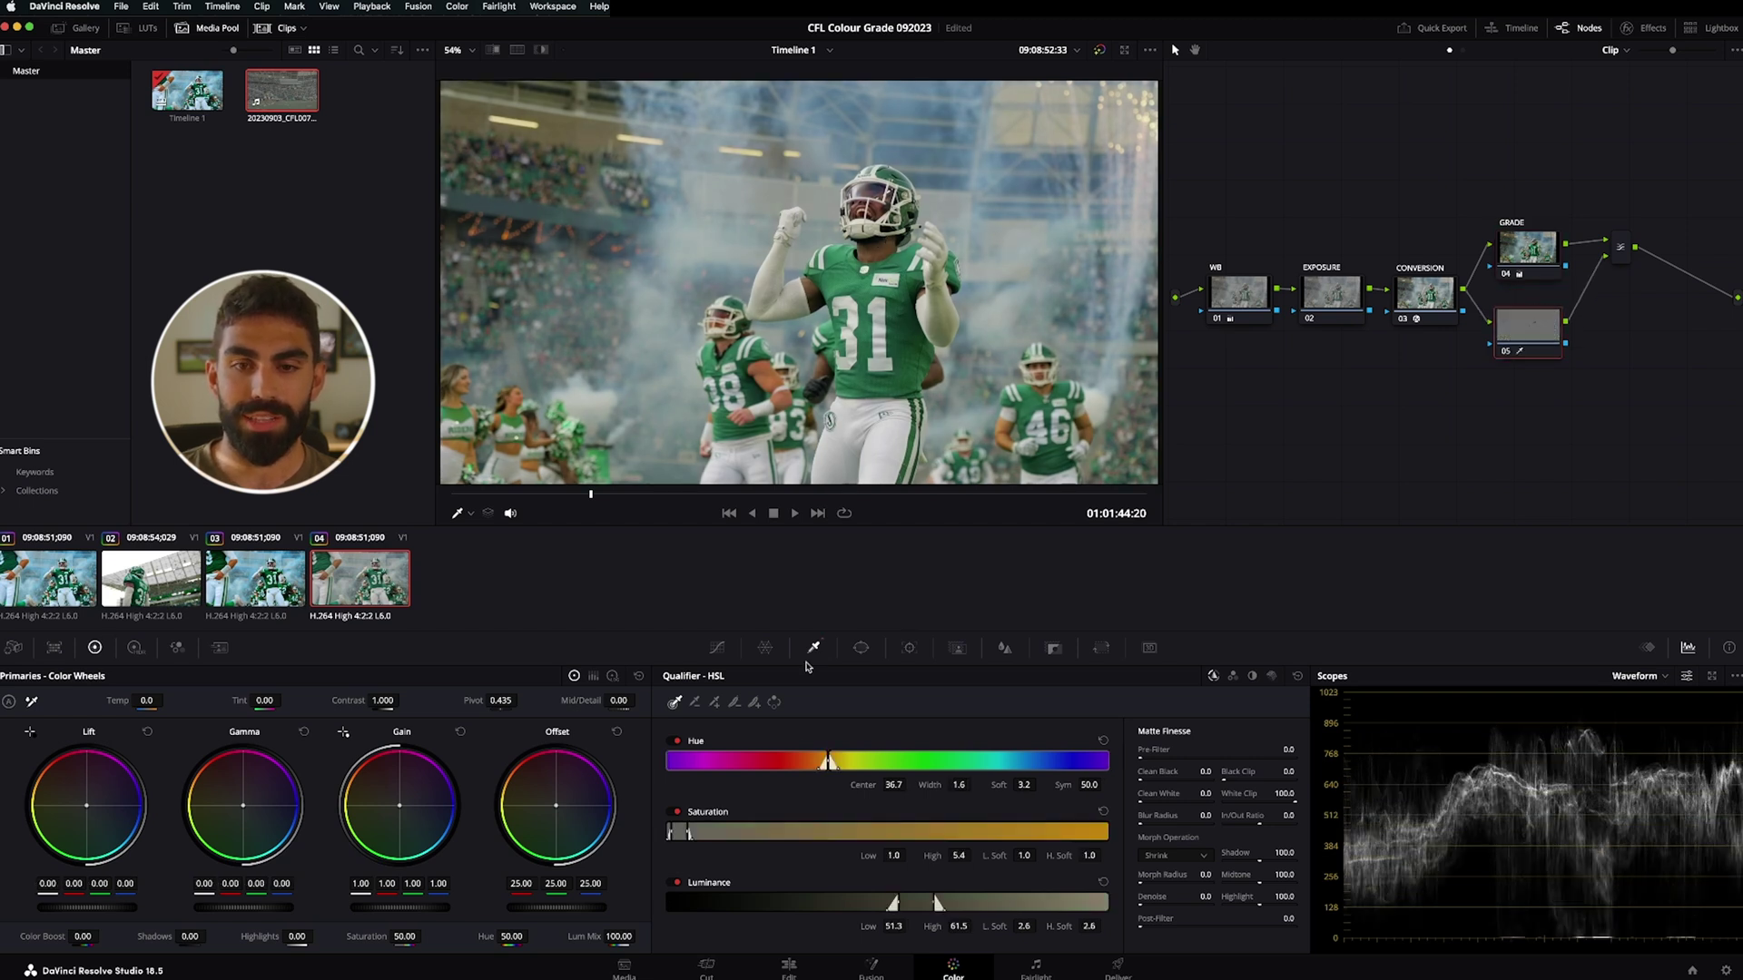
key(shift+h)
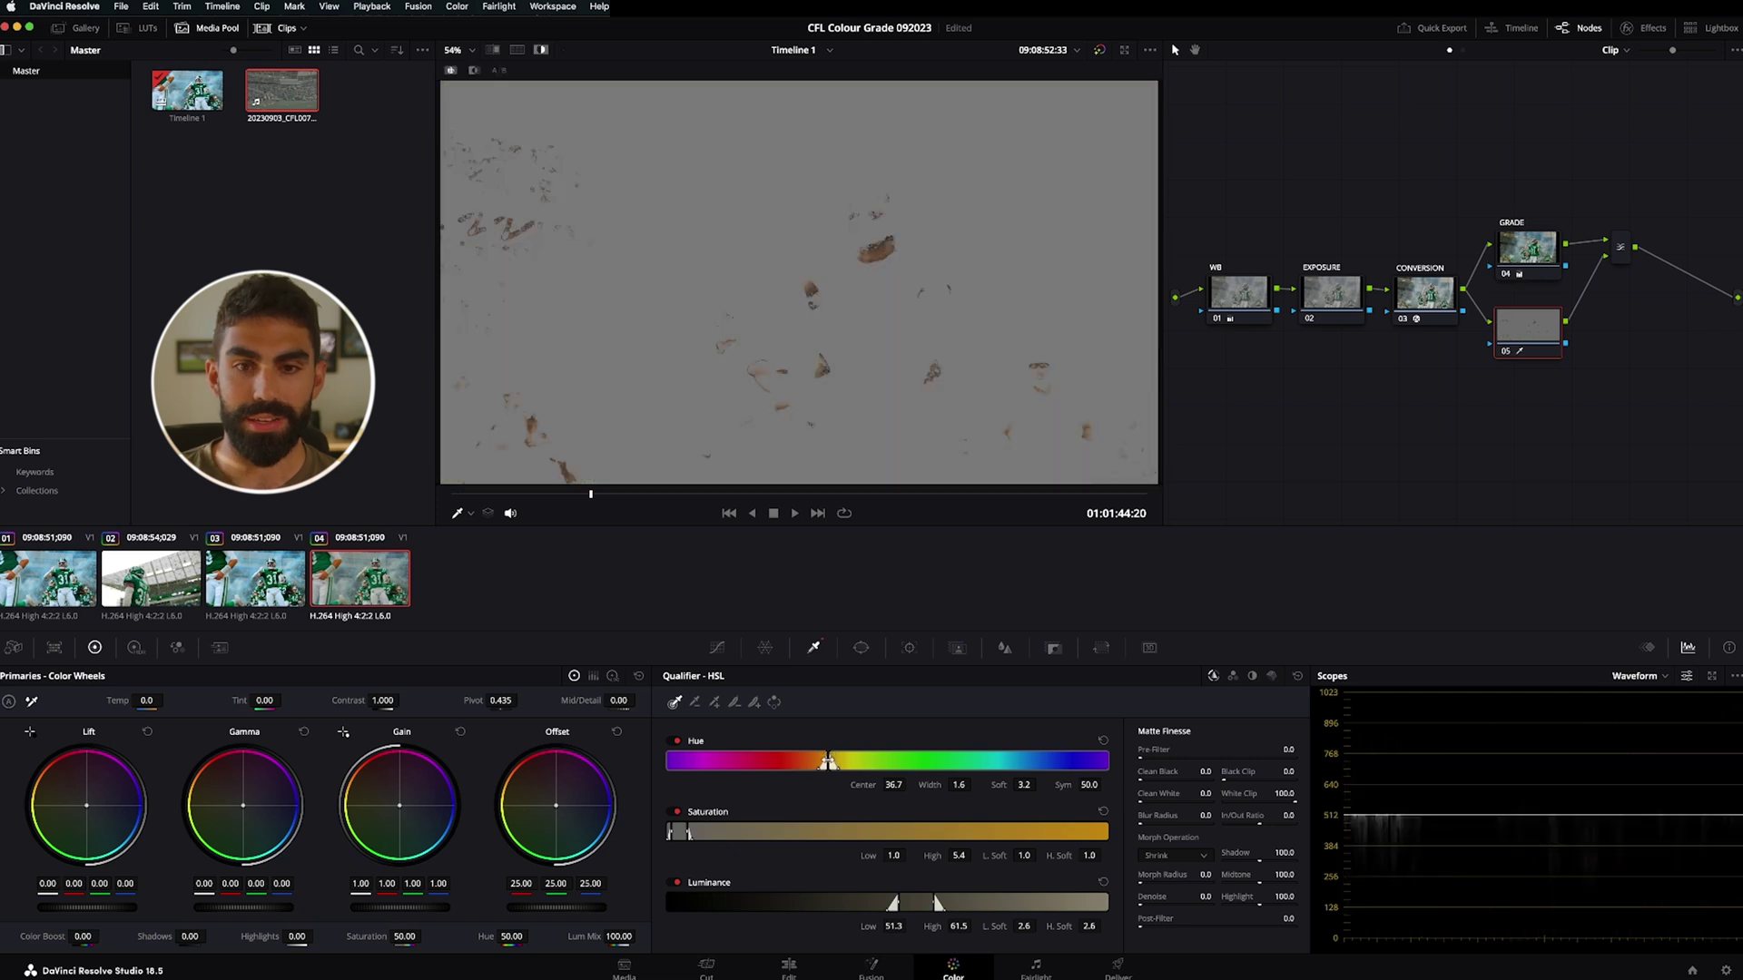
drag(827, 761, 795, 746)
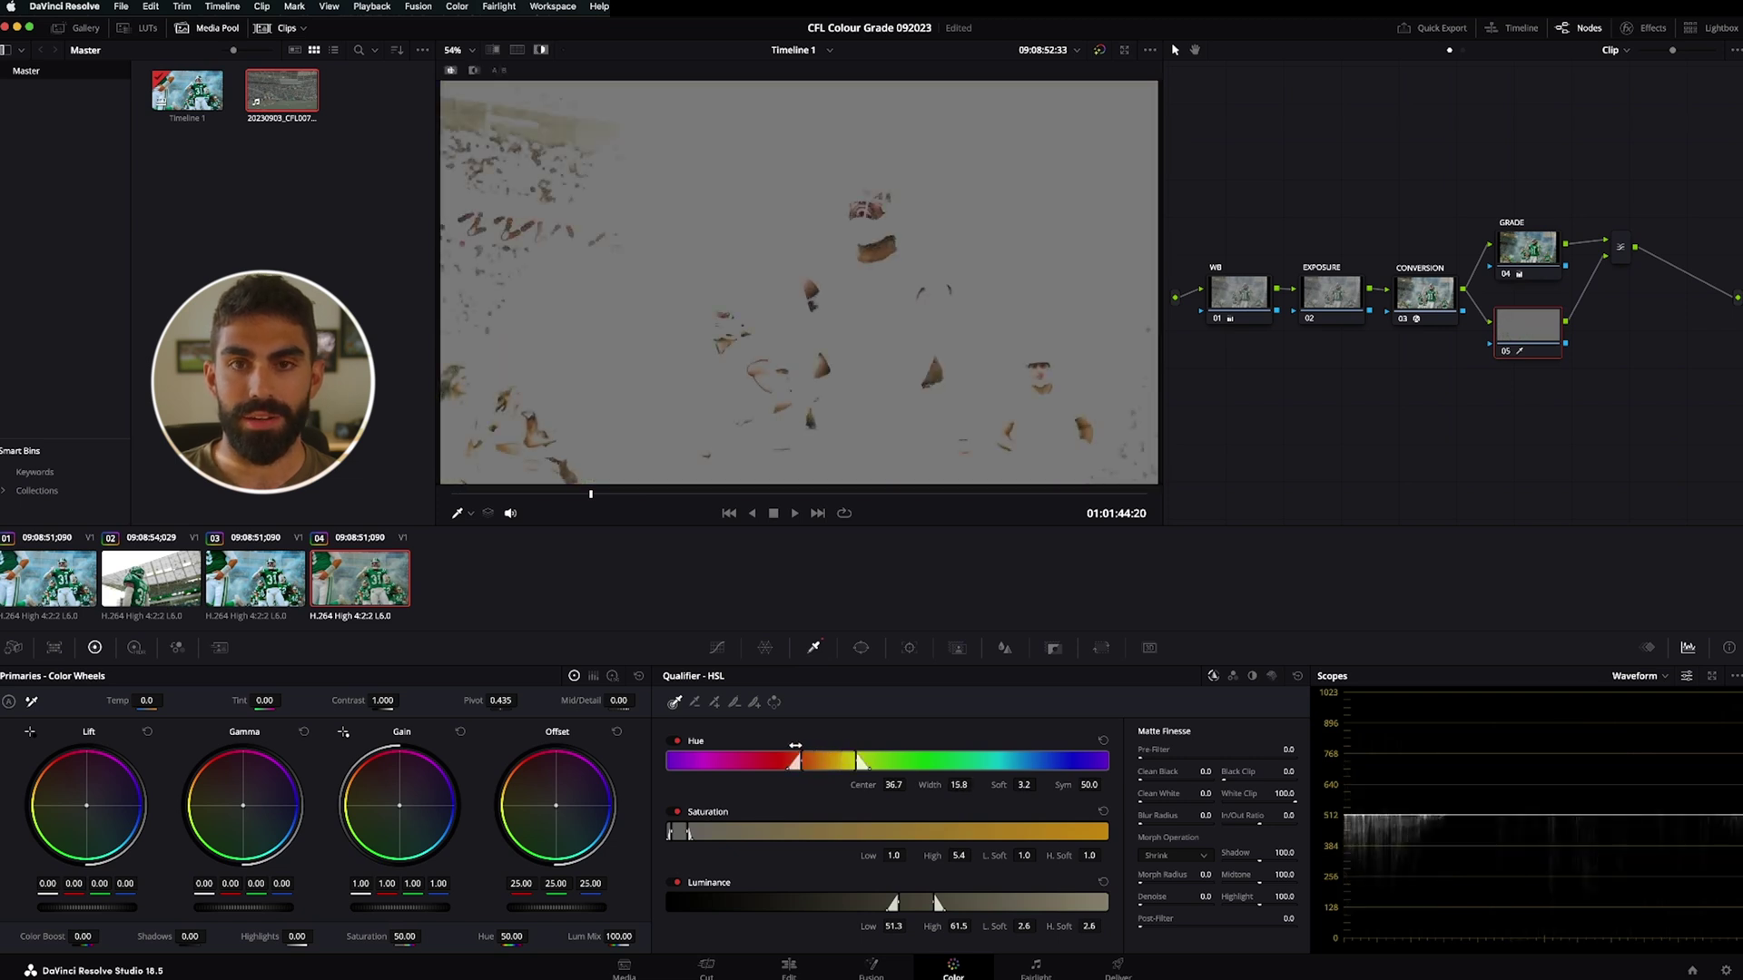
drag(689, 832, 735, 832)
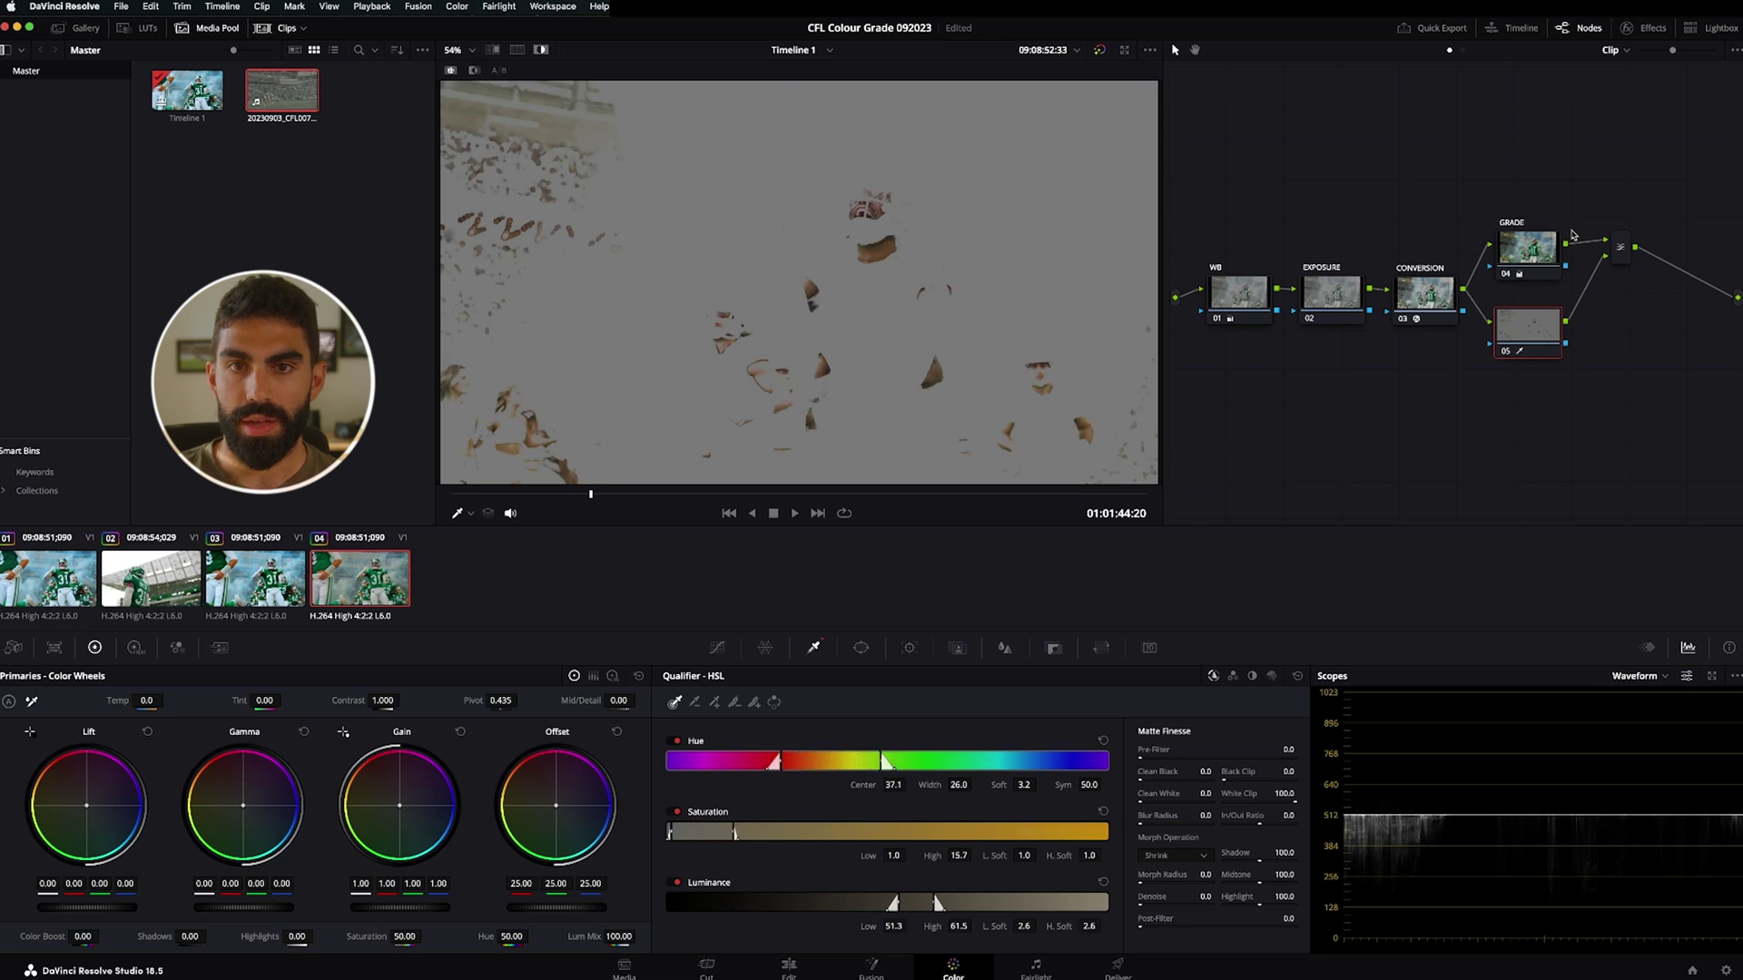
key(shift+h)
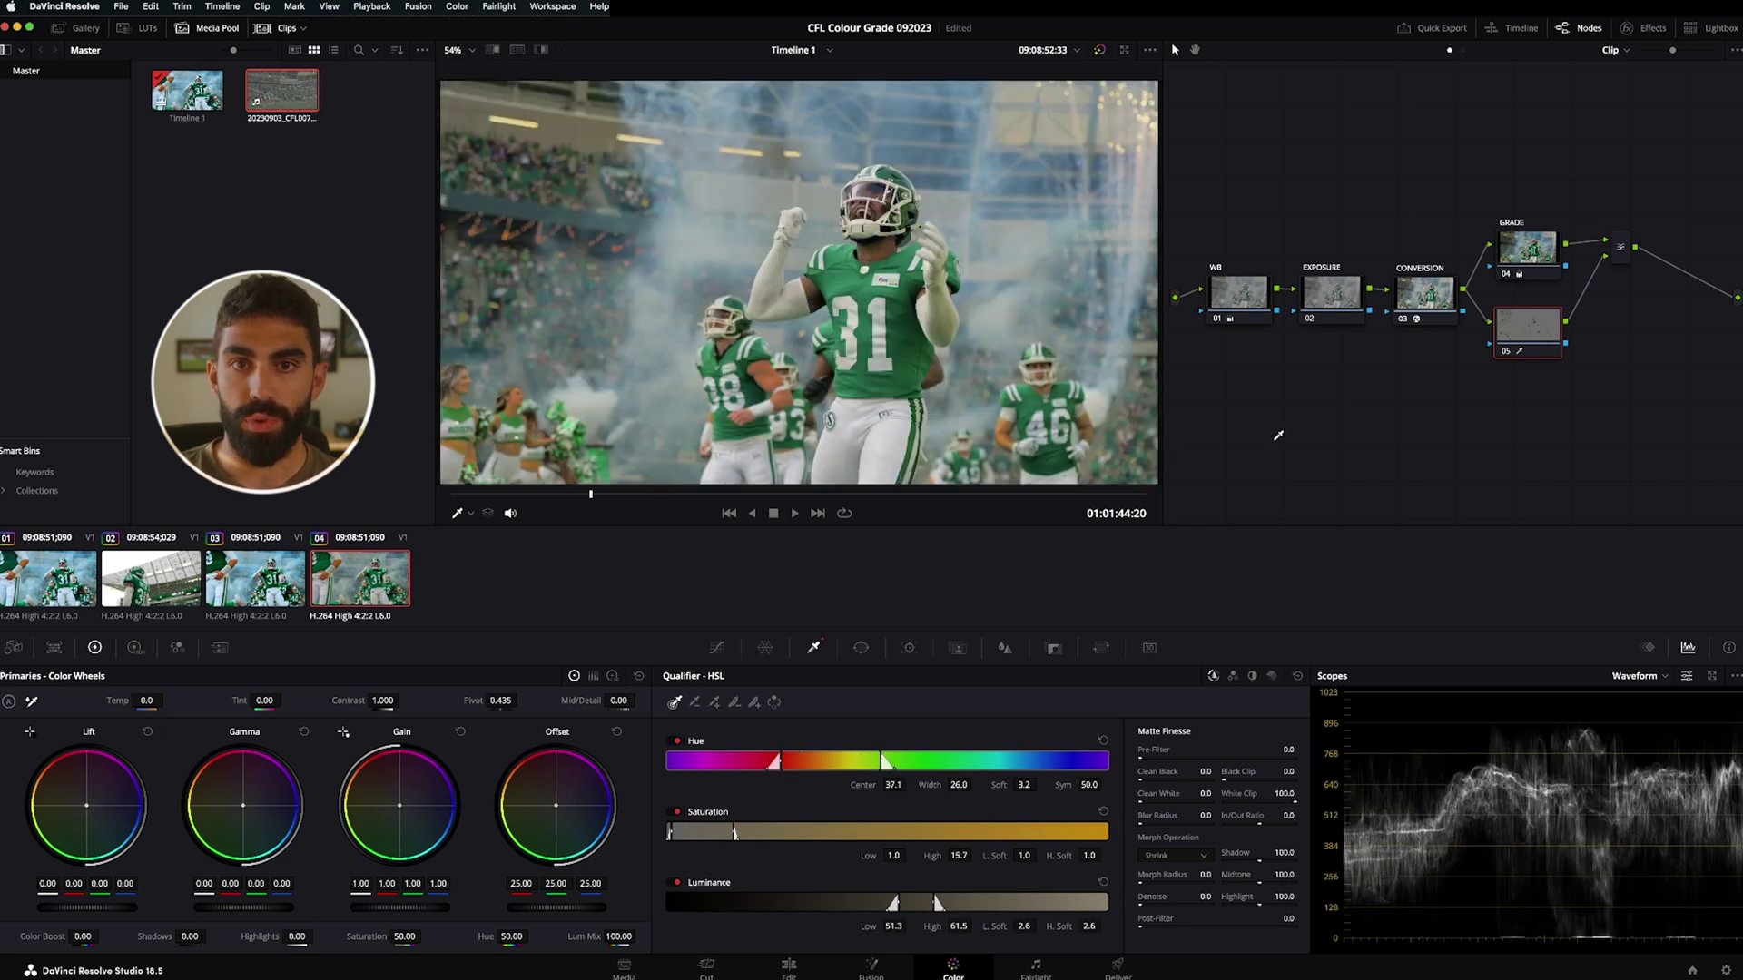
Set the GRADE node's saturation to 88.80 and the skin layer node's saturation to 69.20
click(1533, 258)
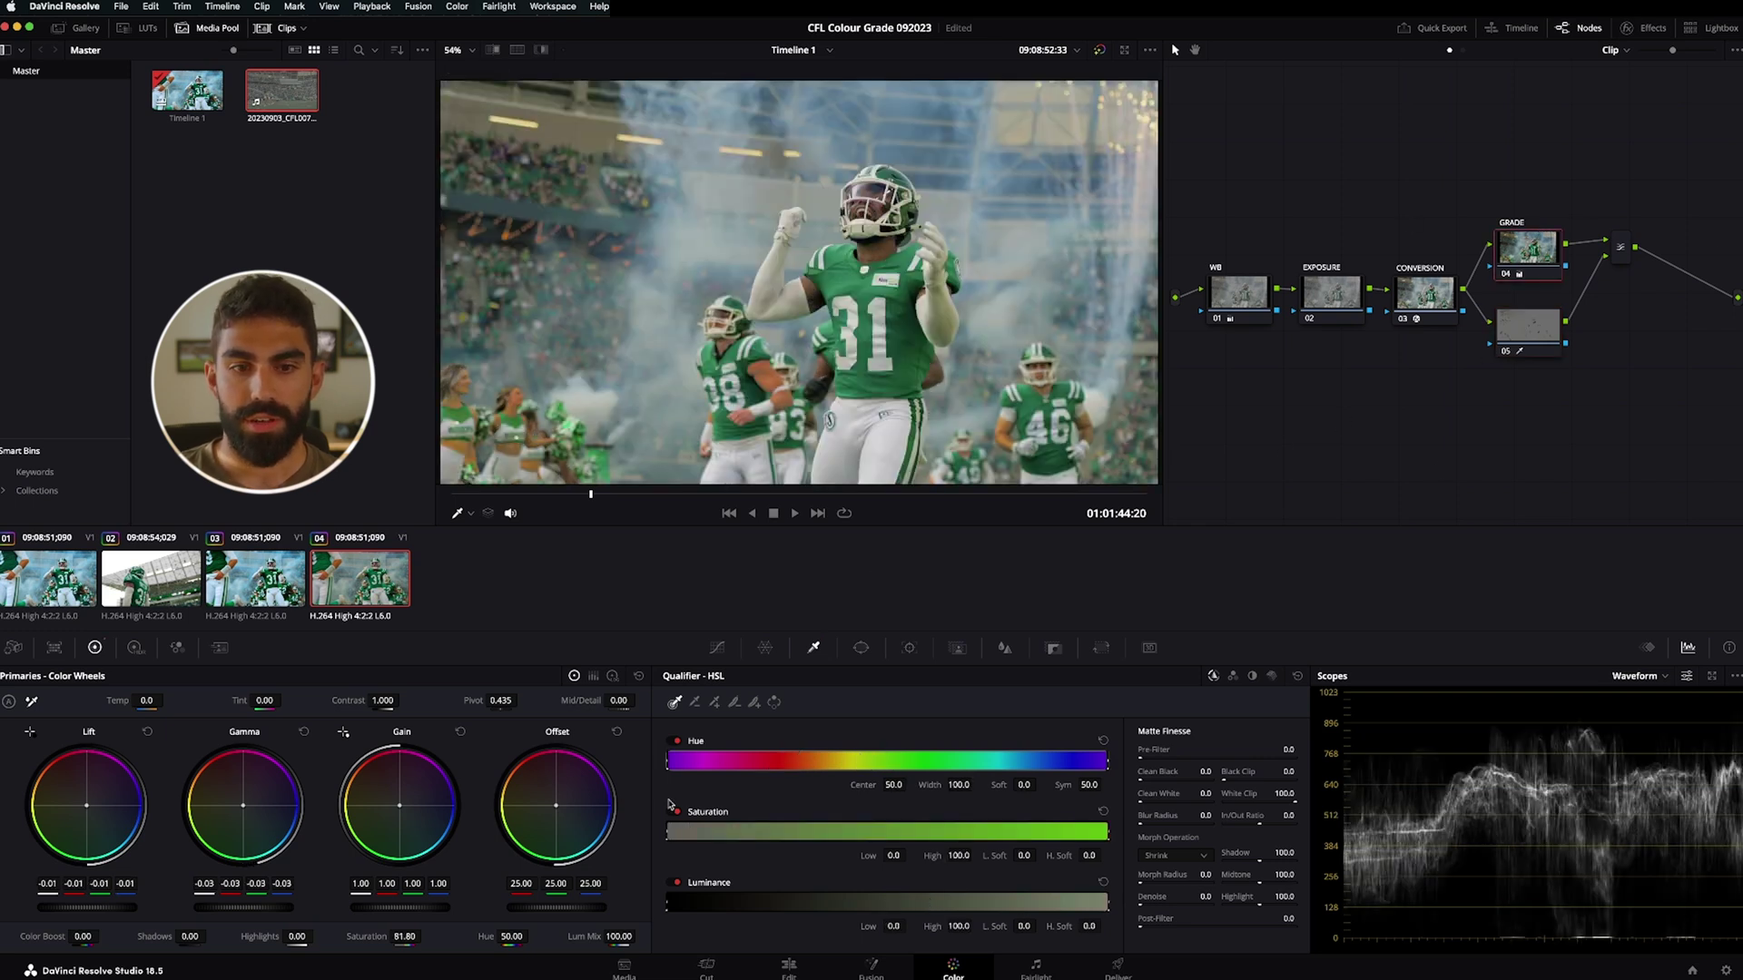
drag(396, 935, 424, 935)
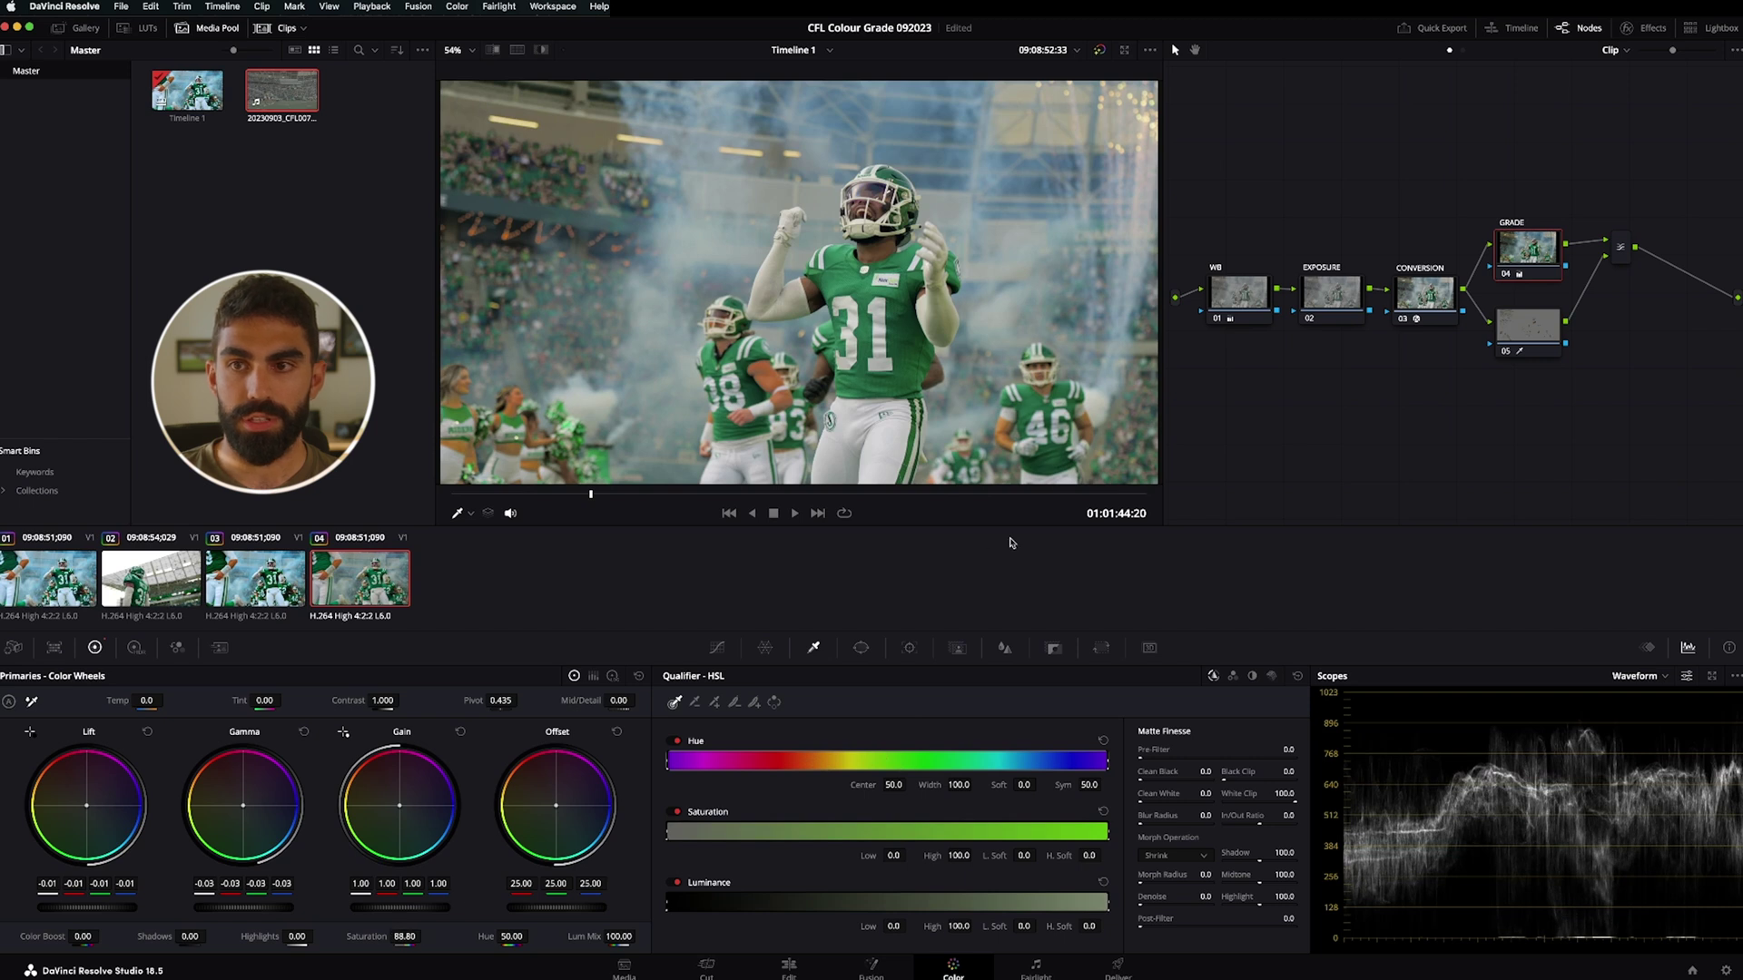
click(1513, 332)
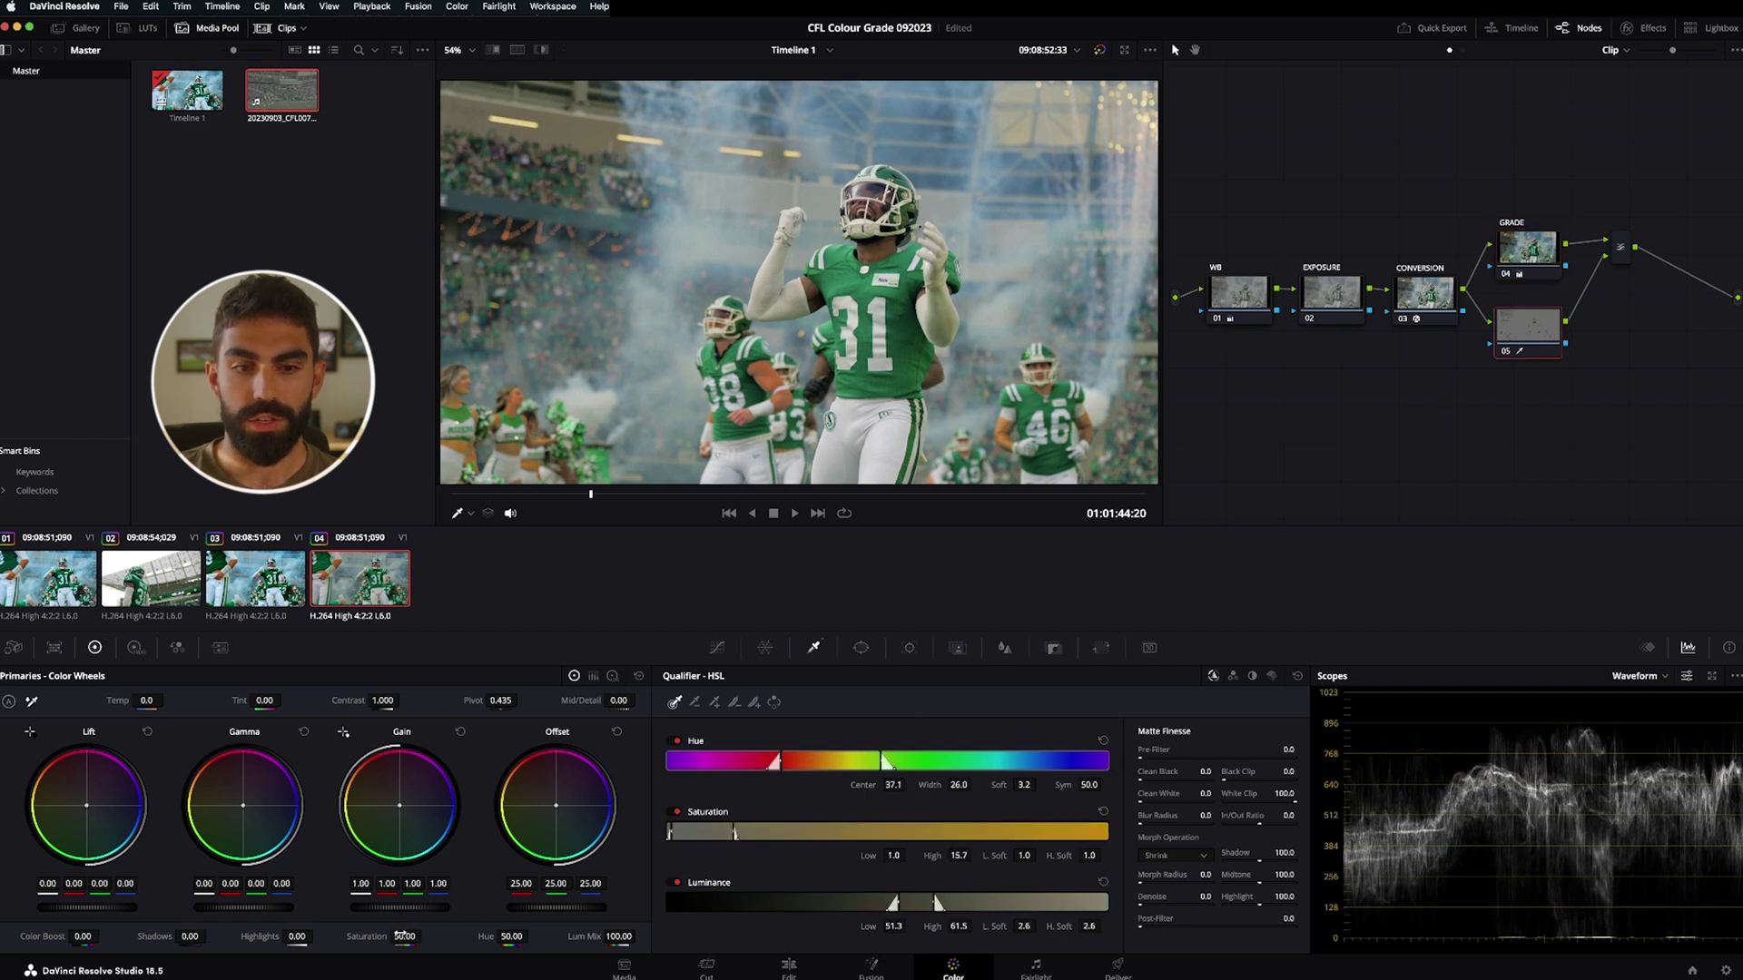
mouse_move(424, 936)
mouse_down()
mouse_move(381, 935)
mouse_move(454, 936)
mouse_up()
Switch the scope to the vectorscope and set the skin node's hue to 48.60
click(1643, 677)
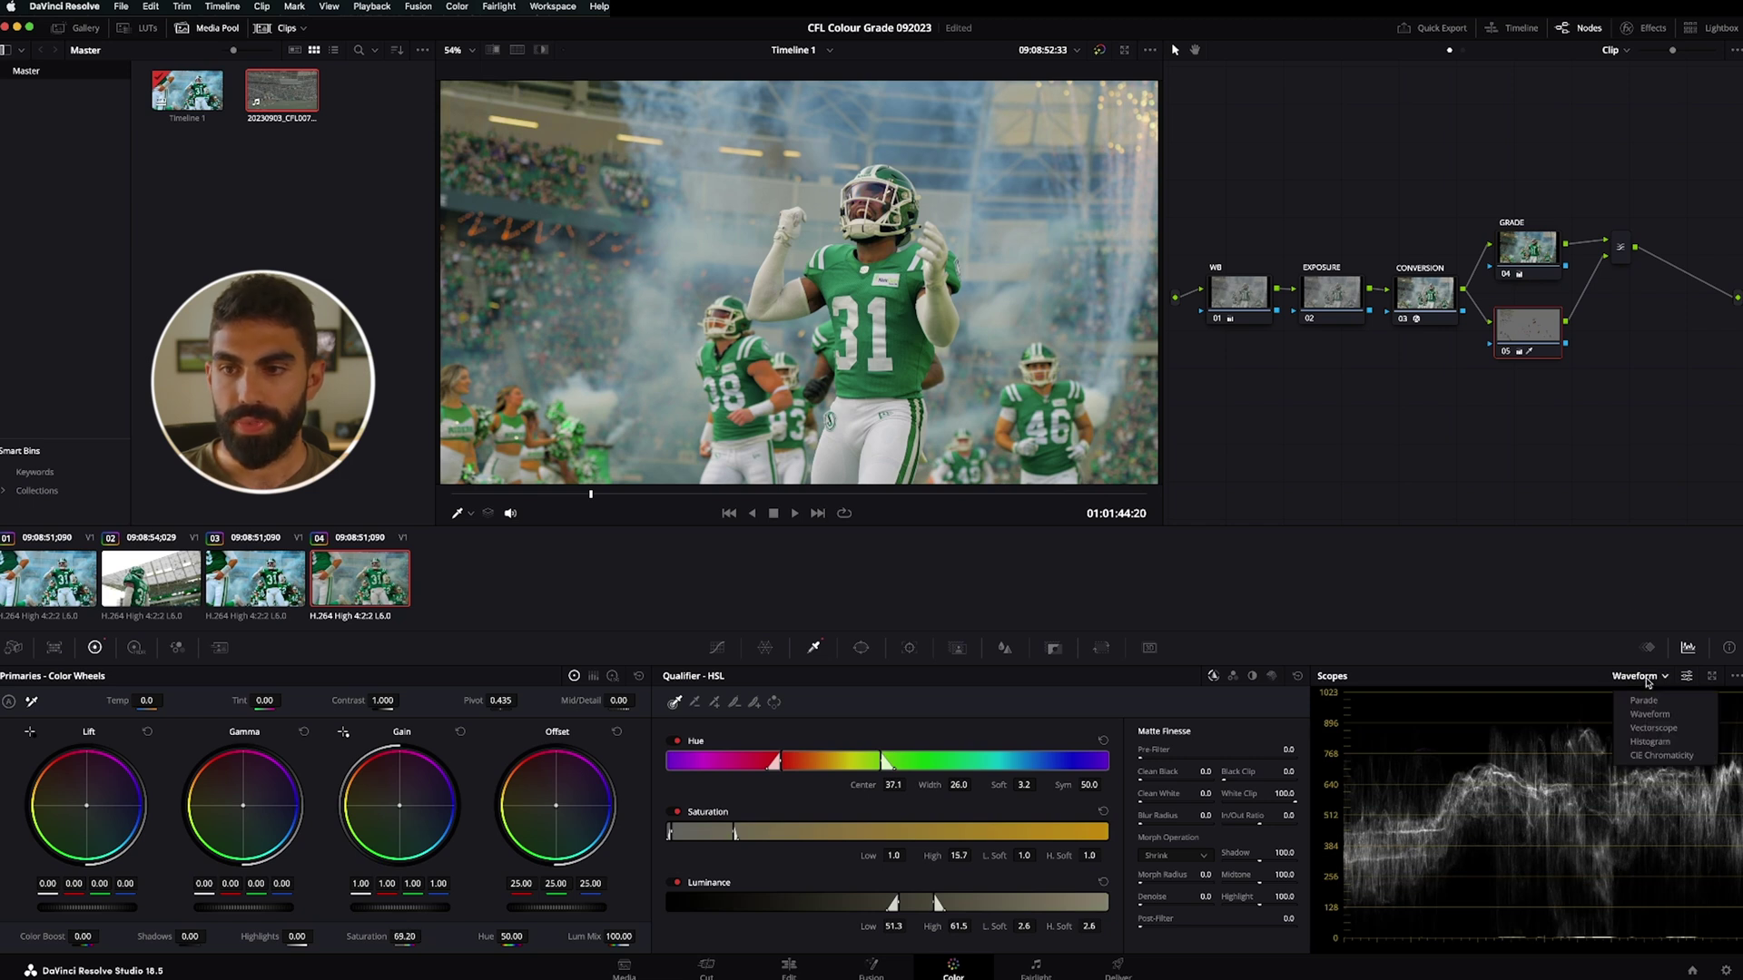
click(1653, 727)
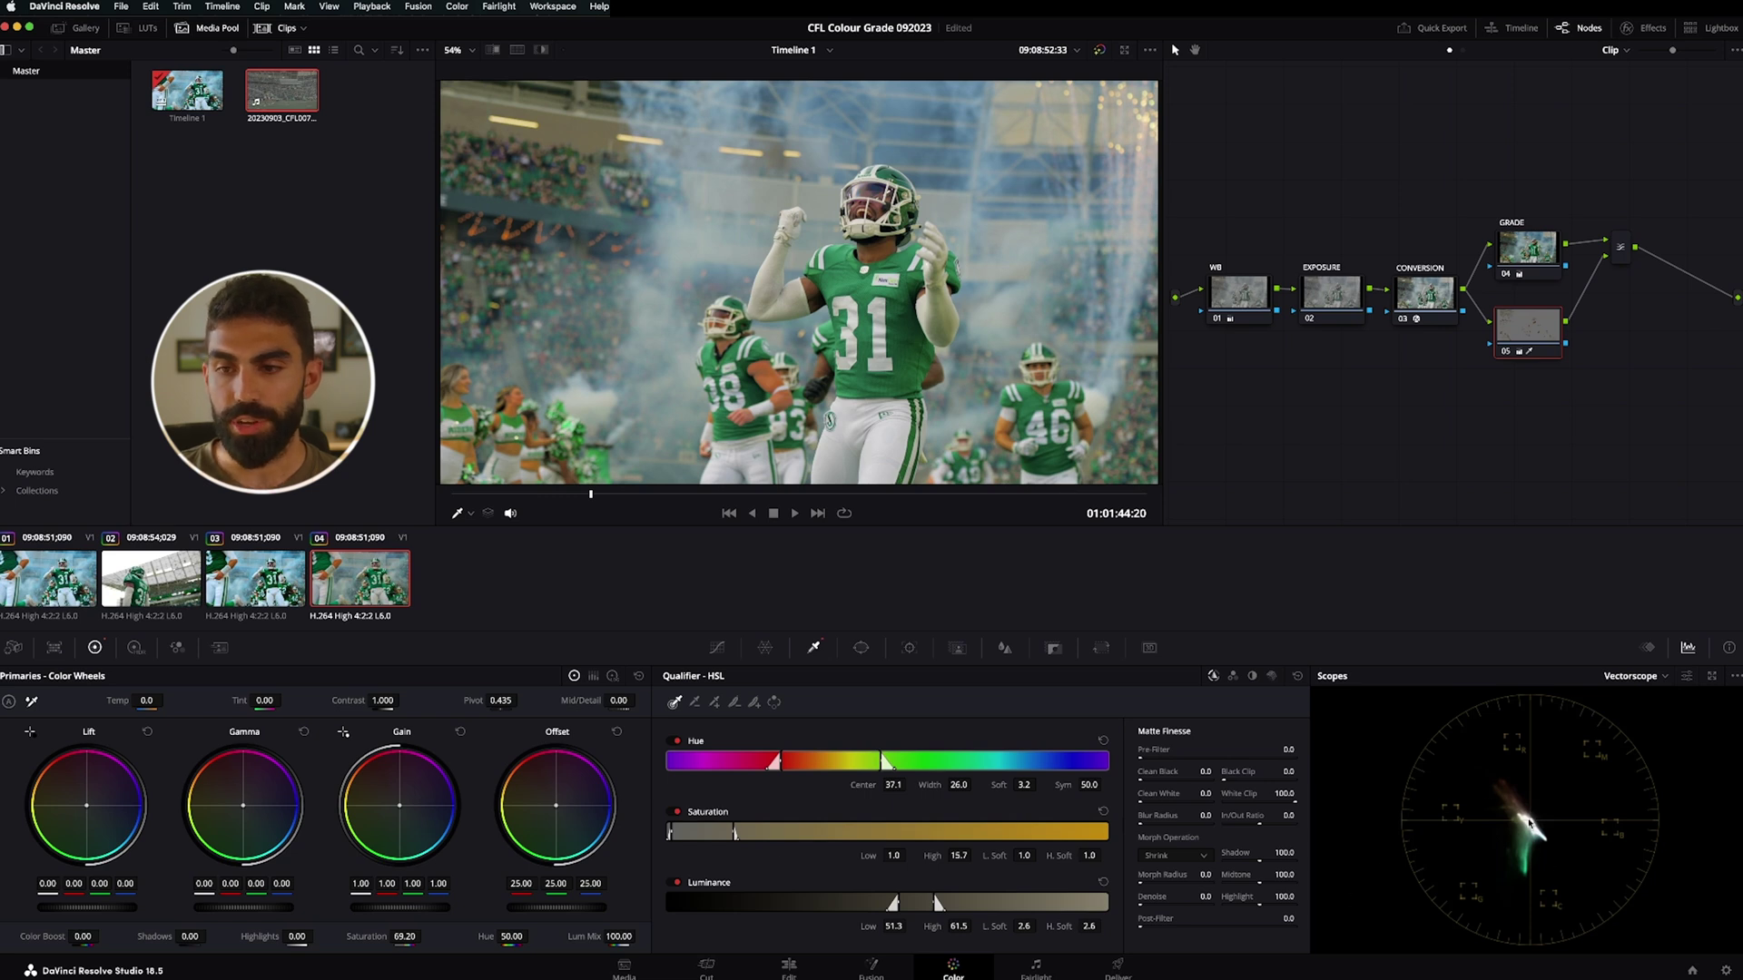
mouse_move(511, 936)
mouse_down()
mouse_move(490, 936)
mouse_move(532, 936)
mouse_up()
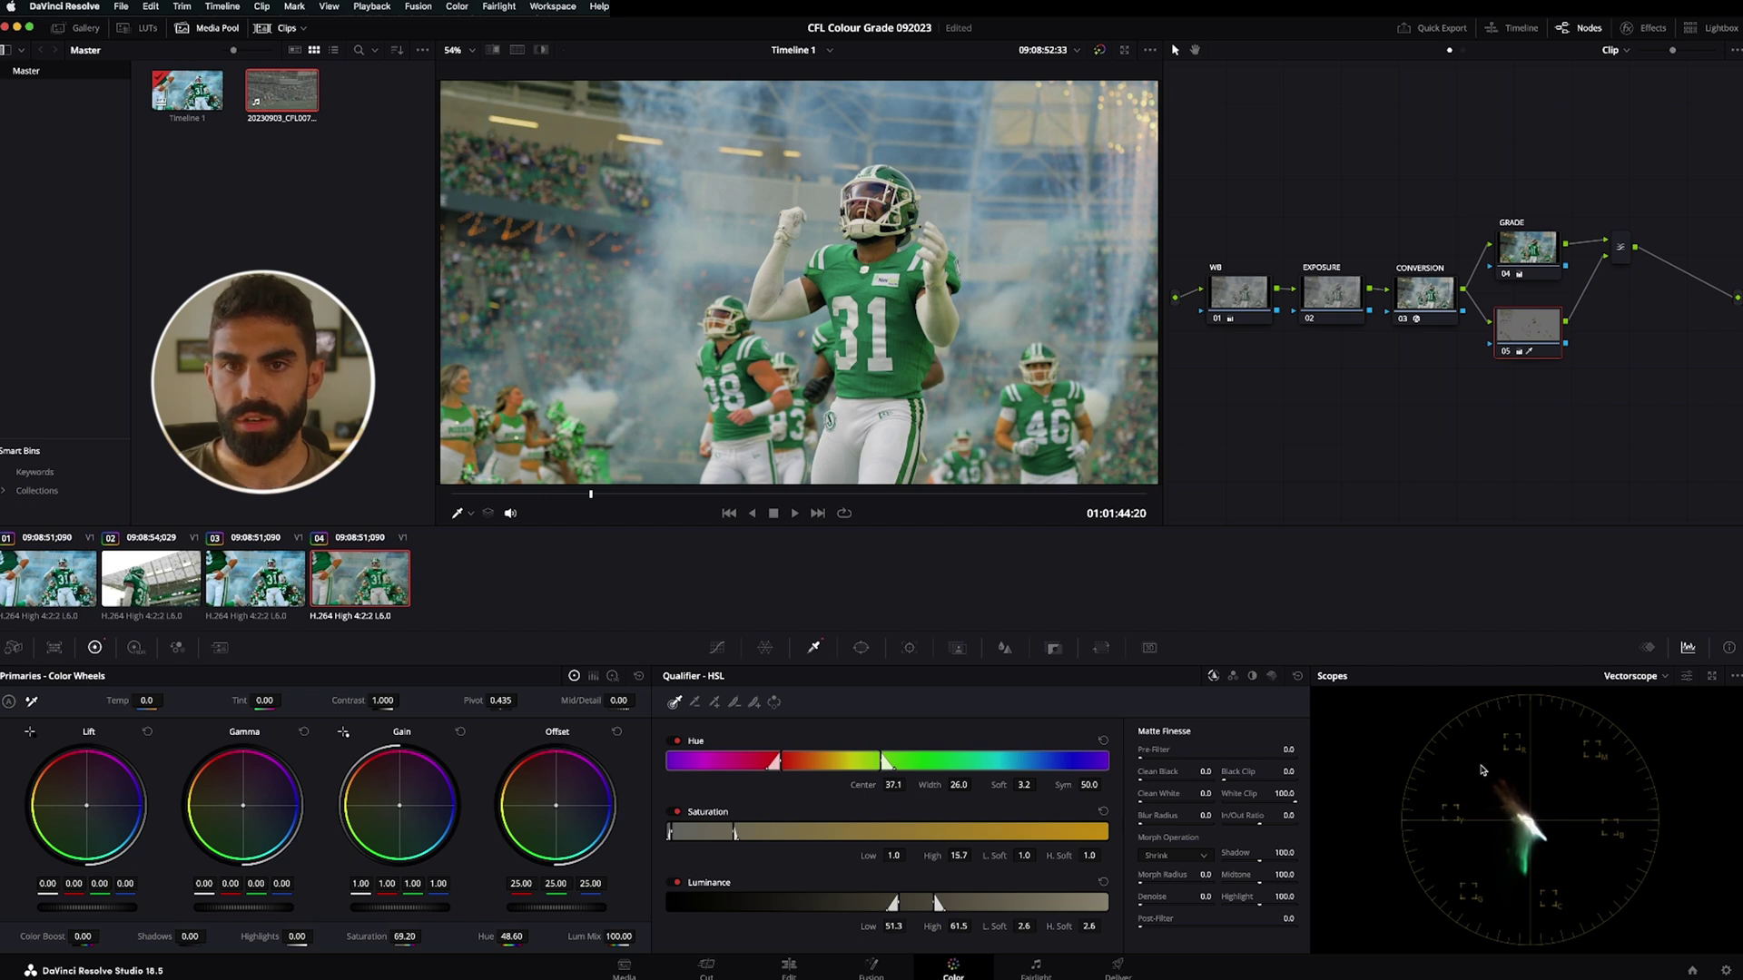
Set the skin node's lift to -0.06, gain to 0.93 and saturation to 46.80
drag(107, 910, 100, 911)
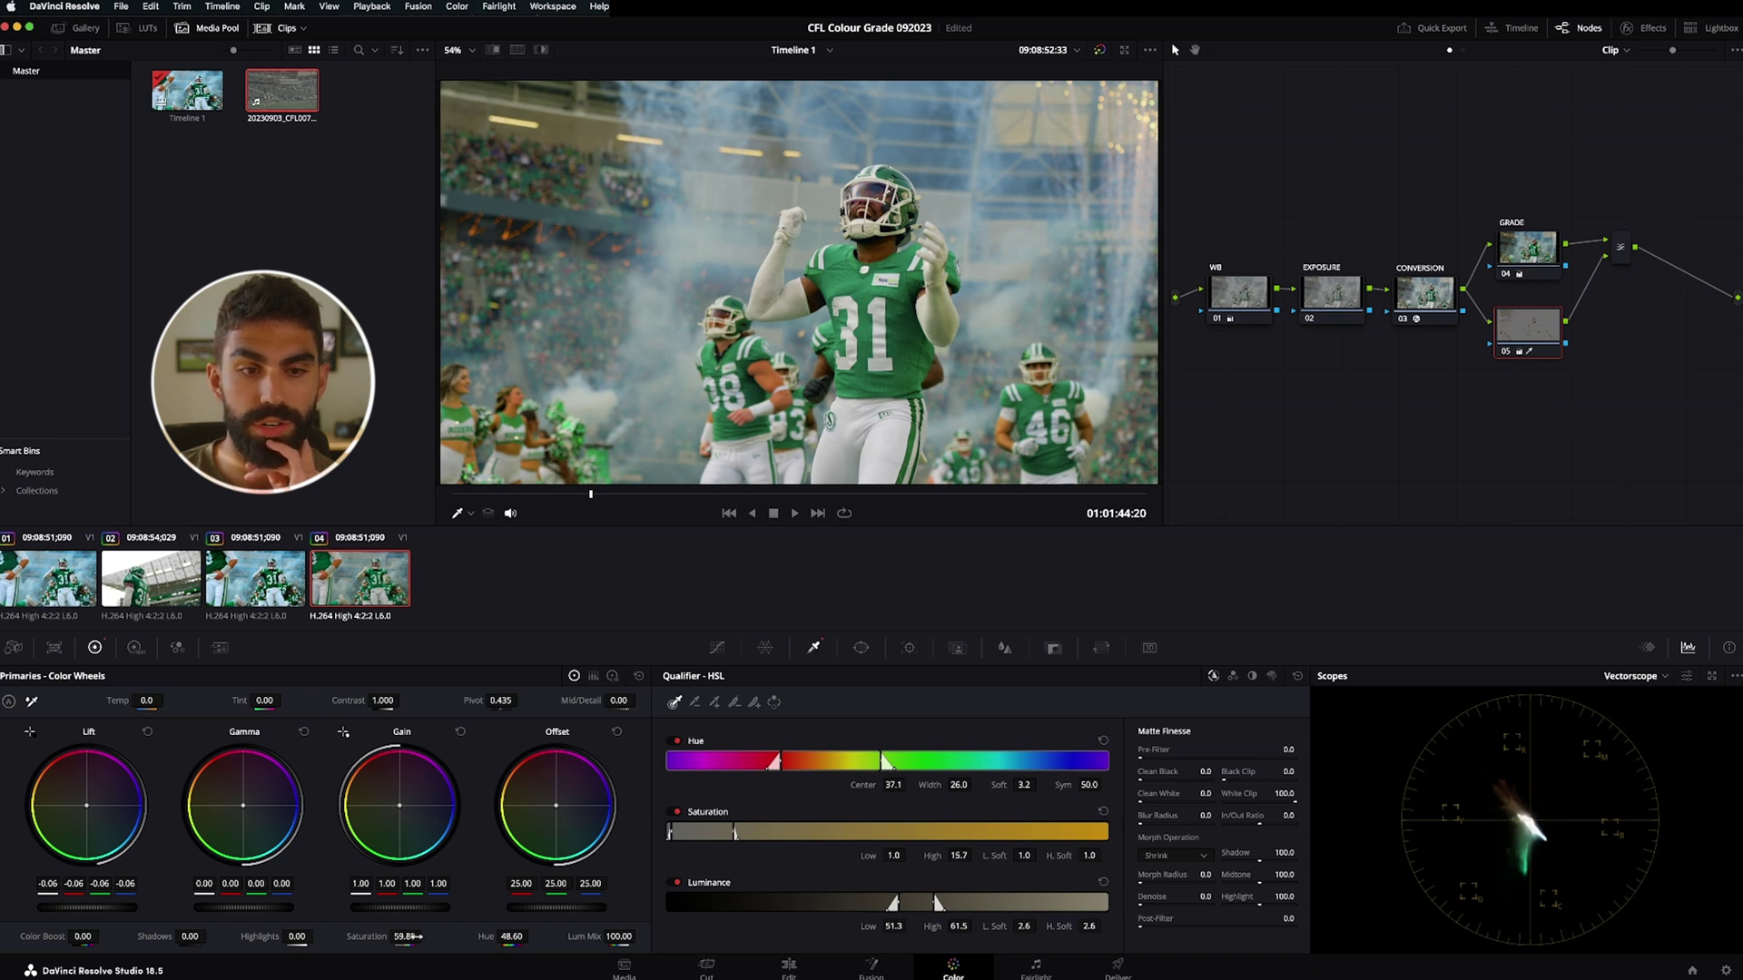
drag(377, 909, 365, 909)
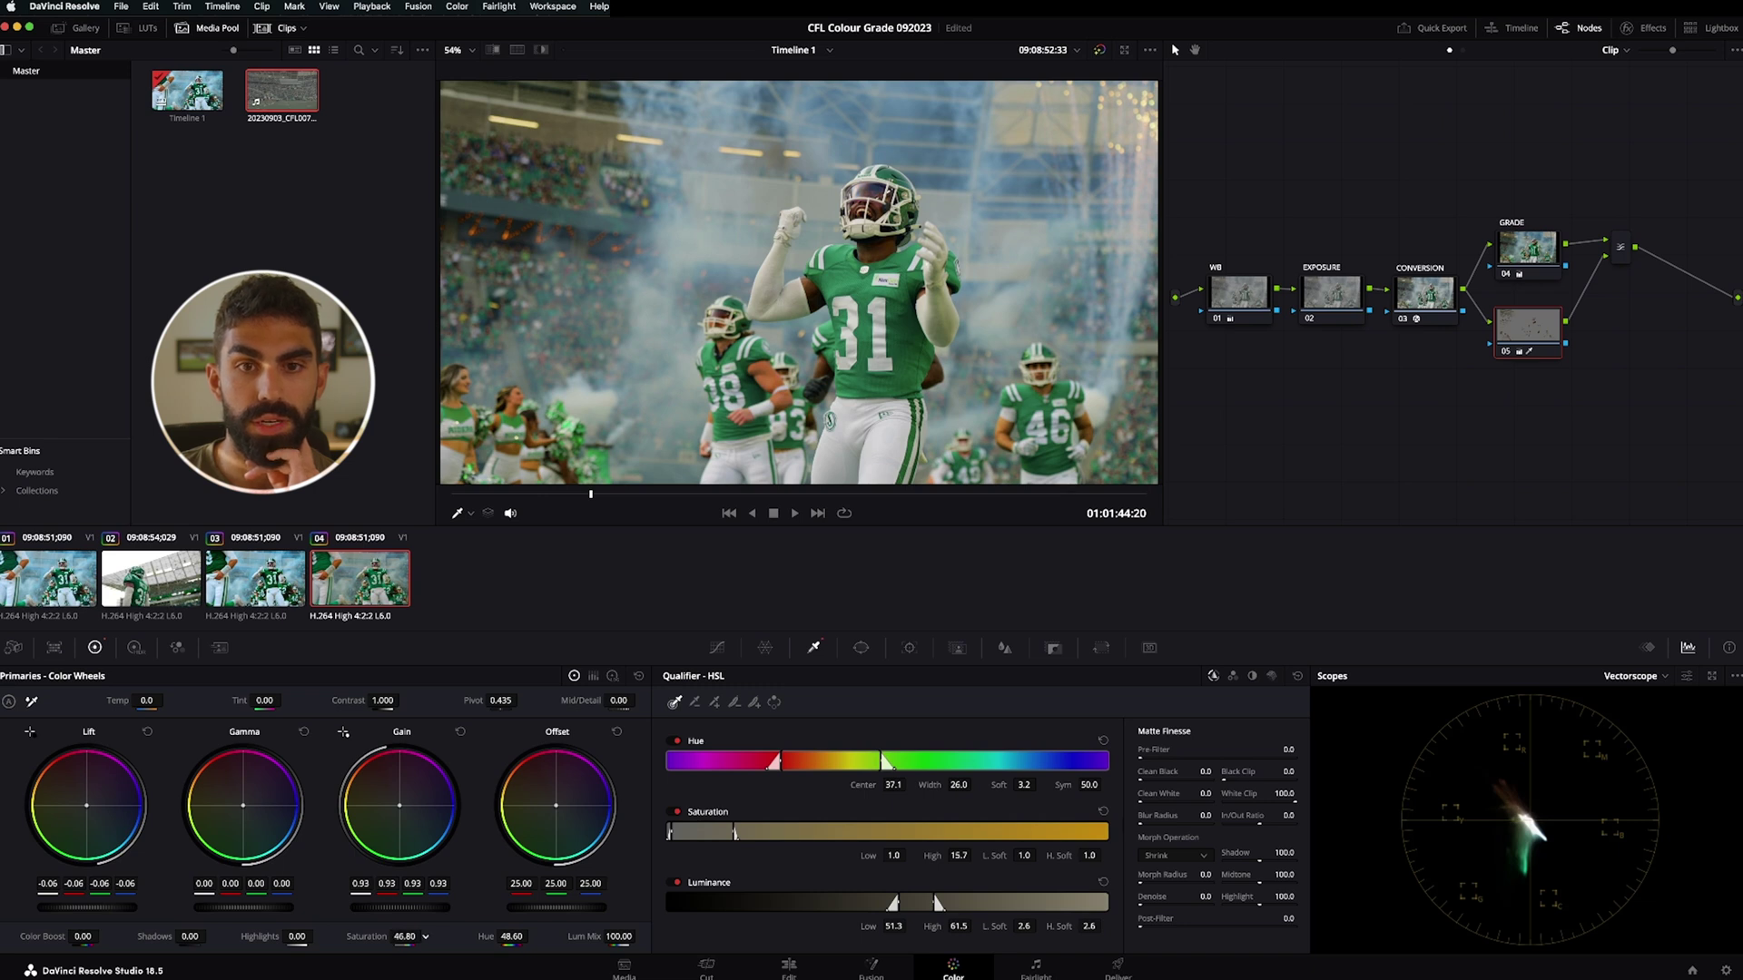
Tidy the node graph by nudging GRADE and node 05 and centring the layer mixer between them
click(1543, 247)
drag(1521, 256, 1518, 253)
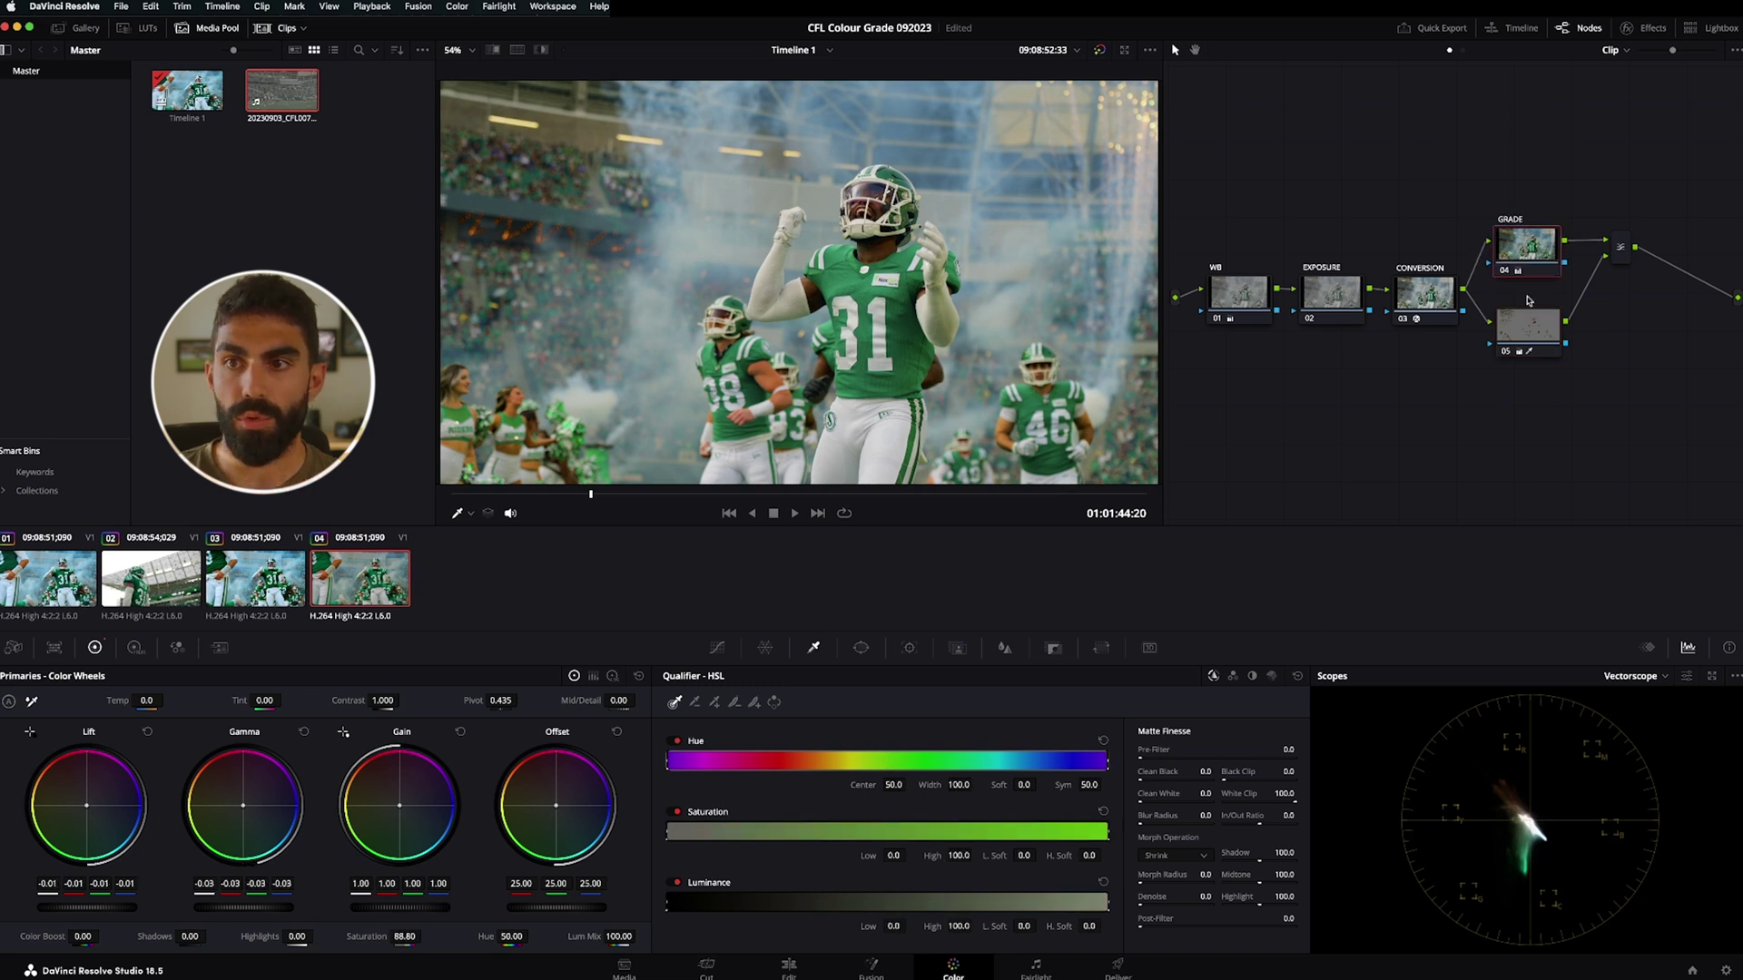
drag(1528, 325, 1522, 325)
click(1526, 247)
drag(1528, 247, 1621, 298)
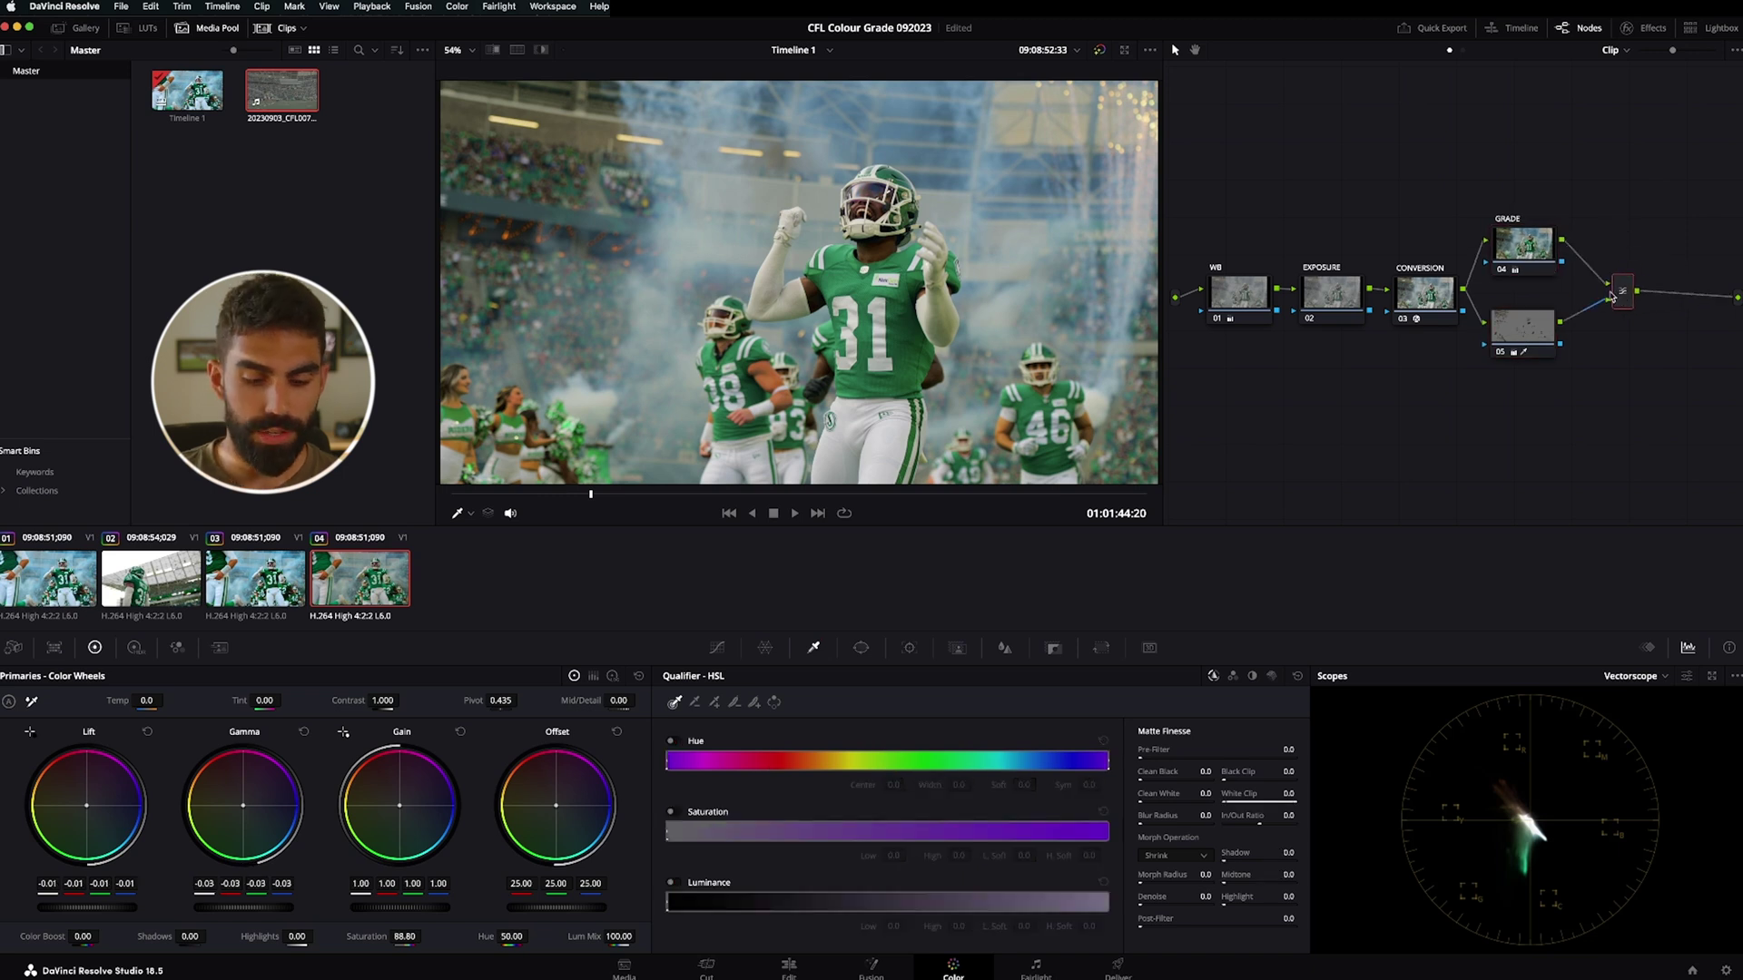
Add node 07 after the layer mixer and qualify the green jerseys with hue center 71.1, width 15.8, saturation 1.7–24.3 and luminance 48.7–69.3
key(super+v)
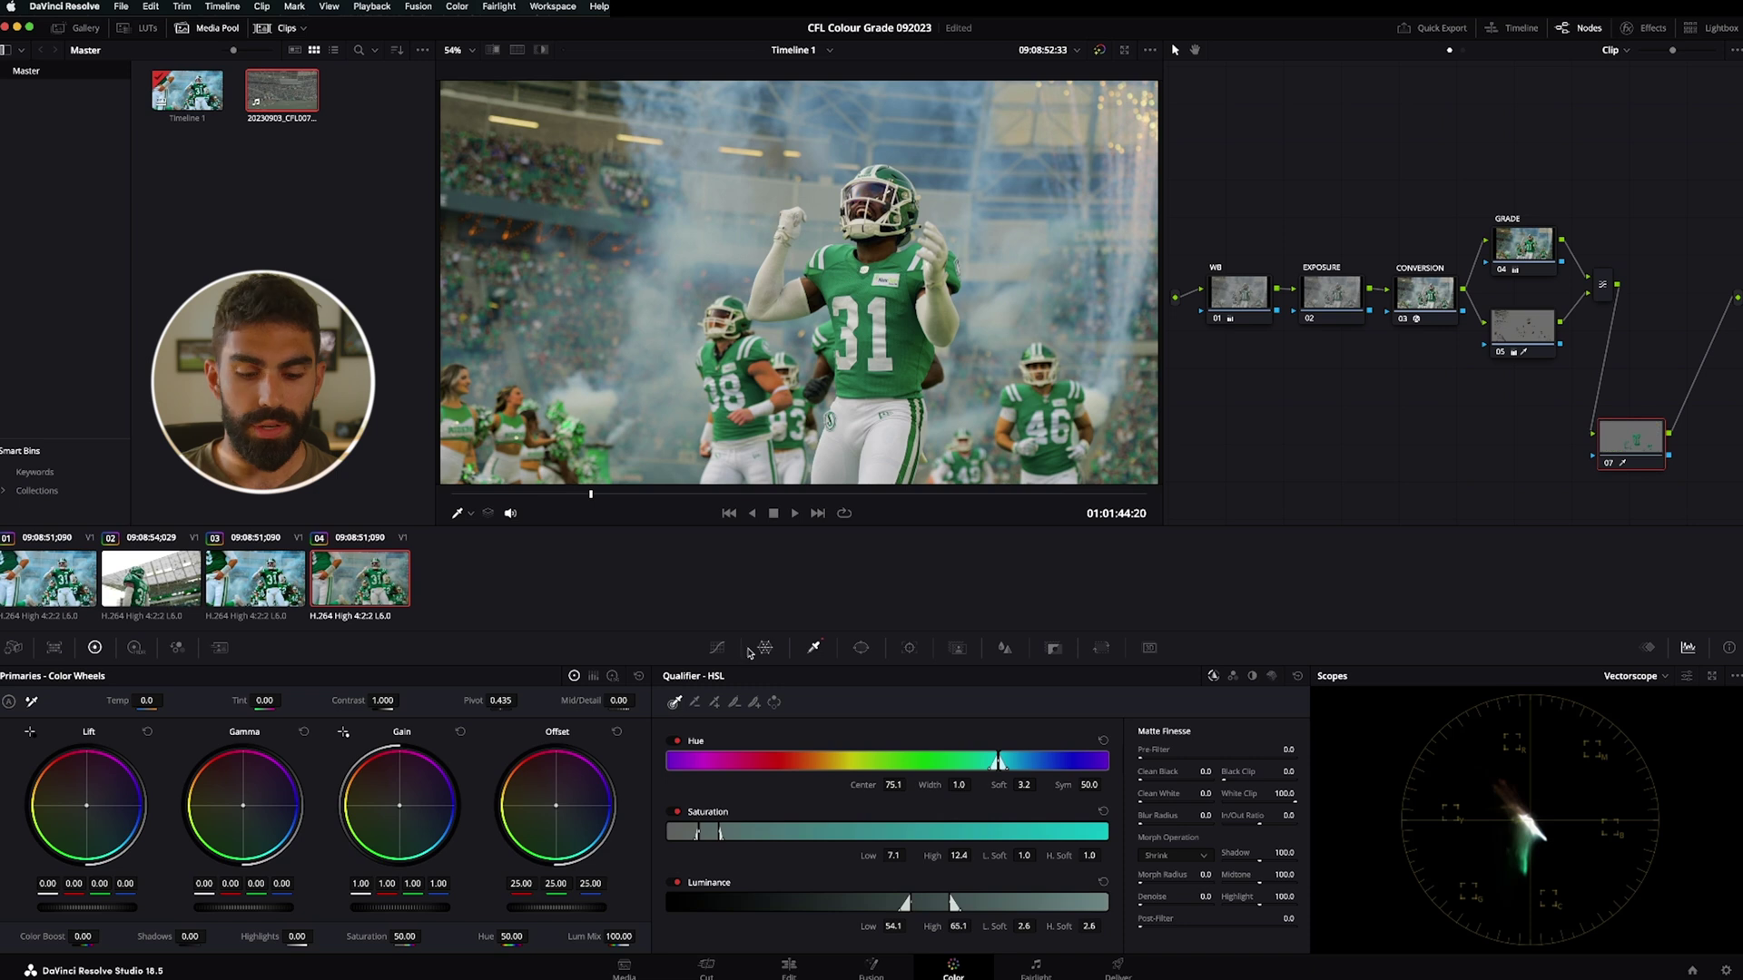
key(shift+h)
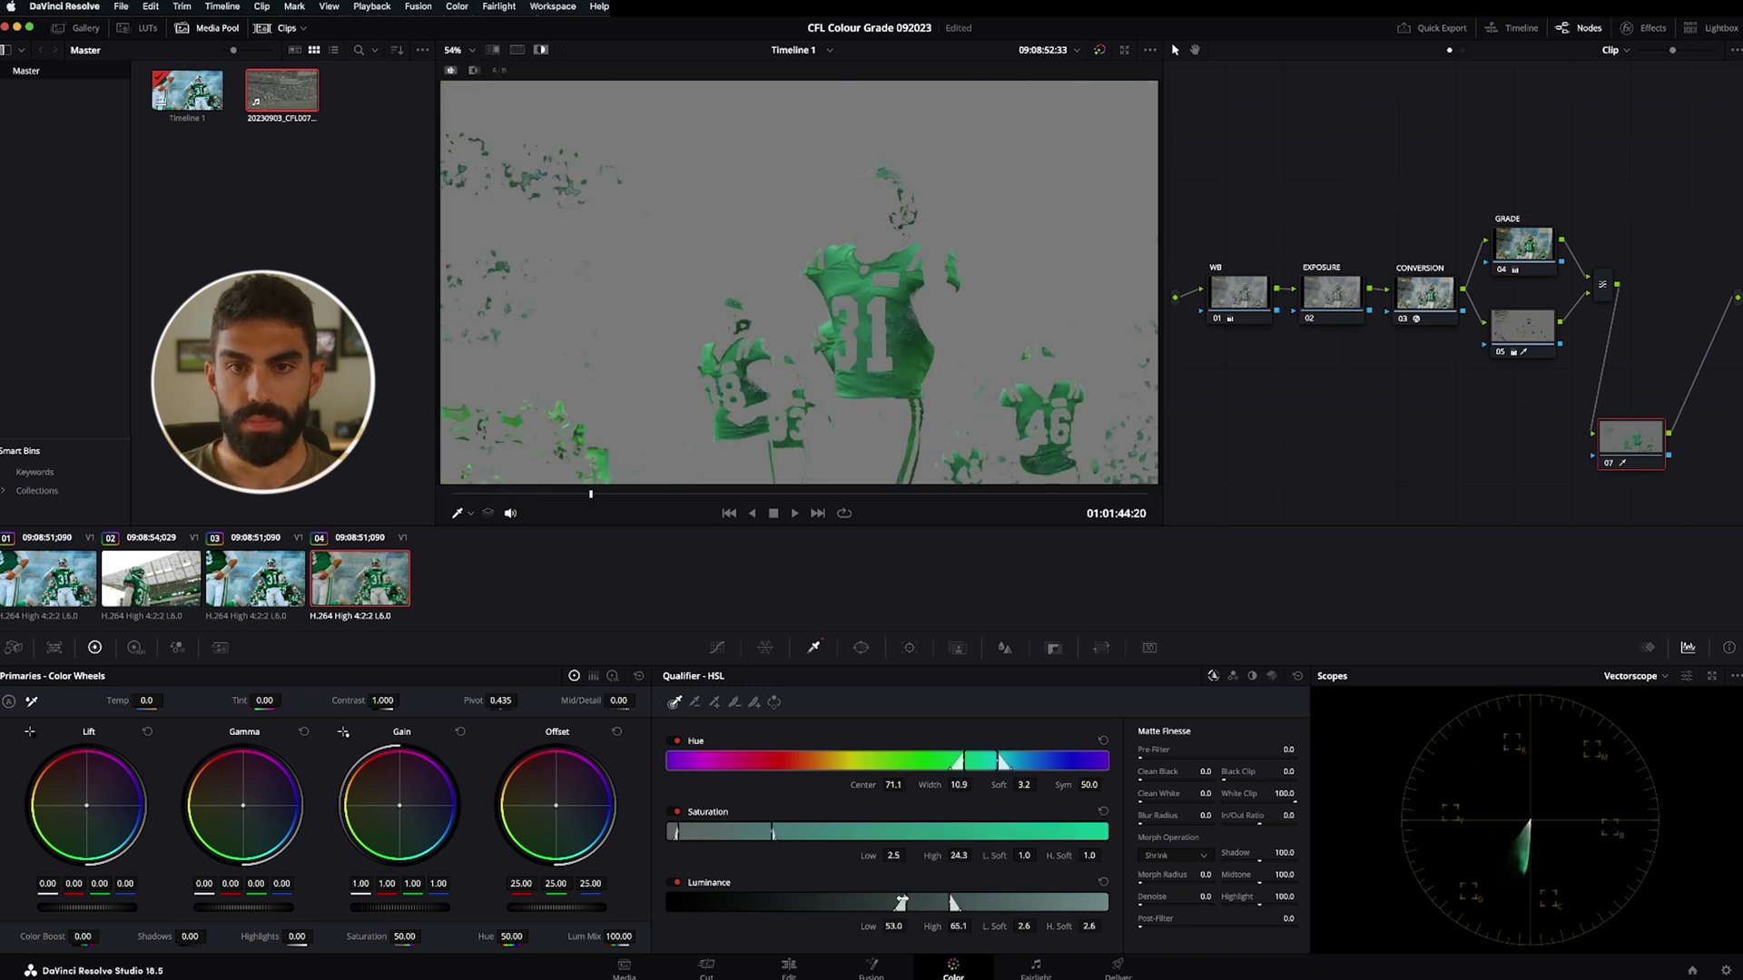
drag(697, 831, 667, 828)
key(shift+h)
Set node 07's lift to -0.07, saturation to 52.40 and hue to 50.20
mouse_move(405, 936)
mouse_down()
mouse_move(424, 936)
mouse_move(403, 936)
mouse_up()
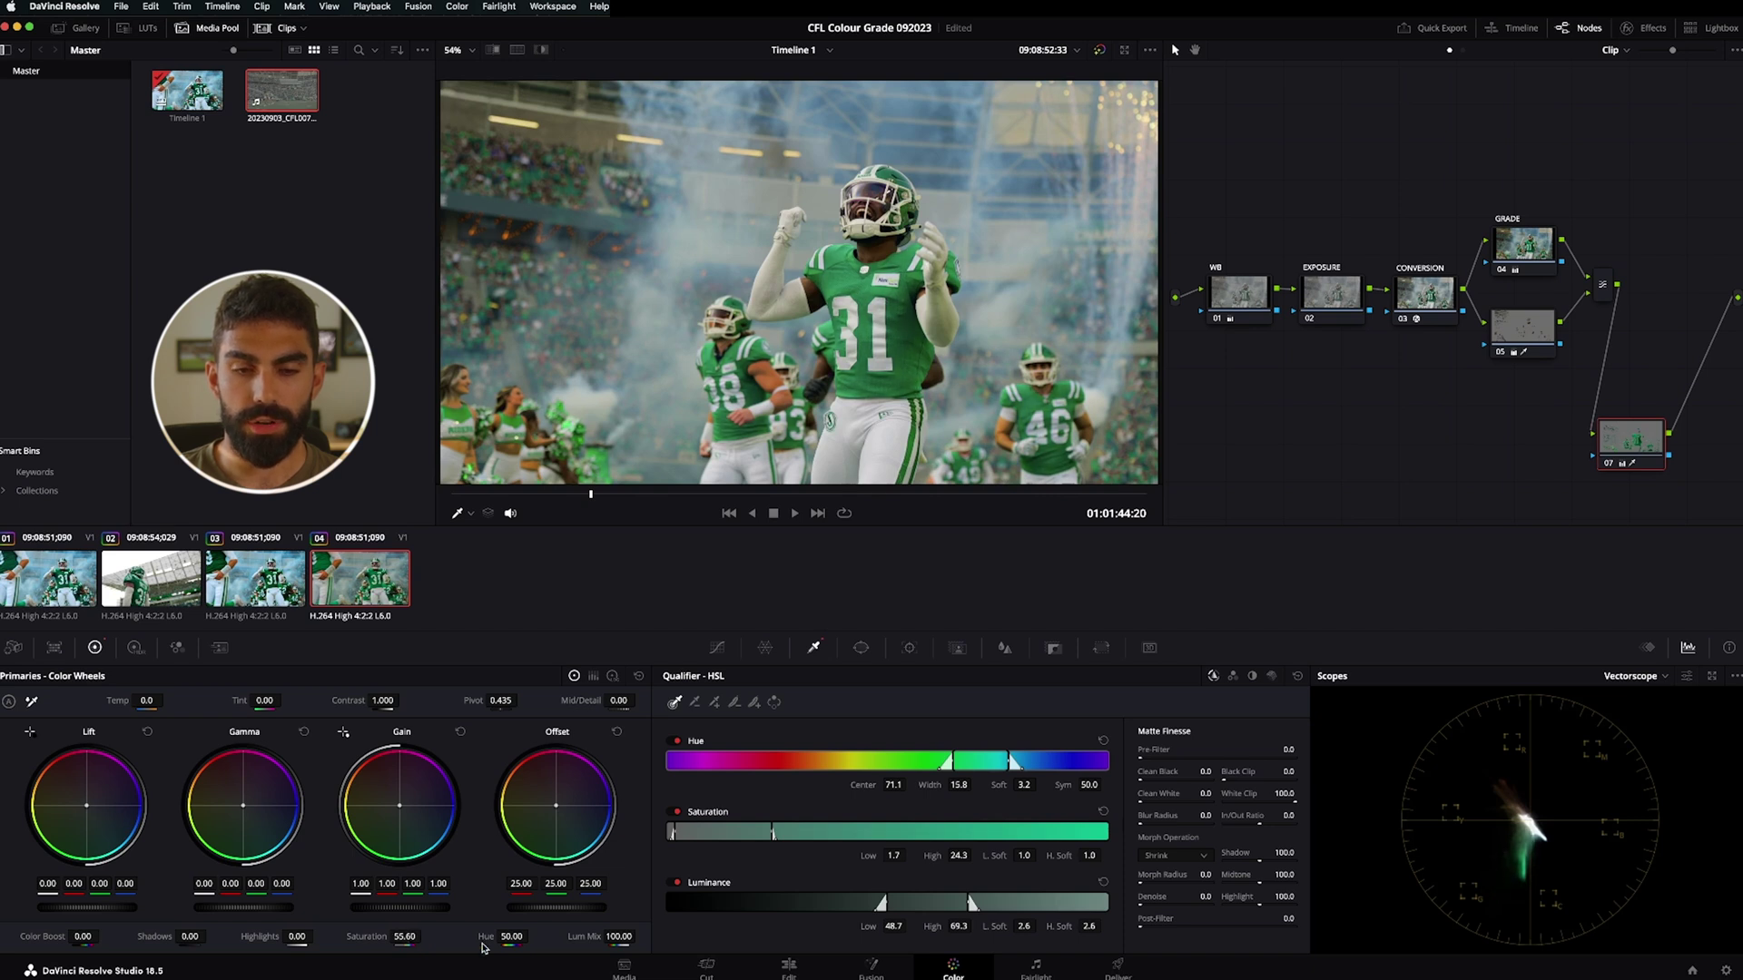
drag(512, 936, 518, 935)
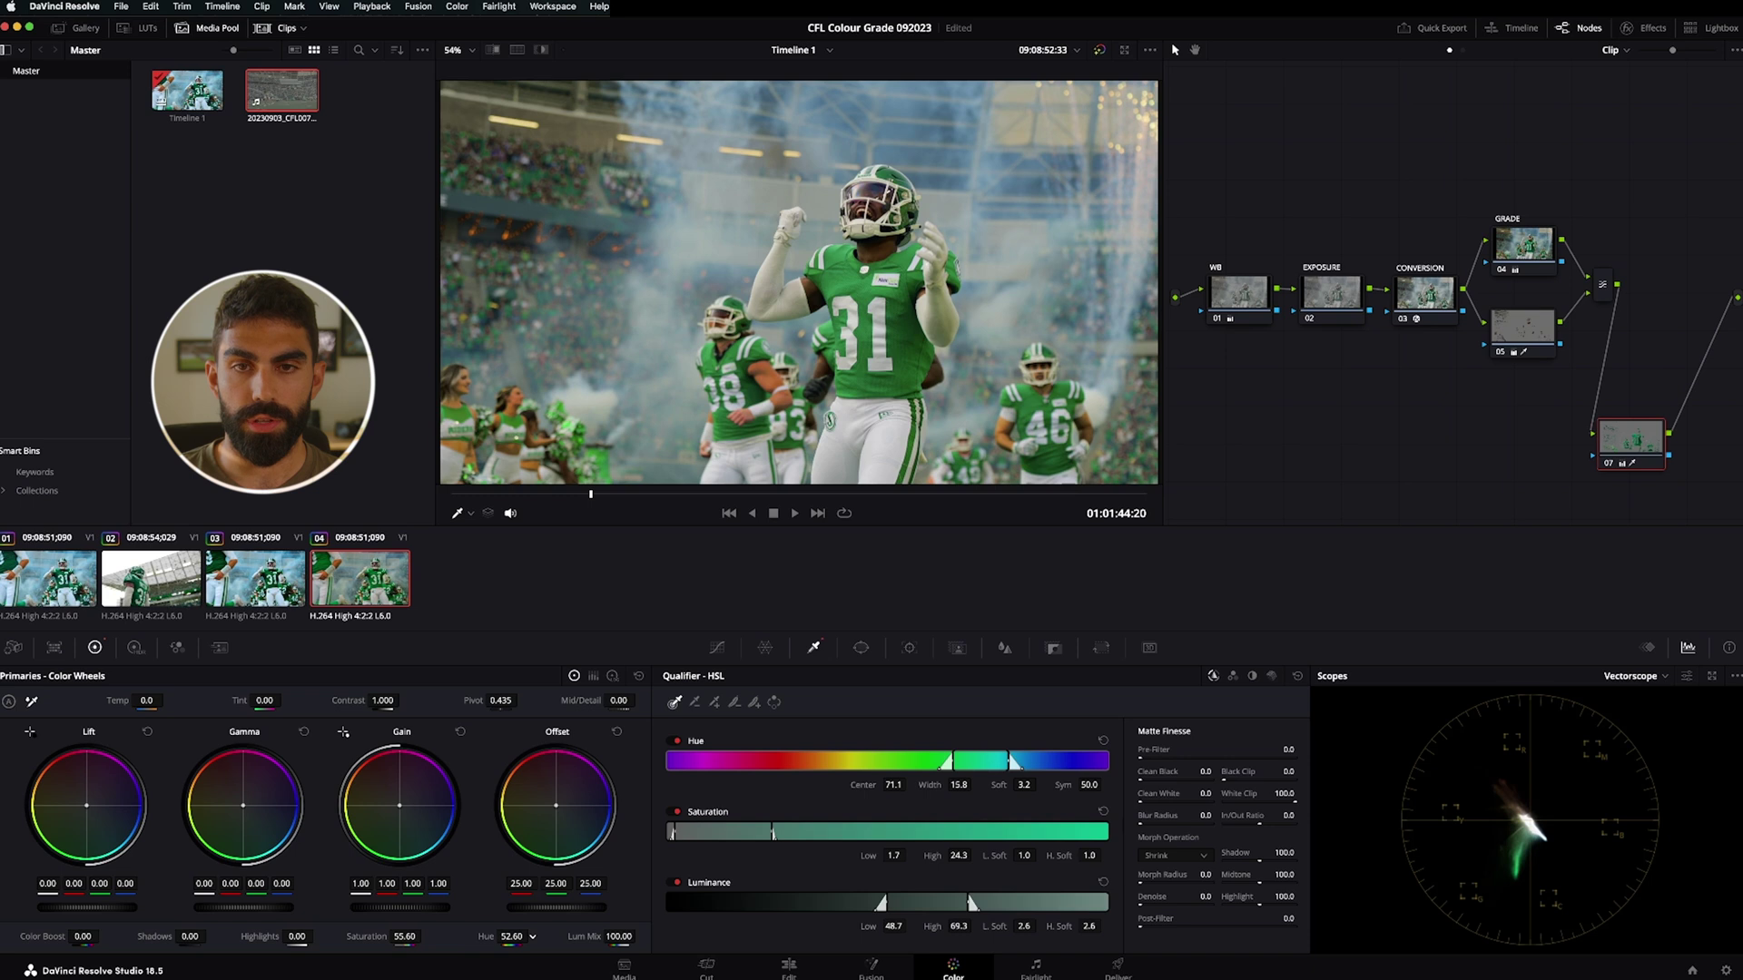
drag(86, 907, 77, 906)
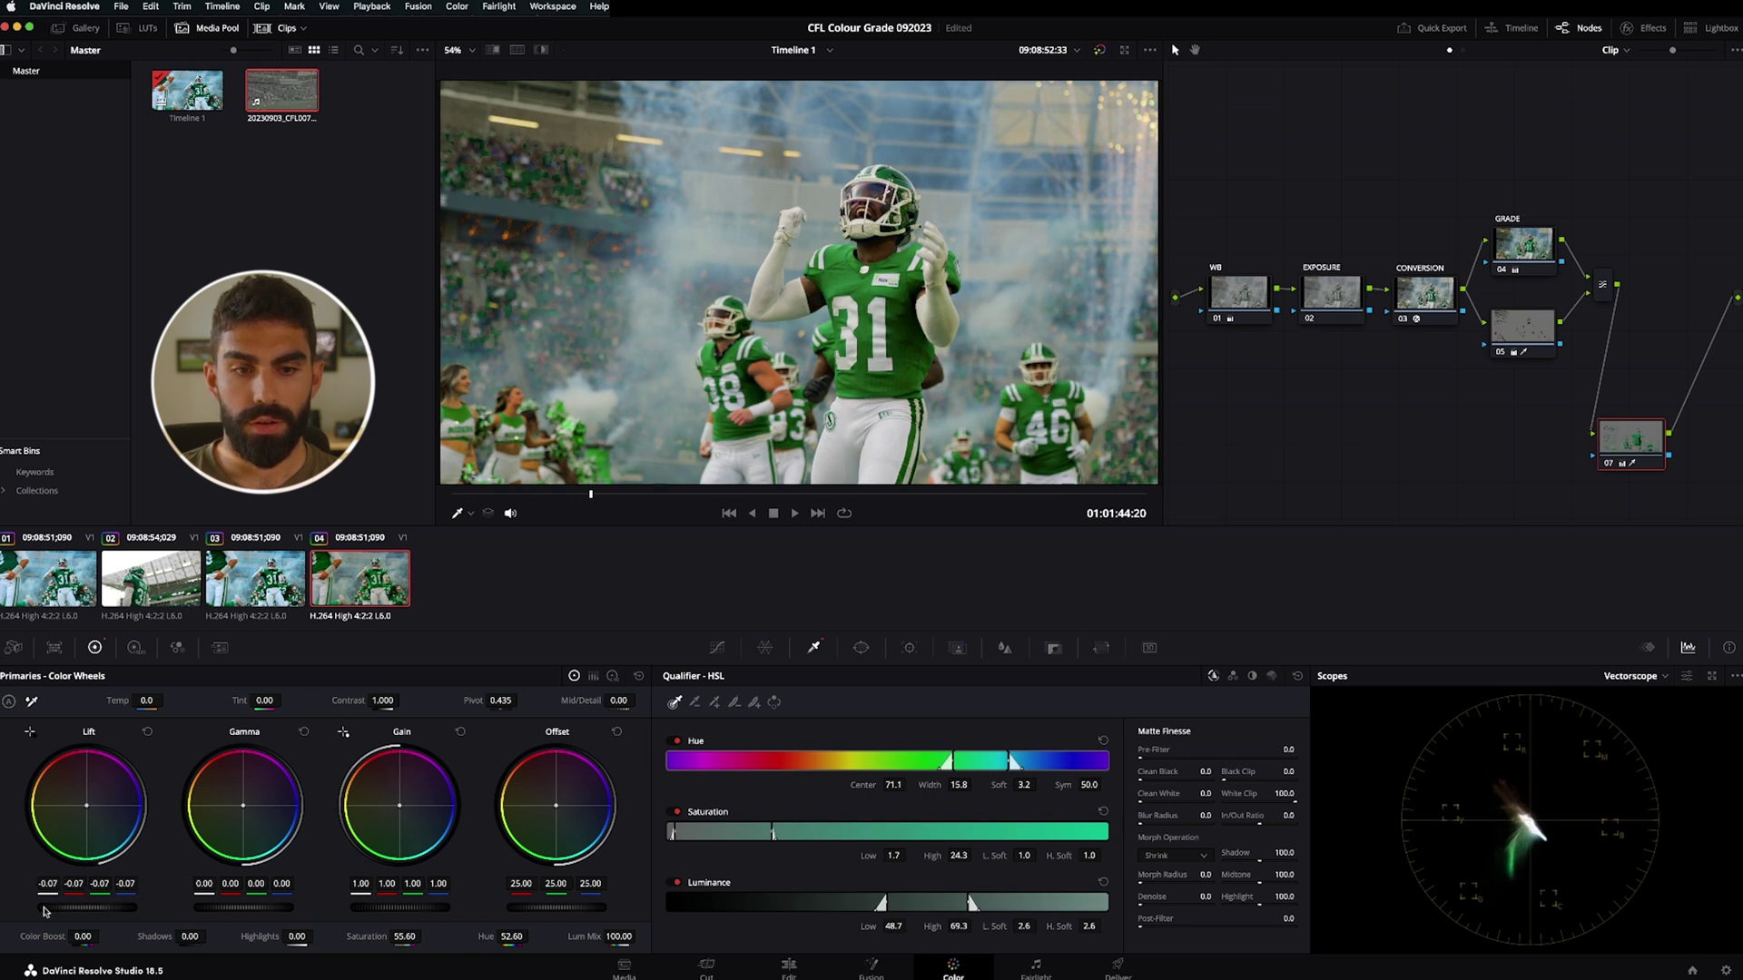
drag(405, 936, 395, 936)
drag(532, 936, 521, 936)
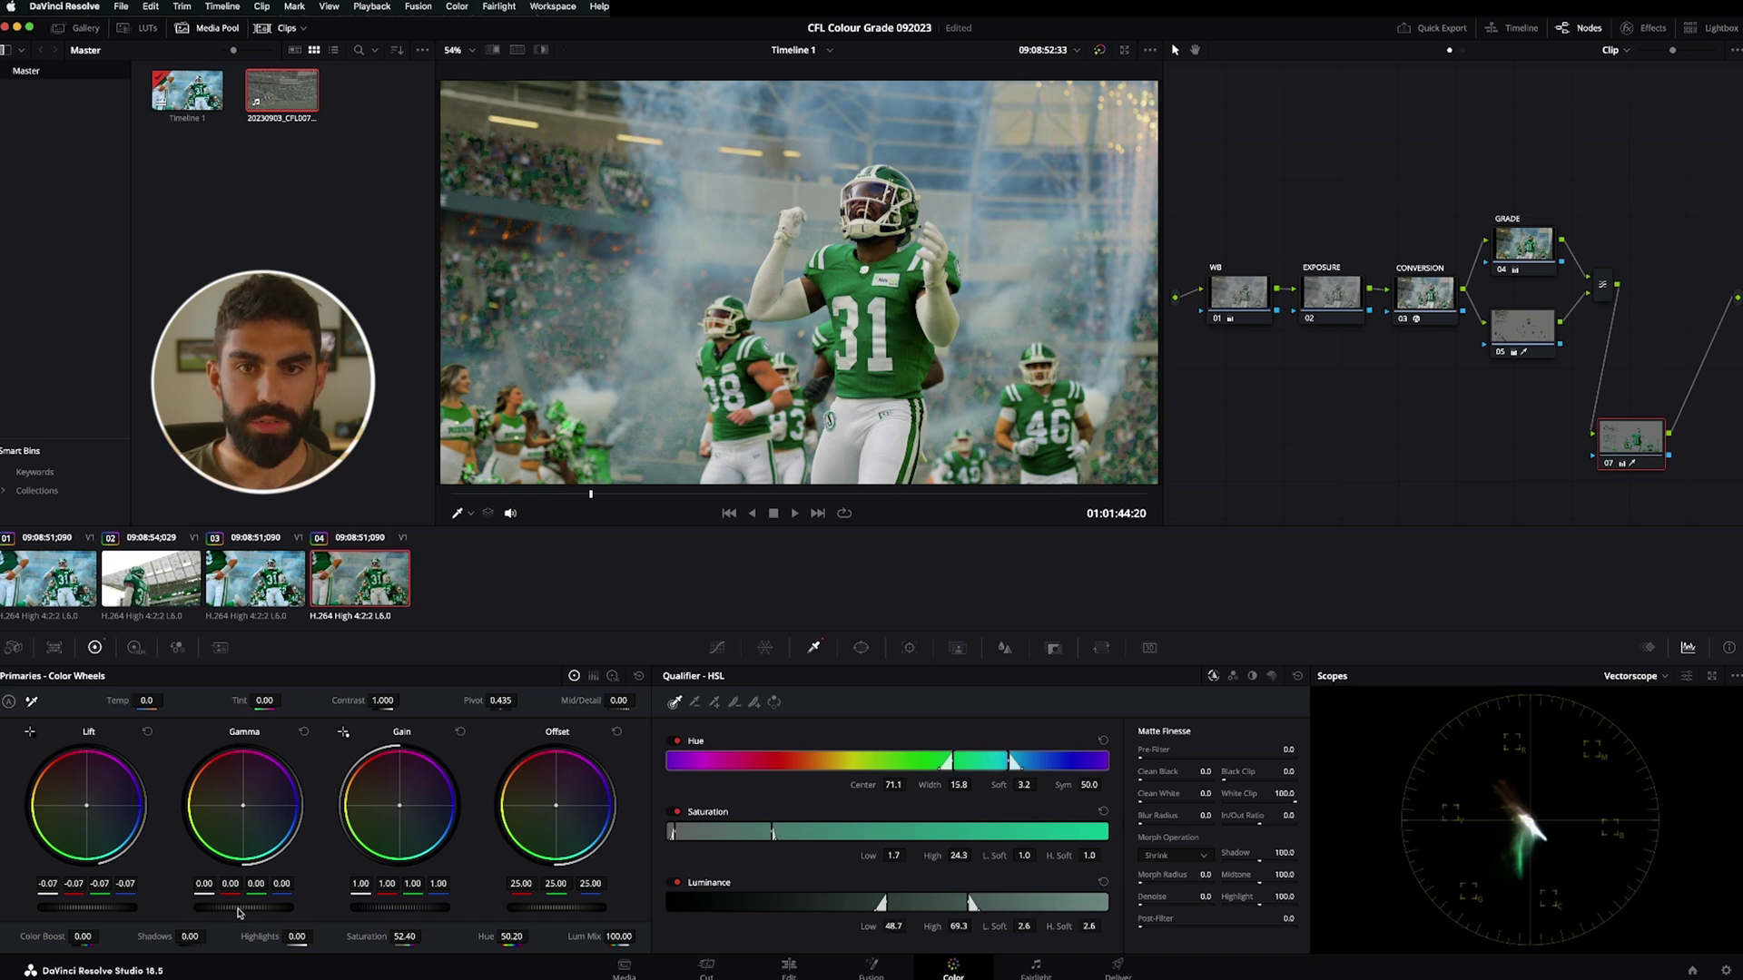
Check the green selection with the highlight and set node 07's gain to 1.08 and saturation to 42.80
drag(415, 908, 381, 908)
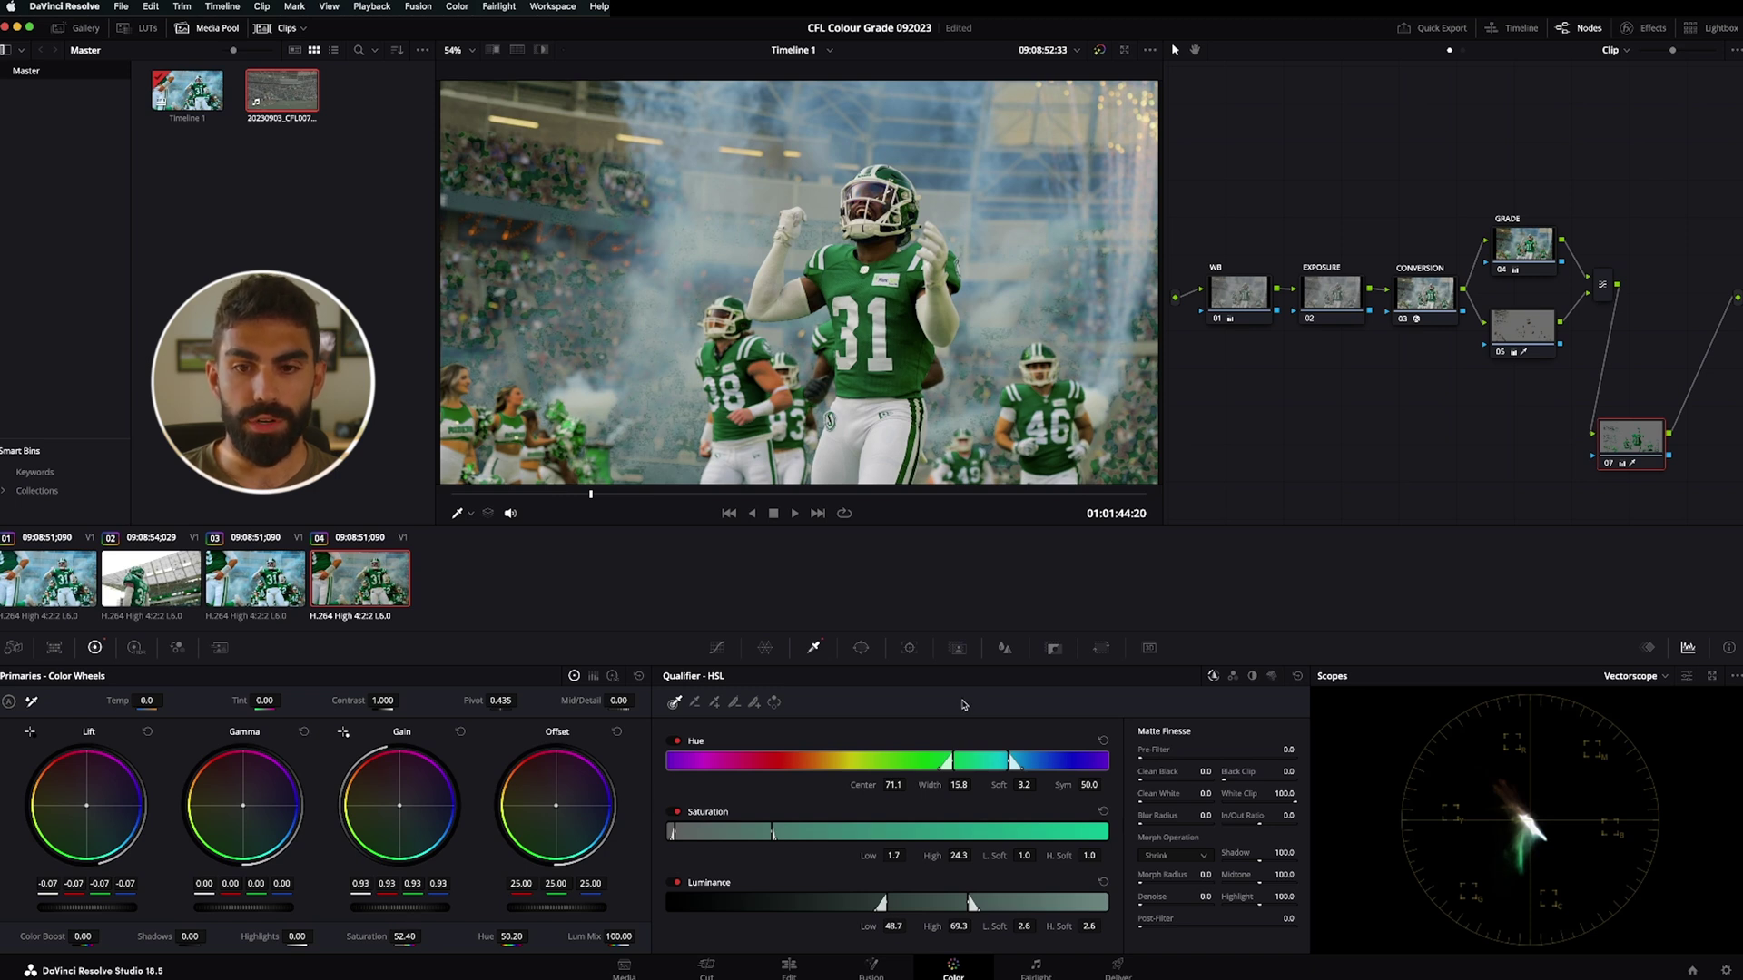
key(shift+h)
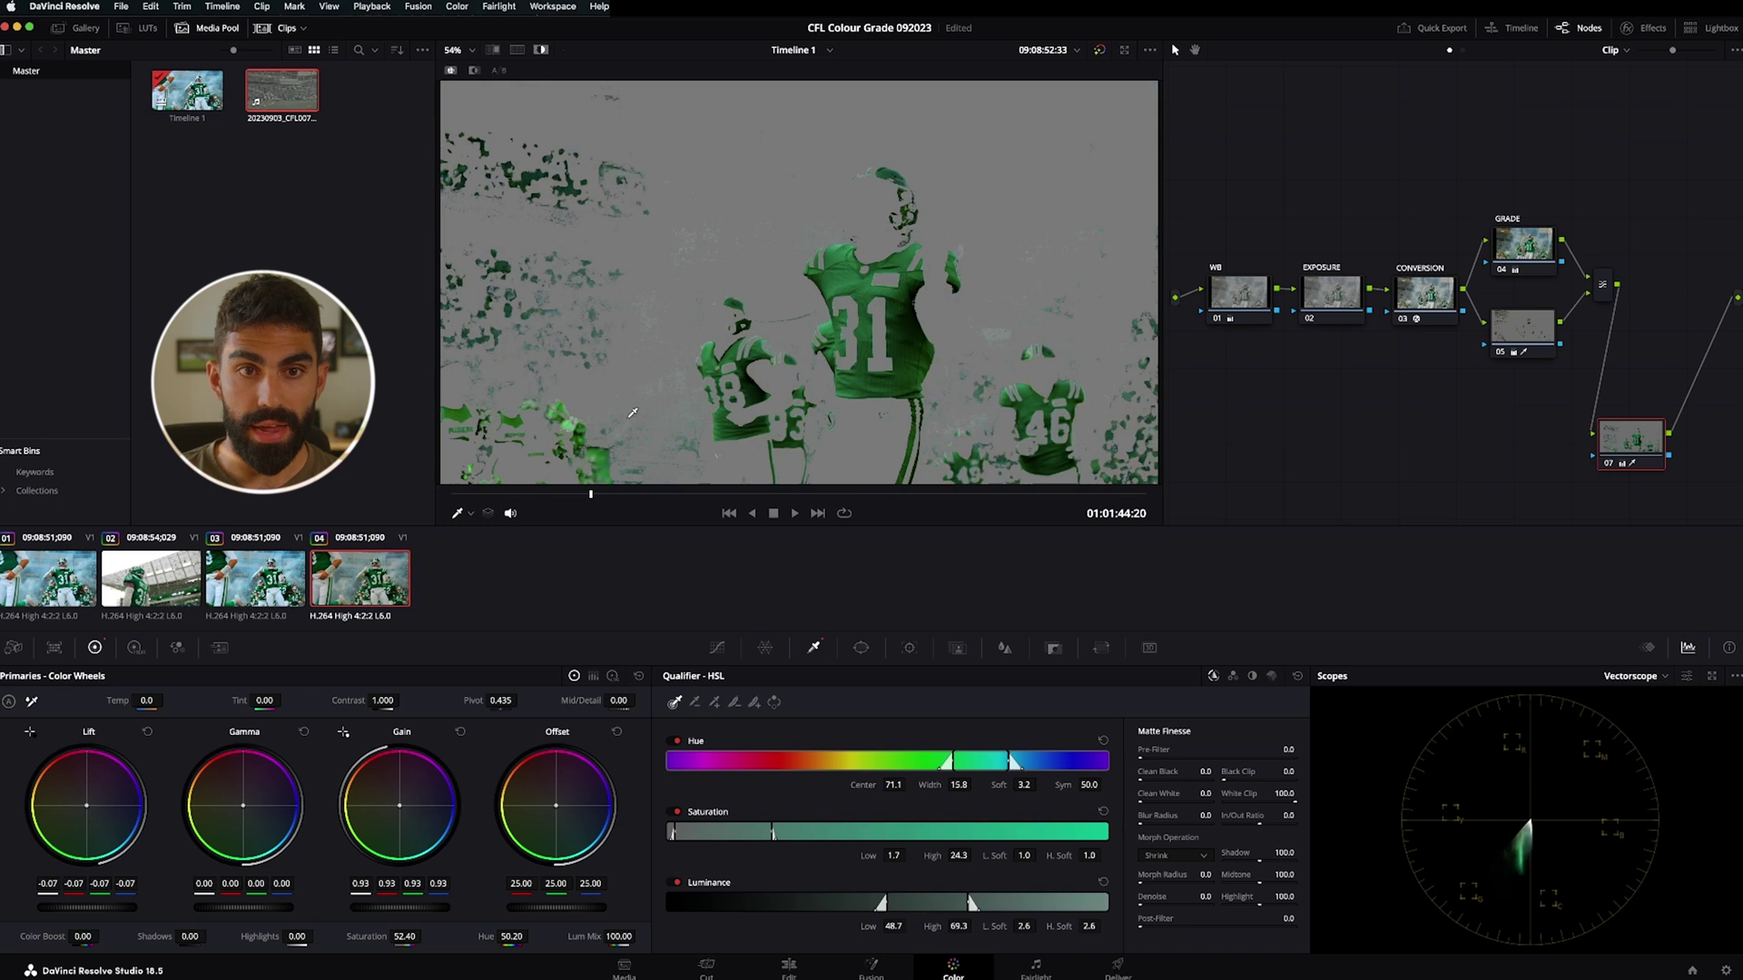
drag(685, 834, 690, 834)
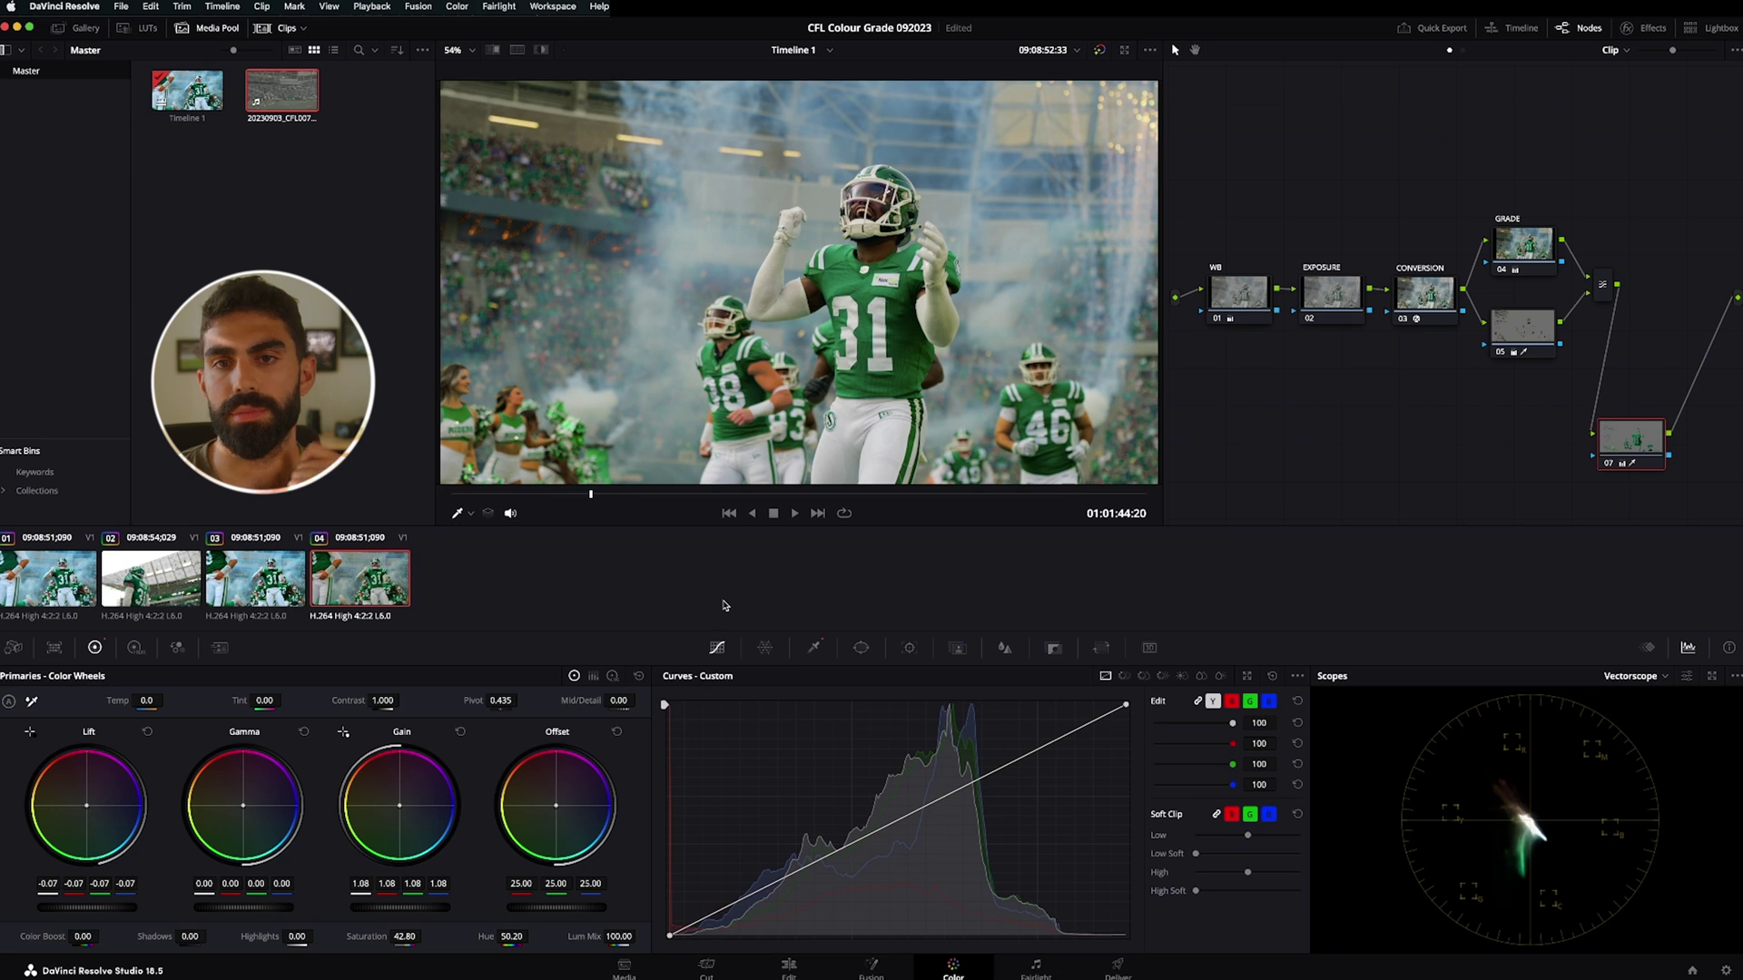
Shift player 31's jersey green on node 07 with the Color Warper to about hue 0.70 and saturation 0.59
click(765, 650)
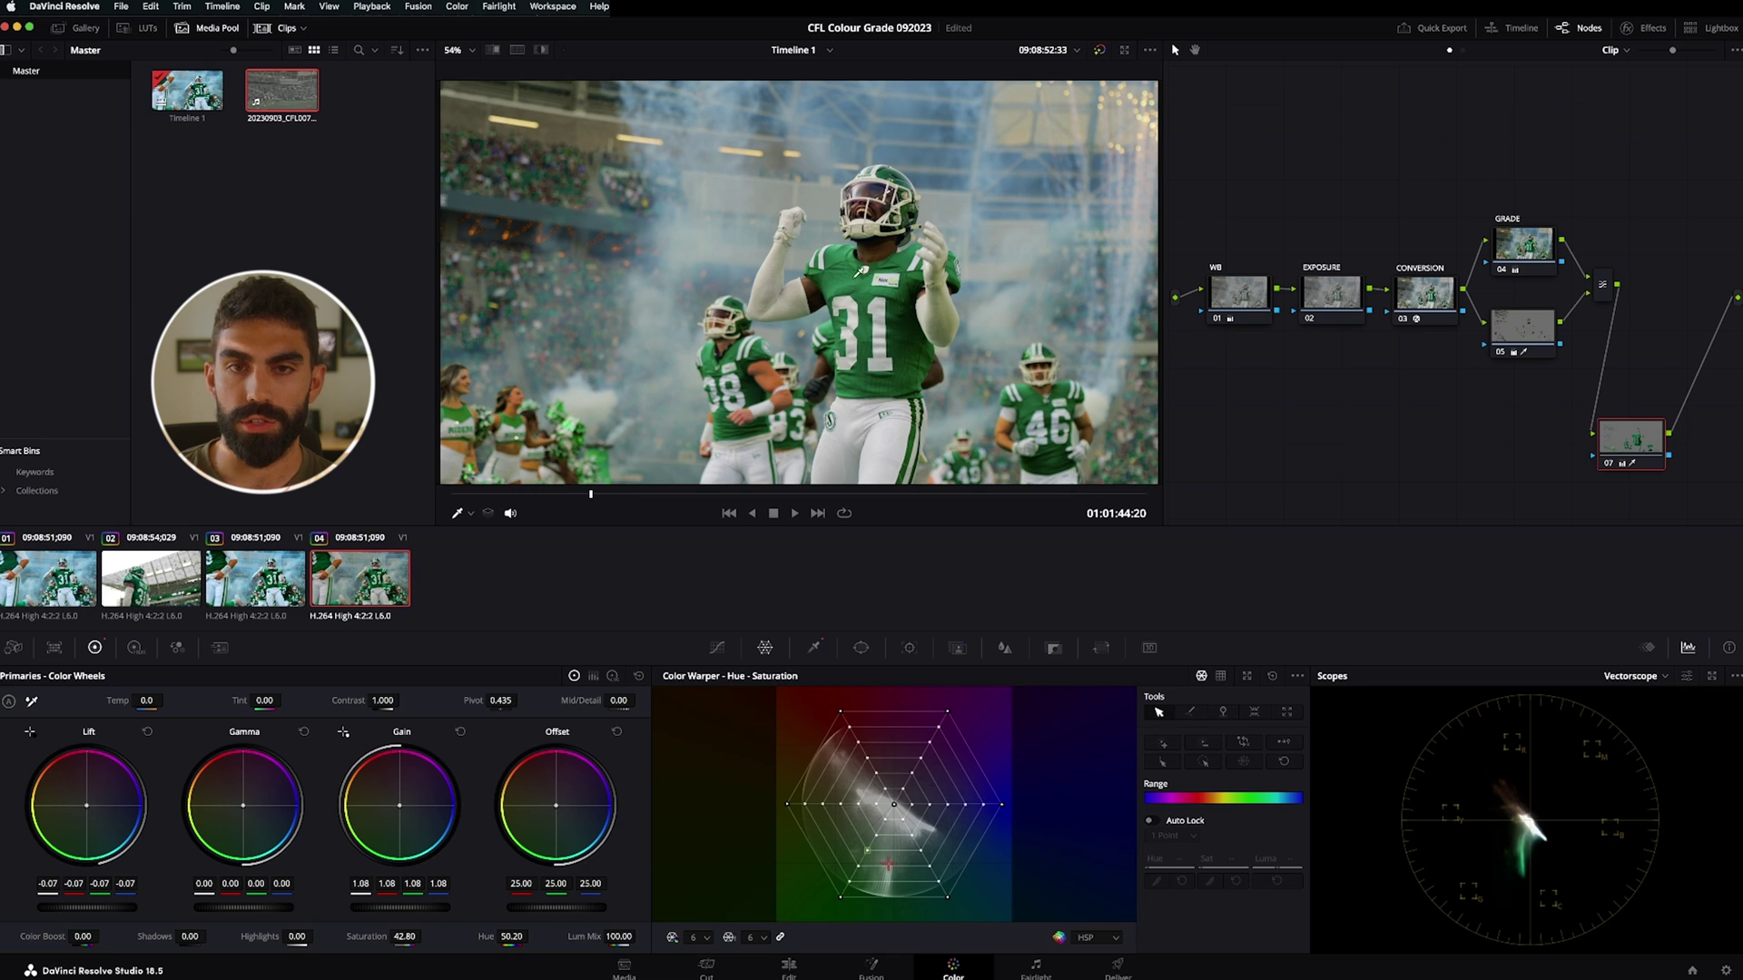
click(854, 269)
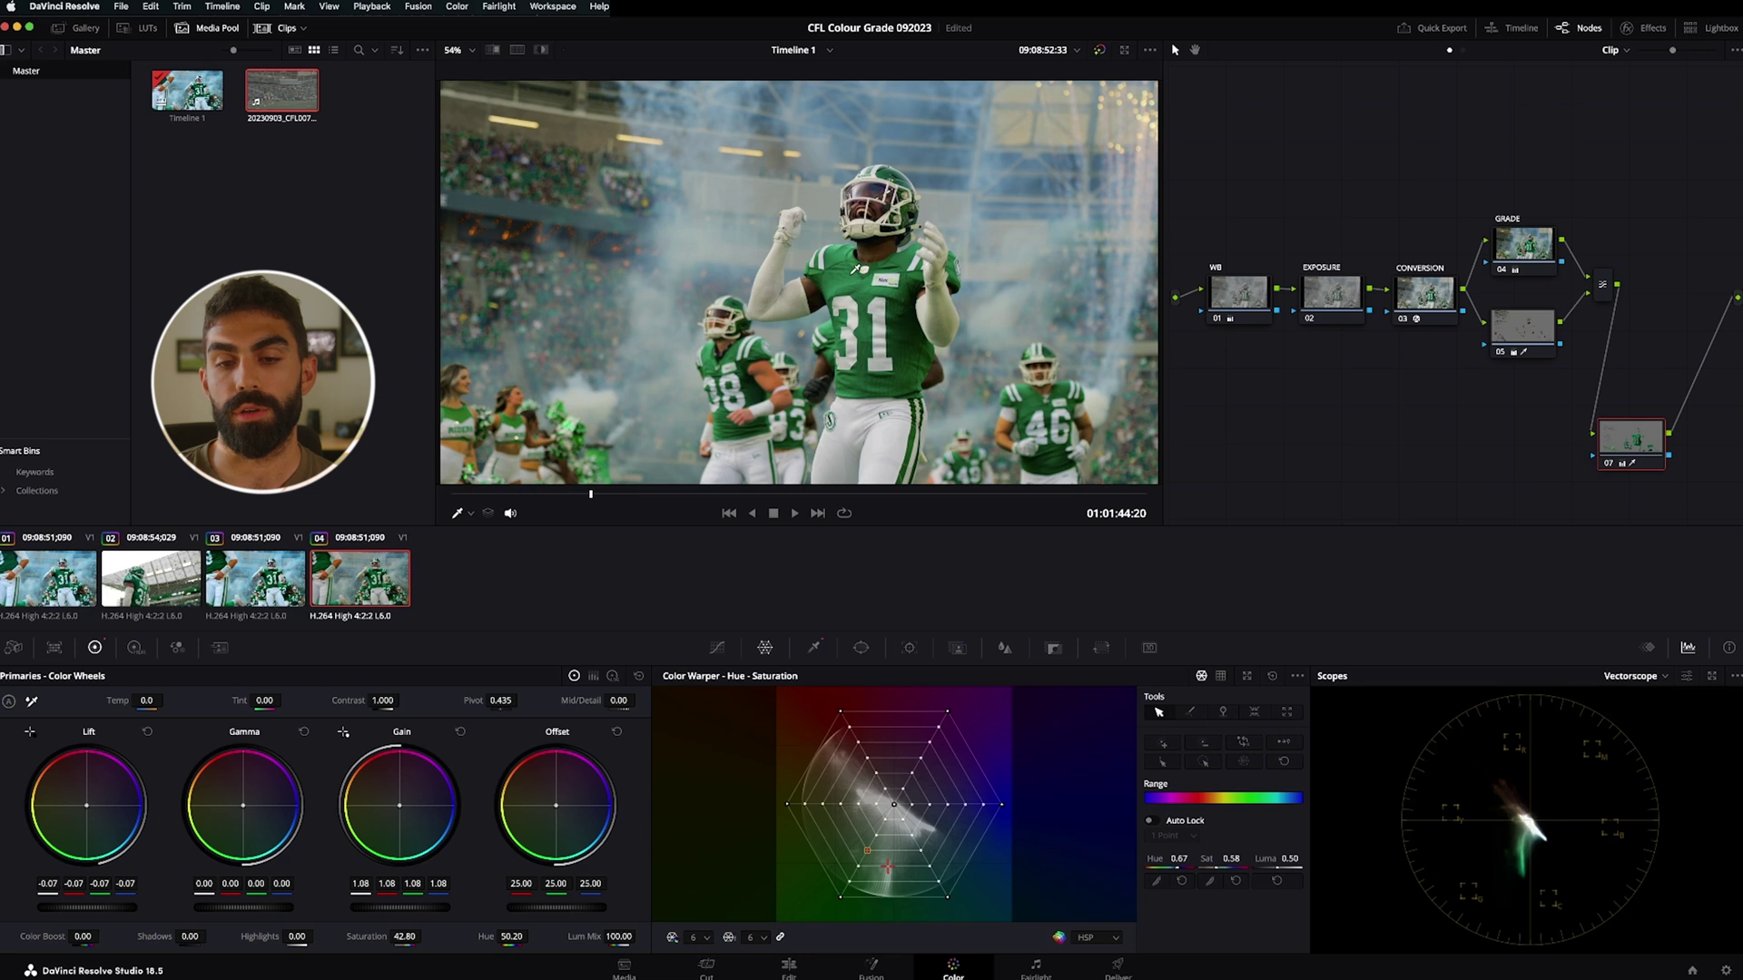
mouse_move(855, 269)
mouse_down()
mouse_move(847, 284)
mouse_move(871, 238)
mouse_move(862, 271)
mouse_move(845, 248)
mouse_move(849, 280)
mouse_move(824, 257)
mouse_move(892, 284)
mouse_move(837, 245)
mouse_move(844, 261)
mouse_up()
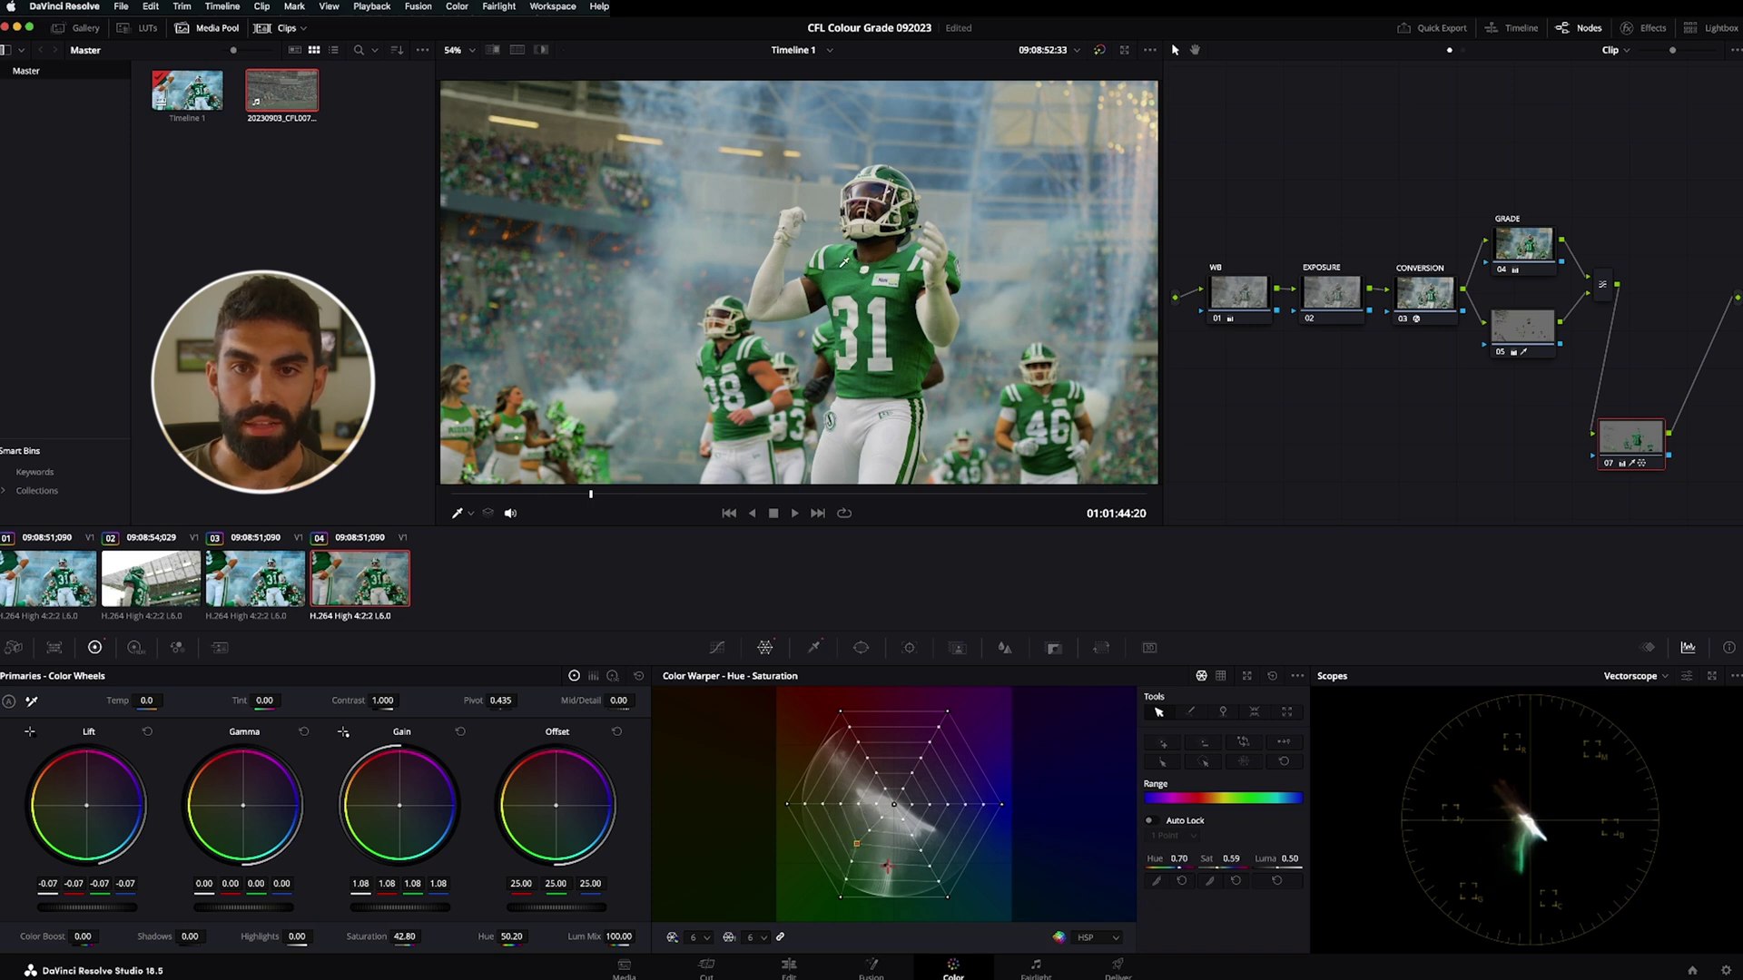
Label node 05 SKIN and node 07 GREENS, and move node 07 in line after the layer mixer
right_click(1532, 337)
click(1569, 366)
text(SKIN)
click(1686, 302)
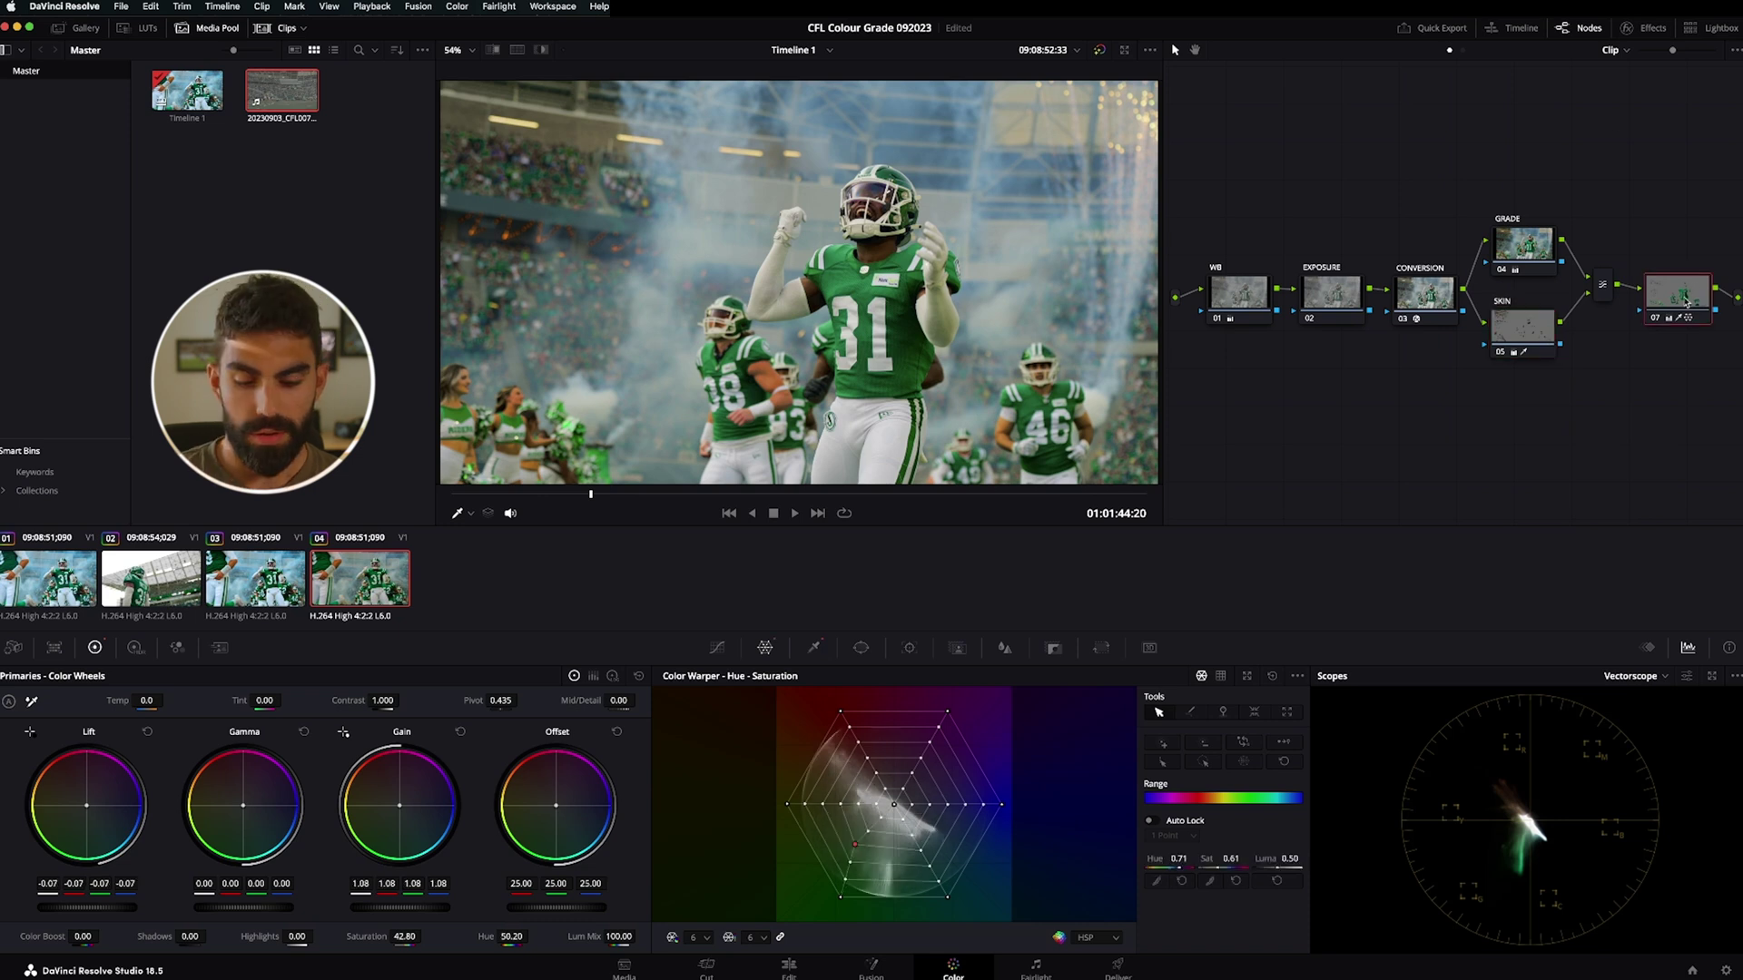
Try warping the blue smoke towards green on the GRADE node with the Color Warper, play the clip and undo the warp
click(1528, 240)
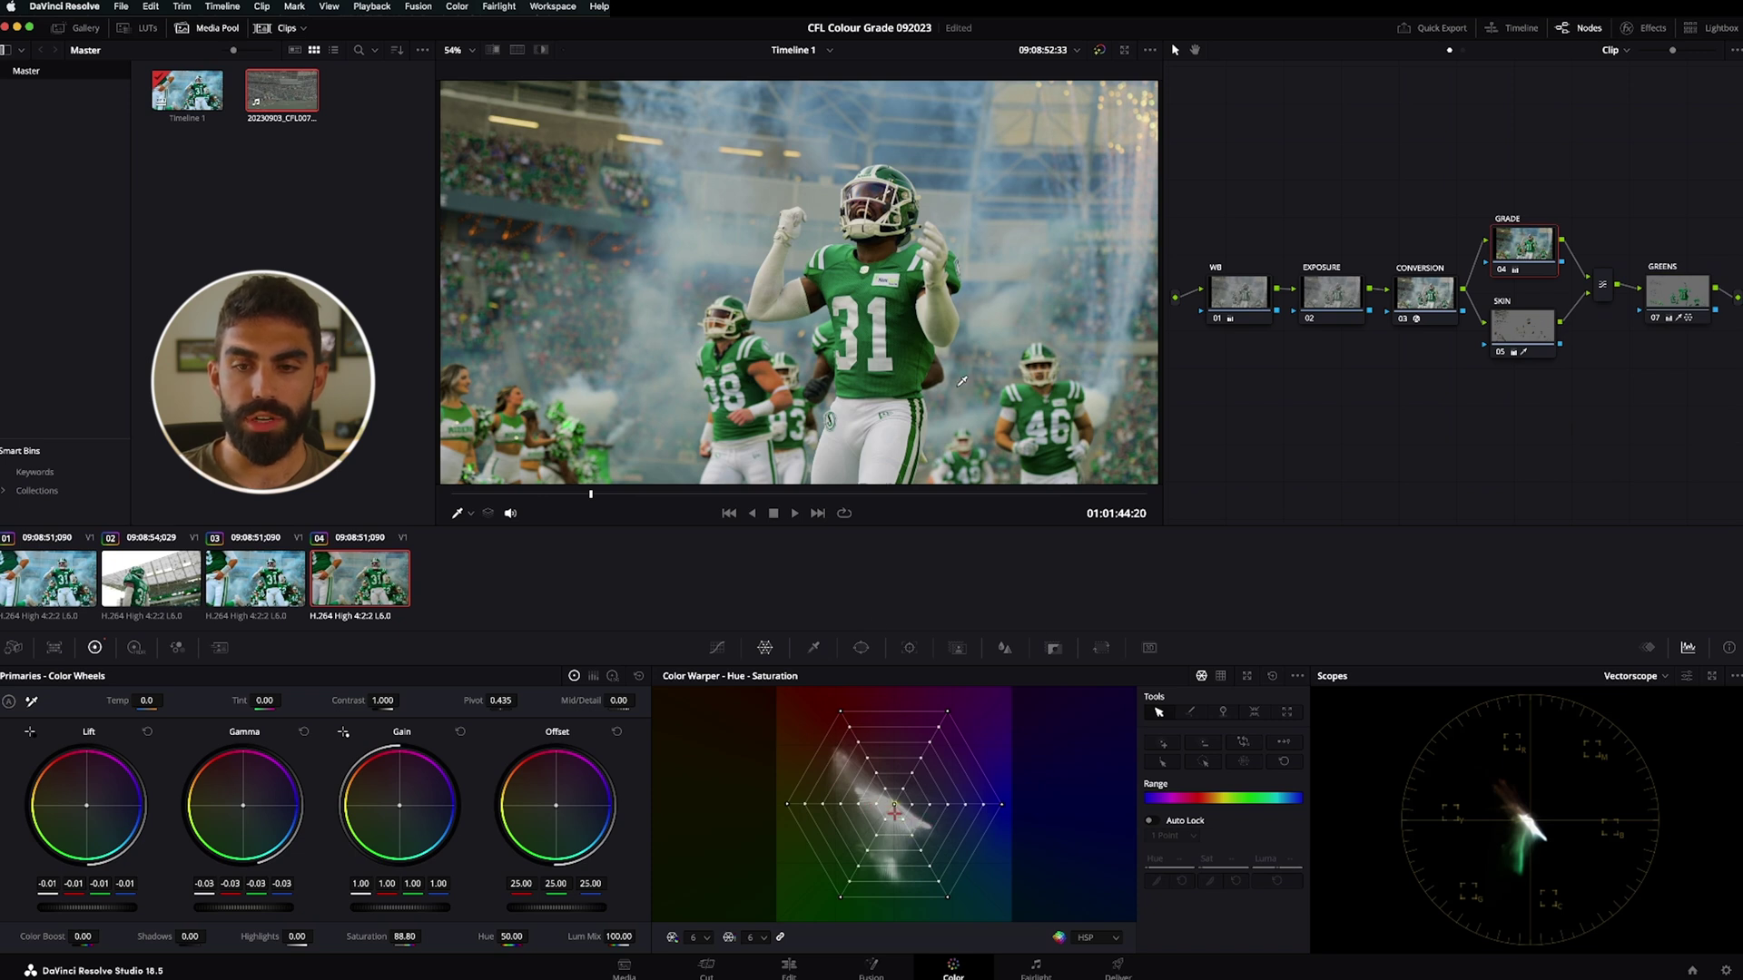
mouse_move(950, 137)
mouse_down()
mouse_move(971, 138)
mouse_move(901, 169)
mouse_move(935, 164)
mouse_move(913, 160)
mouse_up()
key(space)
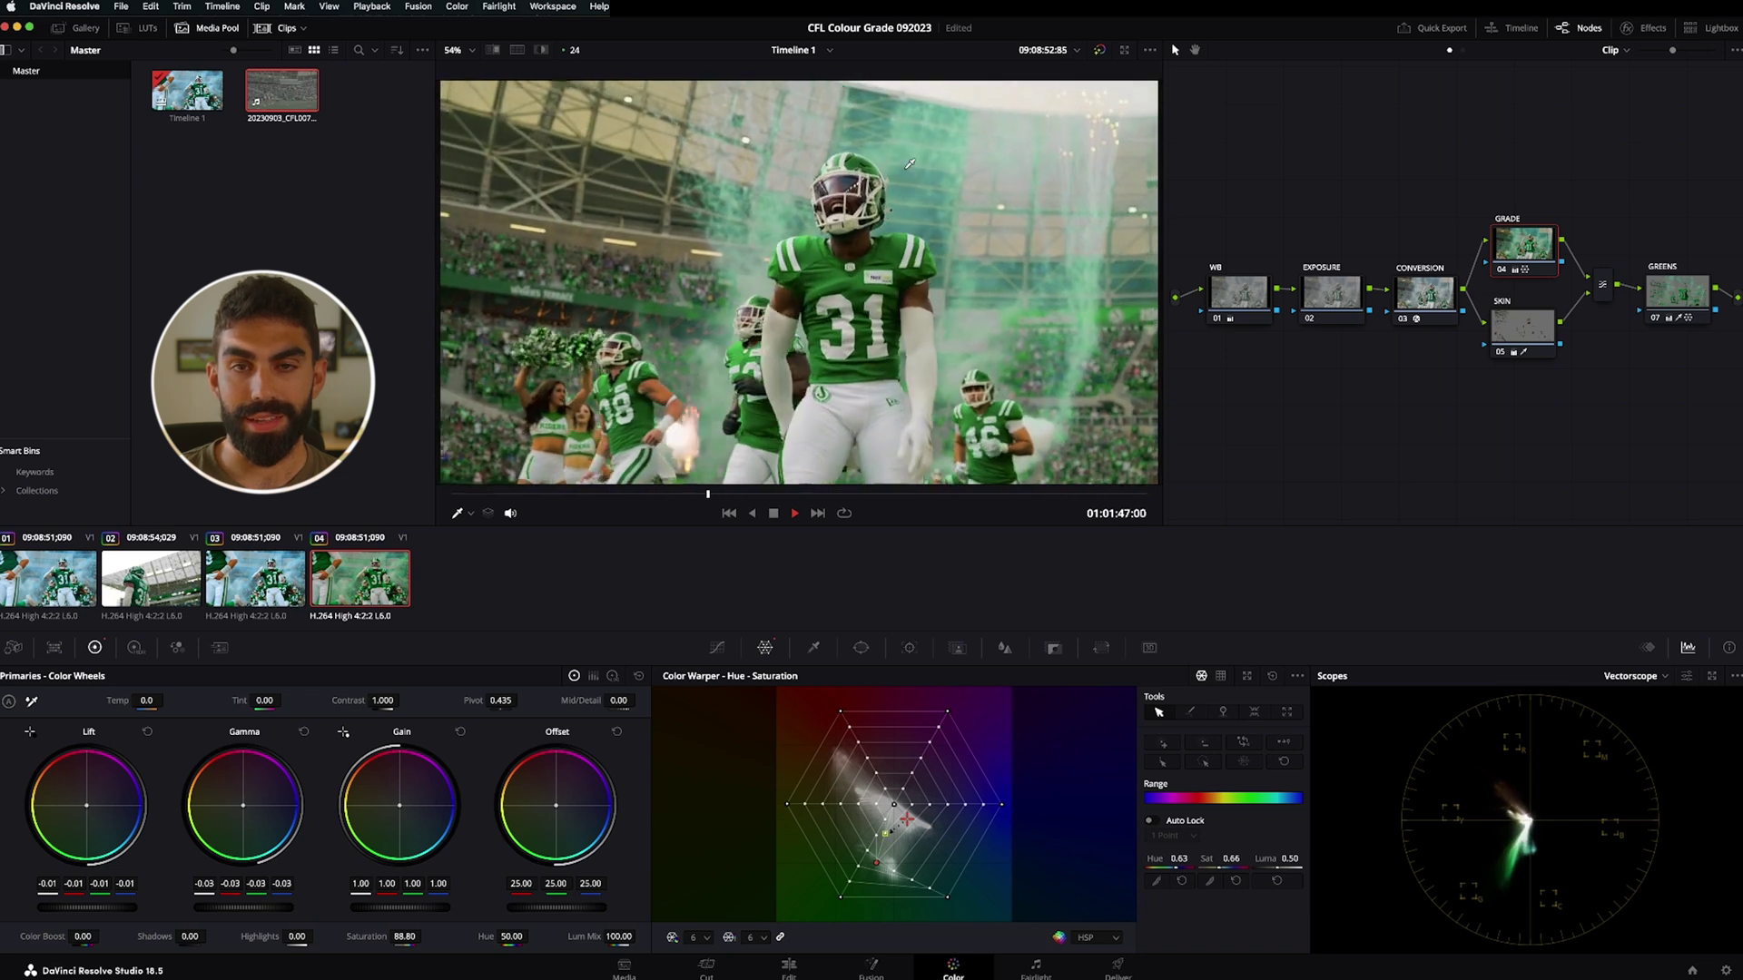
key(space)
key(super+z)
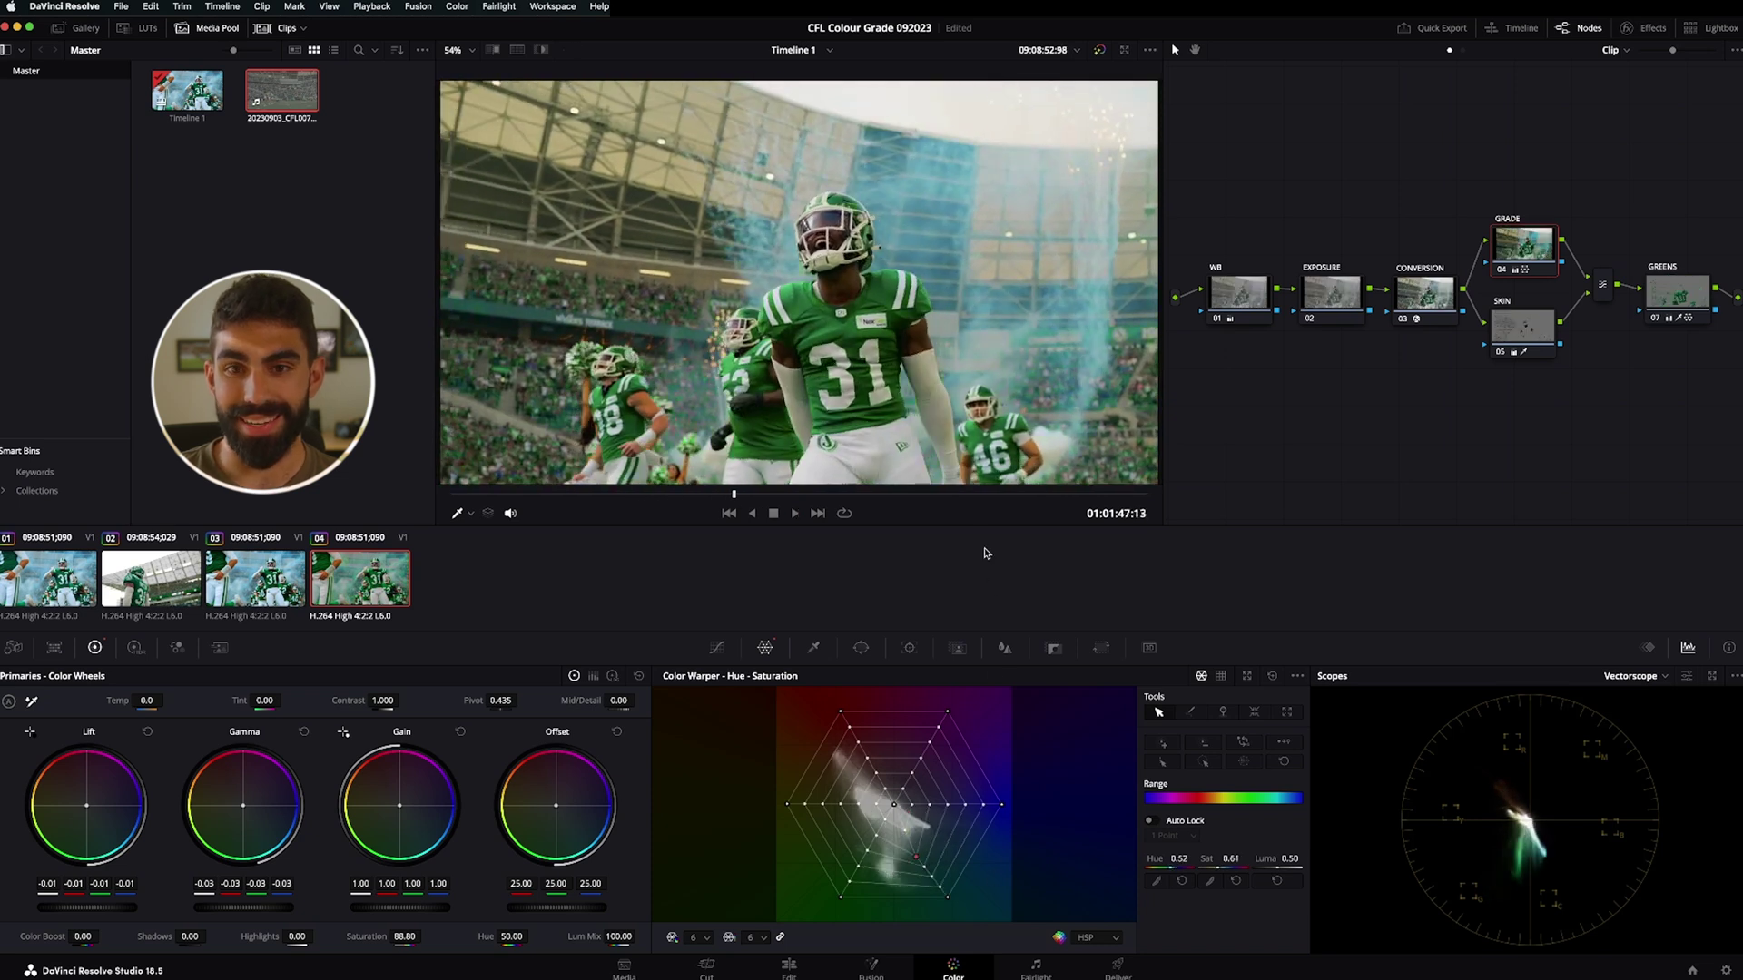
Step back to the frame at 01:01:46:17 and readjust the blue smoke on the GRADE node with the Color Warper
key(Left)
key(Left)
key(Left)
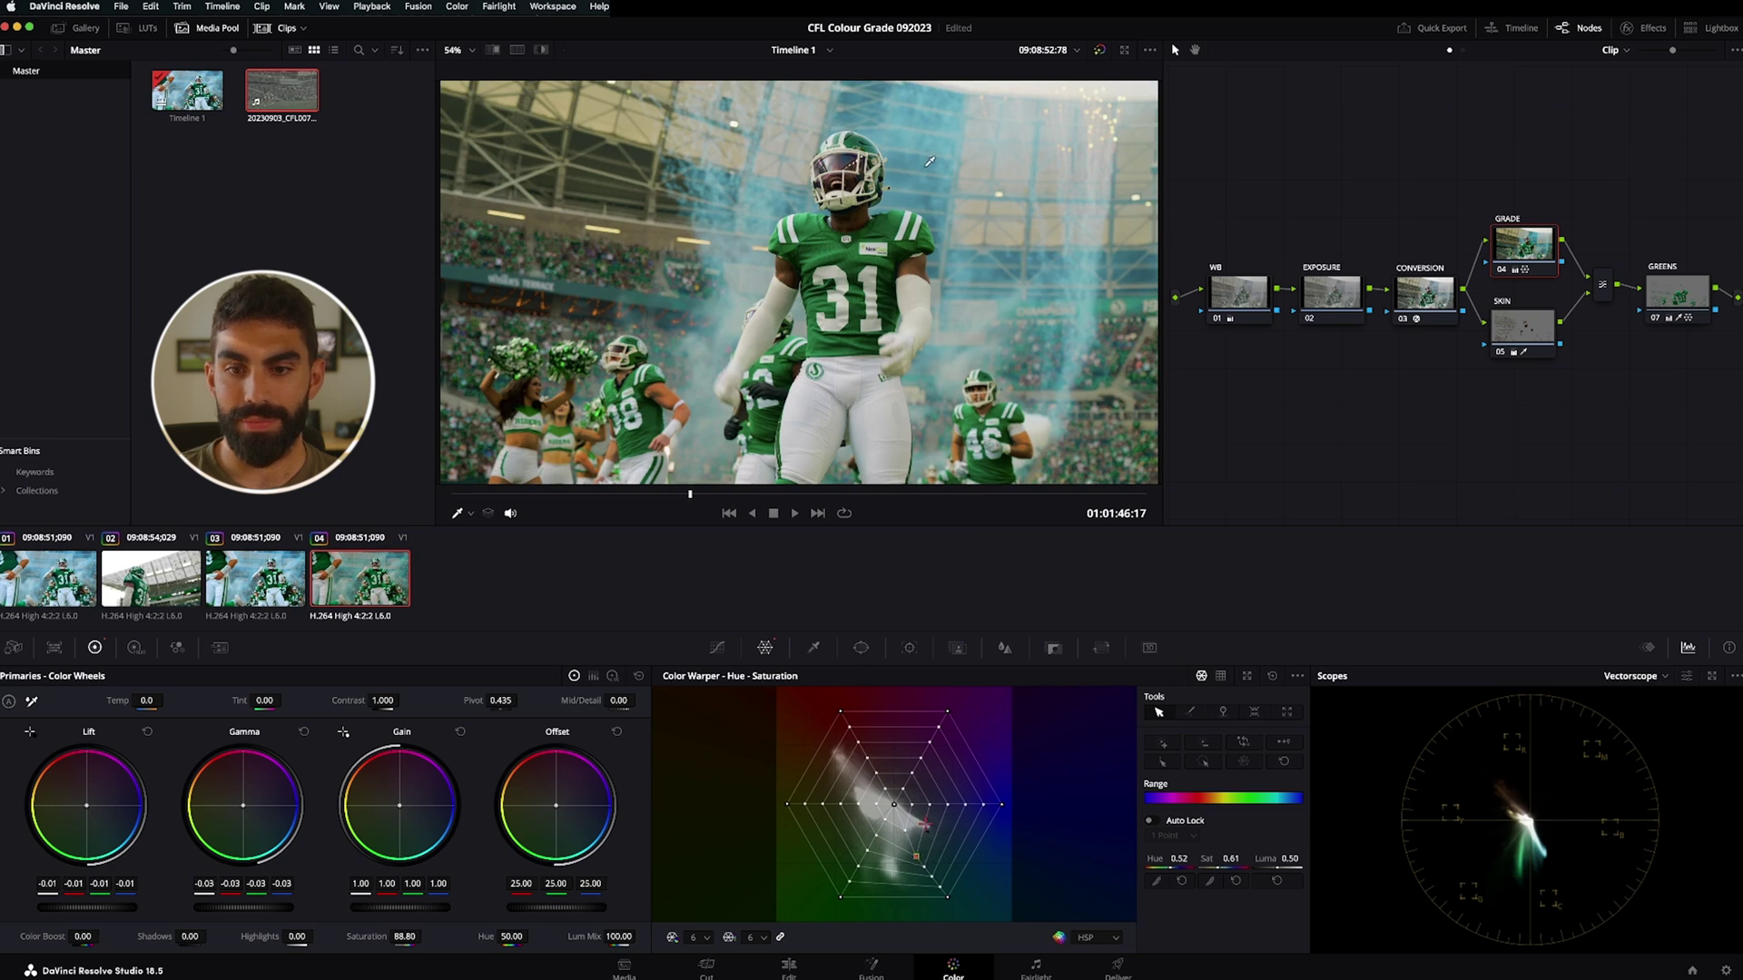
mouse_move(930, 162)
mouse_down()
mouse_move(952, 161)
mouse_move(935, 170)
mouse_up()
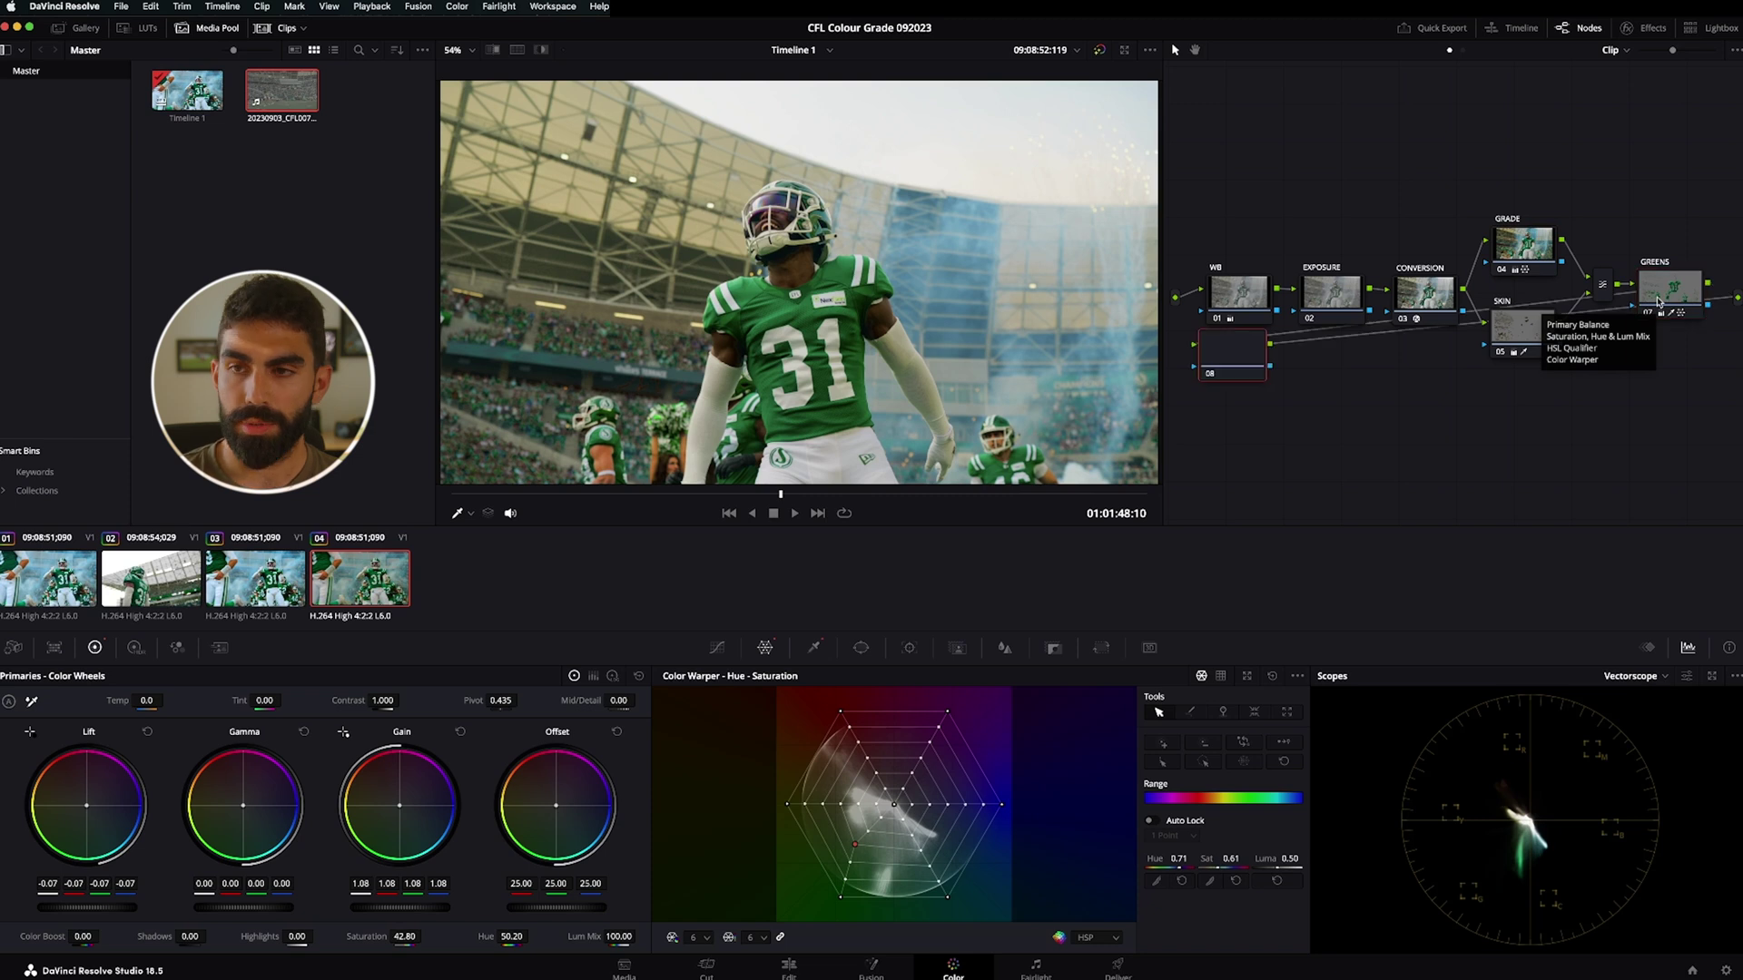
Place node 08 after GREENS, qualify the stadium roof with hue center 44.5 and width 8.8, and set its saturation to 23.60
click(1232, 350)
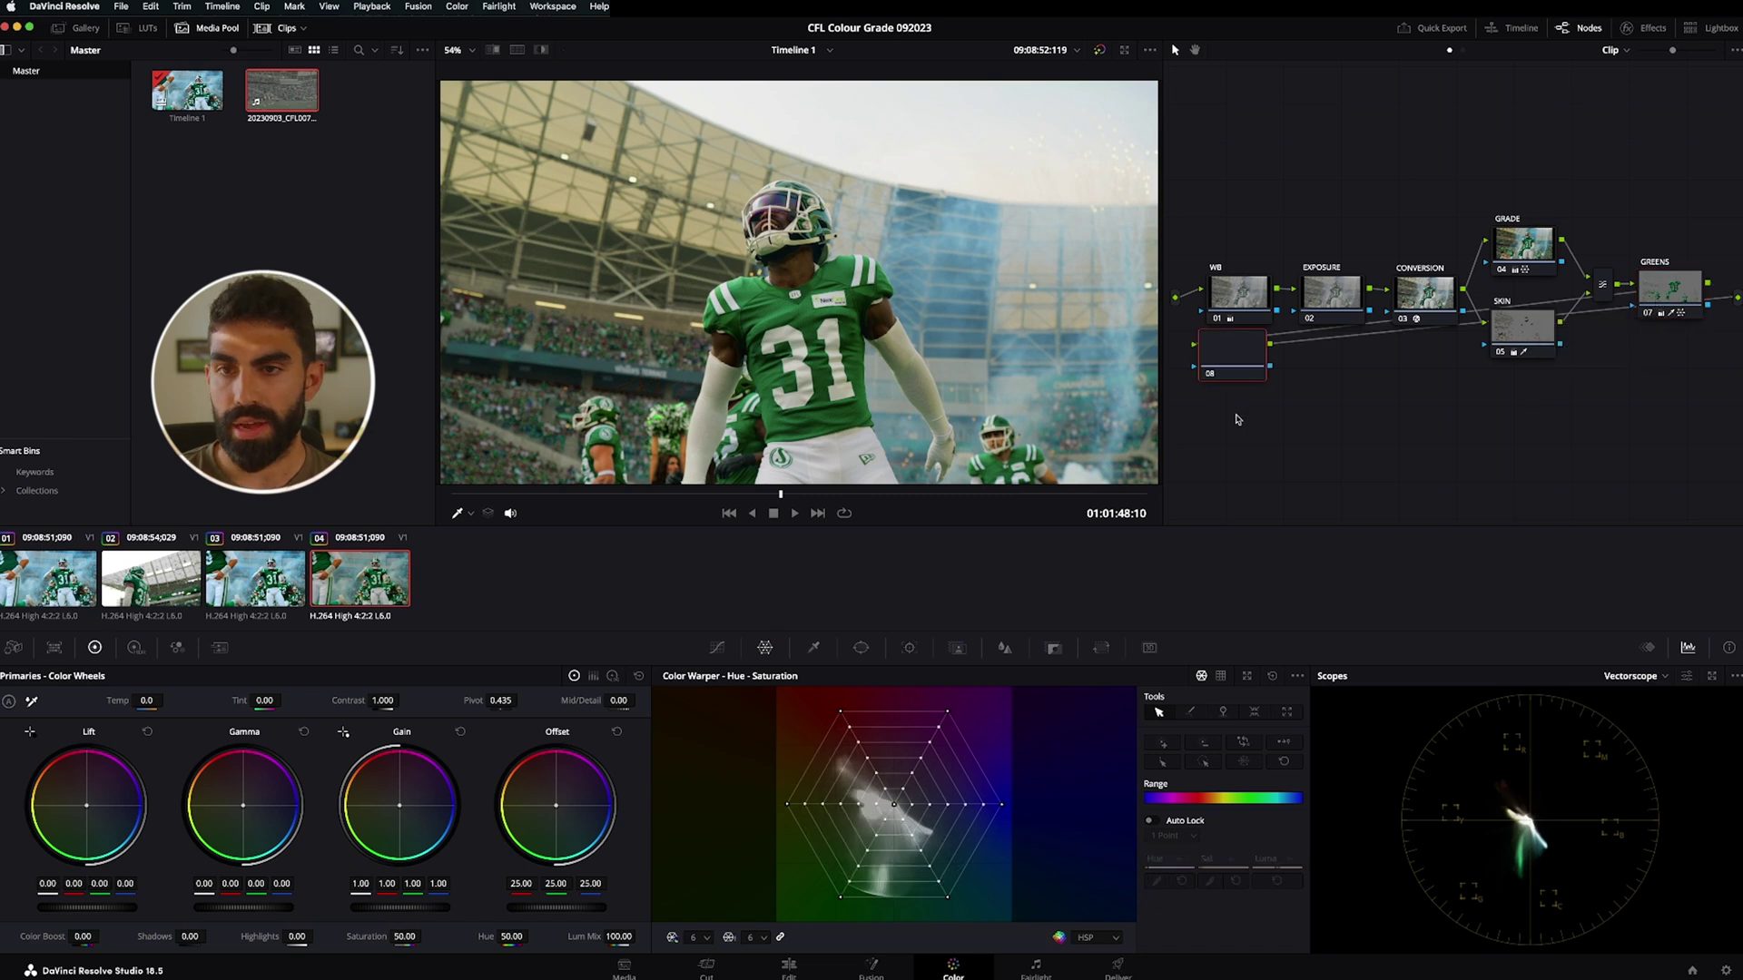
drag(1231, 350, 1676, 419)
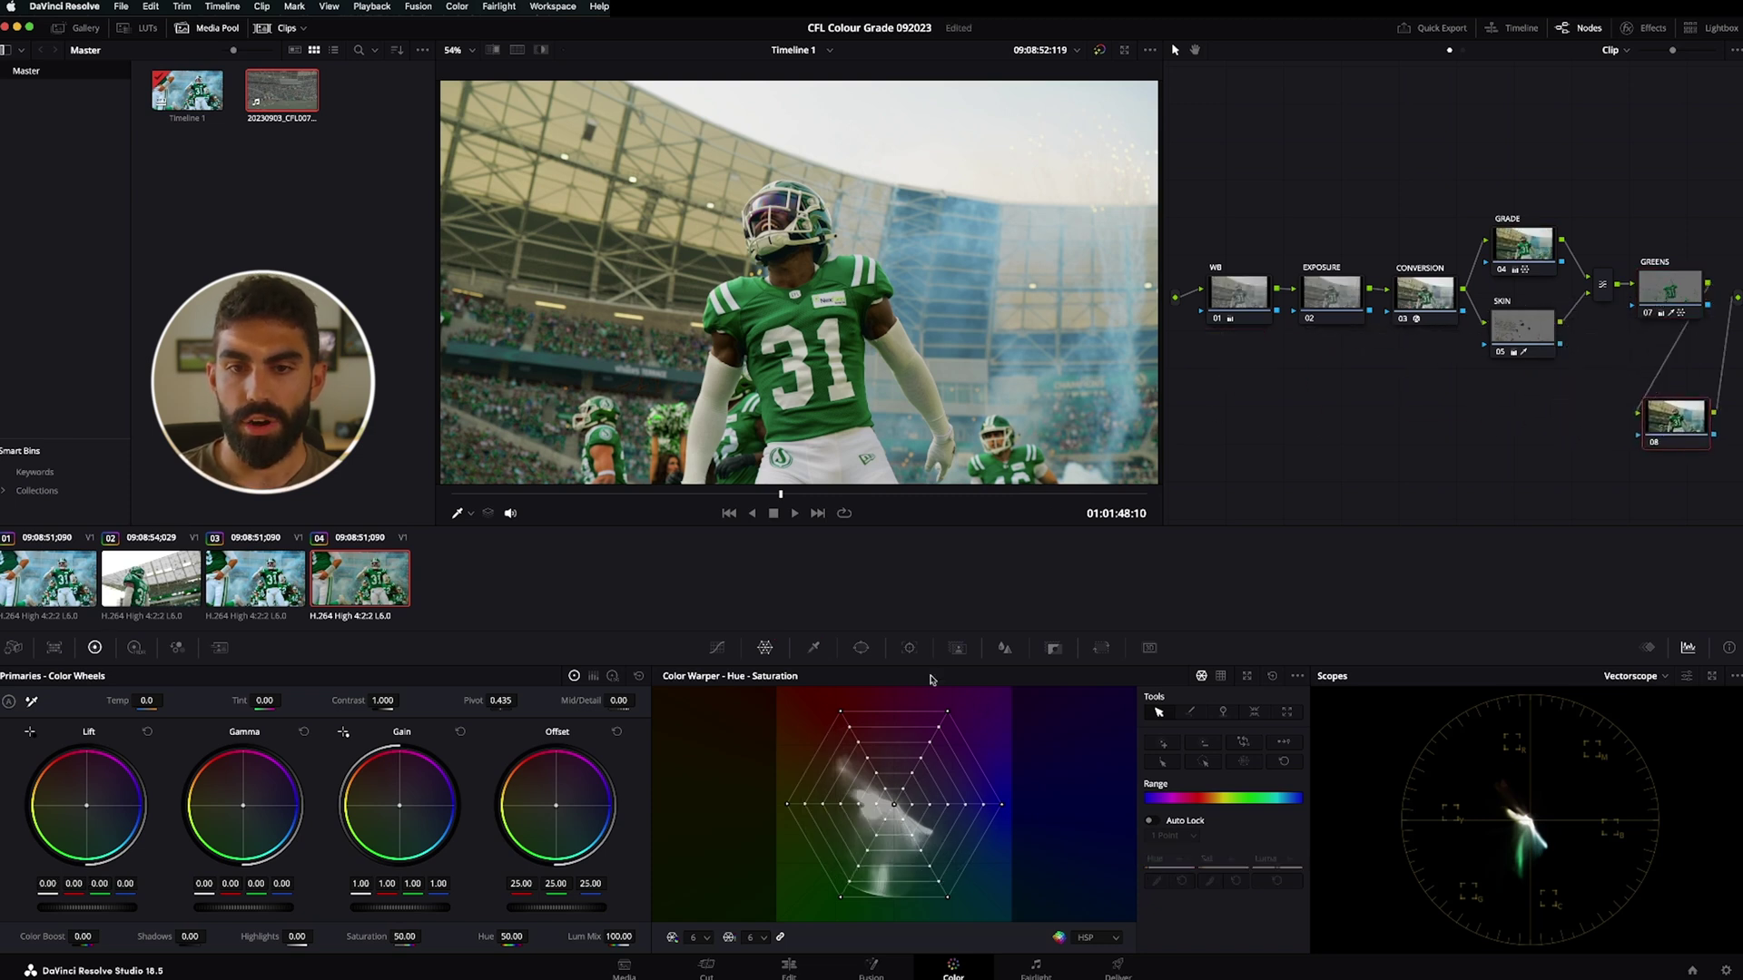
click(814, 648)
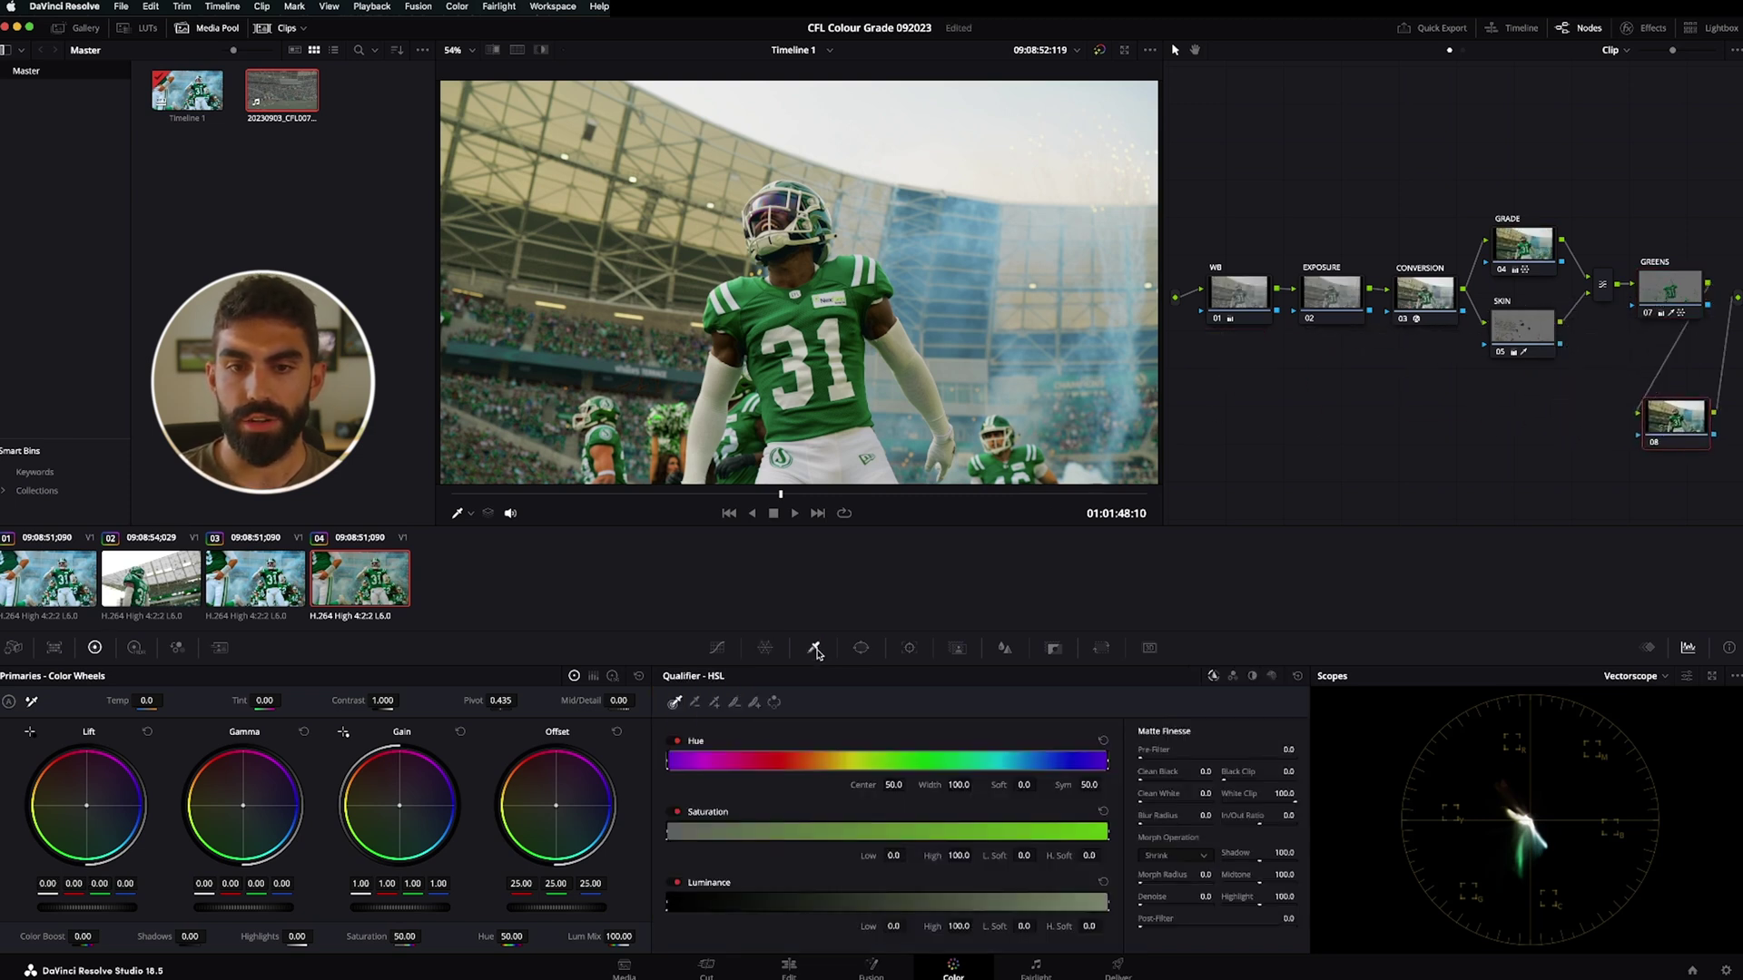
click(692, 145)
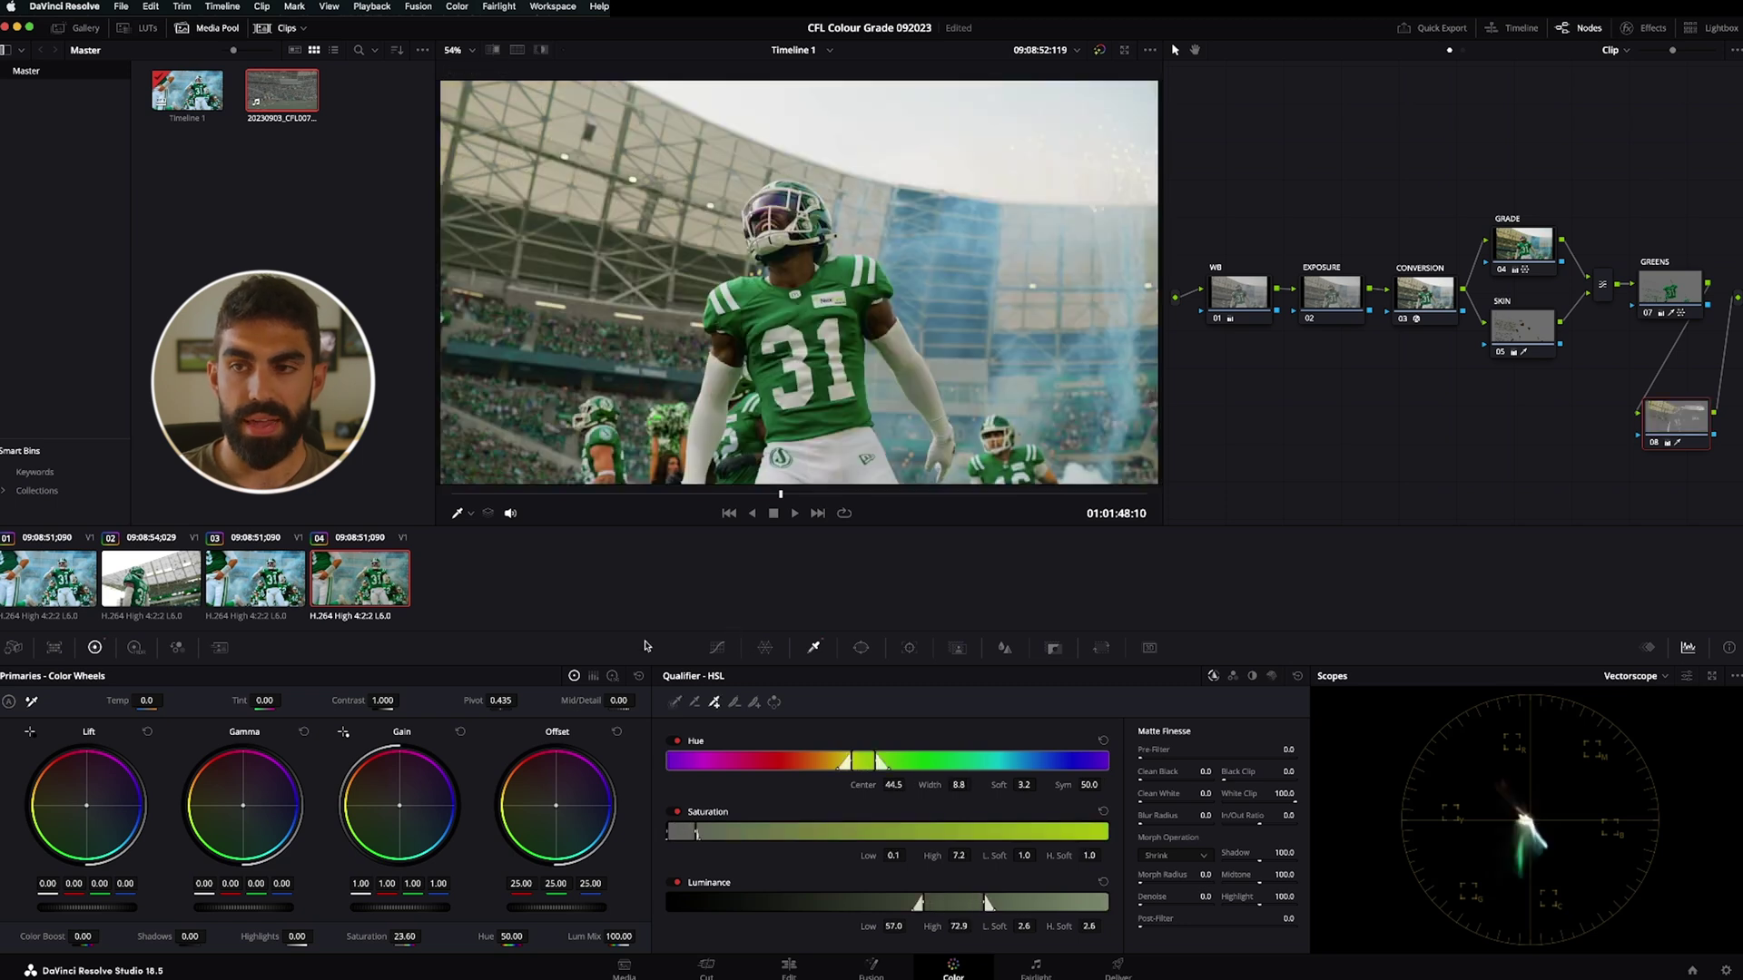
Play back graded clip 04, switch to clip 03 and play it from near its start to compare the two grades
click(582, 494)
key(space)
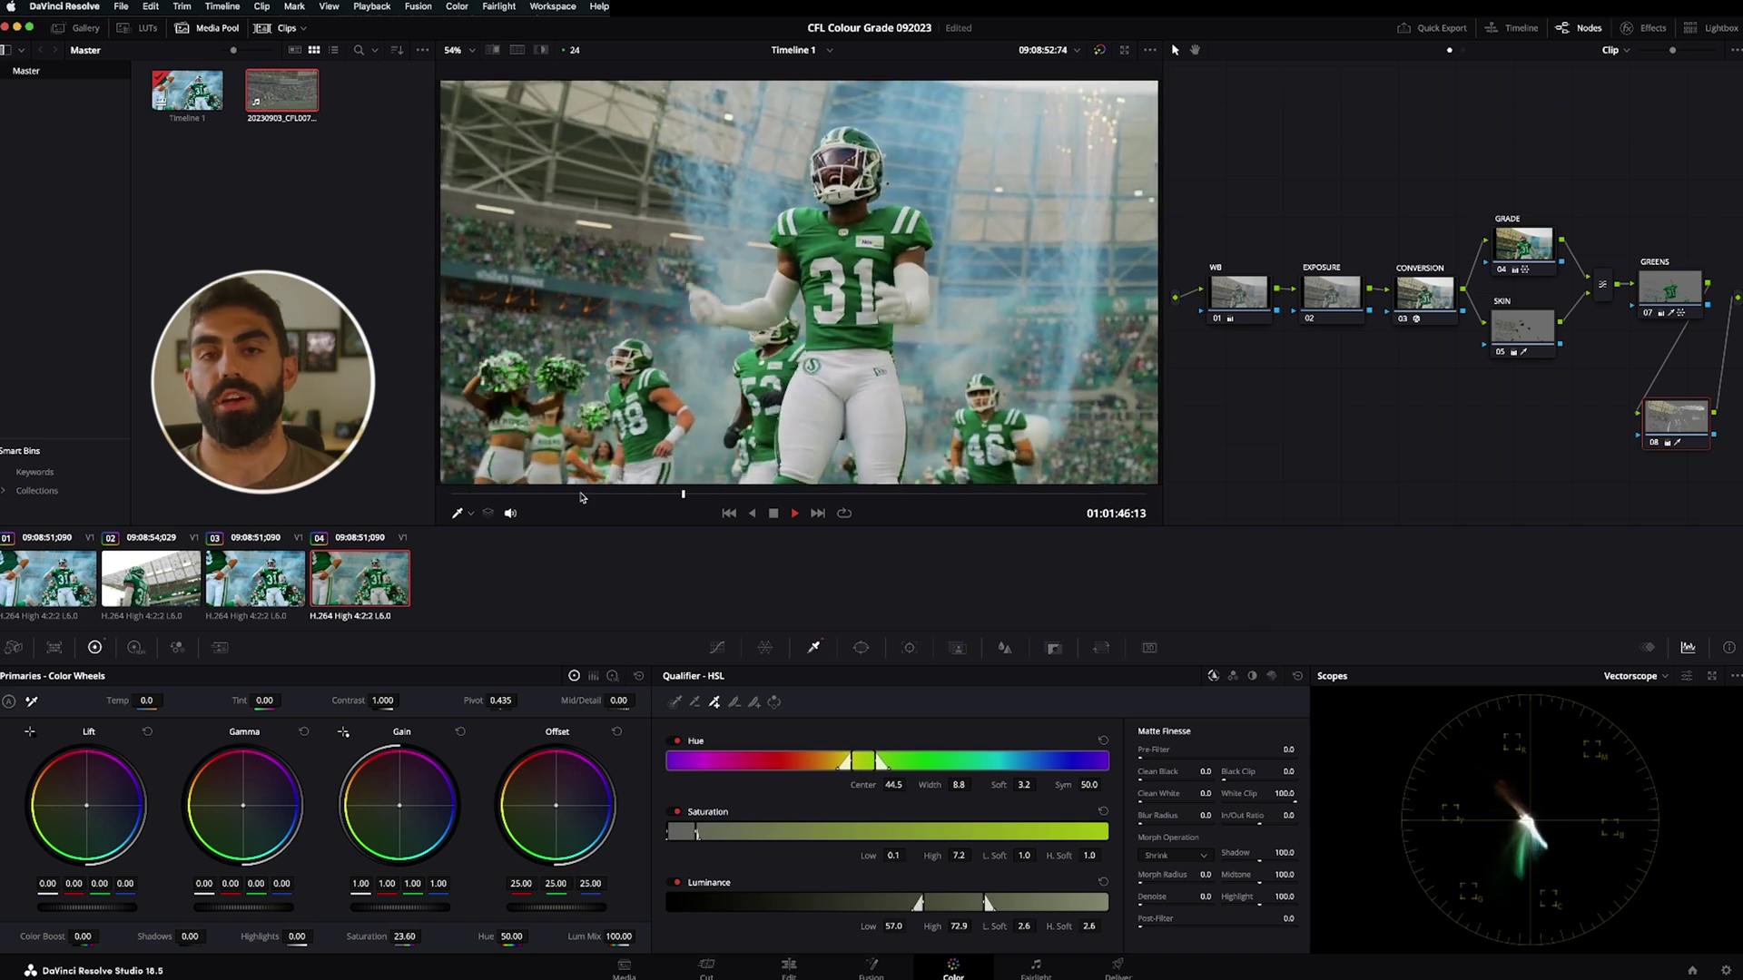
key(Up)
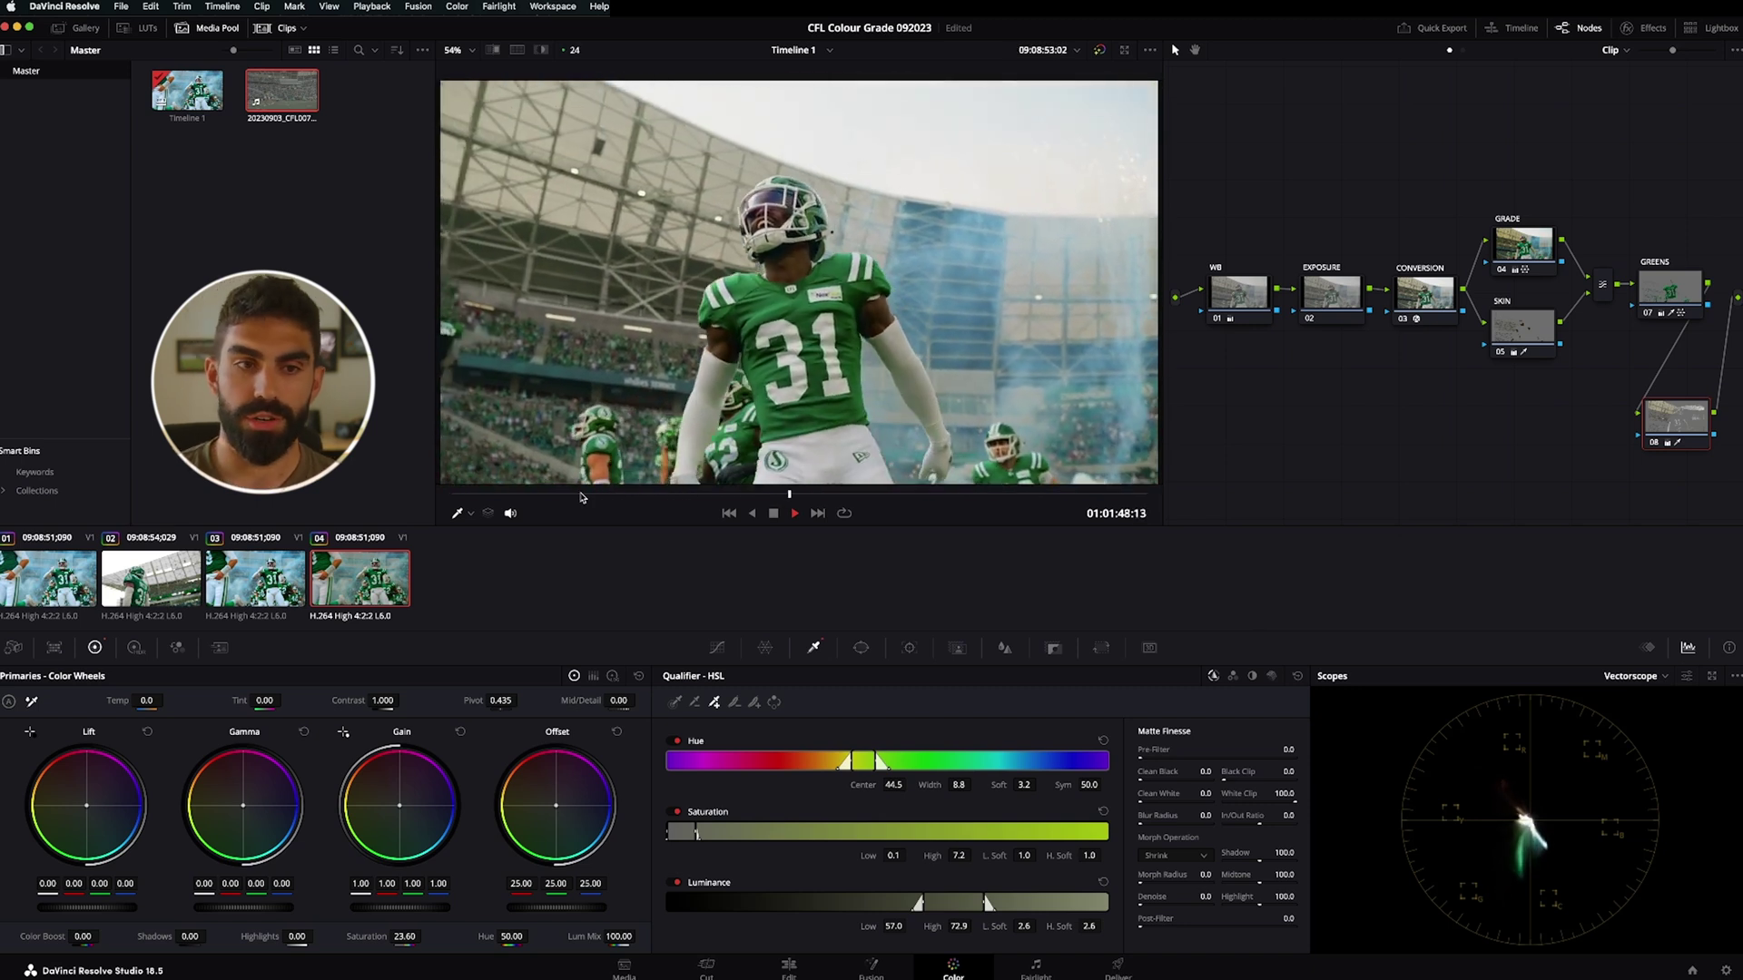
click(645, 496)
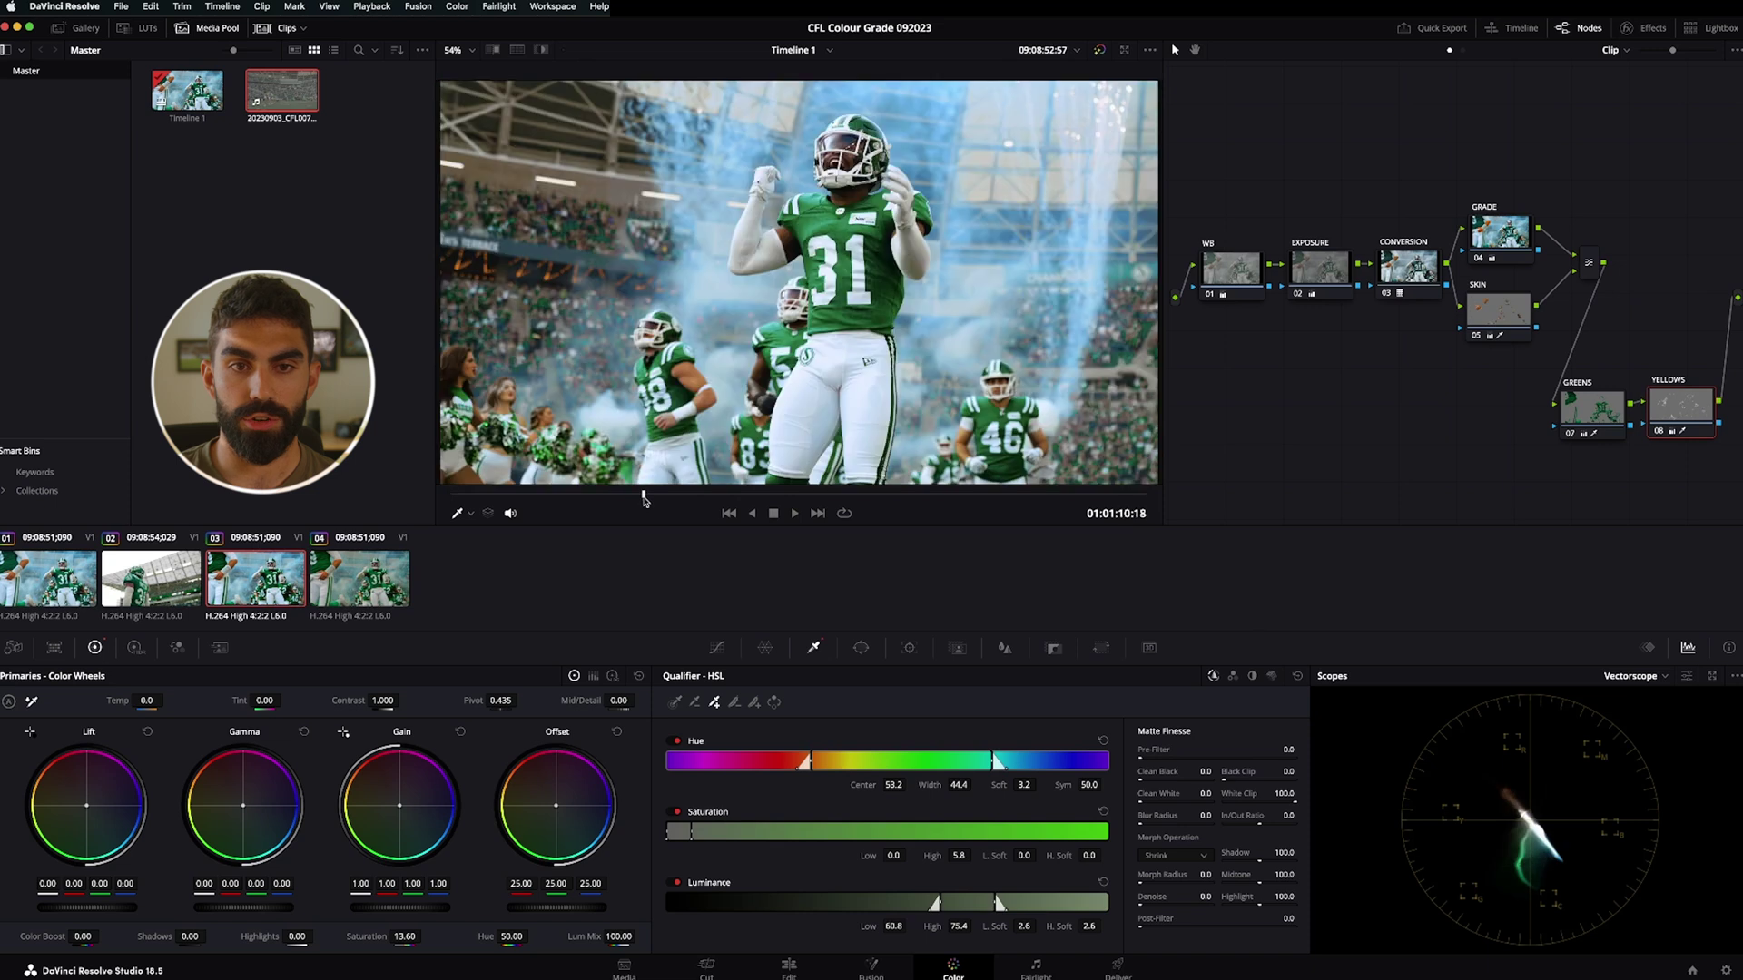
drag(550, 496, 516, 495)
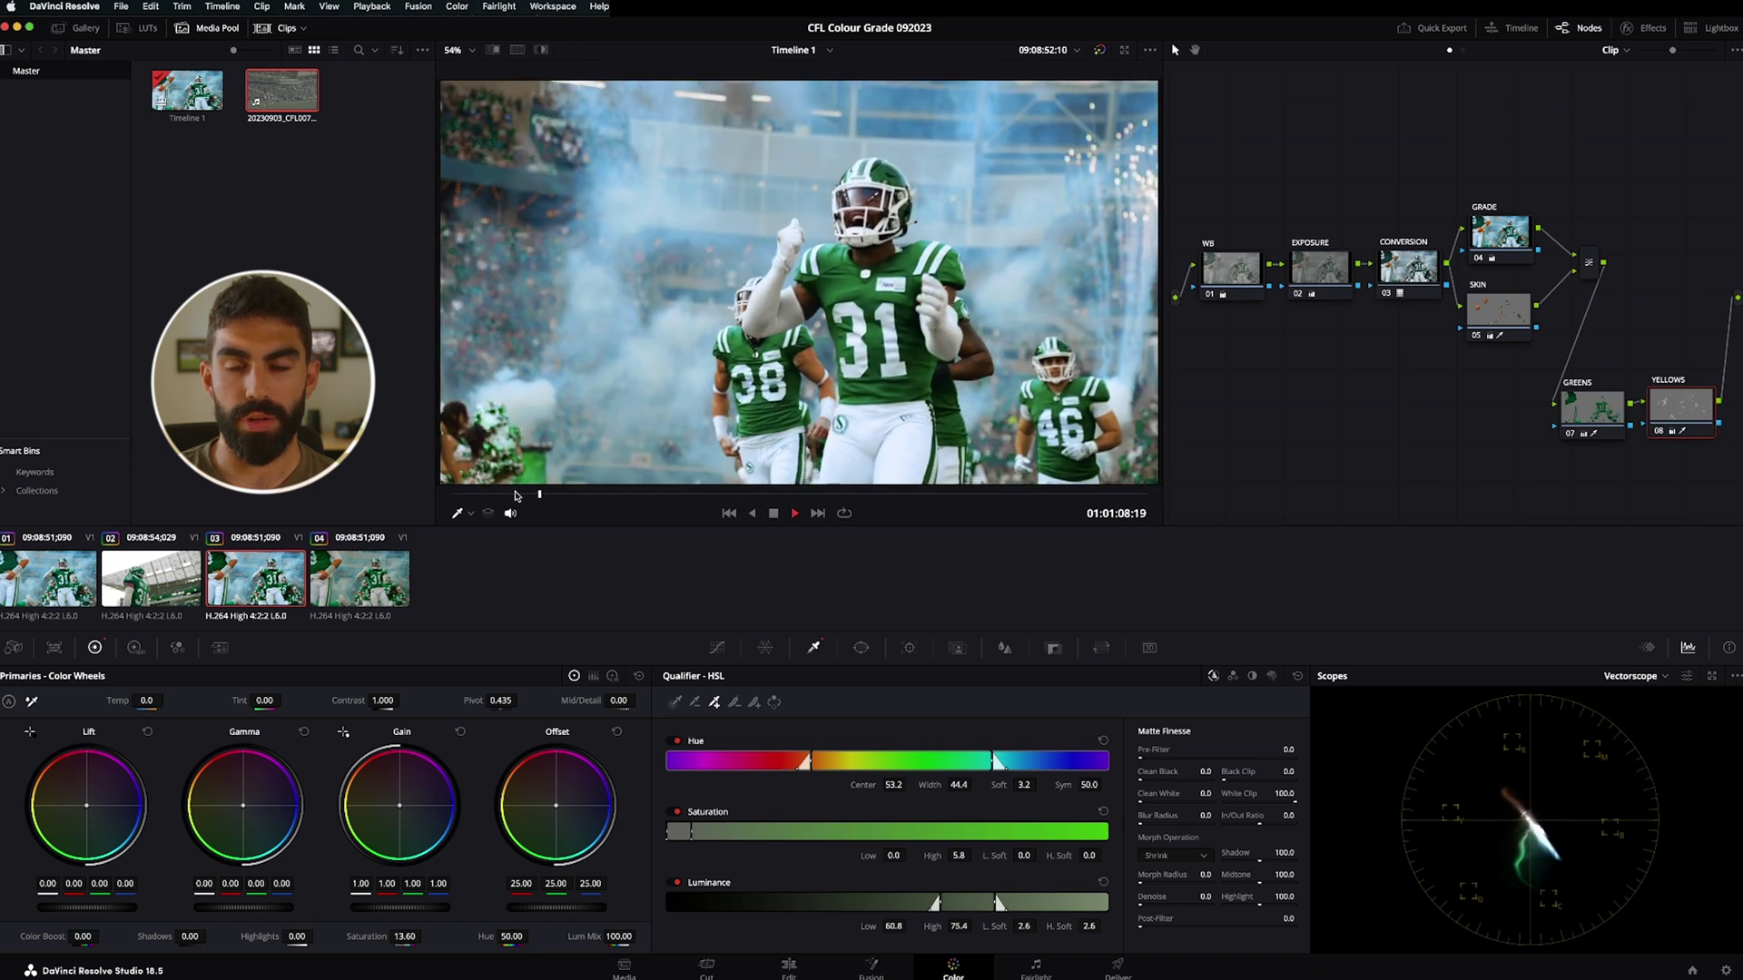